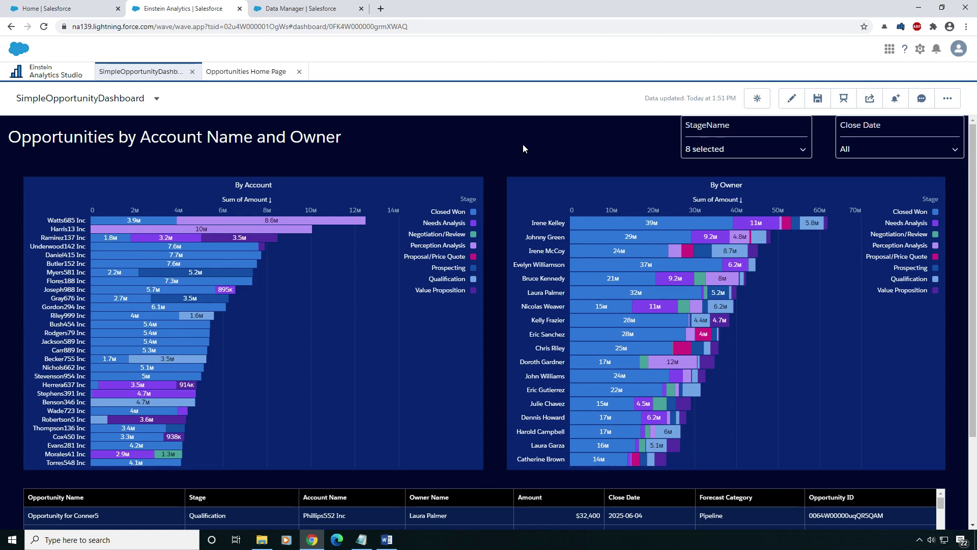
# Examine the JSON definition of SimpleOpportunityDashboard and return to the dashboard view.
pyautogui.hotkey('ctrl', 'e')
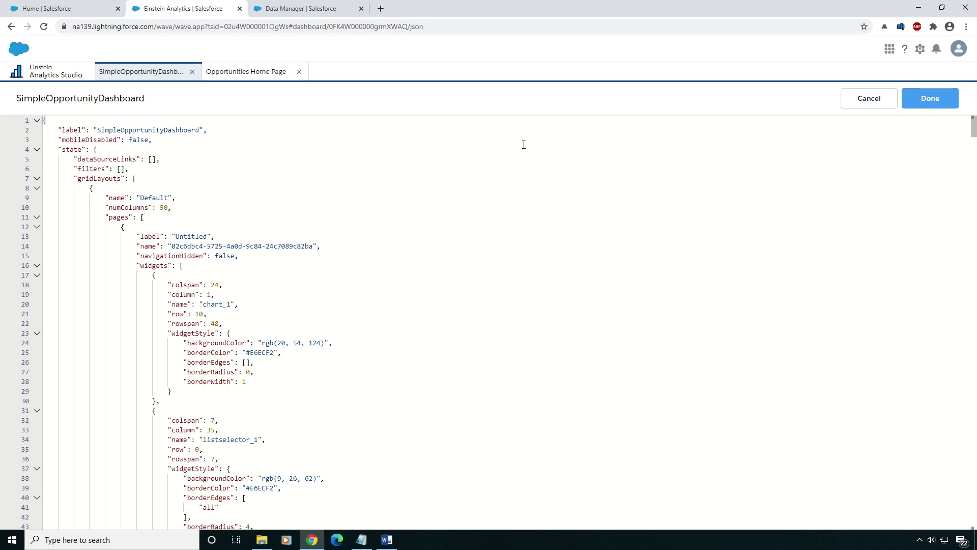
pyautogui.moveTo(976, 135)
pyautogui.mouseDown()
pyautogui.moveTo(976, 530)
pyautogui.moveTo(976, 129)
pyautogui.mouseUp()
pyautogui.click(168, 207)
pyautogui.hotkey('ctrl', 'e')
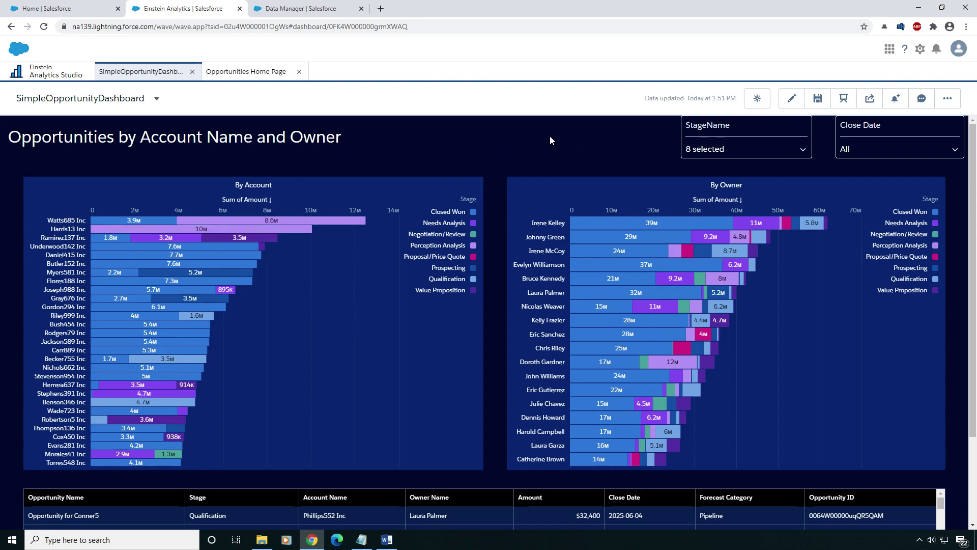
# Review the Opportunities Home Page dashboard, including its Measure By options, opportunity table and product quantity chart.
pyautogui.click(257, 74)
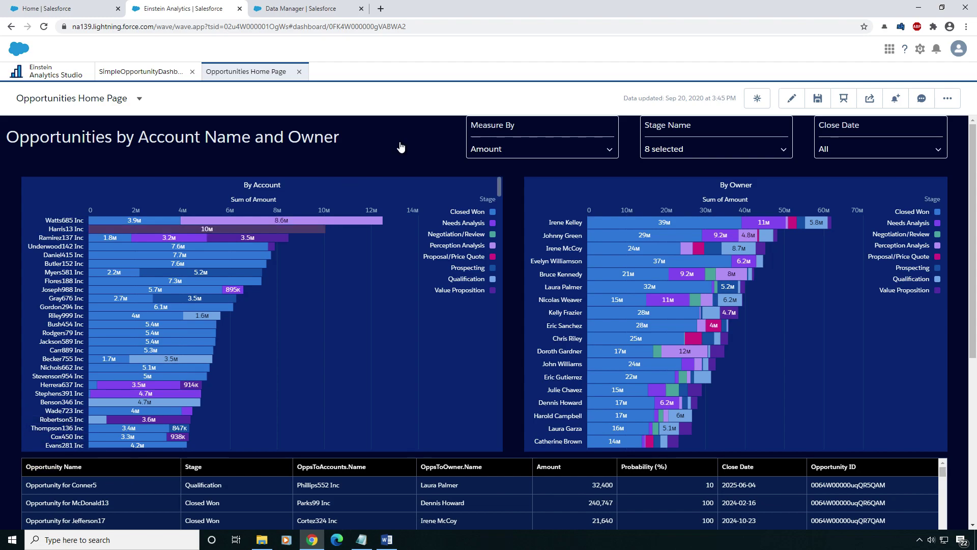
pyautogui.click(530, 148)
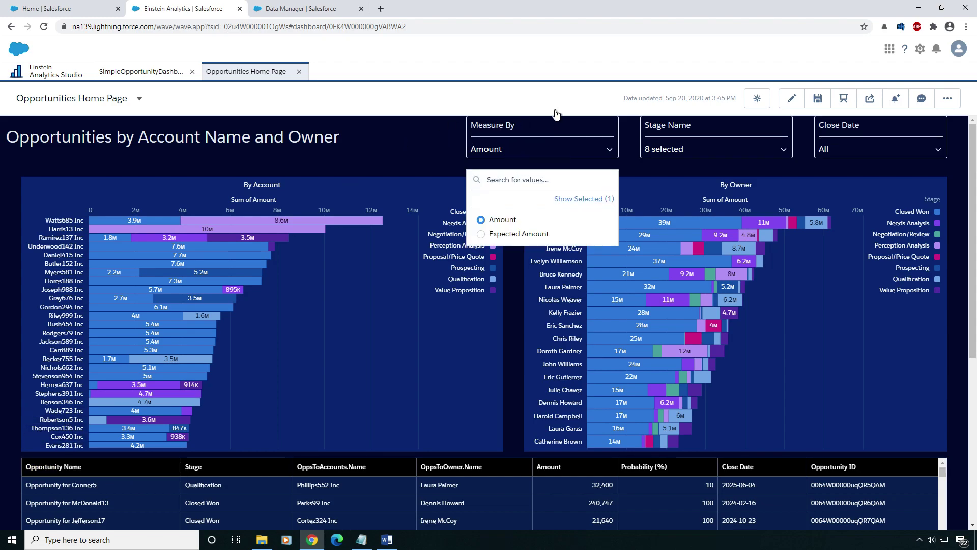
pyautogui.click(462, 135)
pyautogui.scroll(-4, 952, 390)
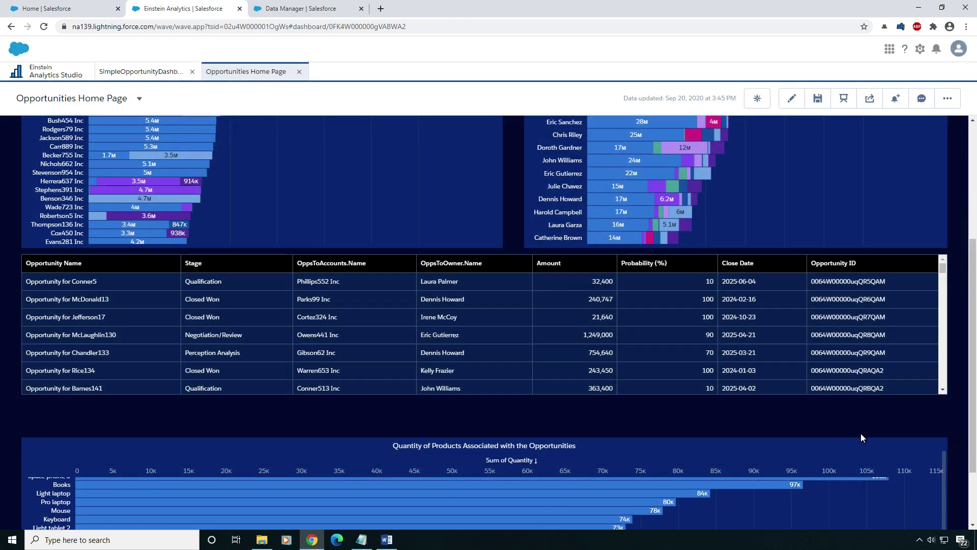
pyautogui.scroll(-2, 973, 452)
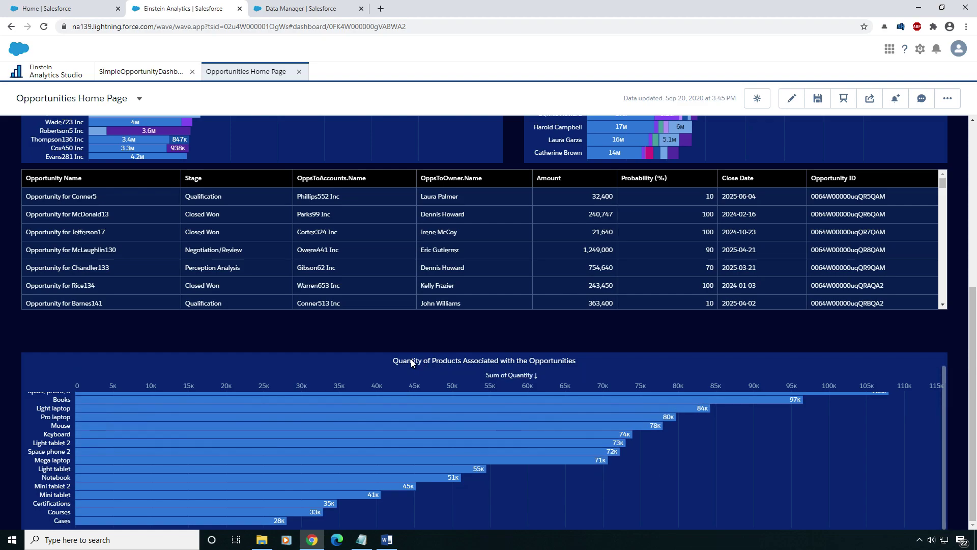
pyautogui.scroll(6, 942, 168)
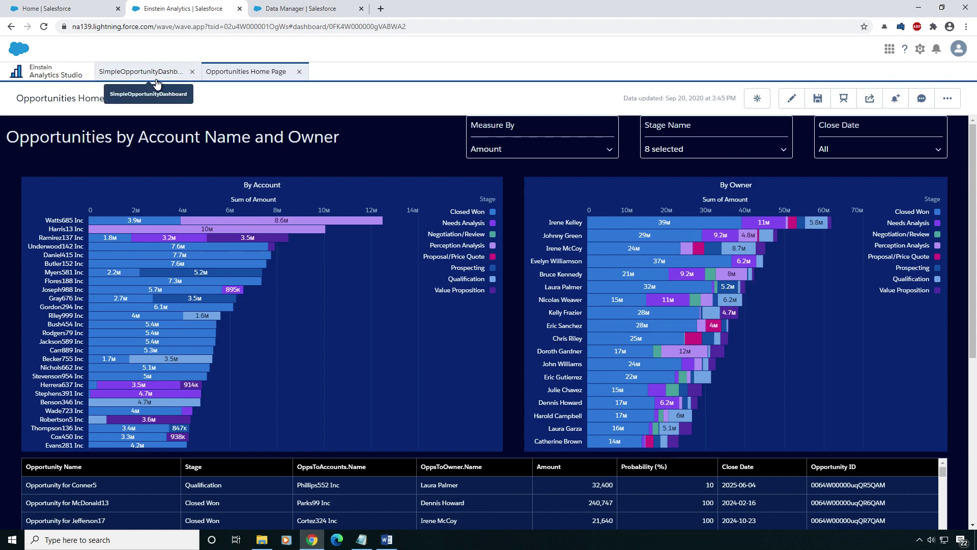
# Open SimpleOpportunityDashboard for editing and place a list widget in the header between the title and the StageName filter.
pyautogui.click(130, 65)
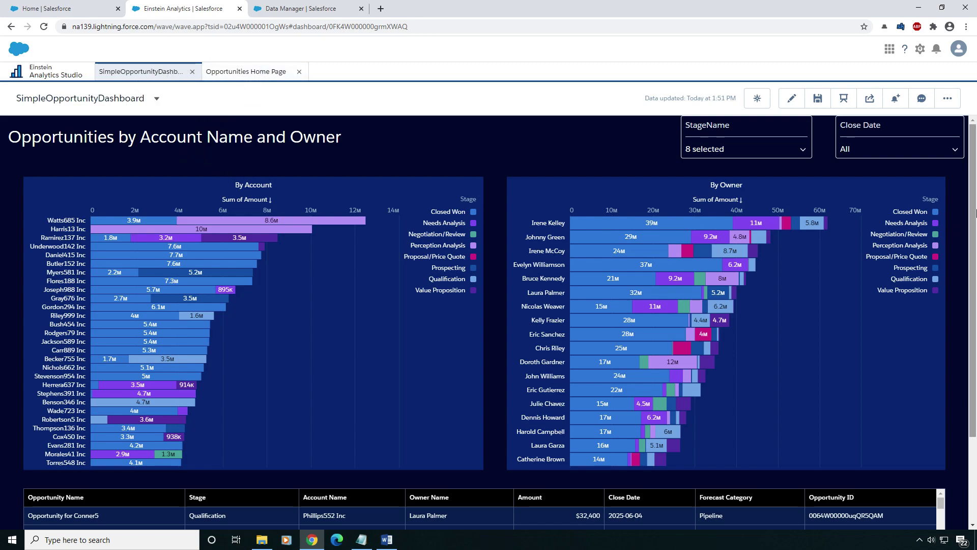
pyautogui.scroll(-3, 976, 211)
pyautogui.scroll(3, 976, 212)
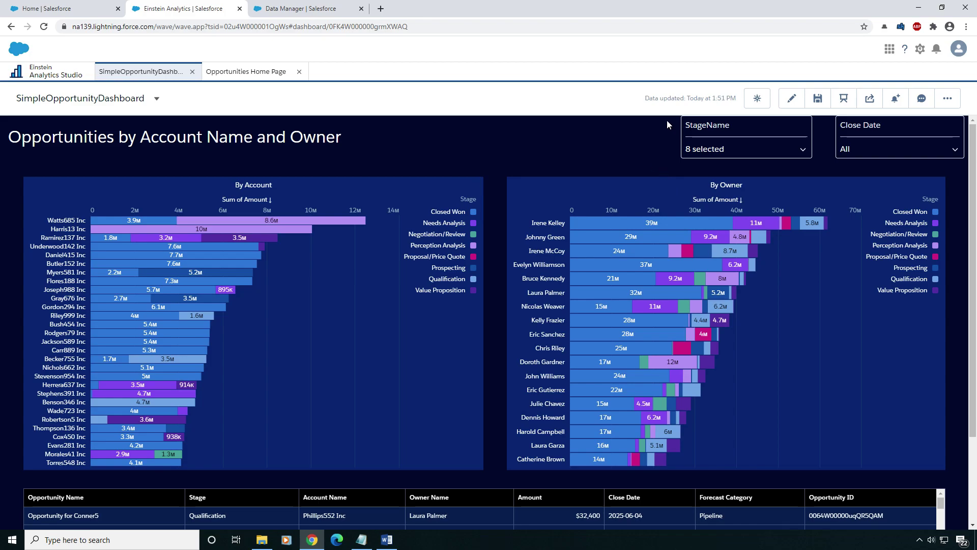
pyautogui.click(793, 99)
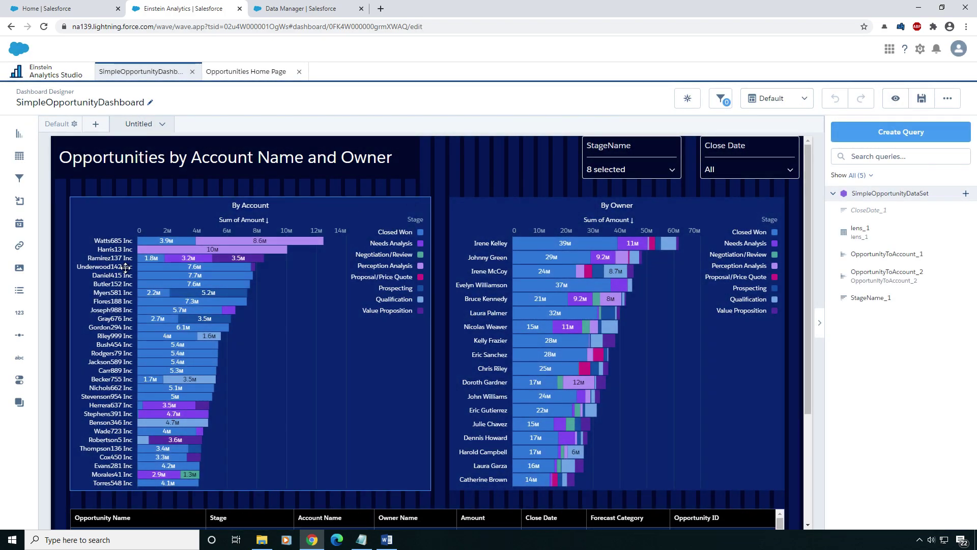
pyautogui.moveTo(19, 290); pyautogui.dragTo(439, 185)
pyautogui.moveTo(518, 187)
pyautogui.mouseDown()
pyautogui.moveTo(512, 149)
pyautogui.moveTo(523, 154)
pyautogui.moveTo(505, 166)
pyautogui.moveTo(510, 174)
pyautogui.mouseUp()
pyautogui.click(523, 154)
# Start a new custom query as the data source of the list widget.
pyautogui.click(504, 159)
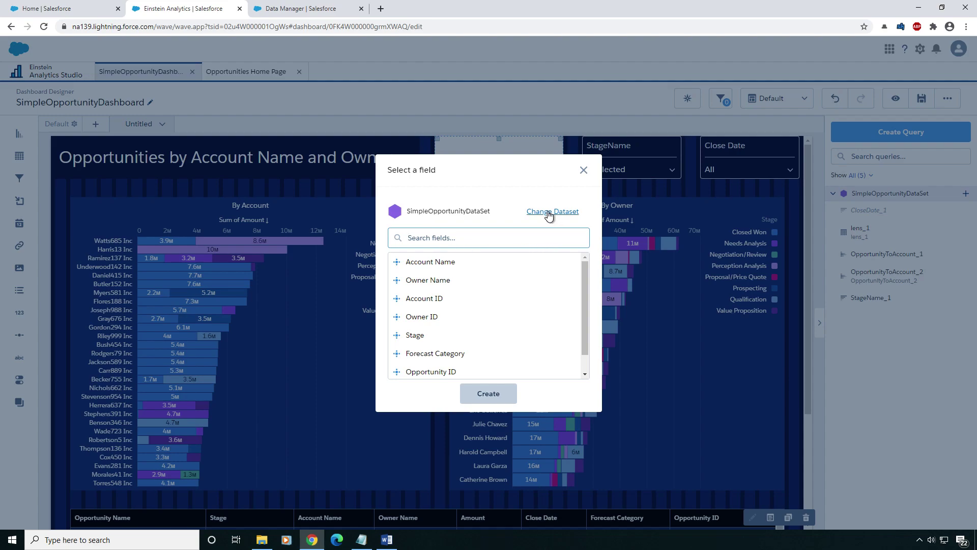
pyautogui.click(554, 216)
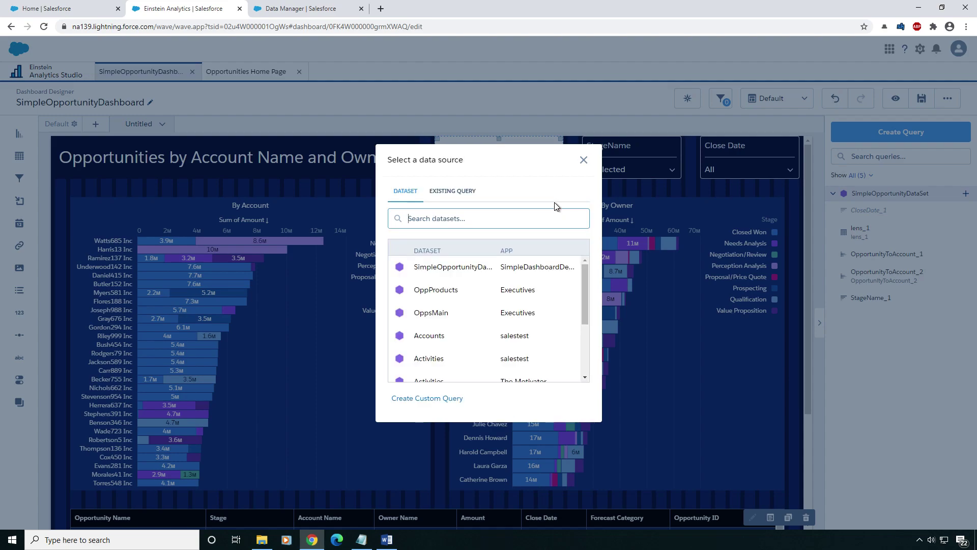
pyautogui.click(416, 399)
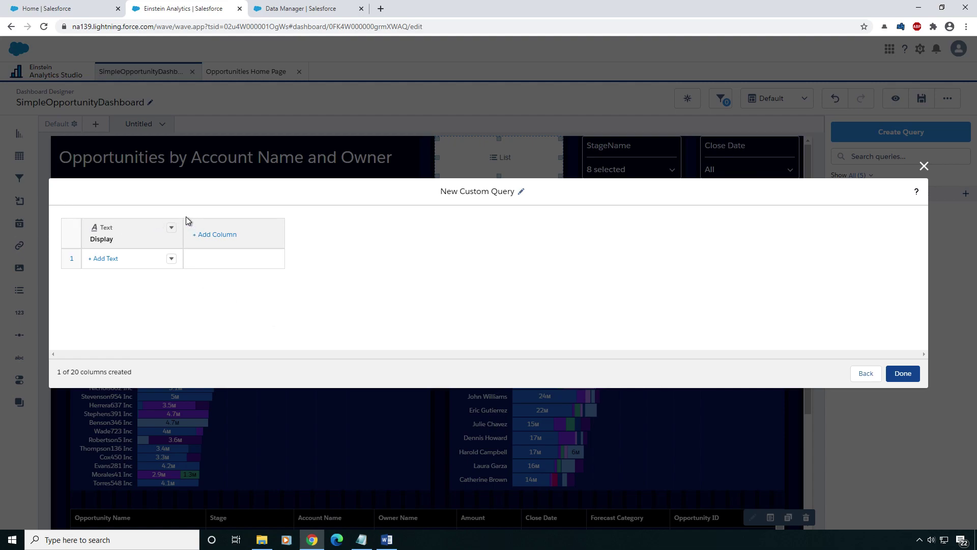
pyautogui.click(172, 233)
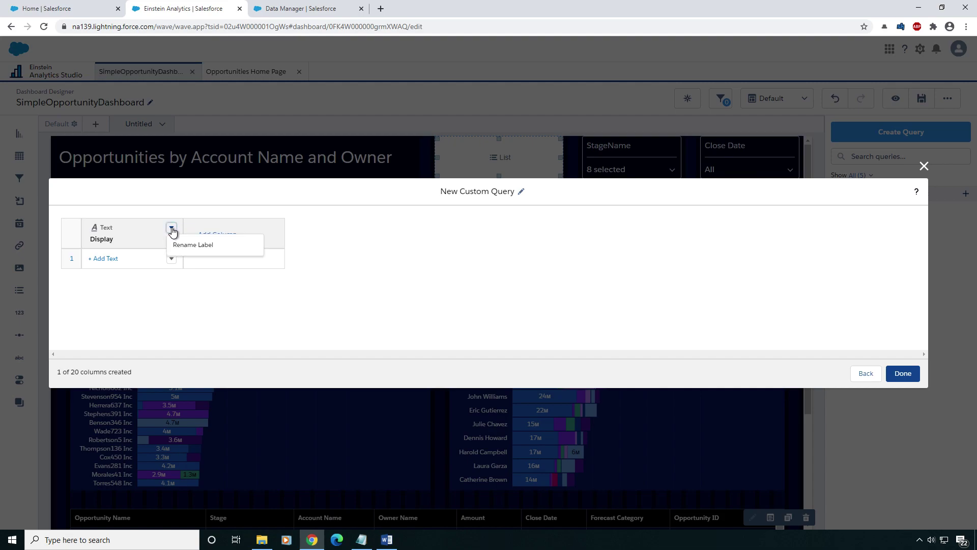
pyautogui.click(200, 245)
pyautogui.moveTo(128, 233); pyautogui.dragTo(70, 218)
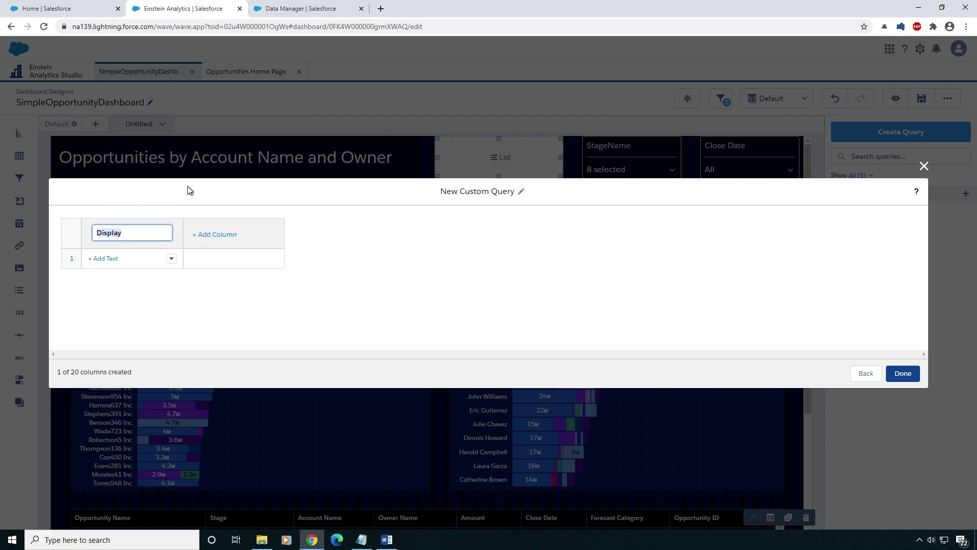
pyautogui.click(156, 257)
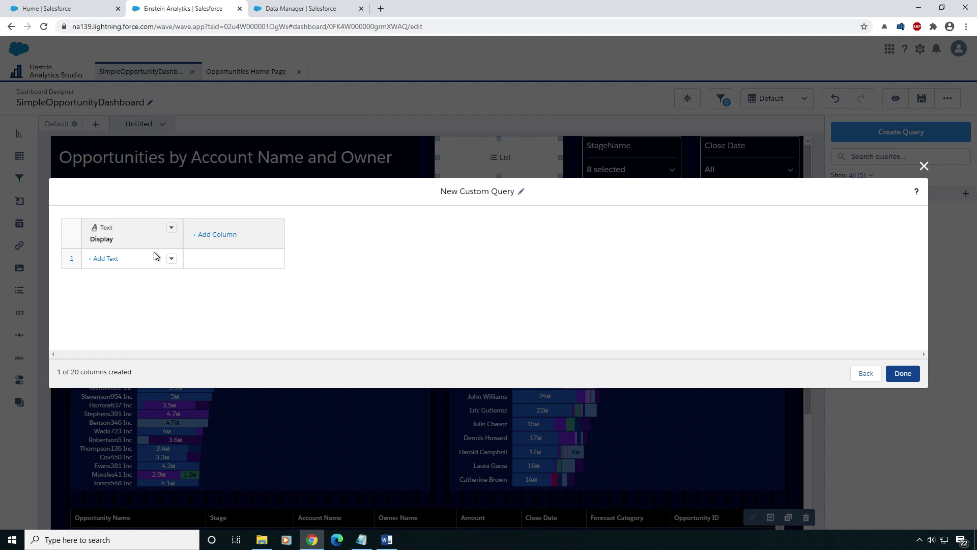
pyautogui.click(243, 238)
pyautogui.click(294, 260)
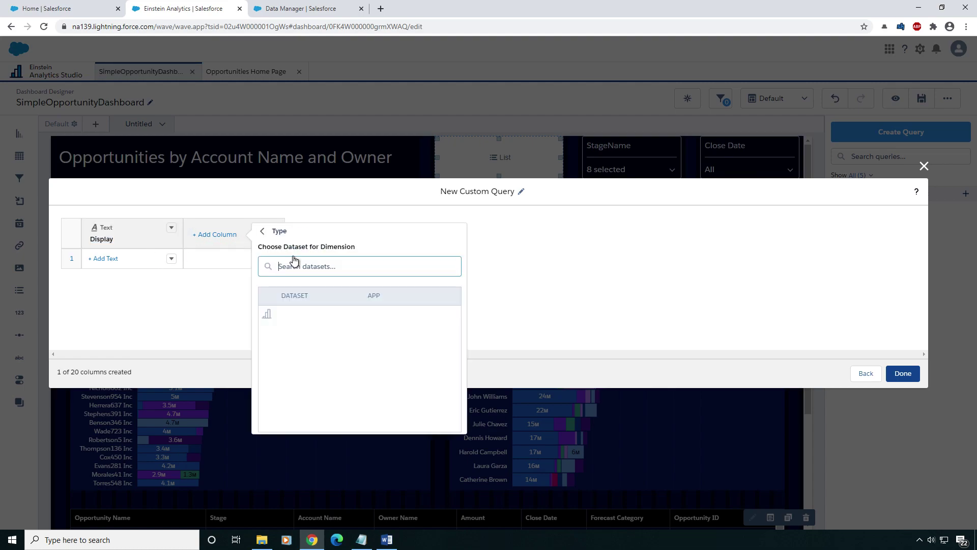
pyautogui.write('Value')
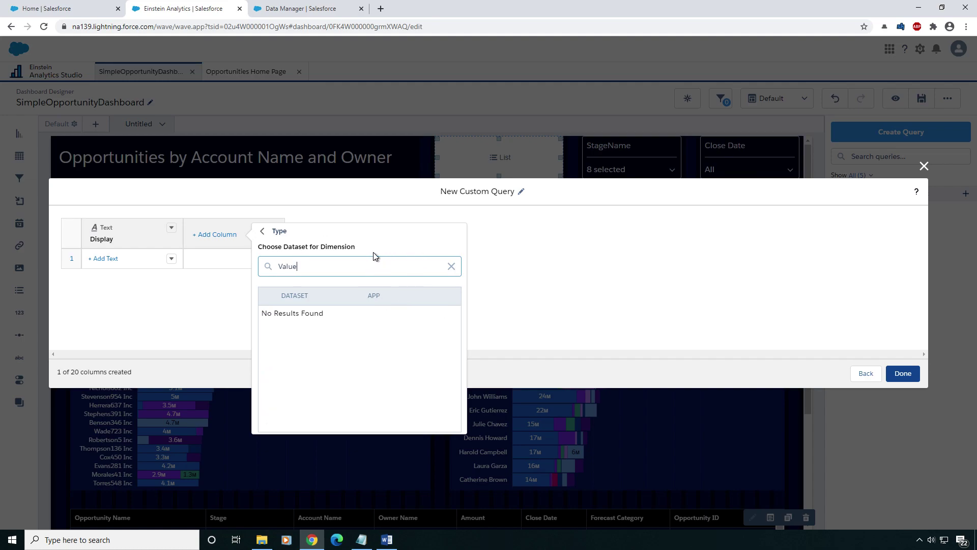
pyautogui.click(262, 232)
pyautogui.click(218, 240)
pyautogui.click(218, 241)
pyautogui.click(282, 257)
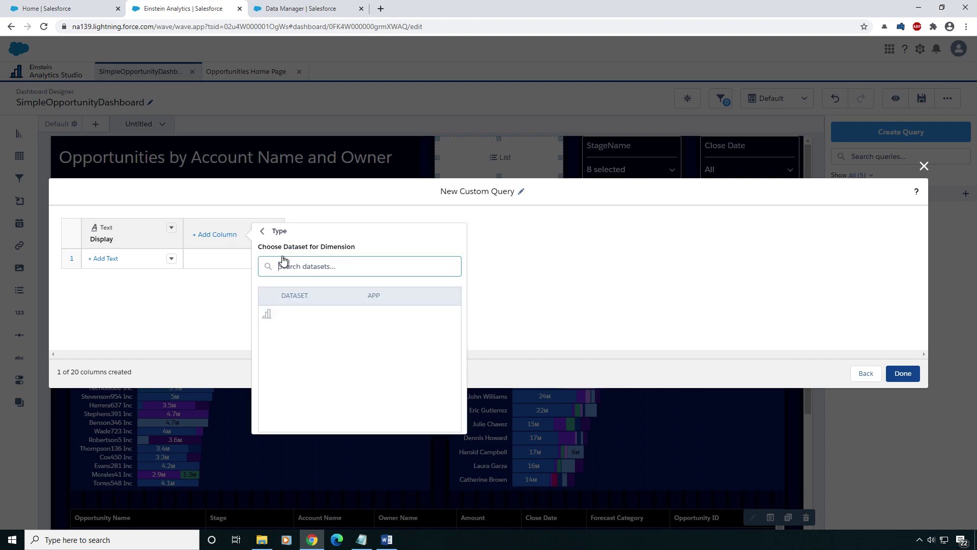
pyautogui.scroll(-3, 411, 331)
pyautogui.scroll(5, 415, 336)
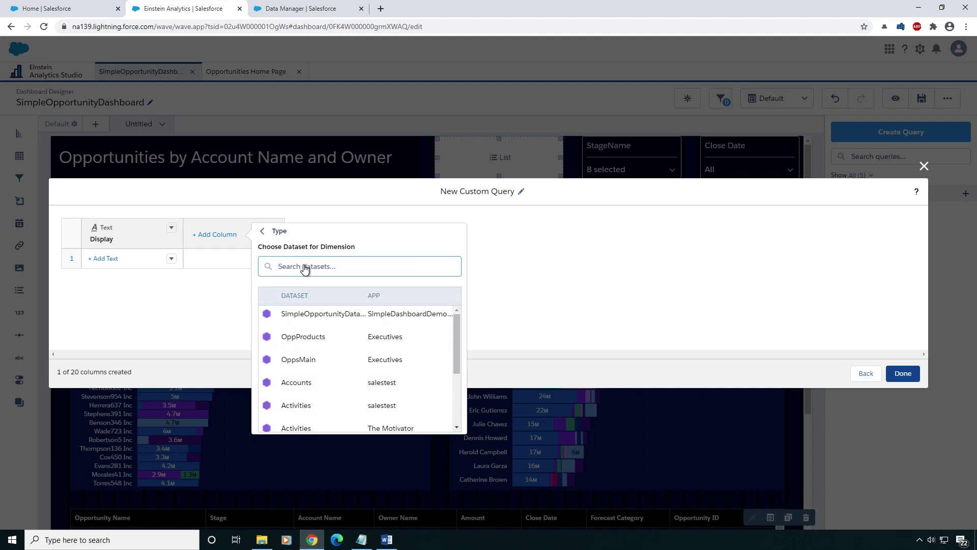
pyautogui.click(258, 233)
pyautogui.click(263, 233)
pyautogui.click(195, 277)
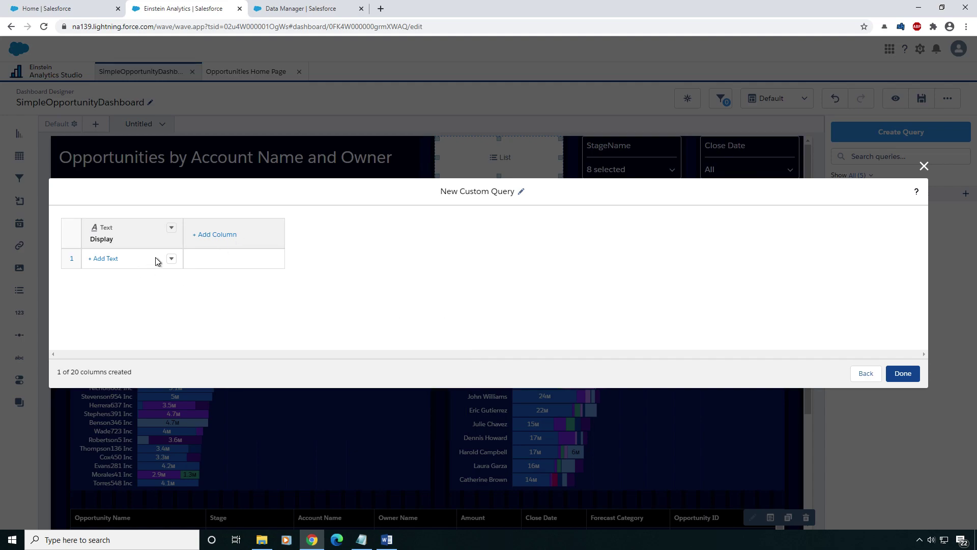
# Add a second text column with manual values to the custom query and label it Value.
pyautogui.click(229, 236)
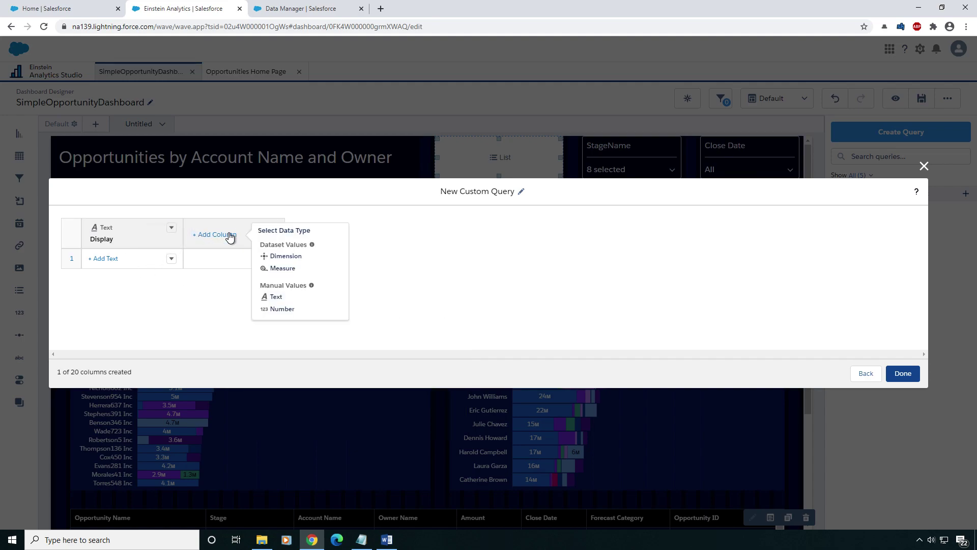
pyautogui.click(278, 298)
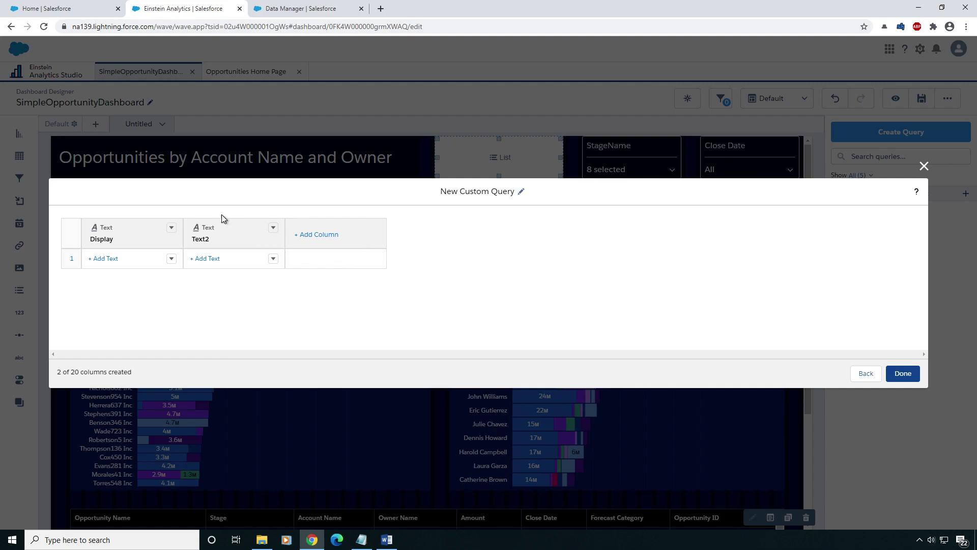
pyautogui.click(273, 228)
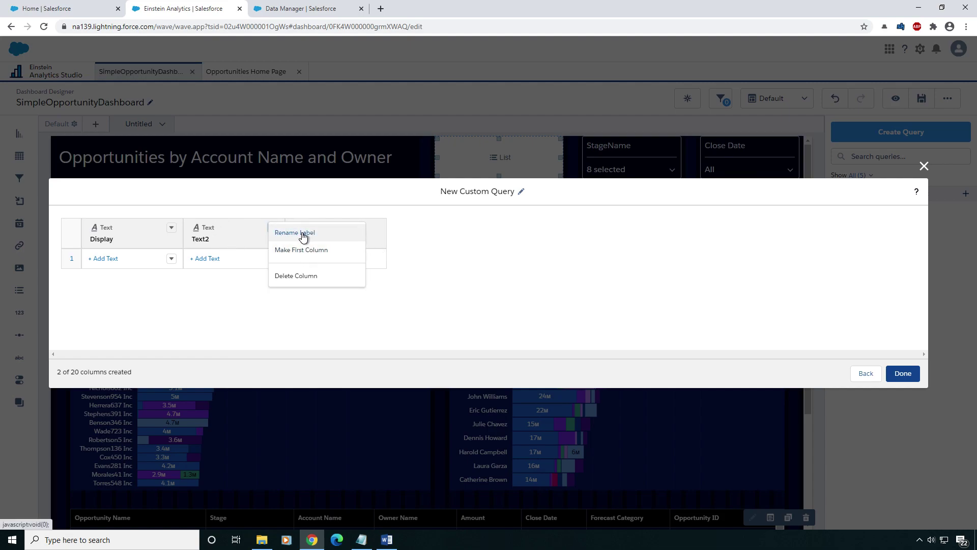
pyautogui.click(314, 235)
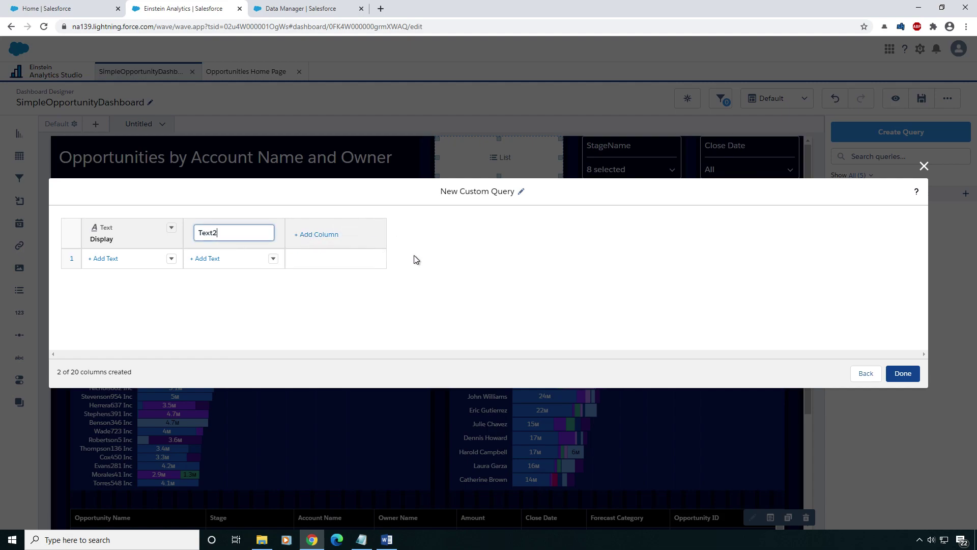
pyautogui.hotkey('ctrl', 'a')
pyautogui.write('Value')
pyautogui.click(439, 303)
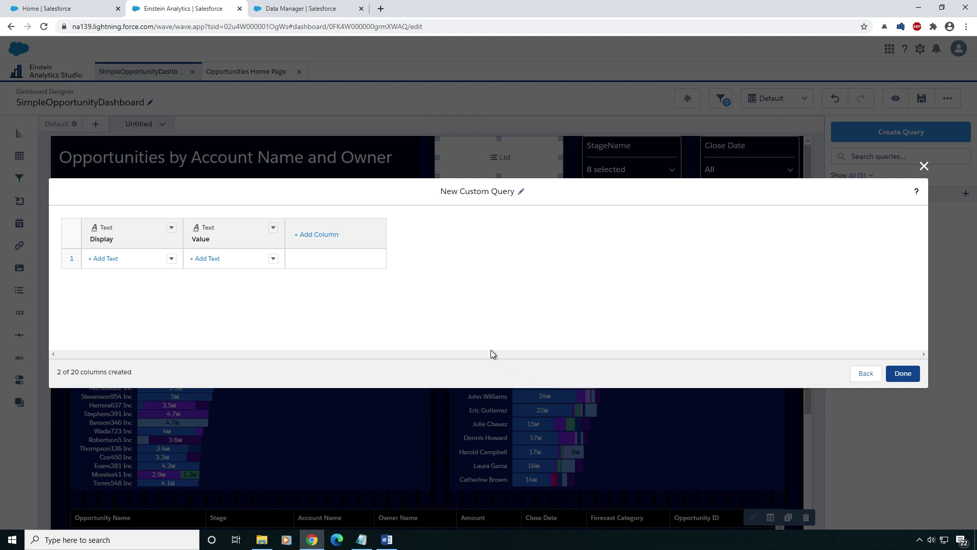
# Enter Amount and Expected Amount as the two Display rows and finish the custom query.
pyautogui.click(171, 258)
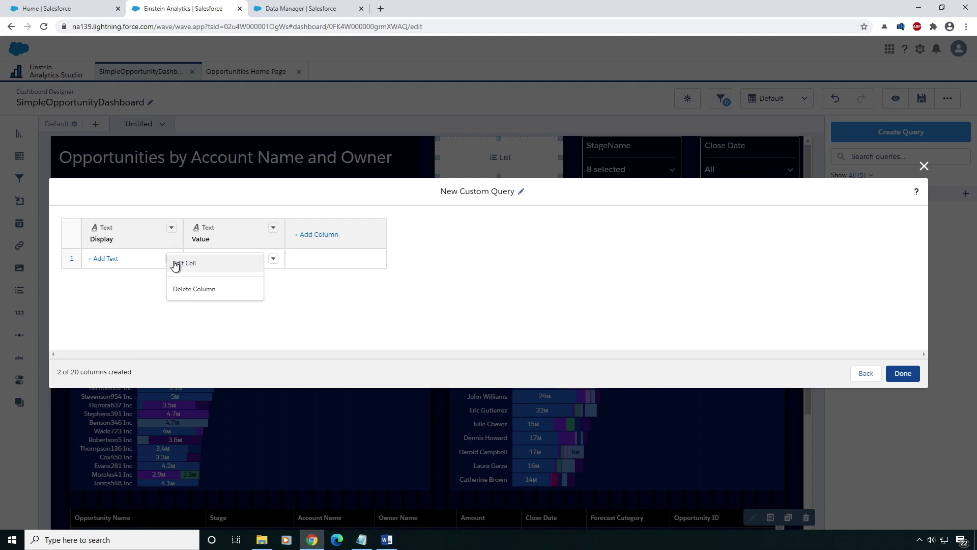
pyautogui.click(204, 266)
pyautogui.write('Amount')
pyautogui.press('Return')
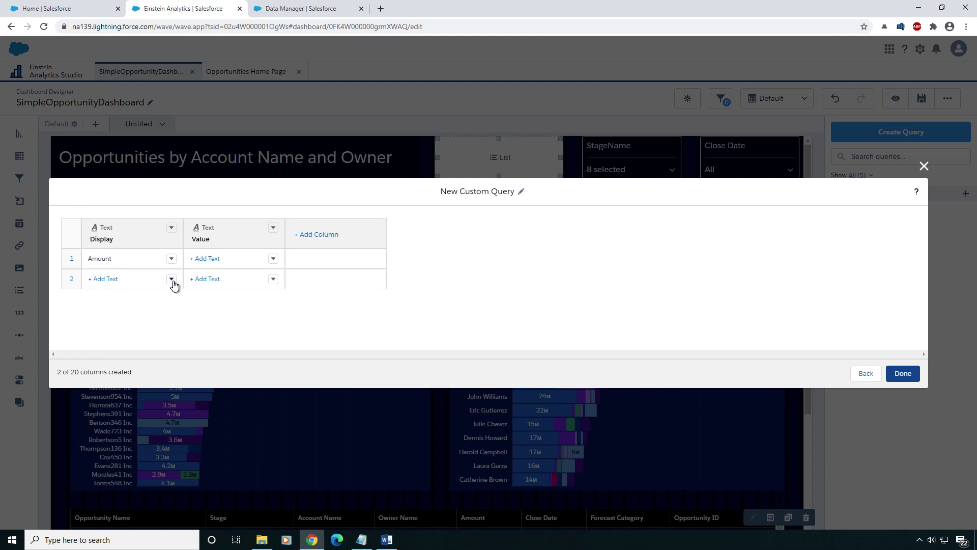
pyautogui.click(171, 279)
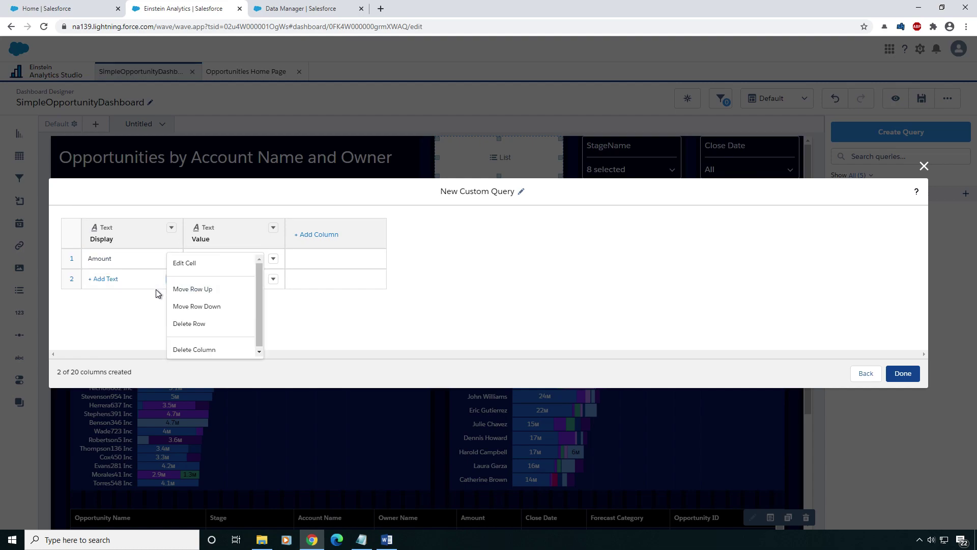
pyautogui.click(187, 265)
pyautogui.write('Exp')
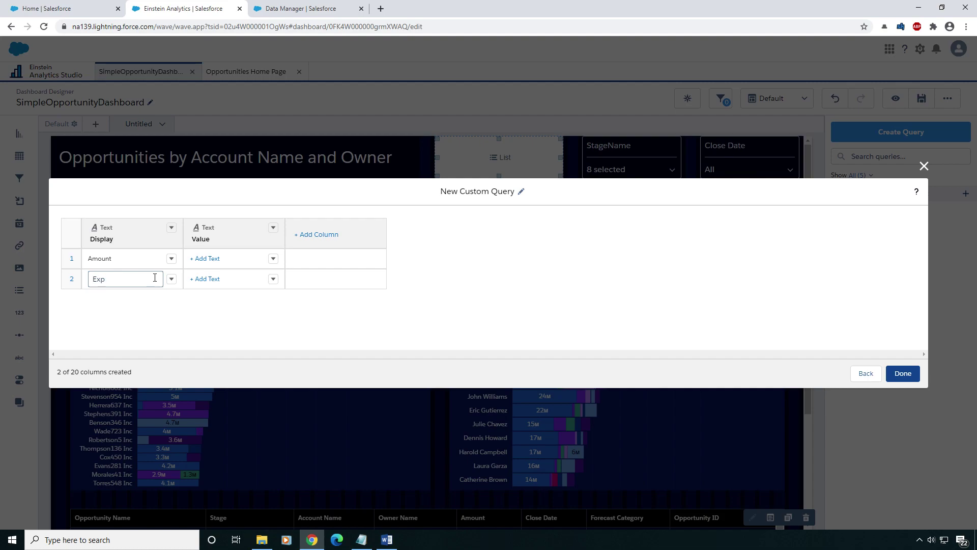
pyautogui.write('ected Amount')
pyautogui.click(333, 316)
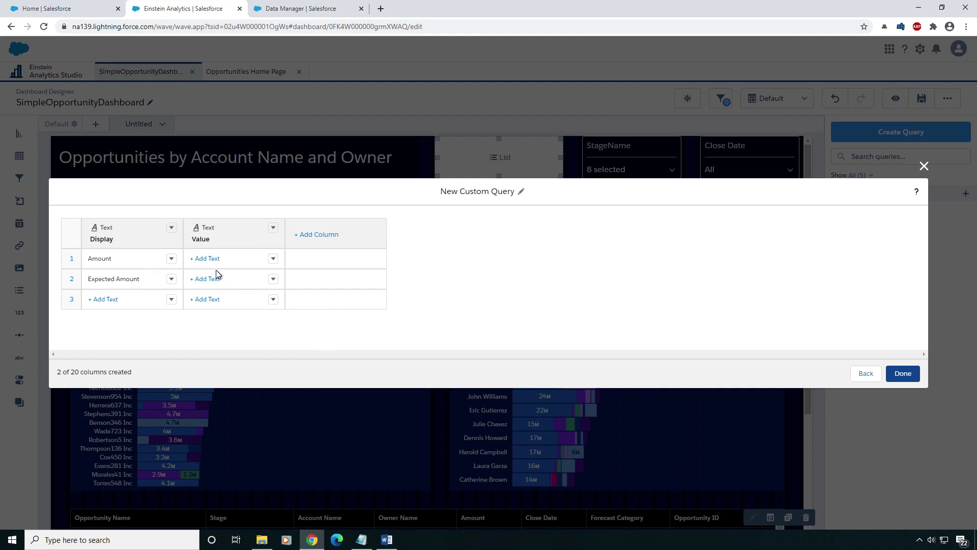
pyautogui.click(902, 375)
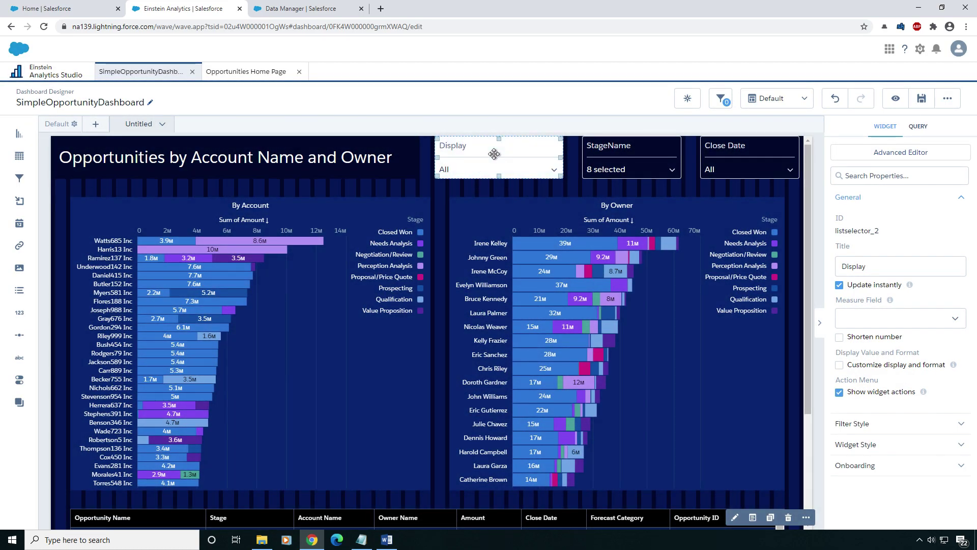
# Examine the columns and values blocks in the Display list widget's query code, and close the editor without saving.
pyautogui.click(751, 519)
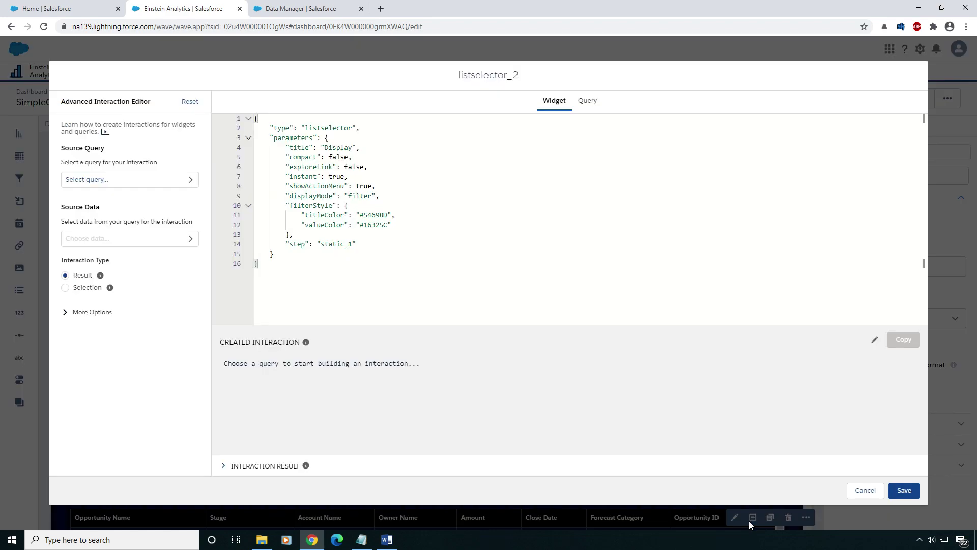
pyautogui.click(588, 101)
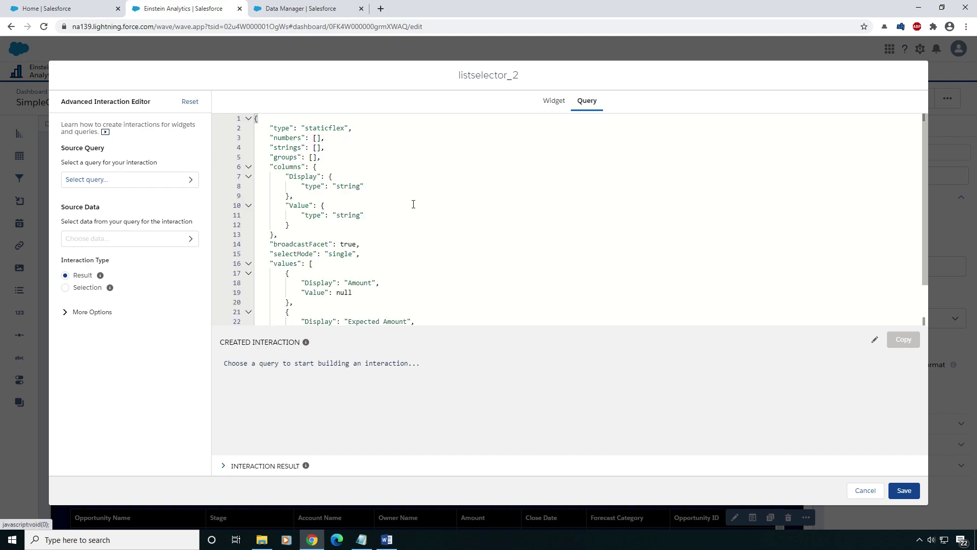
pyautogui.hotkey('alt', 'Tab')
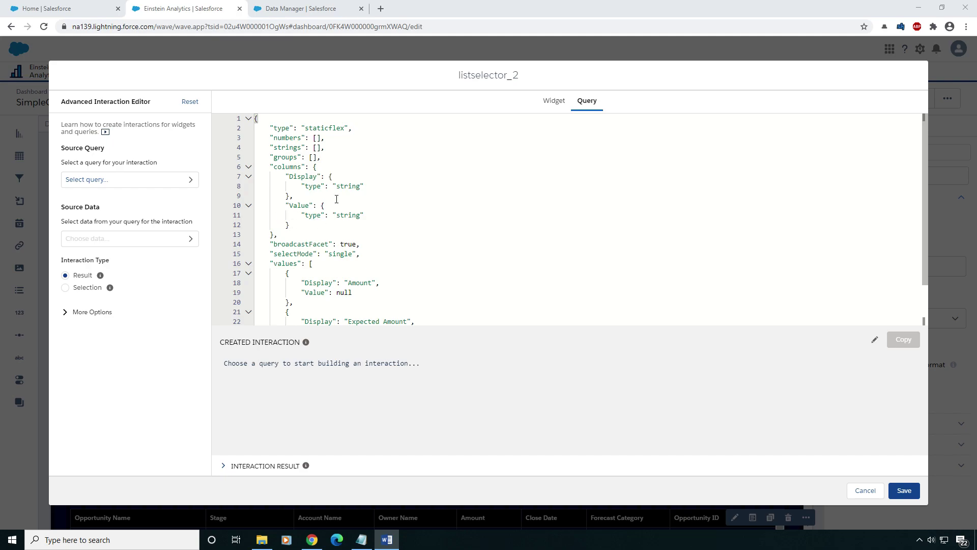
pyautogui.moveTo(270, 168); pyautogui.dragTo(296, 298)
pyautogui.scroll(-1, 288, 227)
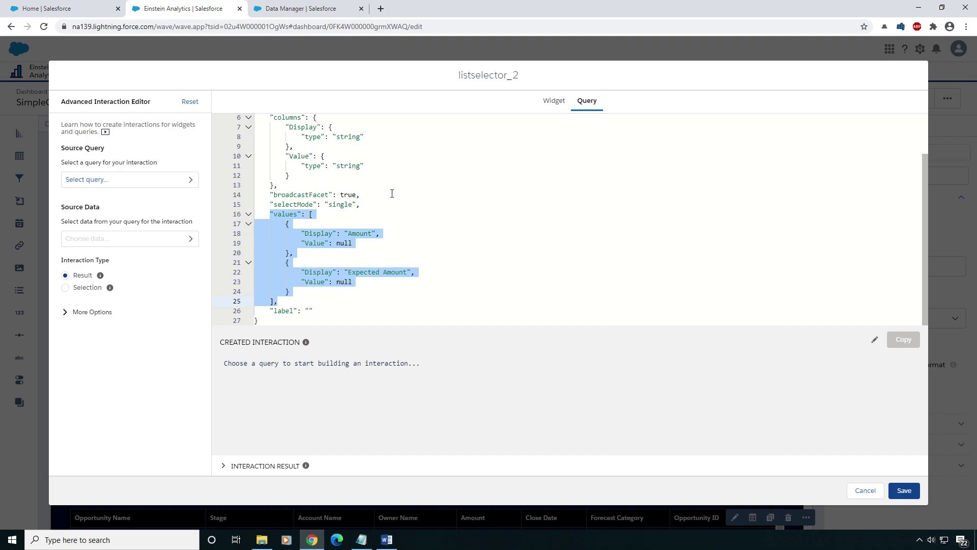
pyautogui.click(866, 491)
# Open the Opportunities Home Page dashboard for editing and show the query code of its Measure By list widget.
pyautogui.click(246, 71)
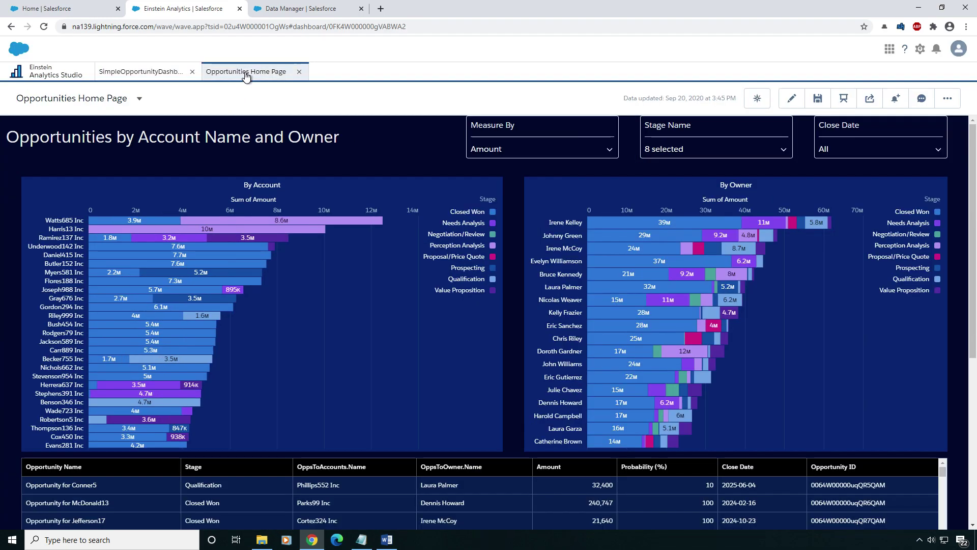
pyautogui.click(792, 98)
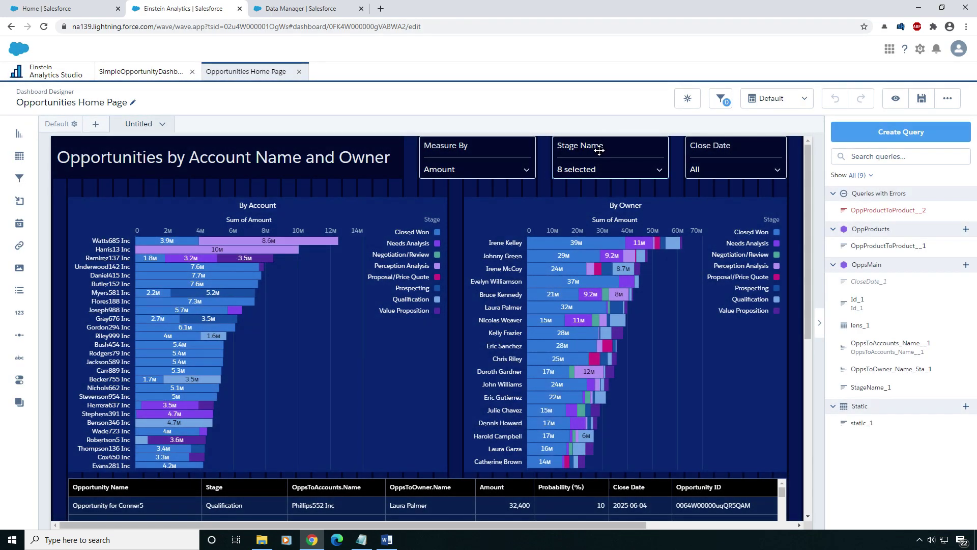
pyautogui.click(482, 155)
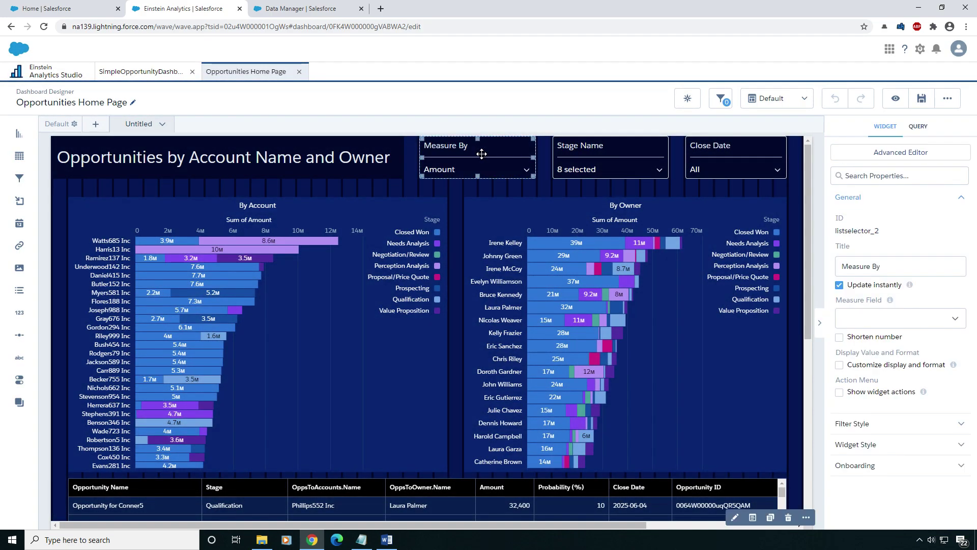
pyautogui.click(755, 517)
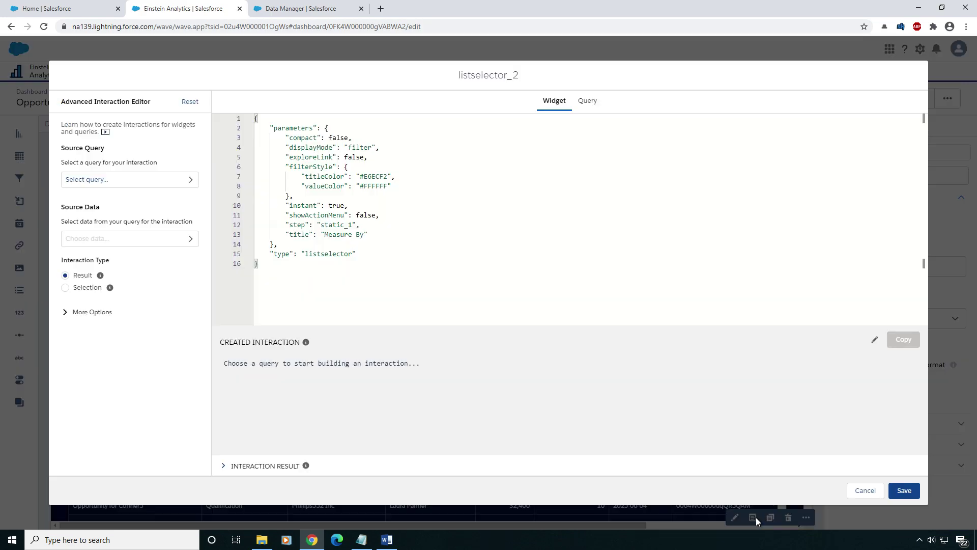
pyautogui.click(574, 108)
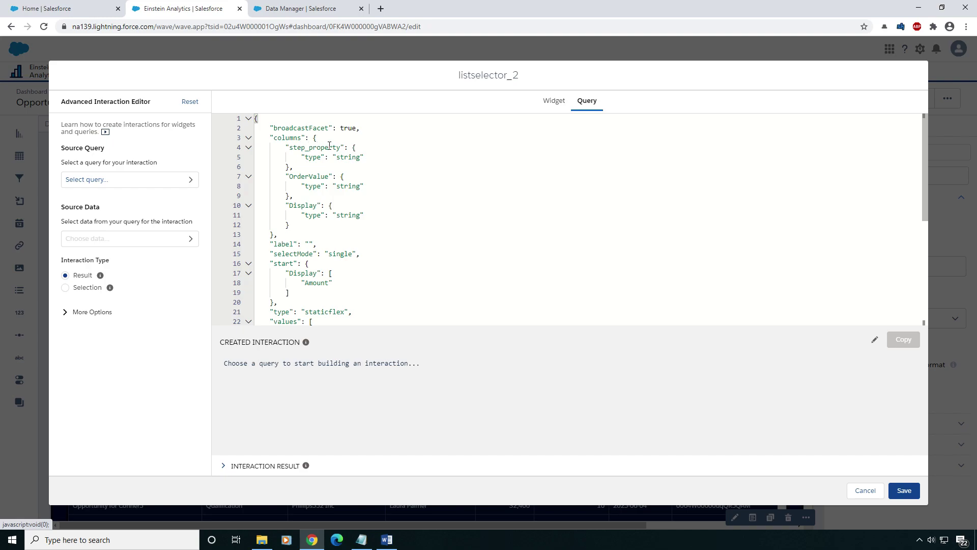
# Copy the columns block with step_property, OrderValue and Display from the Measure By query into the empty Notepad document, followed by blank lines.
pyautogui.click(288, 147)
pyautogui.moveTo(271, 136); pyautogui.dragTo(285, 234)
pyautogui.hotkey('ctrl', 'c')
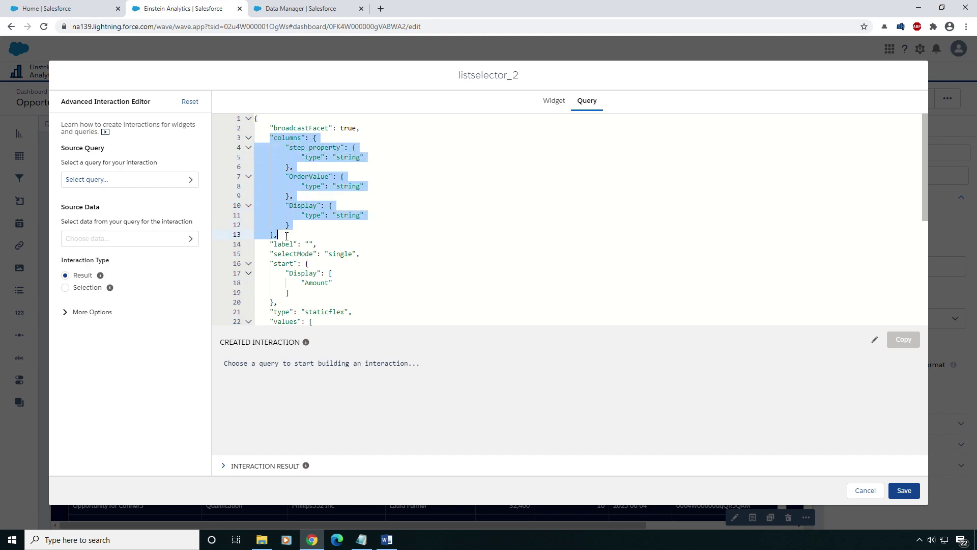
pyautogui.click(362, 539)
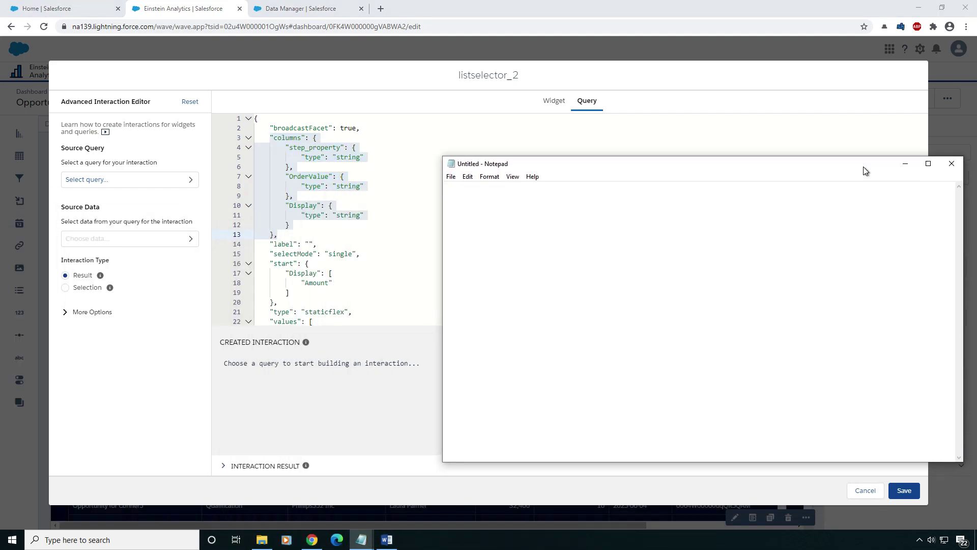
pyautogui.hotkey('ctrl', 'v')
pyautogui.press('Return')
pyautogui.press('Return')
pyautogui.press('Return')
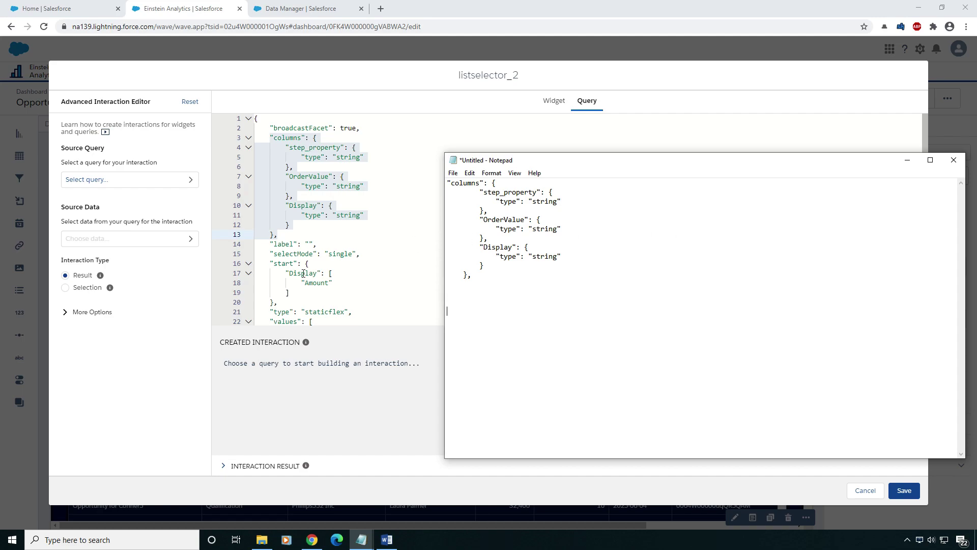
# Copy the values block with the Amount and Expected Amount entries from the Measure By query into Notepad below the columns block.
pyautogui.scroll(-4, 346, 242)
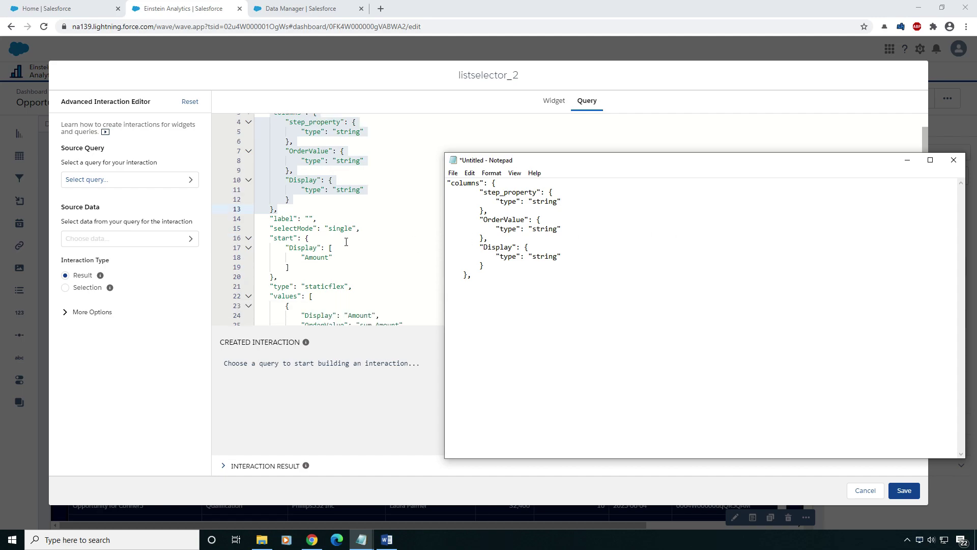
pyautogui.scroll(-2, 336, 242)
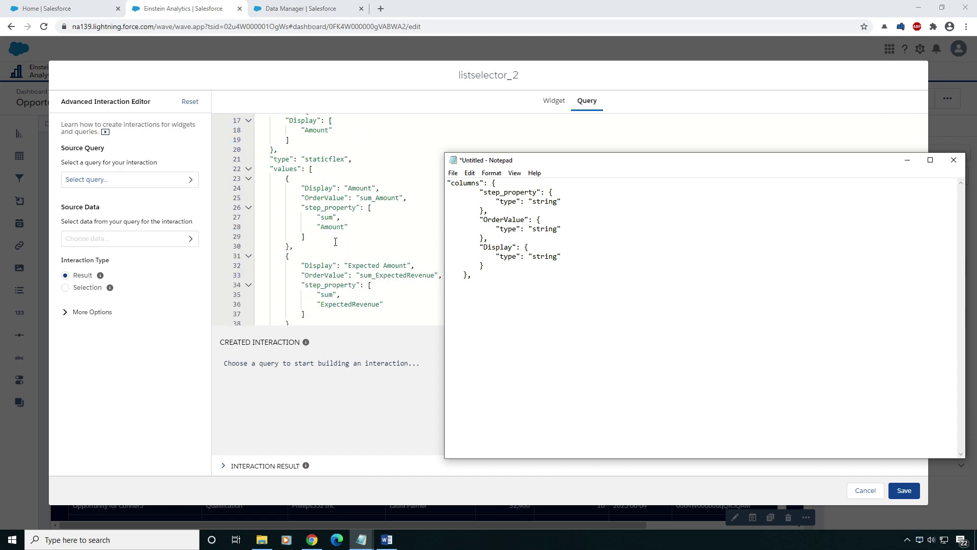
pyautogui.click(367, 203)
pyautogui.scroll(-1, 366, 202)
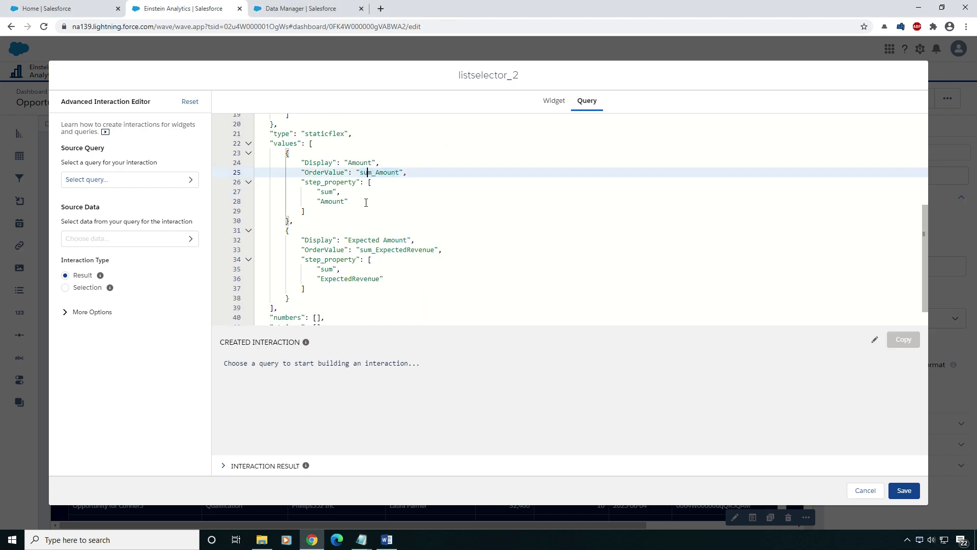
pyautogui.scroll(1, 295, 214)
pyautogui.moveTo(270, 165); pyautogui.dragTo(300, 283)
pyautogui.hotkey('ctrl', 'c')
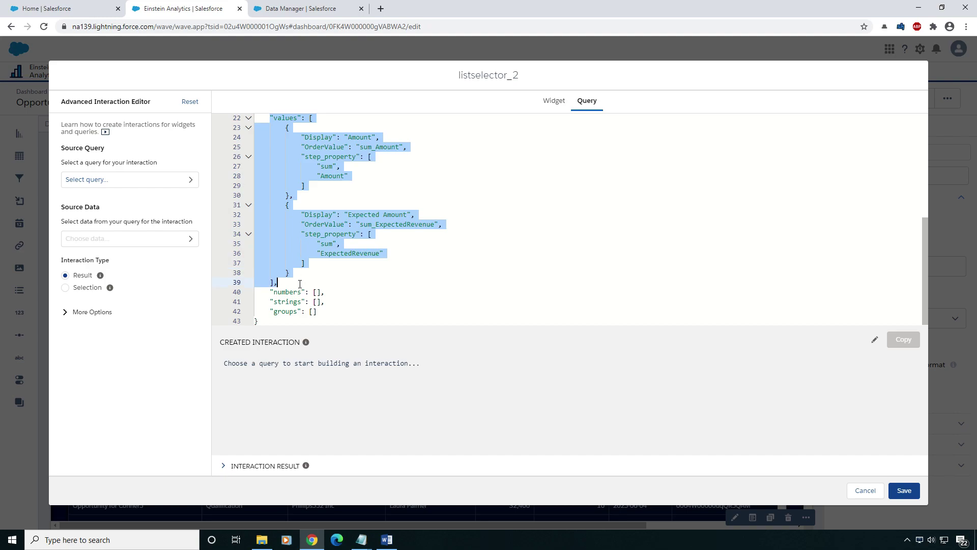
pyautogui.click(362, 540)
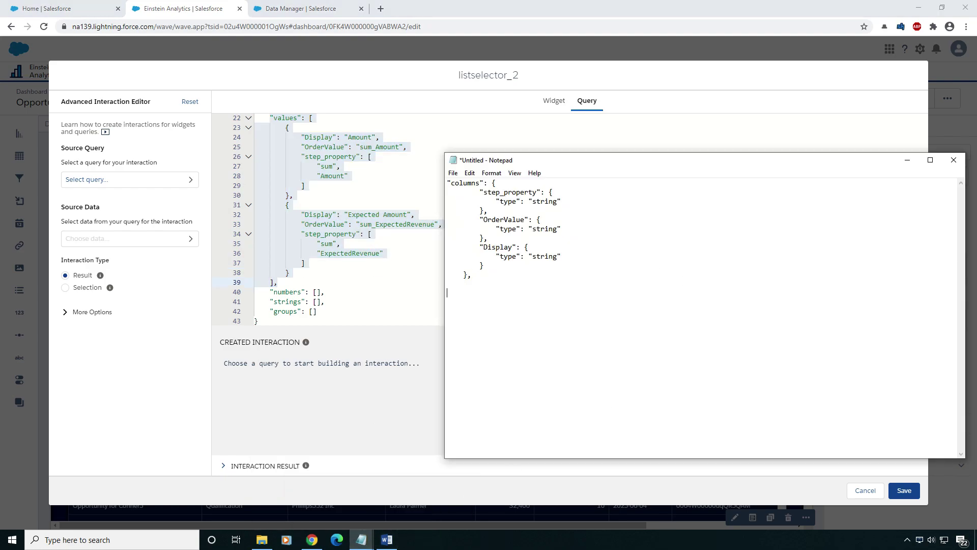
pyautogui.press('Return')
pyautogui.hotkey('ctrl', 'v')
pyautogui.click(617, 129)
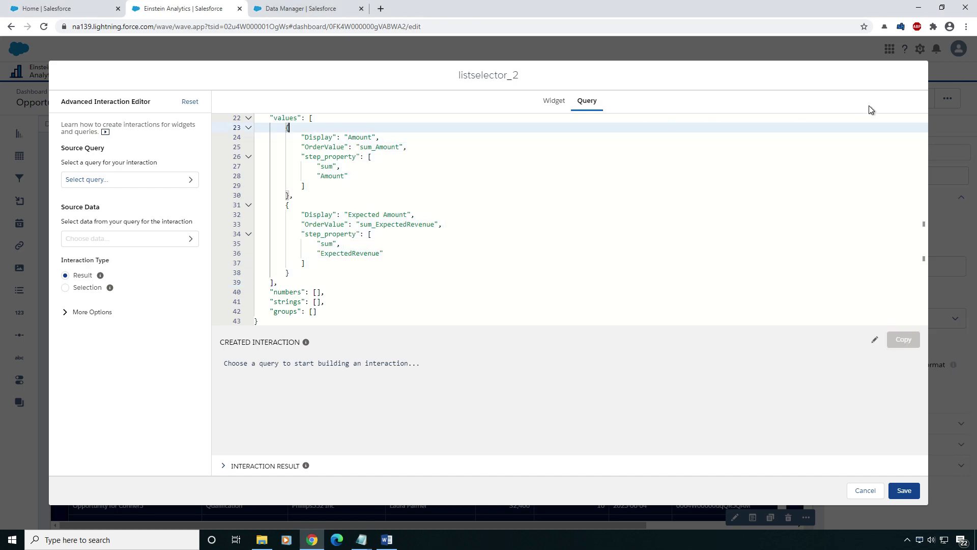
# Close the Measure By code without saving and open the Display list widget's query code in SimpleOpportunityDashboard.
pyautogui.click(866, 491)
pyautogui.click(173, 71)
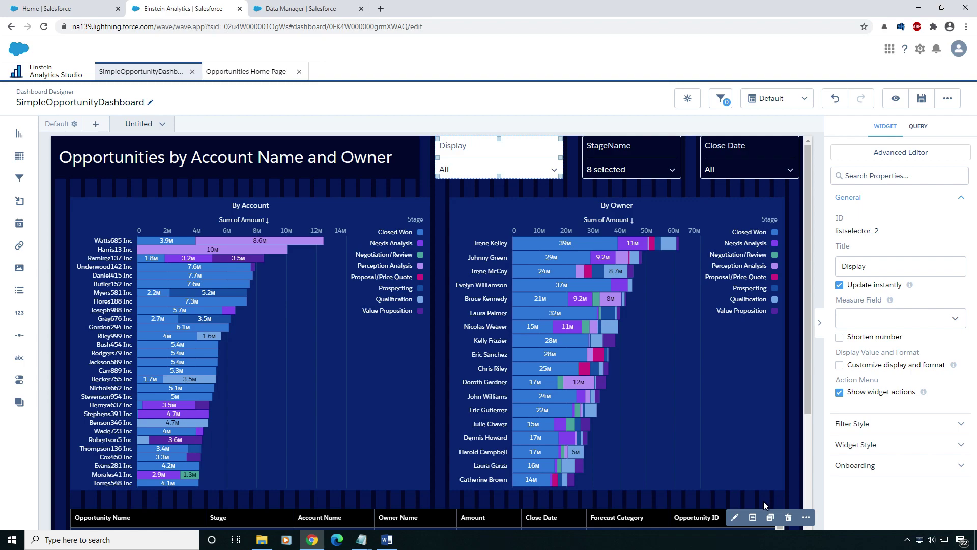
pyautogui.click(753, 517)
pyautogui.click(591, 102)
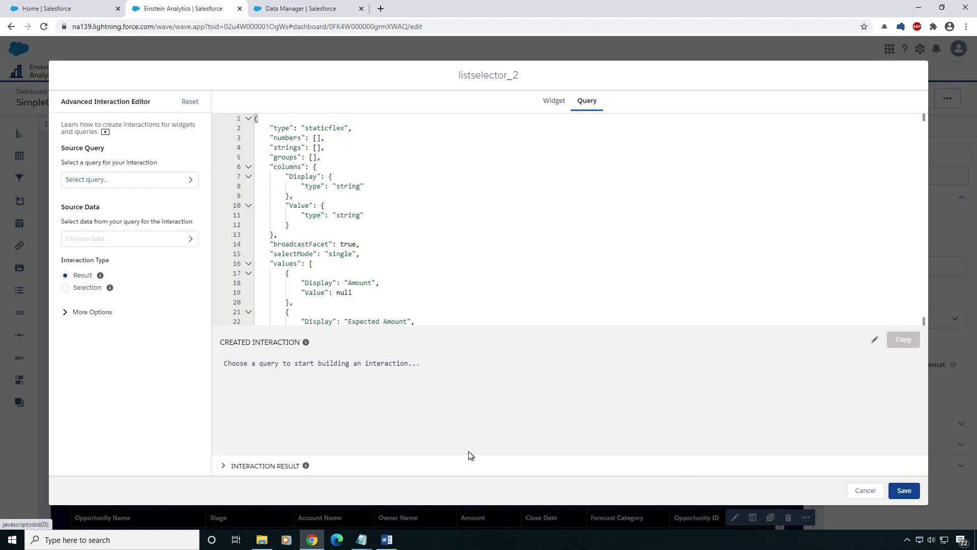
# Replace the Display query's columns block with the step_property, OrderValue and Display block from Notepad, and indent its first line.
pyautogui.moveTo(363, 539)
pyautogui.click(417, 489)
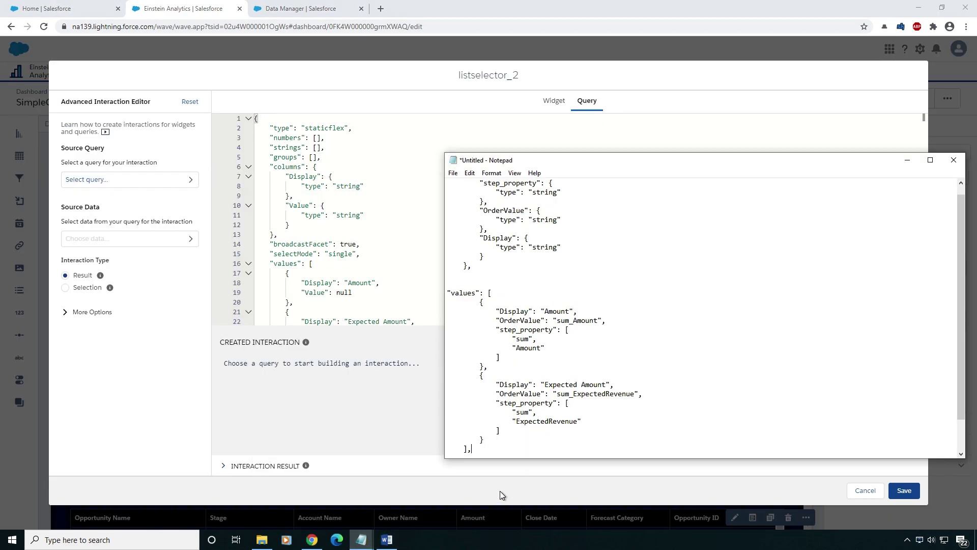
pyautogui.moveTo(490, 272); pyautogui.dragTo(448, 180)
pyautogui.hotkey('ctrl', 'c')
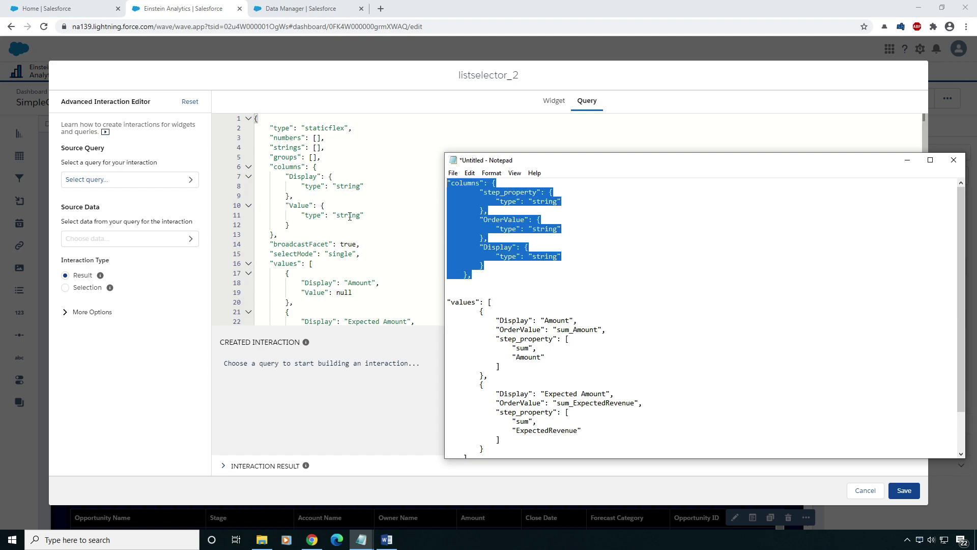
pyautogui.click(270, 236)
pyautogui.moveTo(270, 235); pyautogui.dragTo(232, 176)
pyautogui.hotkey('ctrl', 'v')
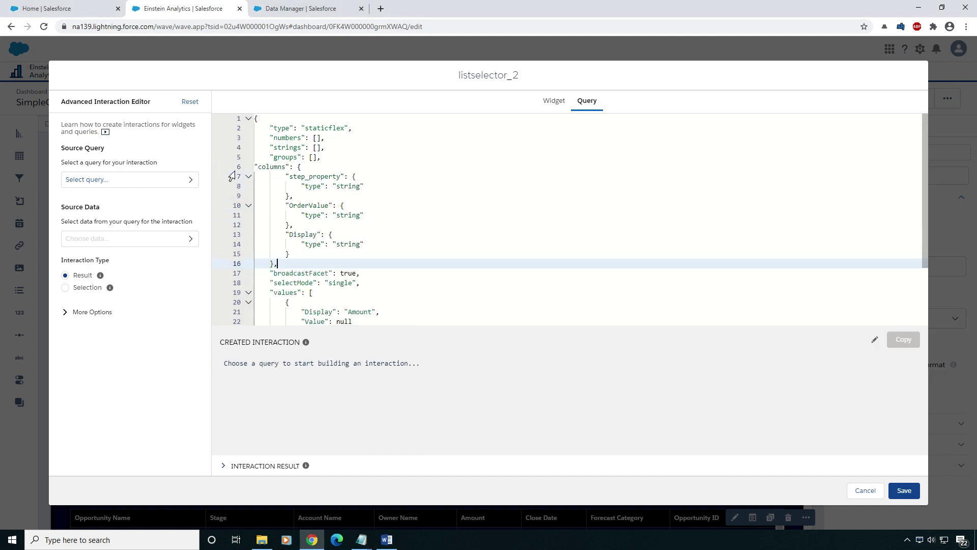
pyautogui.click(260, 166)
pyautogui.press('Tab')
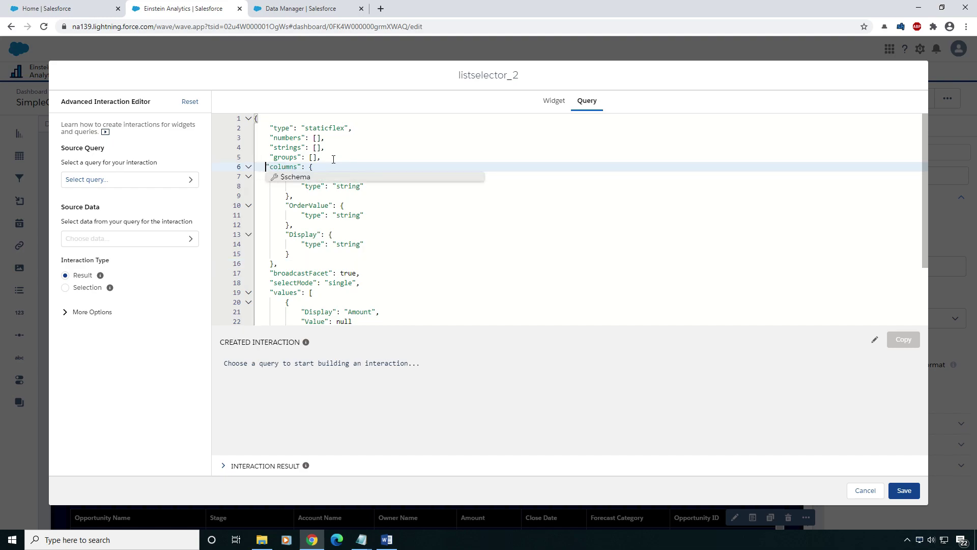
pyautogui.click(389, 248)
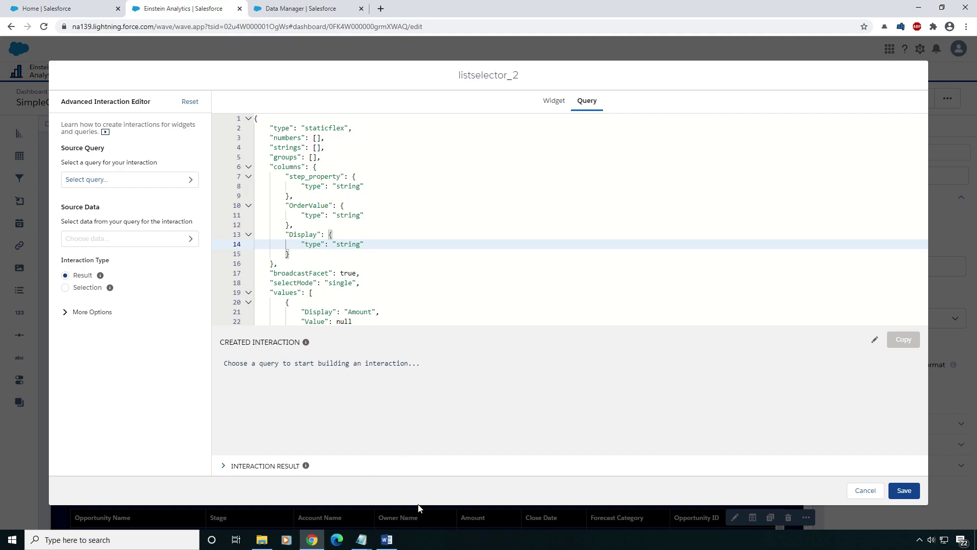
# Replace the Display query's values block with the one from Notepad, using sum_Amount and sum_ExpectedRevenue as OrderValue with their step_property arrays.
pyautogui.click(362, 539)
pyautogui.click(486, 339)
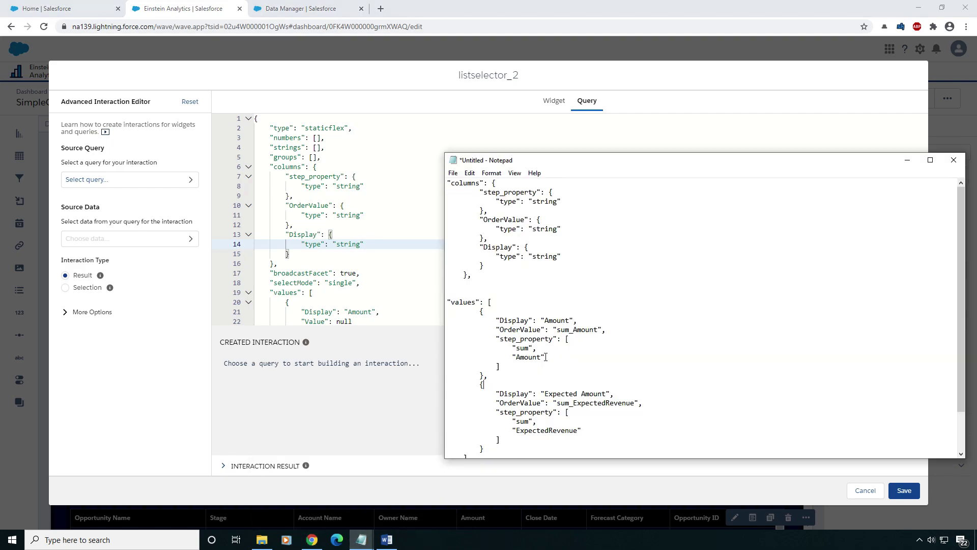
pyautogui.moveTo(487, 415); pyautogui.dragTo(423, 261)
pyautogui.hotkey('ctrl', 'c')
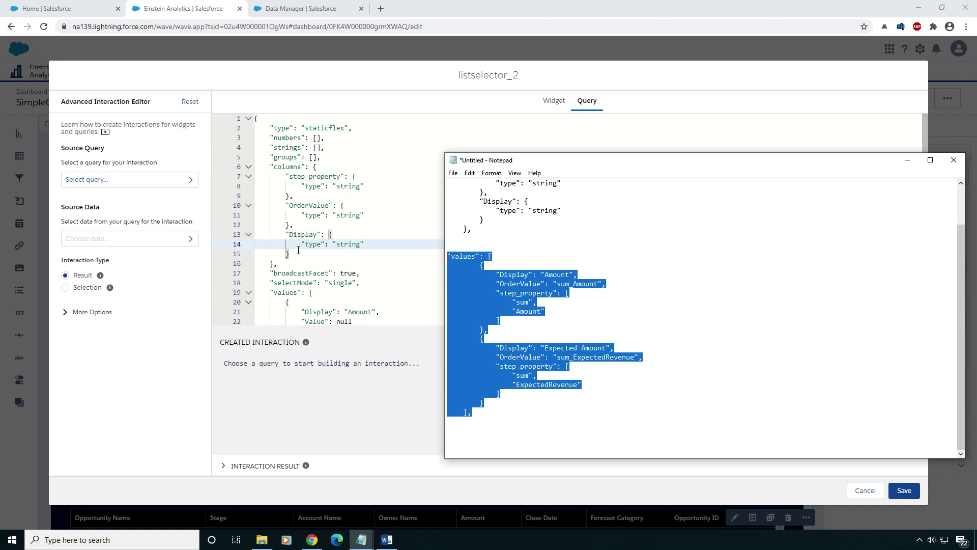
pyautogui.click(298, 250)
pyautogui.scroll(-3, 292, 233)
pyautogui.moveTo(271, 216); pyautogui.dragTo(286, 305)
pyautogui.hotkey('ctrl', 'v')
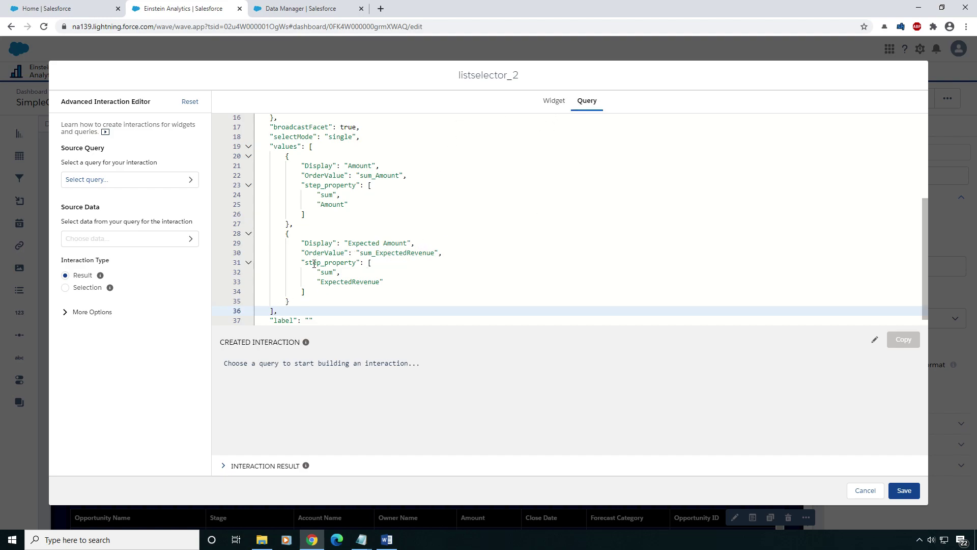
# Examine the Display, OrderValue and step_property entries for Amount and Expected Amount in the query's values block.
pyautogui.moveTo(301, 262); pyautogui.dragTo(324, 289)
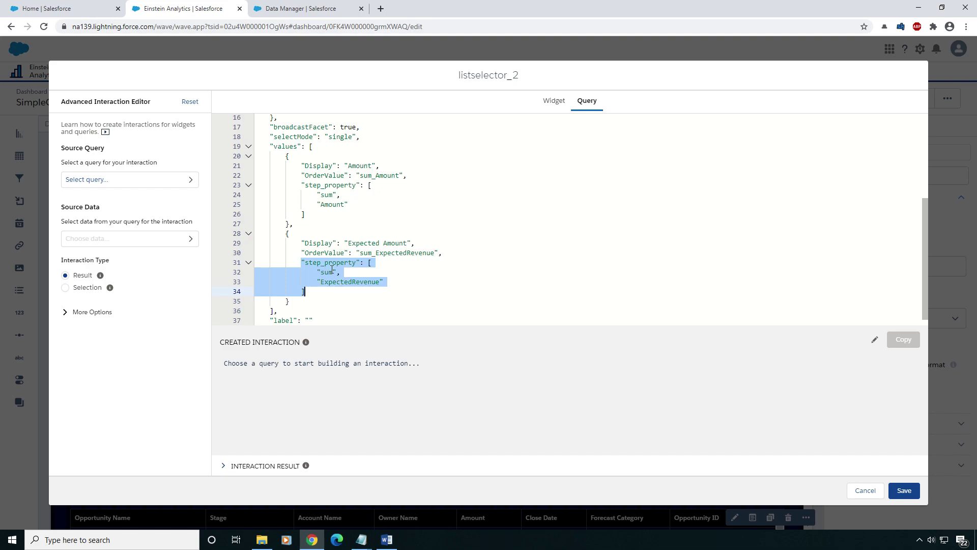
pyautogui.click(416, 243)
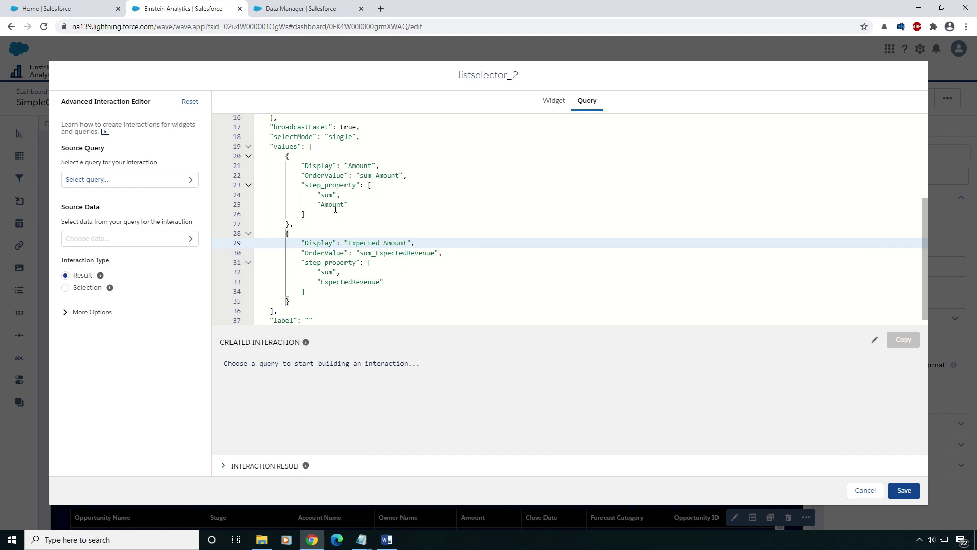
pyautogui.scroll(1, 313, 241)
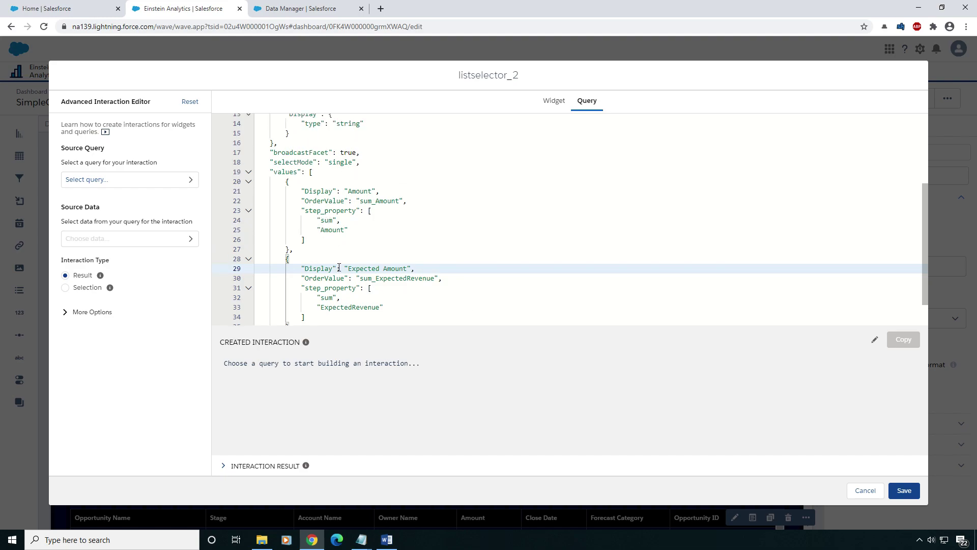
pyautogui.doubleClick(357, 191)
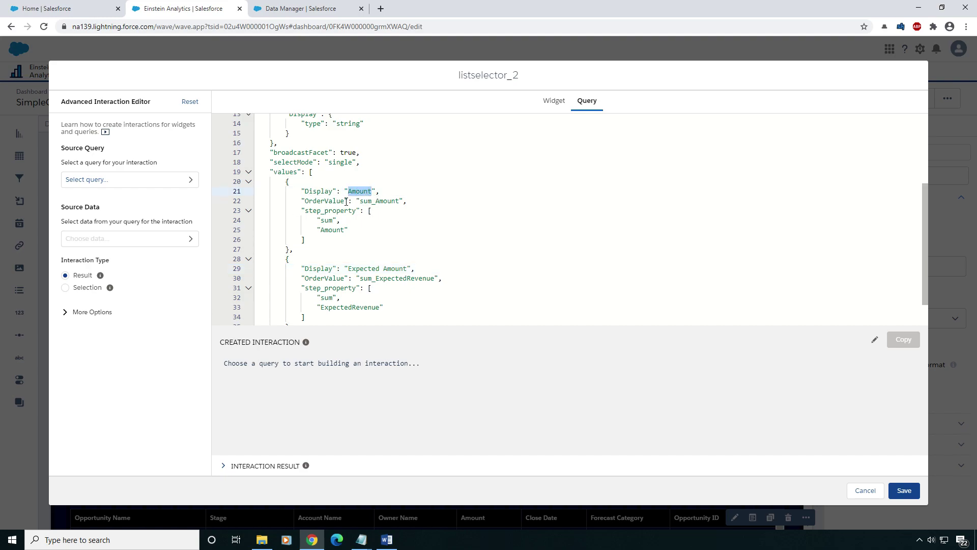
pyautogui.moveTo(361, 202); pyautogui.dragTo(403, 200)
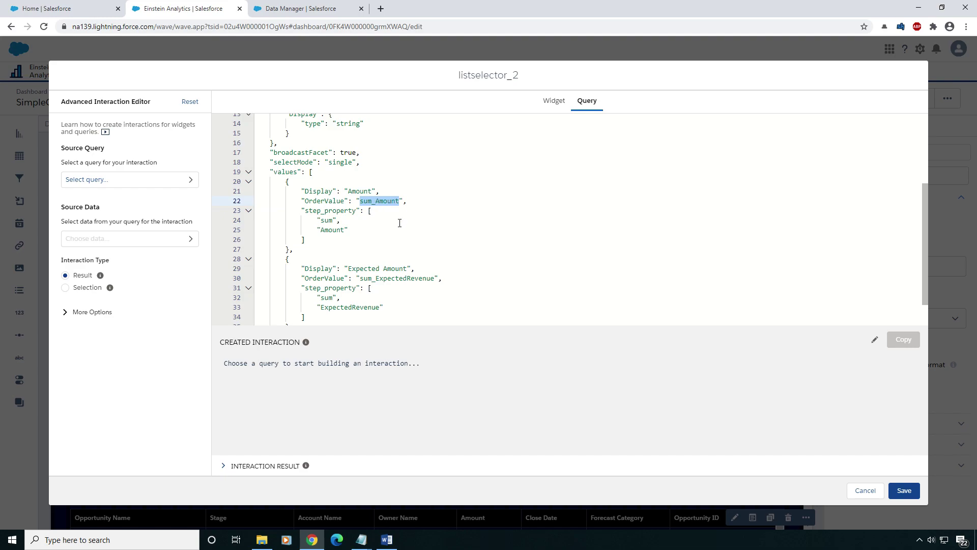
pyautogui.moveTo(304, 208); pyautogui.dragTo(359, 239)
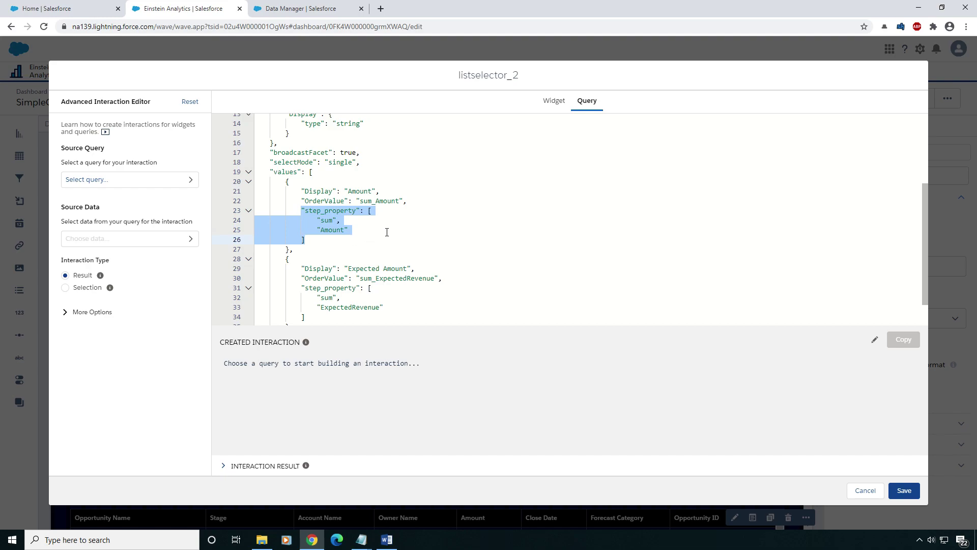
pyautogui.click(403, 237)
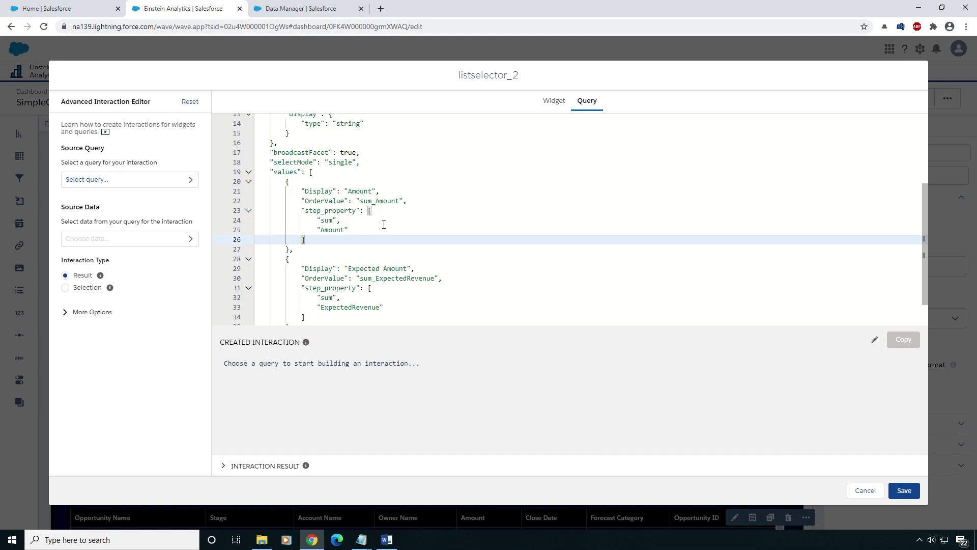
# Save the Display list's query code, try its Amount and Expected Amount options in the dashboard preview, and return to editing.
pyautogui.click(905, 491)
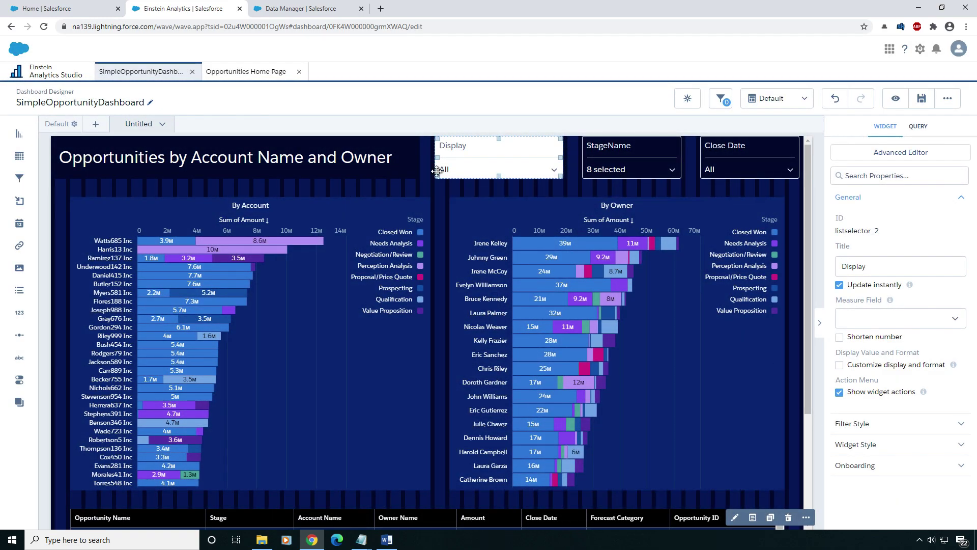
pyautogui.click(896, 98)
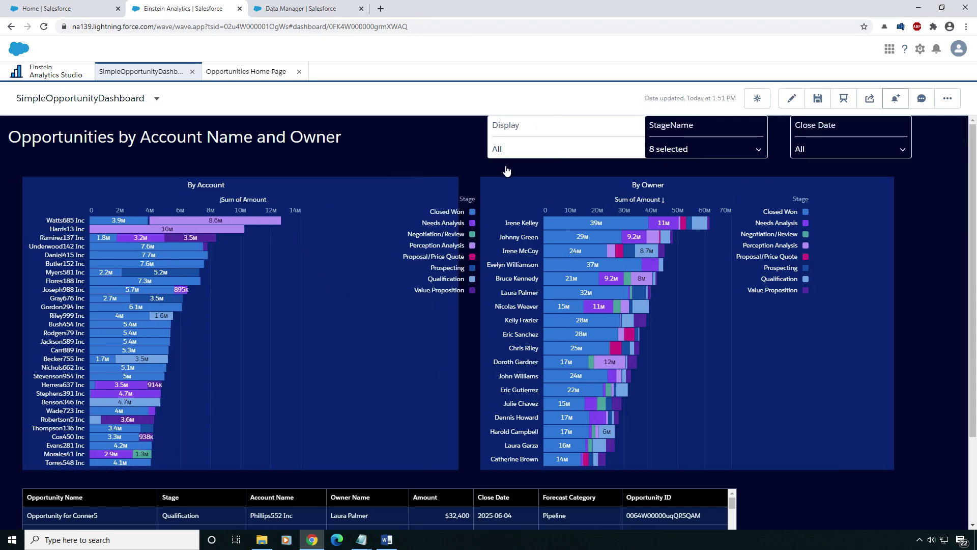
pyautogui.click(563, 148)
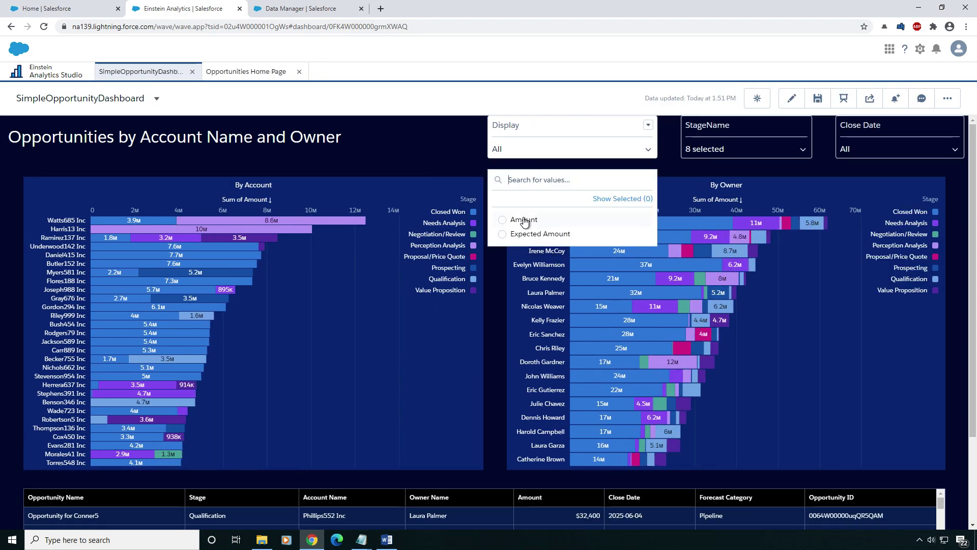
pyautogui.click(524, 219)
pyautogui.click(537, 149)
pyautogui.click(539, 233)
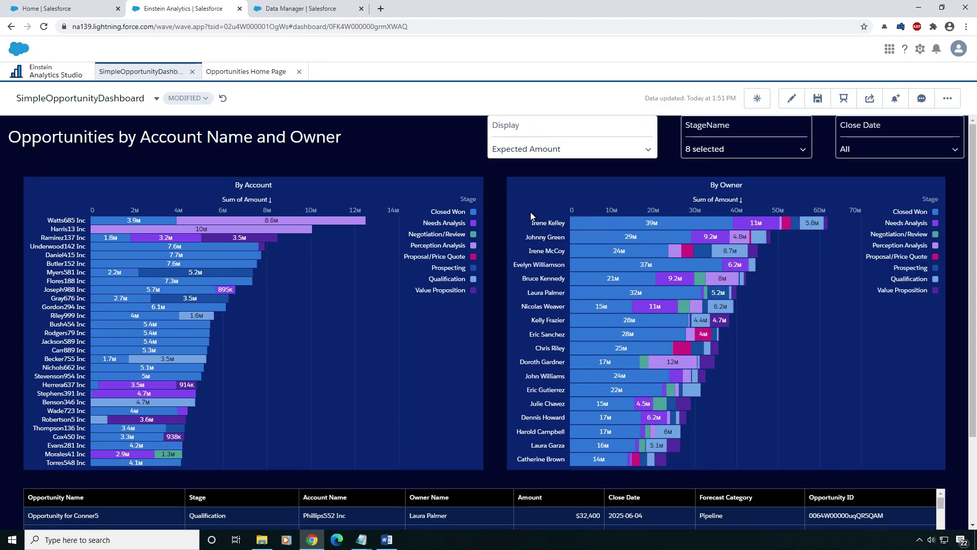
pyautogui.click(791, 98)
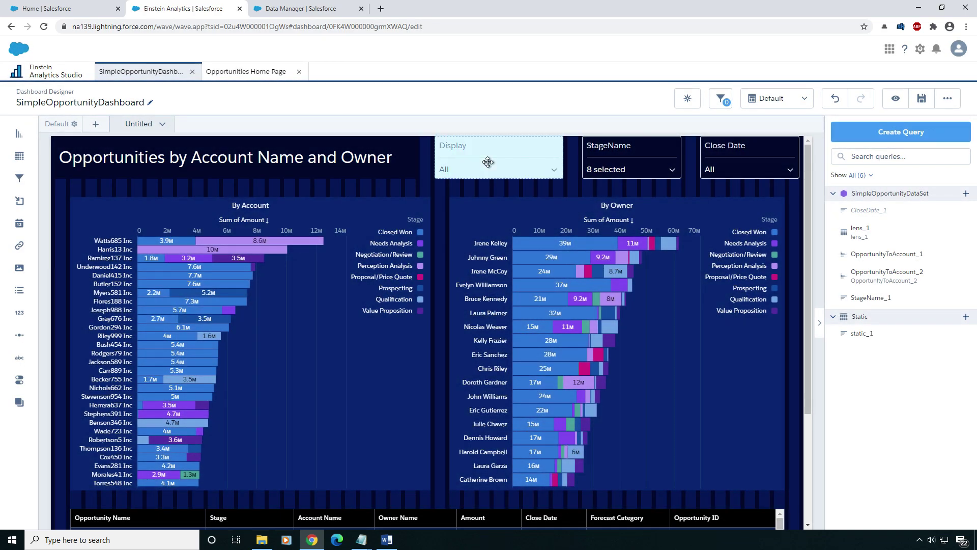
# Turn off the widget actions for the Display list selector.
pyautogui.click(486, 155)
pyautogui.click(839, 393)
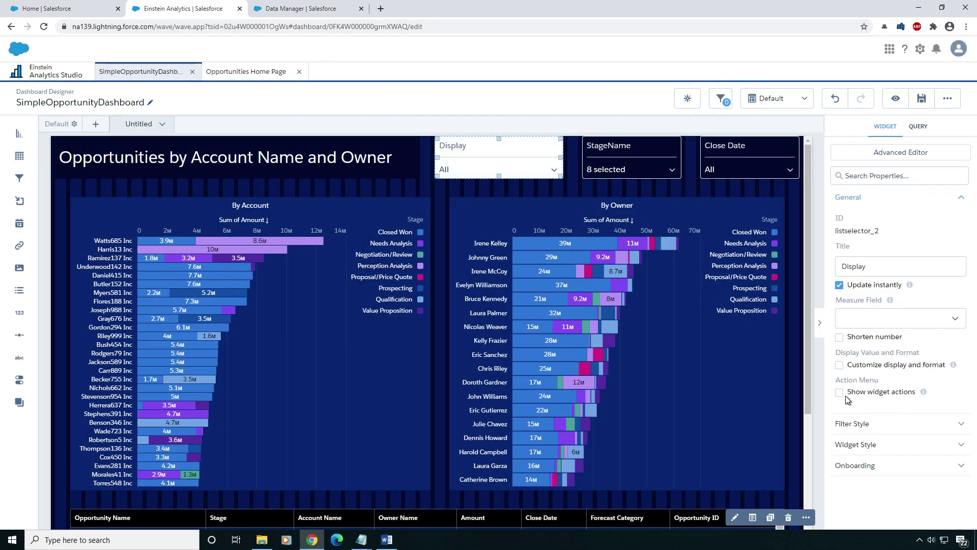
pyautogui.click(417, 182)
# Set the Display list's field text color to light grey (#E6ECF2) and its value text color to white (#FFFFFF).
pyautogui.click(520, 158)
pyautogui.click(864, 425)
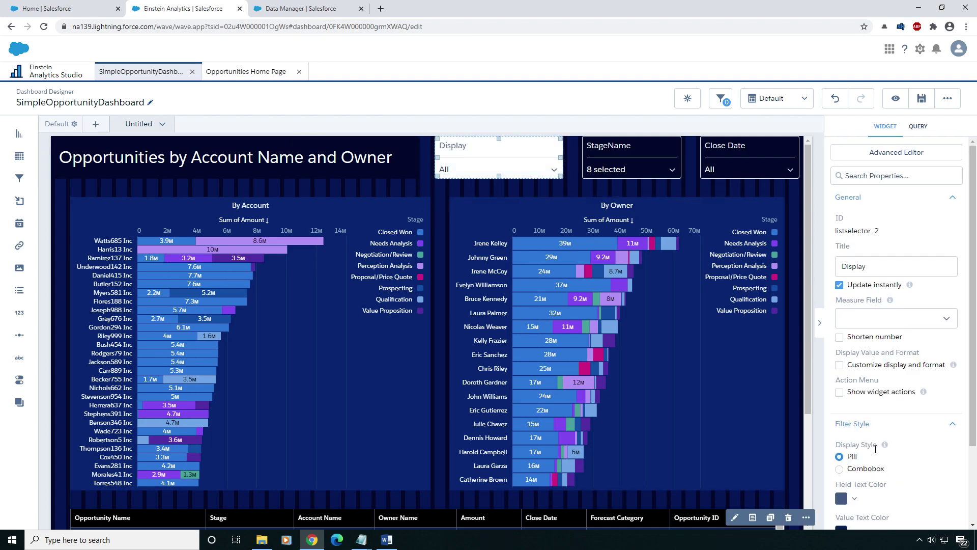
pyautogui.scroll(-2, 875, 444)
pyautogui.click(844, 401)
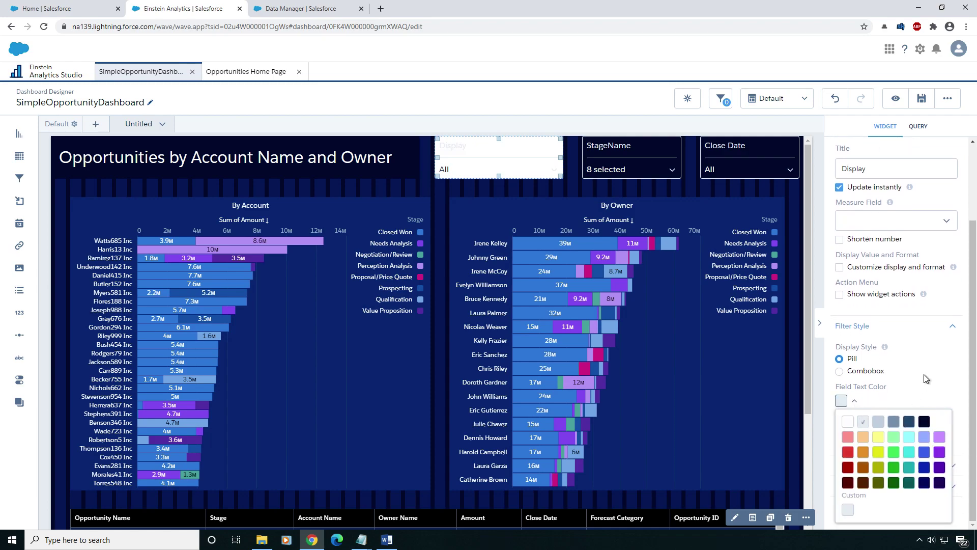
pyautogui.click(924, 375)
pyautogui.click(842, 434)
pyautogui.click(849, 456)
pyautogui.click(923, 402)
pyautogui.click(945, 374)
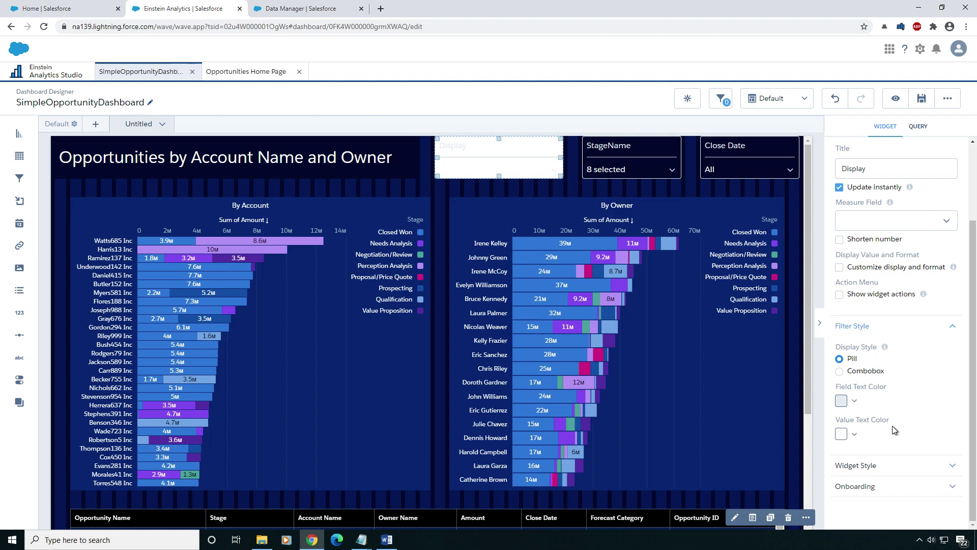
# Copy the StageName filter's custom background color code and apply it as the Display list's background color.
pyautogui.click(860, 465)
pyautogui.click(634, 169)
pyautogui.click(852, 447)
pyautogui.scroll(-3, 874, 423)
pyautogui.click(855, 340)
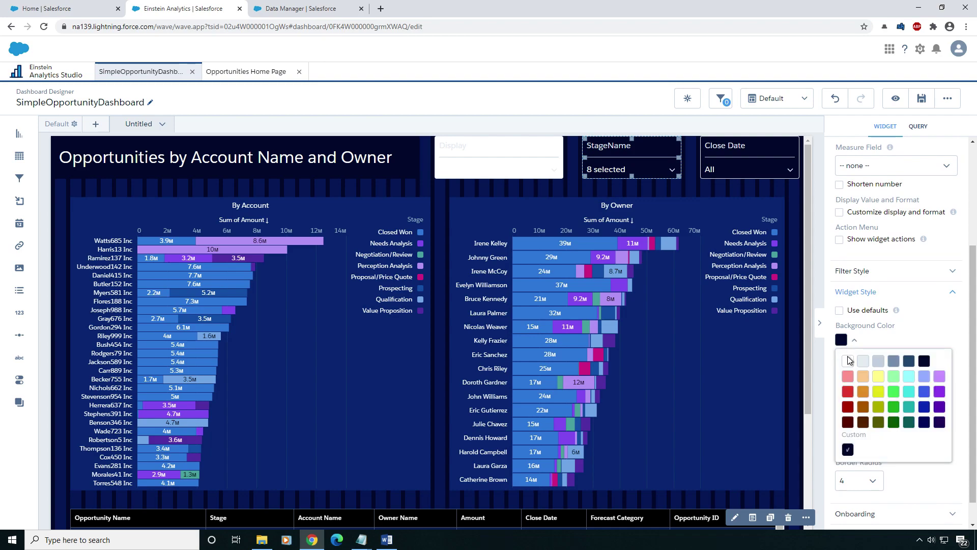
pyautogui.click(848, 449)
pyautogui.click(882, 413)
pyautogui.click(549, 169)
pyautogui.click(856, 445)
pyautogui.scroll(-3, 860, 437)
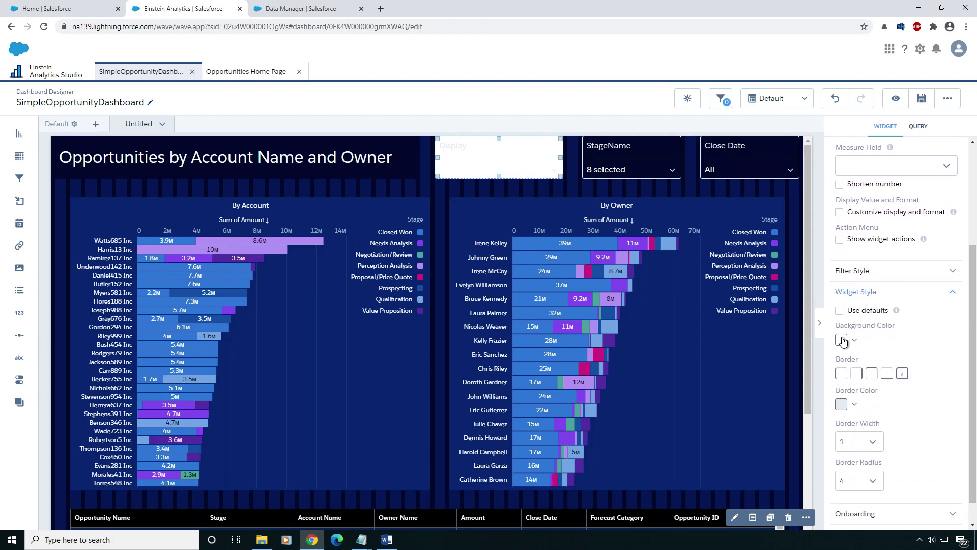
pyautogui.click(843, 339)
pyautogui.click(849, 450)
pyautogui.click(880, 413)
pyautogui.tripleClick(880, 413)
pyautogui.hotkey('ctrl', 'v')
pyautogui.click(923, 430)
pyautogui.click(330, 157)
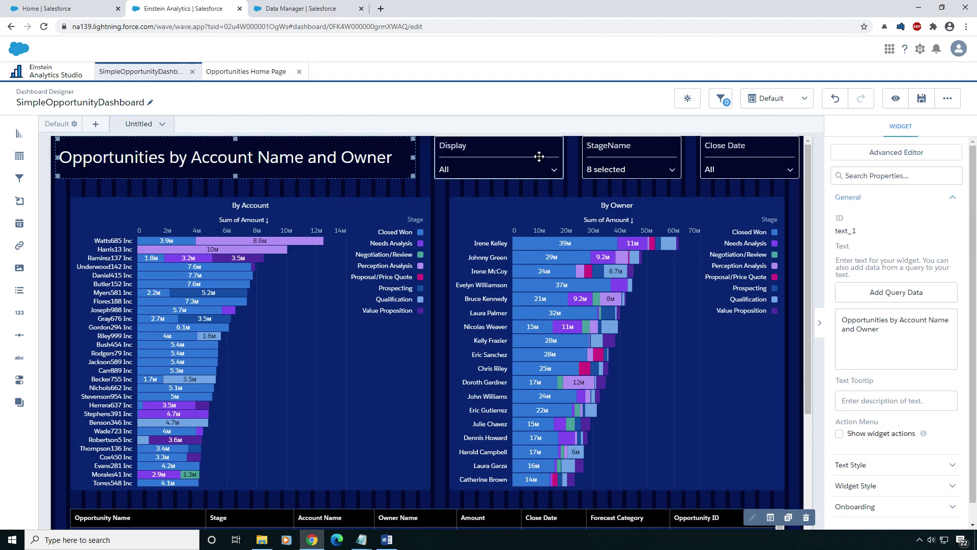
# Retitle the Display list selector as Measure By.
pyautogui.click(495, 151)
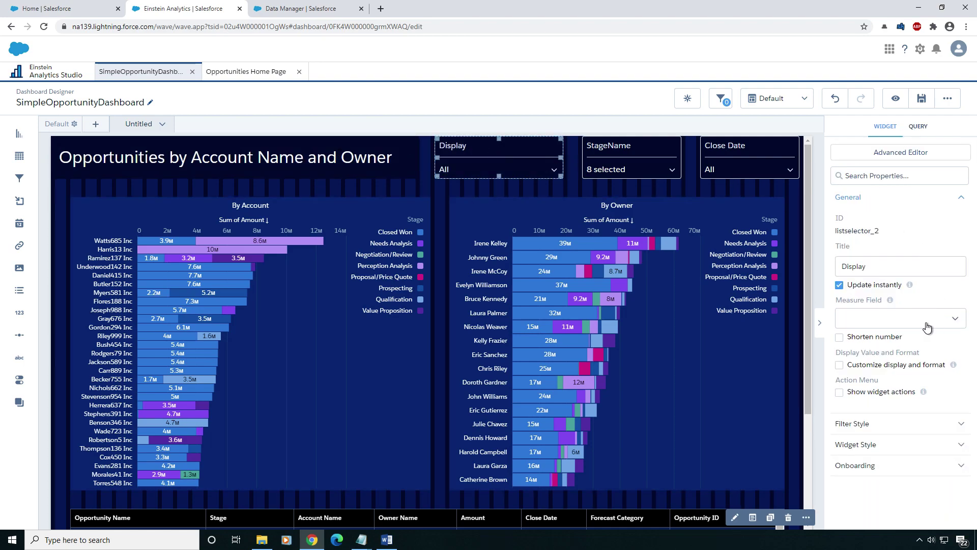
pyautogui.doubleClick(892, 266)
pyautogui.write('Measure By')
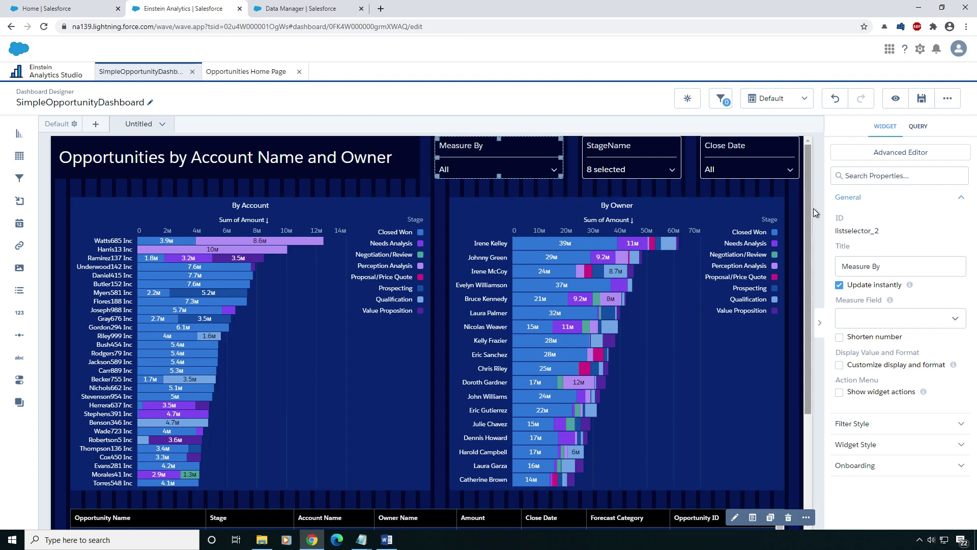
pyautogui.click(349, 146)
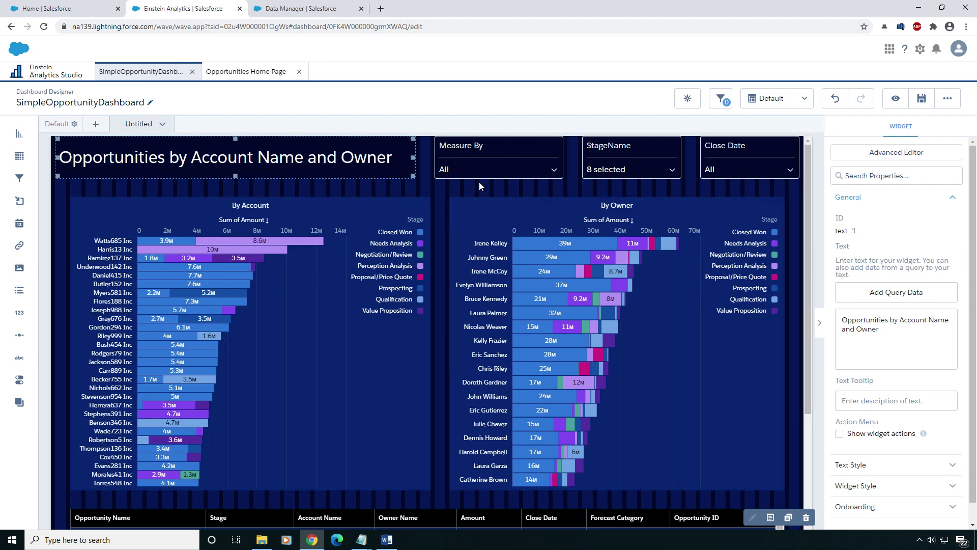
pyautogui.click(495, 155)
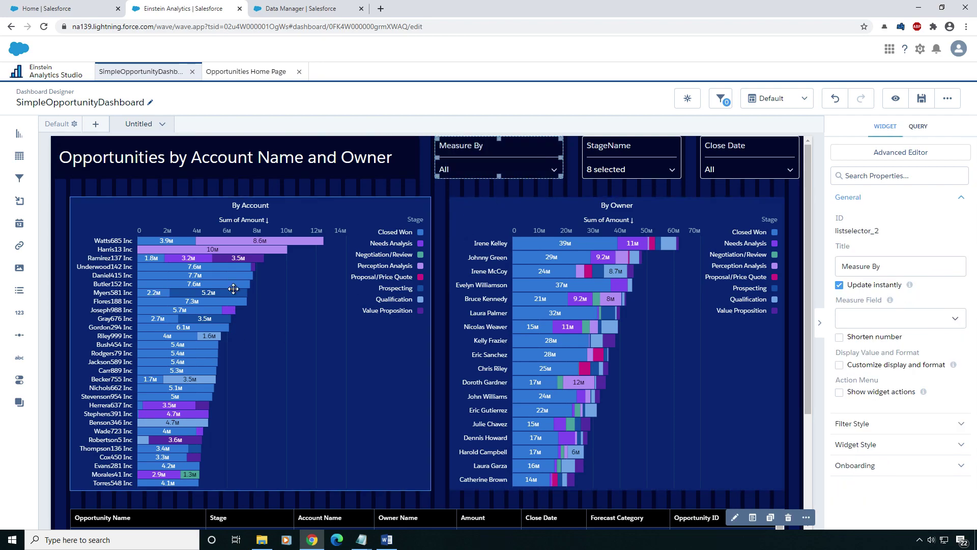
pyautogui.click(239, 266)
pyautogui.click(593, 264)
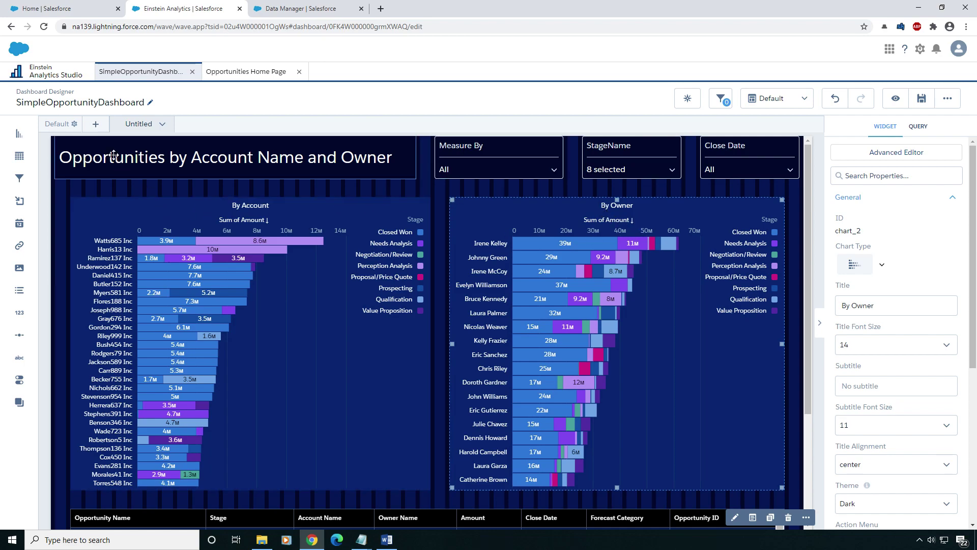
# In the By Account chart's query, search the dataset fields for "amount" and check the API names of Expected Amount and Amount.
pyautogui.doubleClick(268, 249)
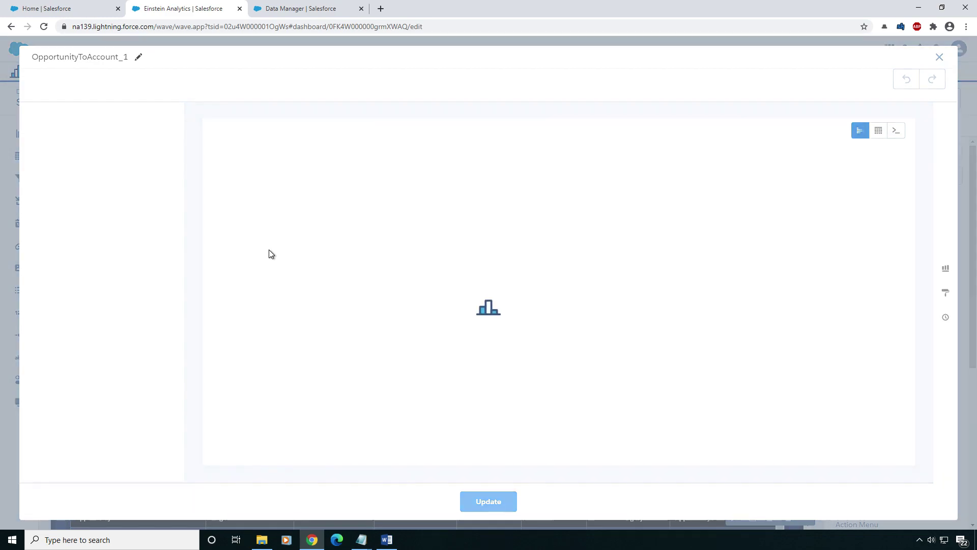
pyautogui.click(166, 125)
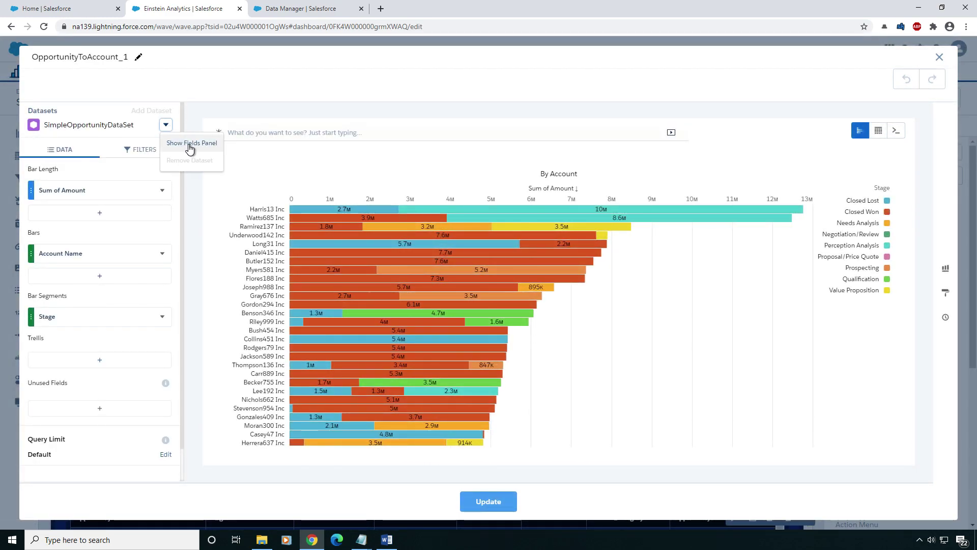
pyautogui.click(190, 144)
pyautogui.click(108, 157)
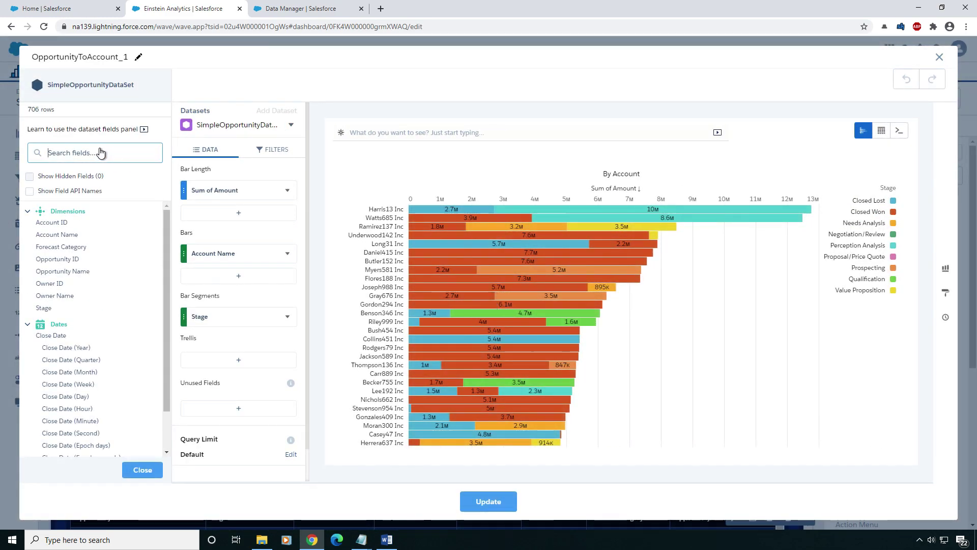
pyautogui.write('amount')
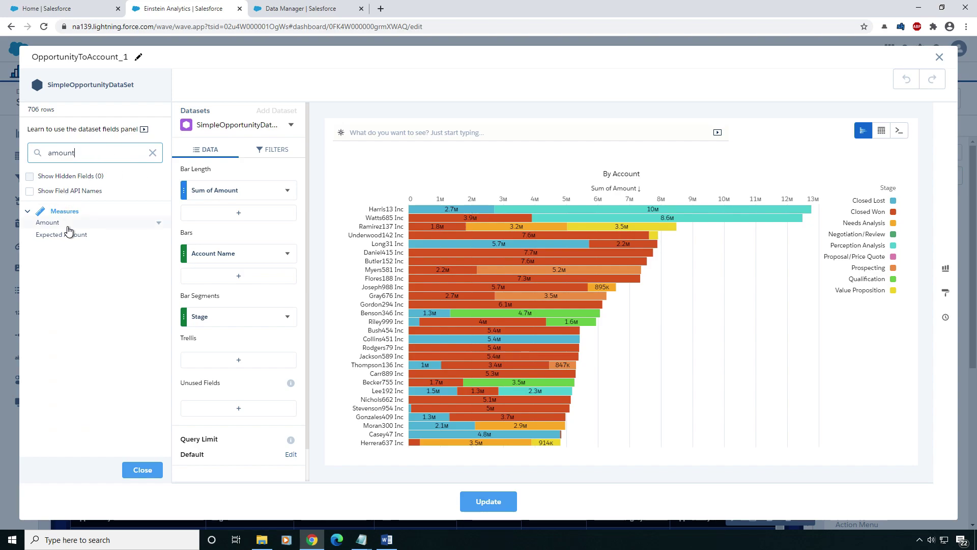
pyautogui.click(160, 237)
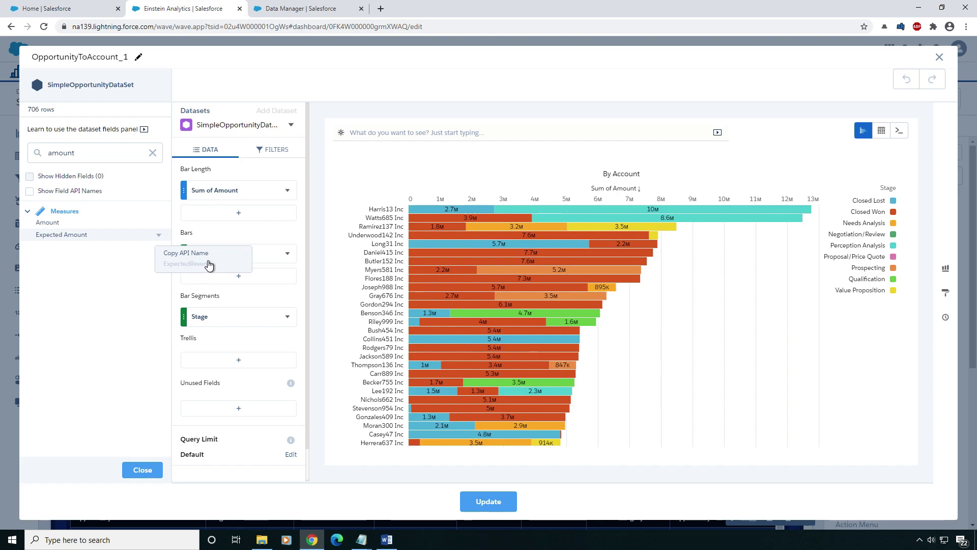
pyautogui.click(159, 224)
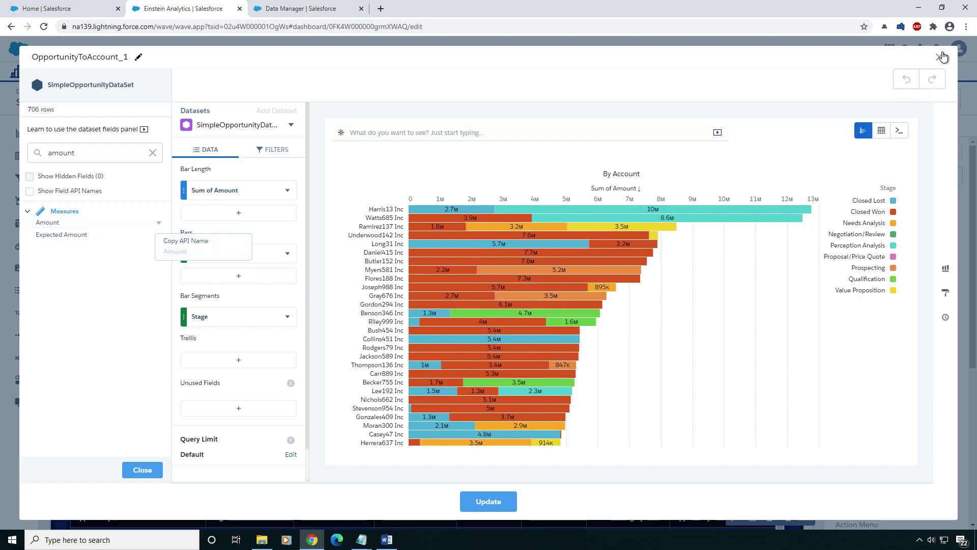
pyautogui.click(940, 57)
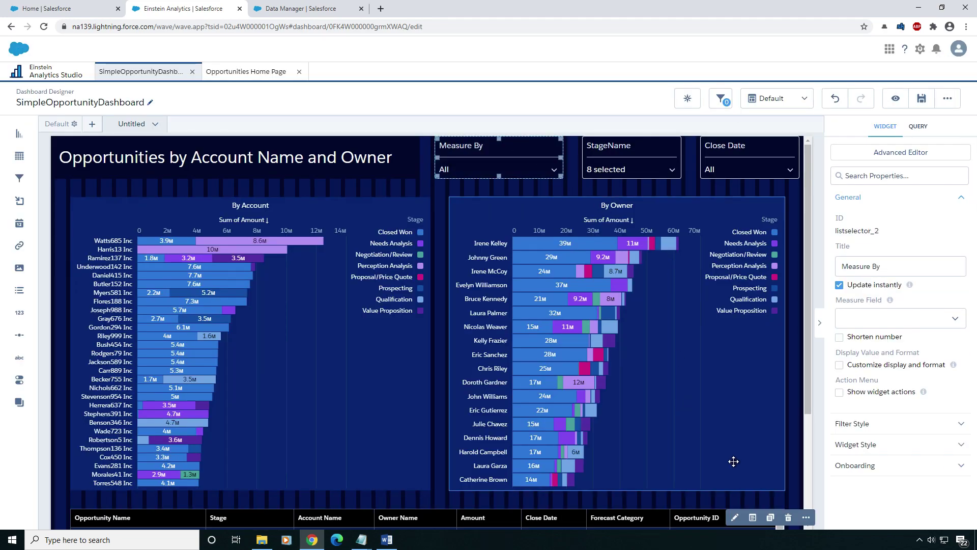
# Examine the Display, OrderValue and step_property values in the Measure By list's query code, and leave it without saving.
pyautogui.click(753, 517)
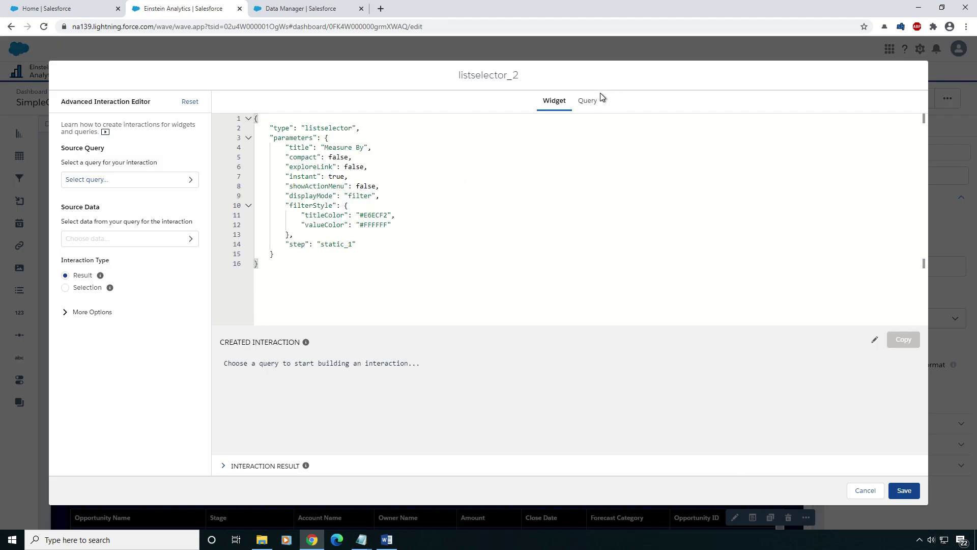
pyautogui.click(589, 101)
pyautogui.scroll(-3, 387, 248)
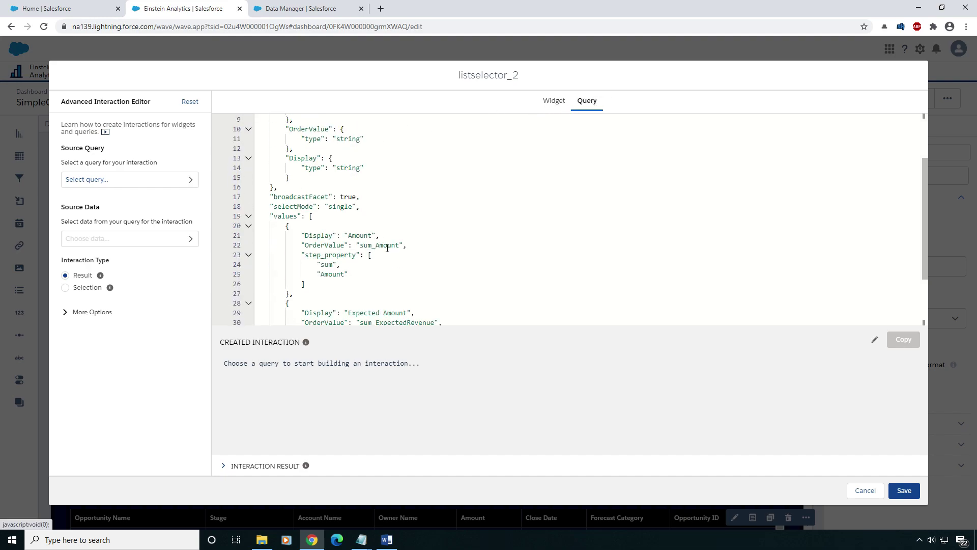
pyautogui.doubleClick(358, 235)
pyautogui.doubleClick(372, 245)
pyautogui.doubleClick(332, 274)
pyautogui.scroll(-2, 364, 264)
pyautogui.click(366, 236)
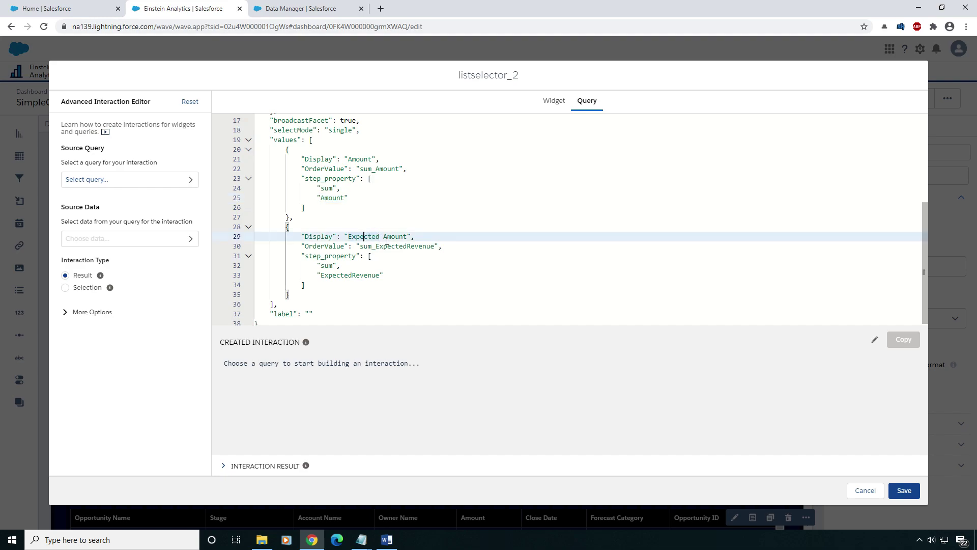
pyautogui.moveTo(364, 247); pyautogui.dragTo(436, 248)
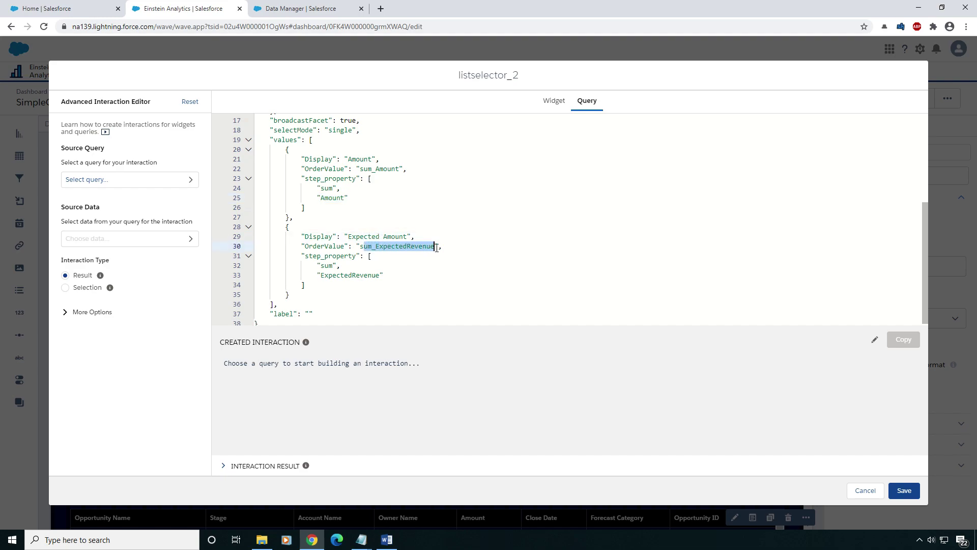
pyautogui.moveTo(327, 273); pyautogui.dragTo(378, 276)
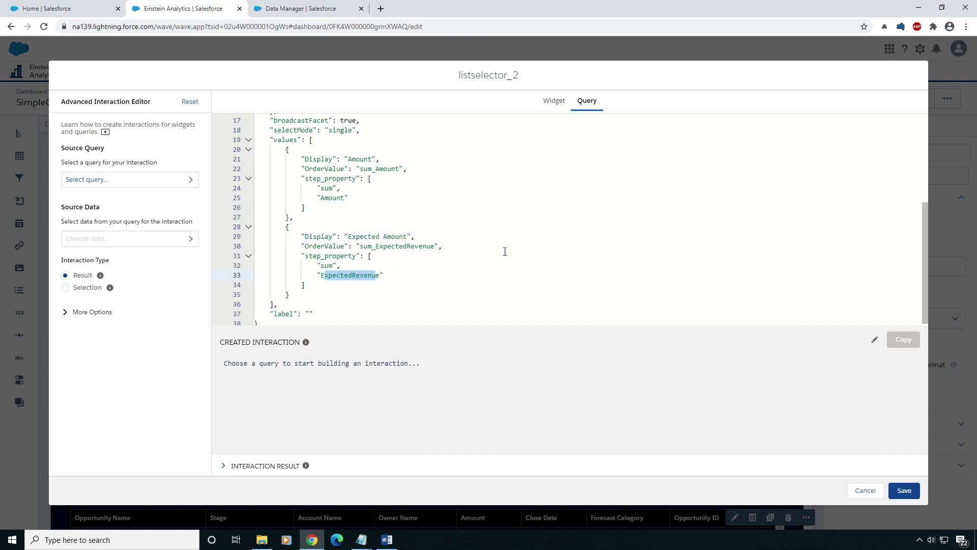
pyautogui.click(371, 255)
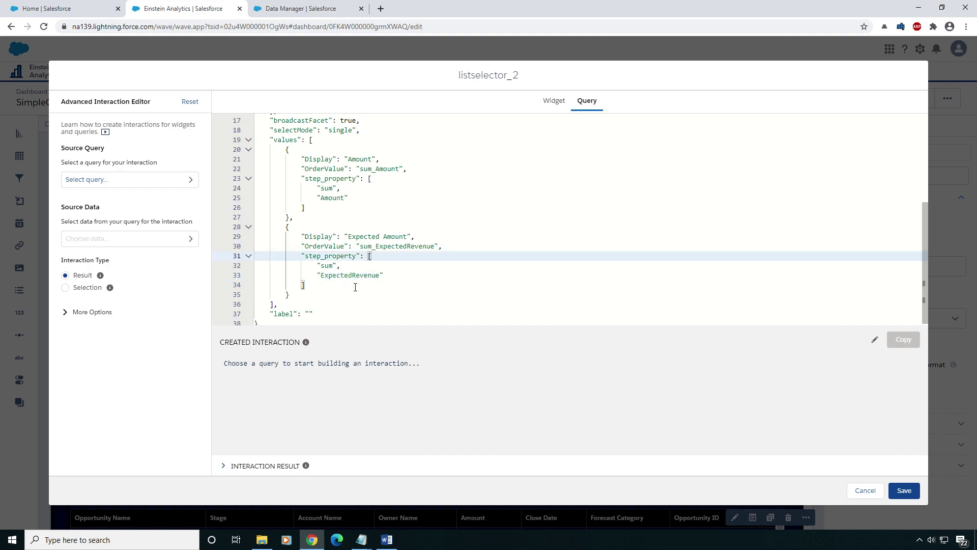
pyautogui.click(865, 491)
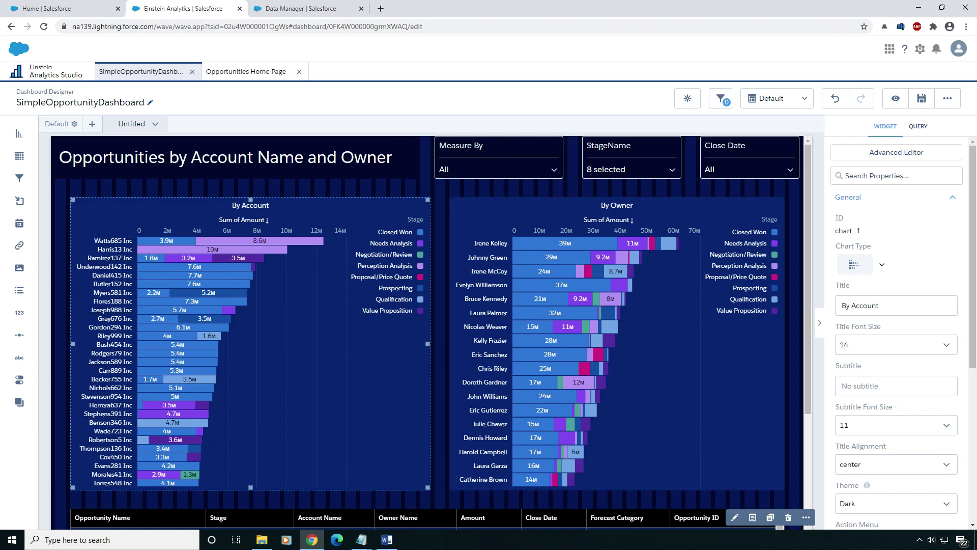
# In the By Account chart's query code, replace the sum Amount measure with "{{cell(static_1.selection, 0, \"step_property\").asObject()}}" and save.
pyautogui.hotkey('alt', 'Tab')
pyautogui.click(753, 517)
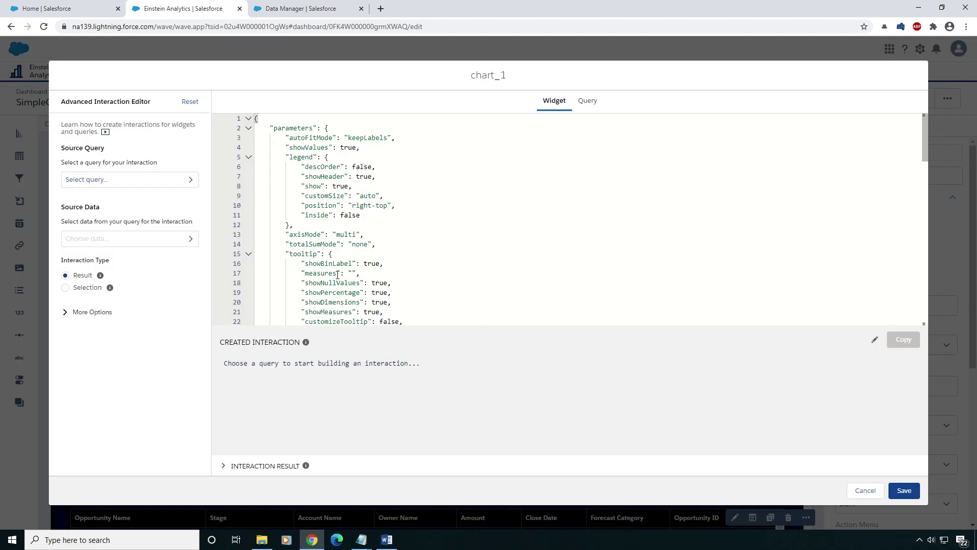
pyautogui.scroll(-3, 421, 228)
pyautogui.scroll(2, 568, 157)
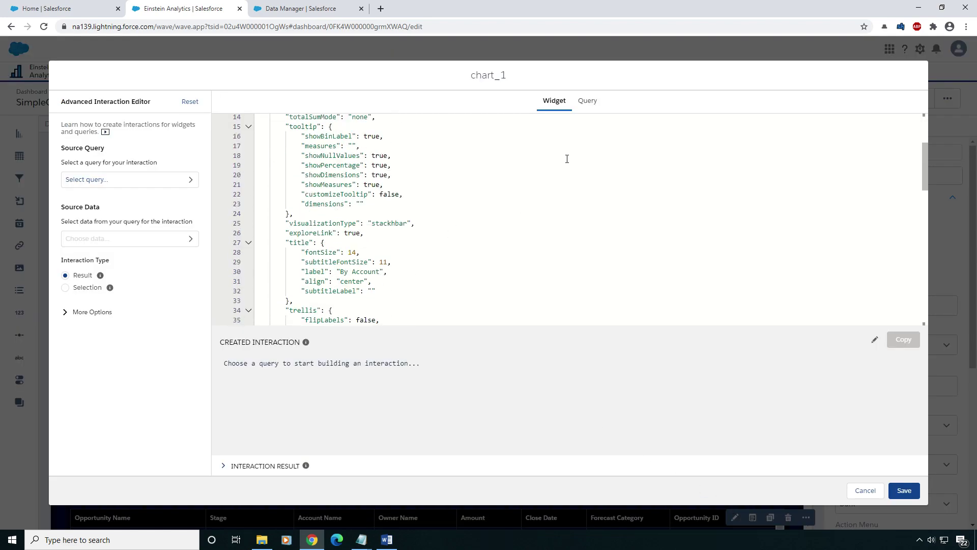
pyautogui.click(591, 102)
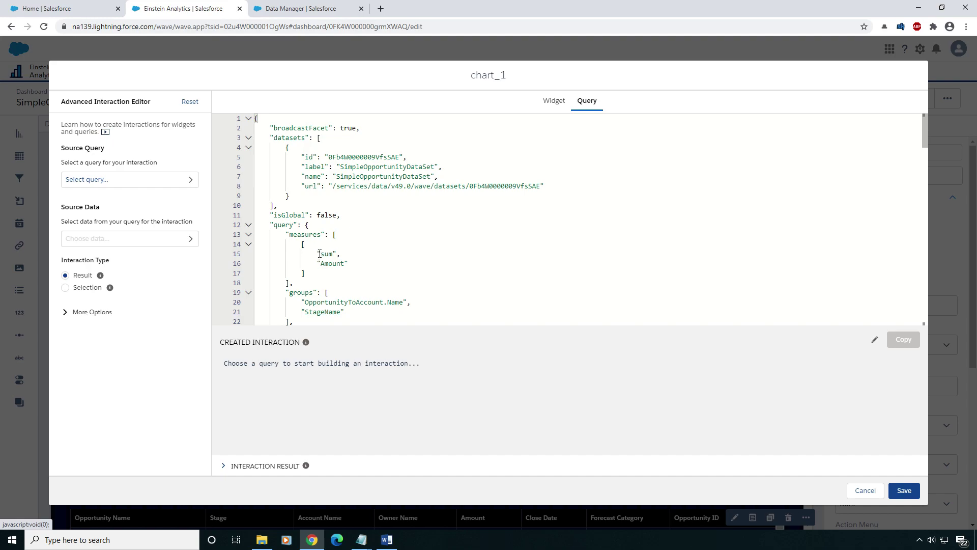
pyautogui.moveTo(302, 246); pyautogui.dragTo(325, 274)
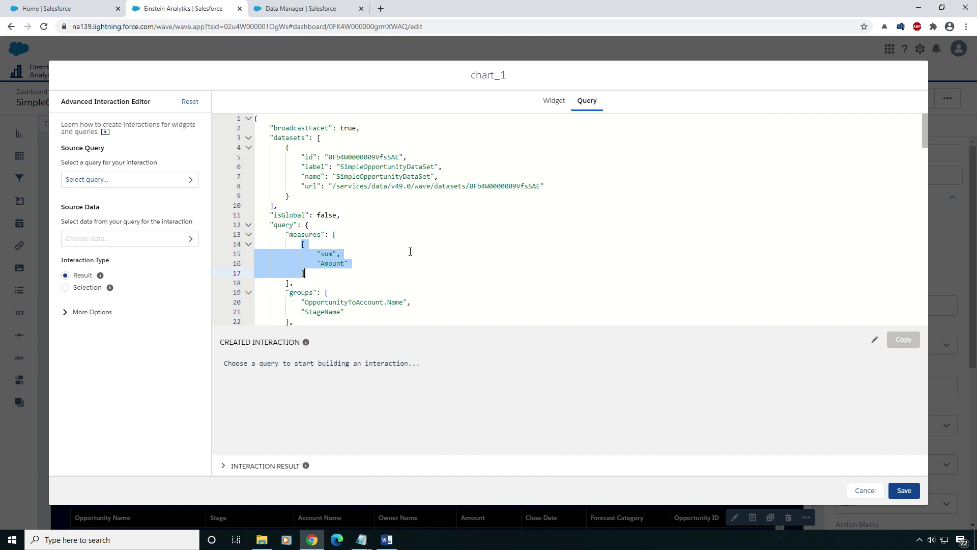
pyautogui.write('"{{cell(static_1.selection, 0, \\"step_property\\").asObject()}}"')
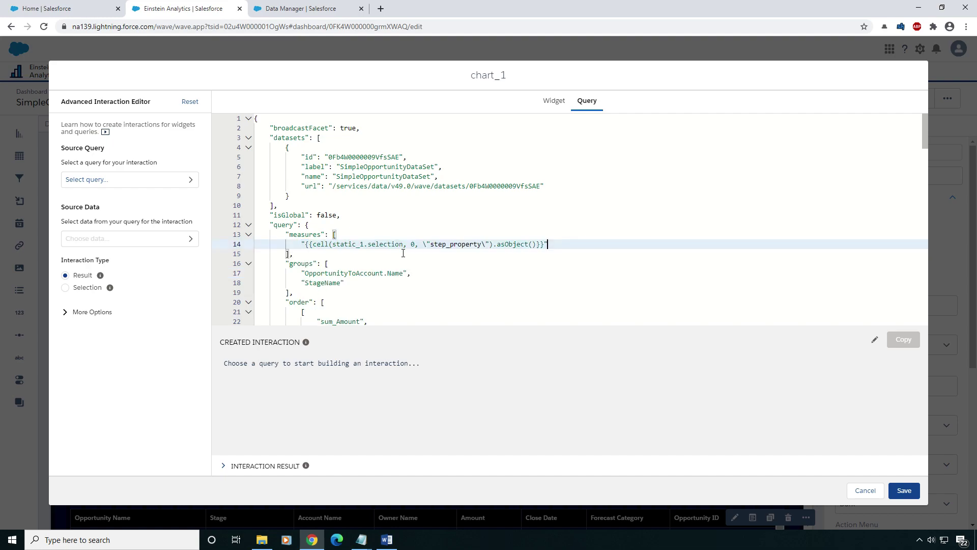
pyautogui.doubleClick(348, 245)
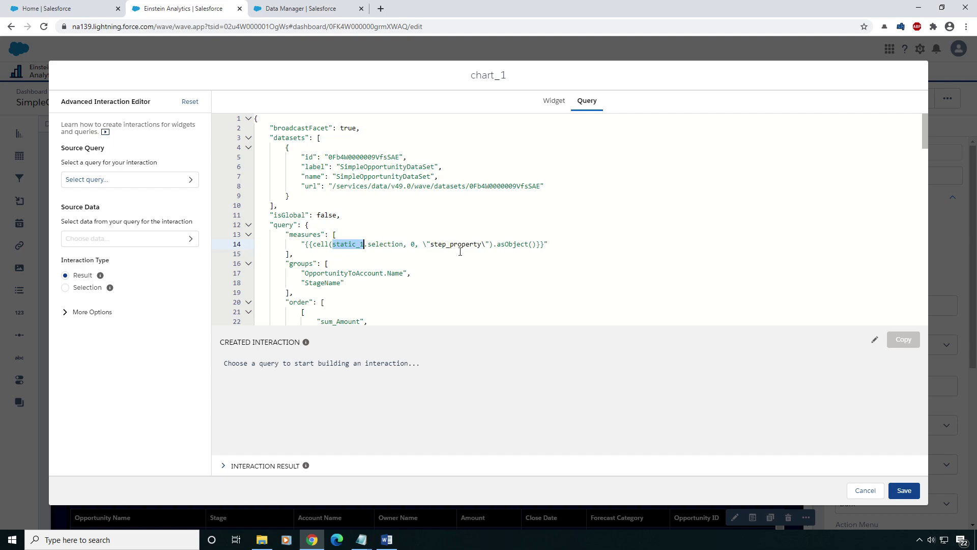
pyautogui.click(905, 491)
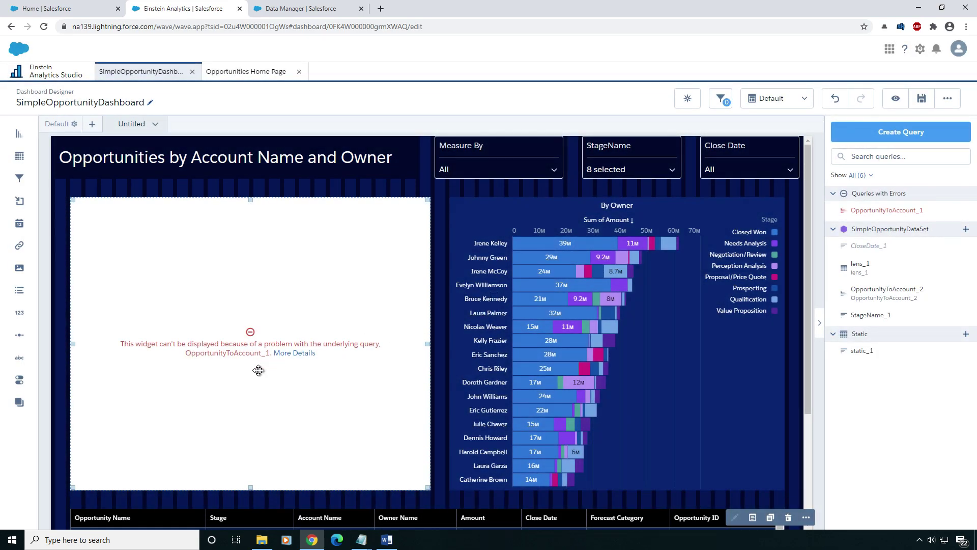
# Check the query ID of the Measure By list selector against the one used in the binding.
pyautogui.click(476, 158)
pyautogui.click(919, 127)
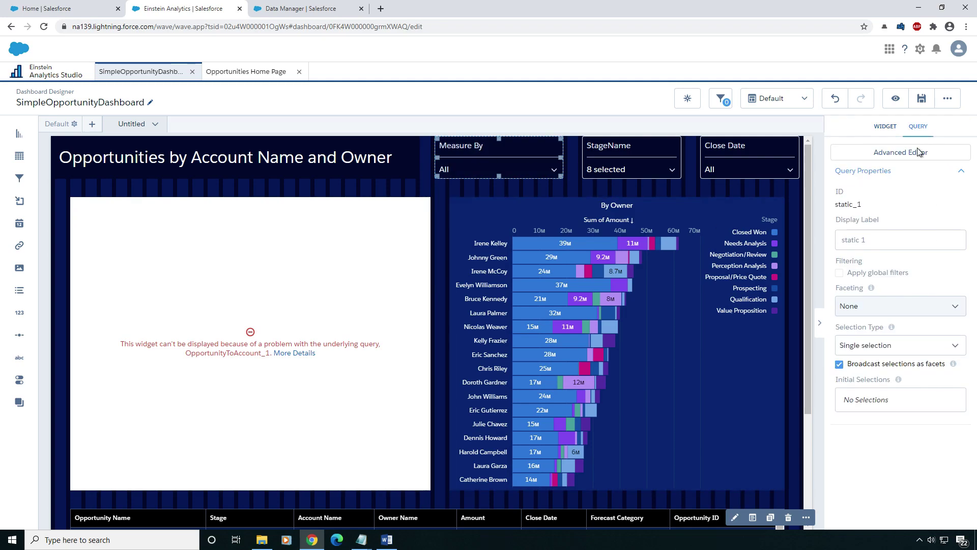
pyautogui.doubleClick(847, 205)
pyautogui.click(853, 205)
# Read the error details for the By Account chart's underlying query and dismiss them.
pyautogui.click(253, 308)
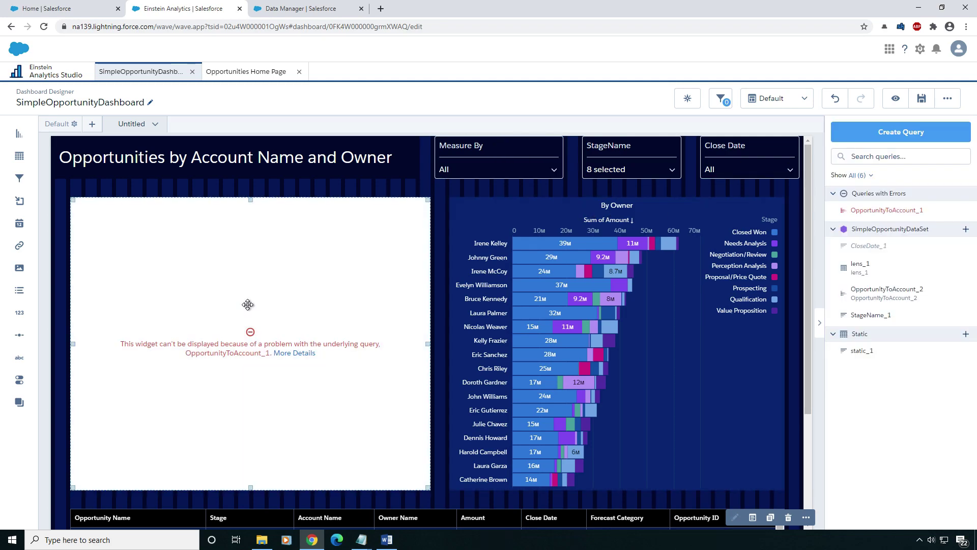
pyautogui.moveTo(278, 359)
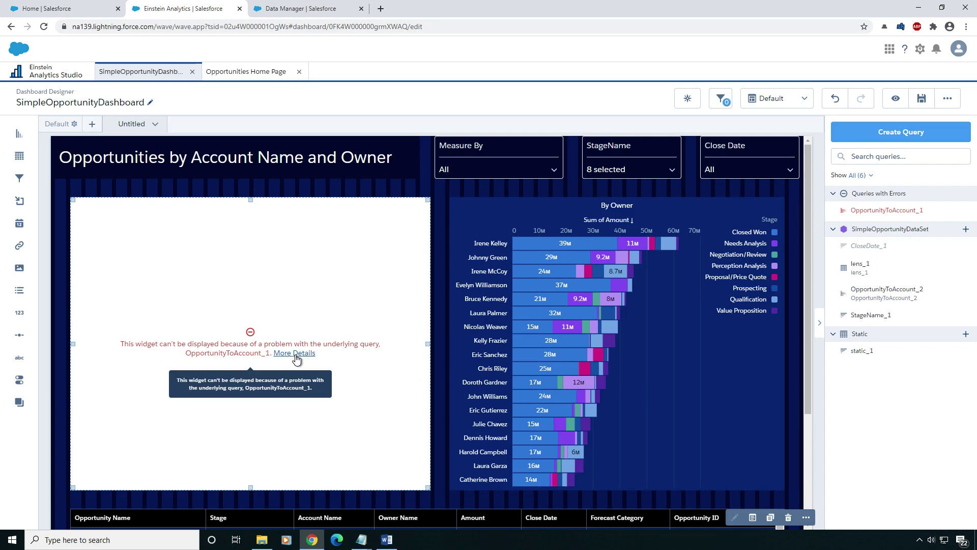
pyautogui.click(295, 357)
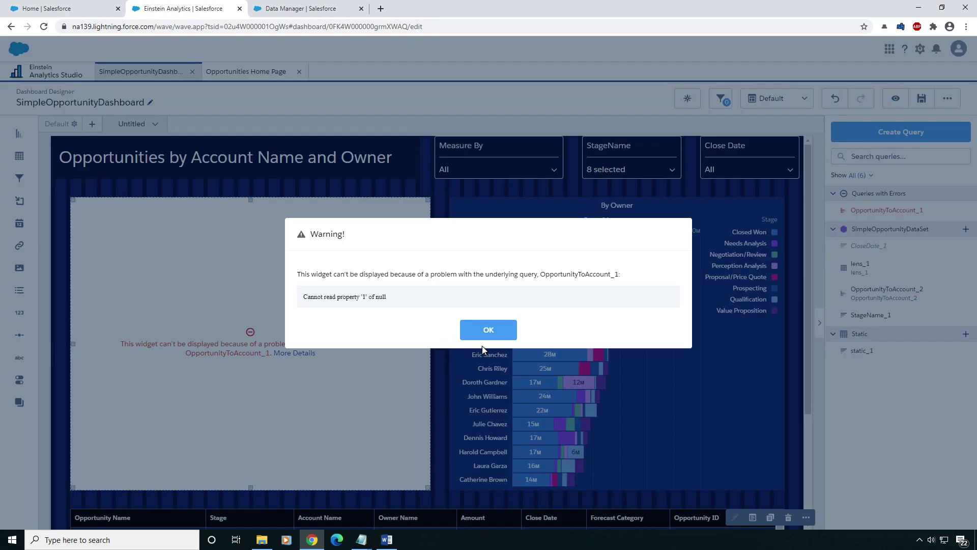
pyautogui.click(498, 334)
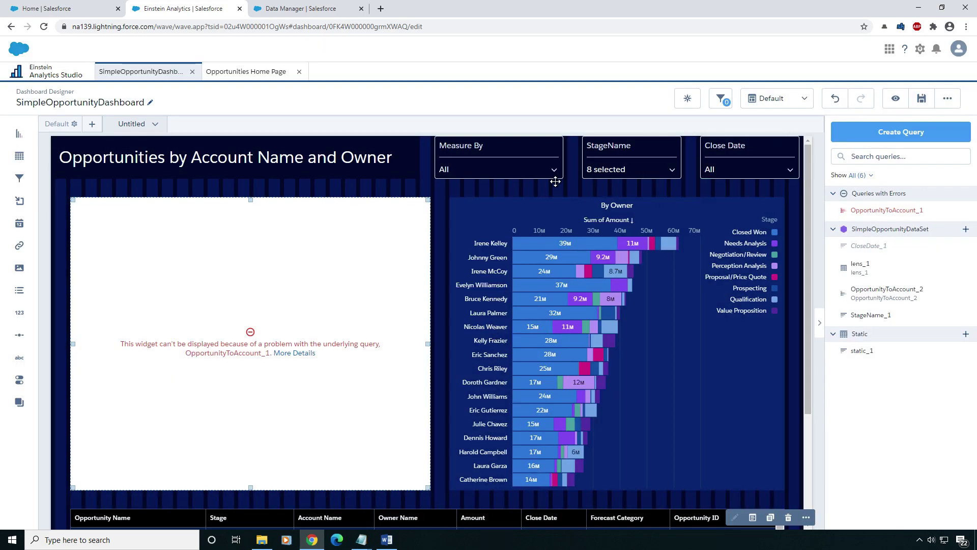
# Set Amount as the initial value of the Measure By list selector.
pyautogui.click(504, 160)
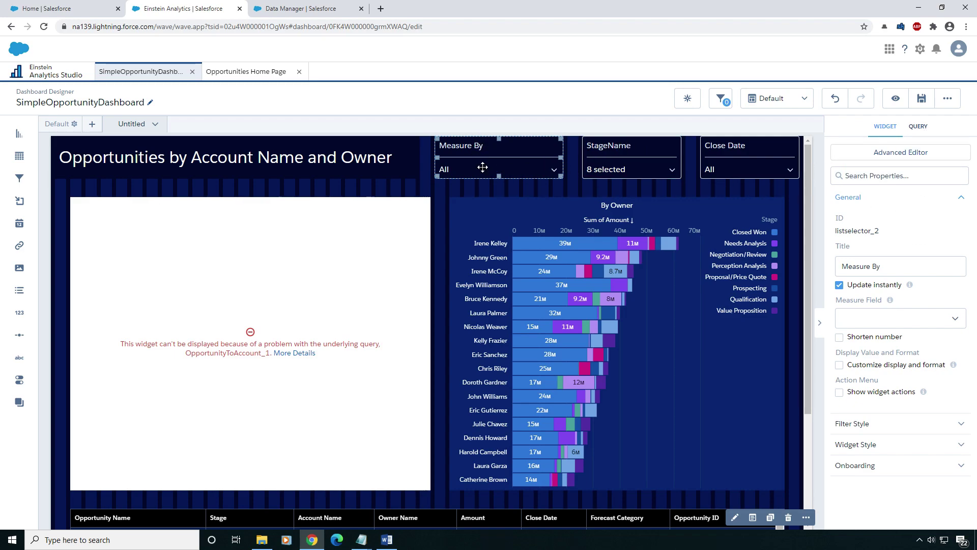
pyautogui.click(948, 98)
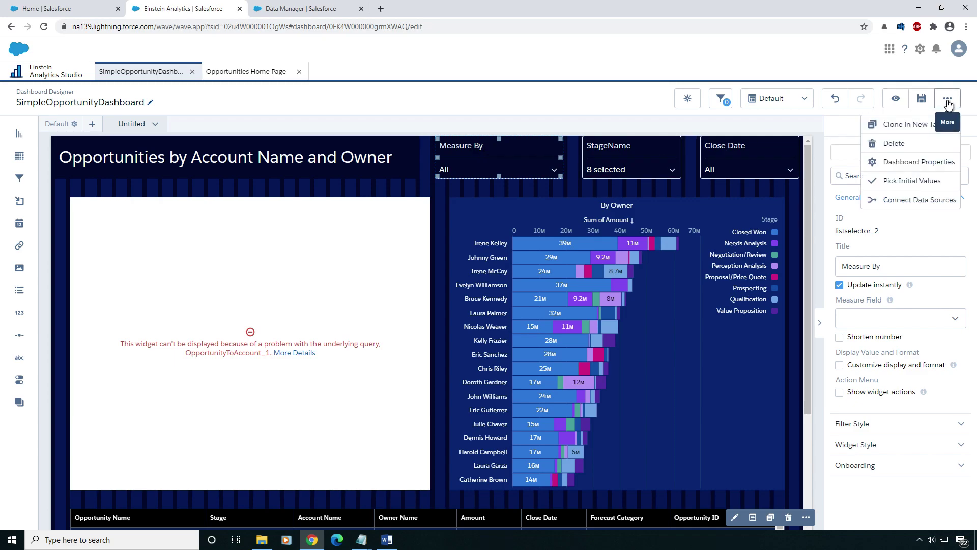
pyautogui.click(912, 181)
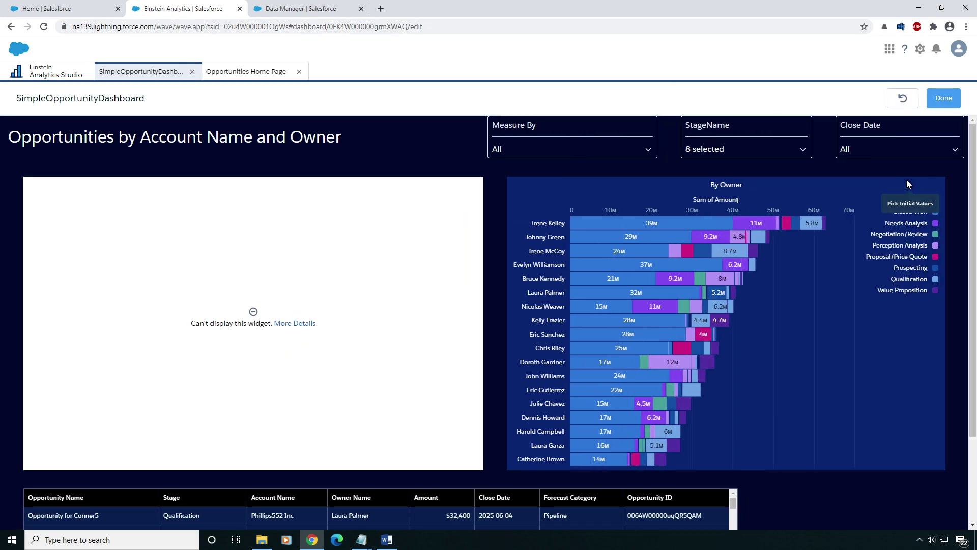
pyautogui.click(555, 152)
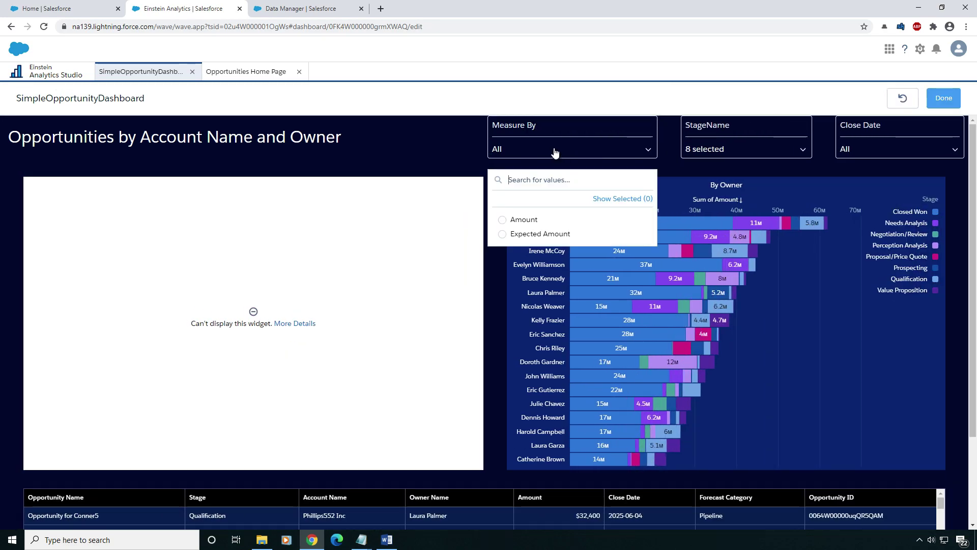
pyautogui.click(532, 222)
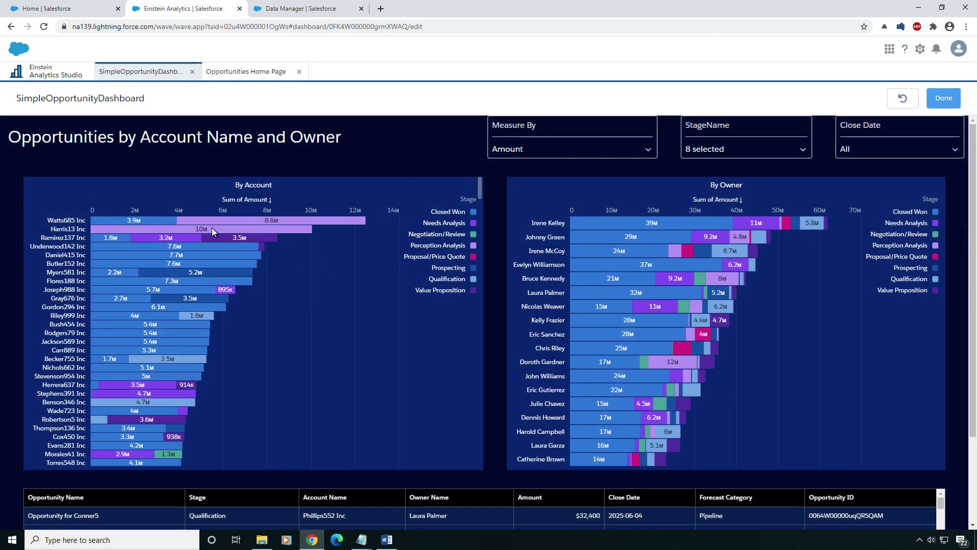
pyautogui.click(944, 99)
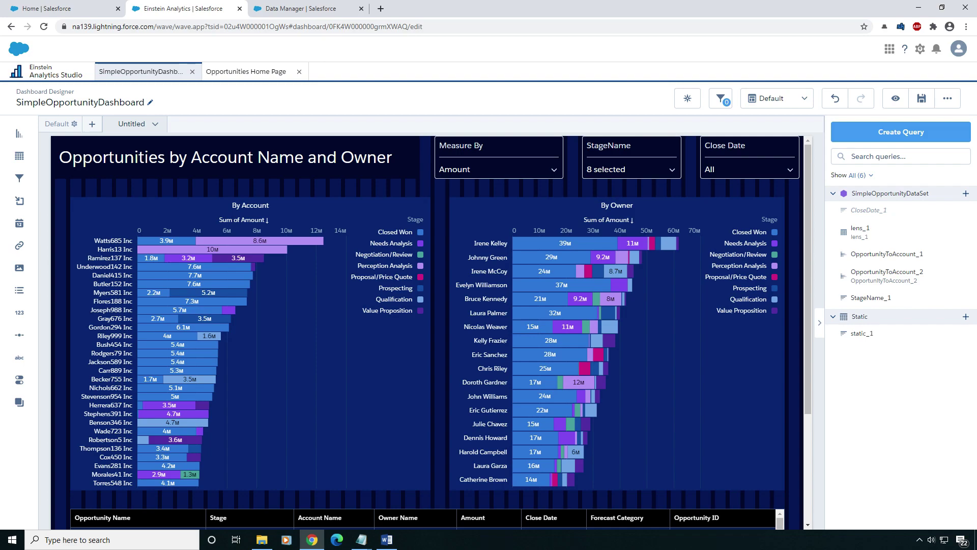
# In the By Account chart's query code, replace the sum_Amount order entry with "{{column(static_1.selection, [\"OrderValue\"]).asObject()}}" and save.
pyautogui.click(325, 237)
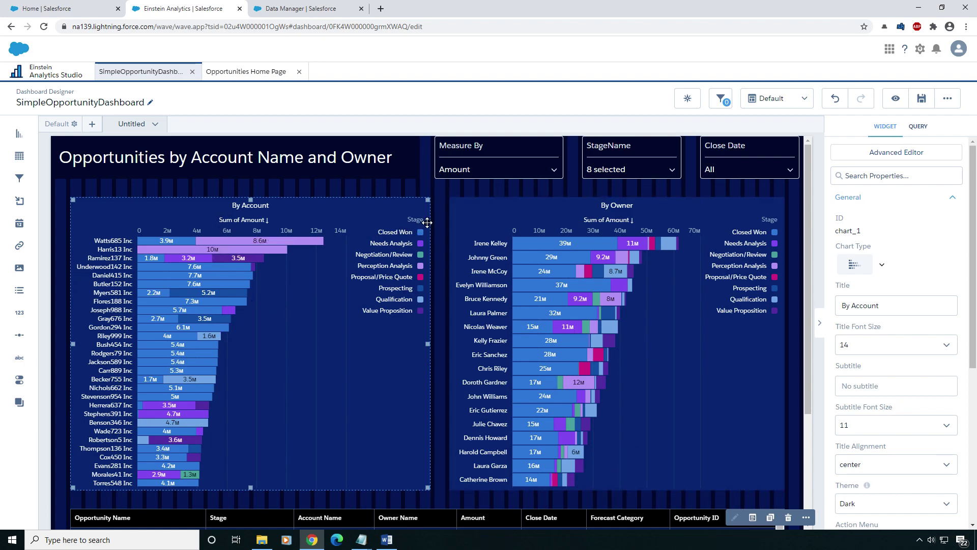
pyautogui.click(754, 520)
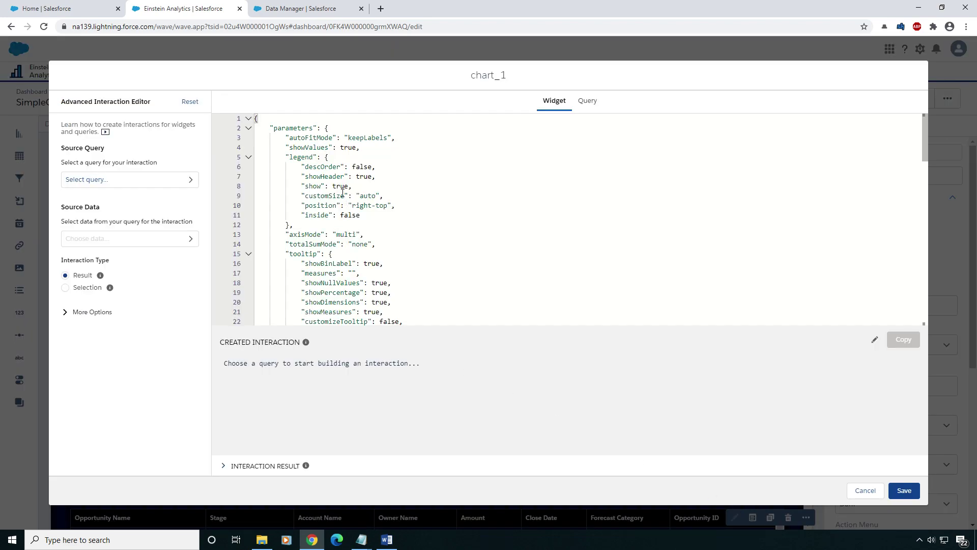
pyautogui.click(594, 103)
pyautogui.scroll(-1, 385, 239)
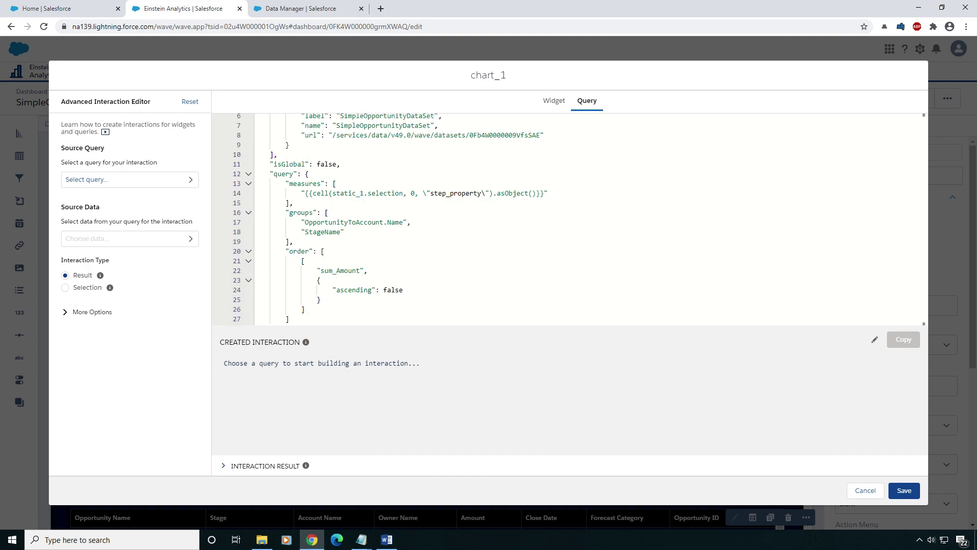
pyautogui.hotkey('alt', 'Tab')
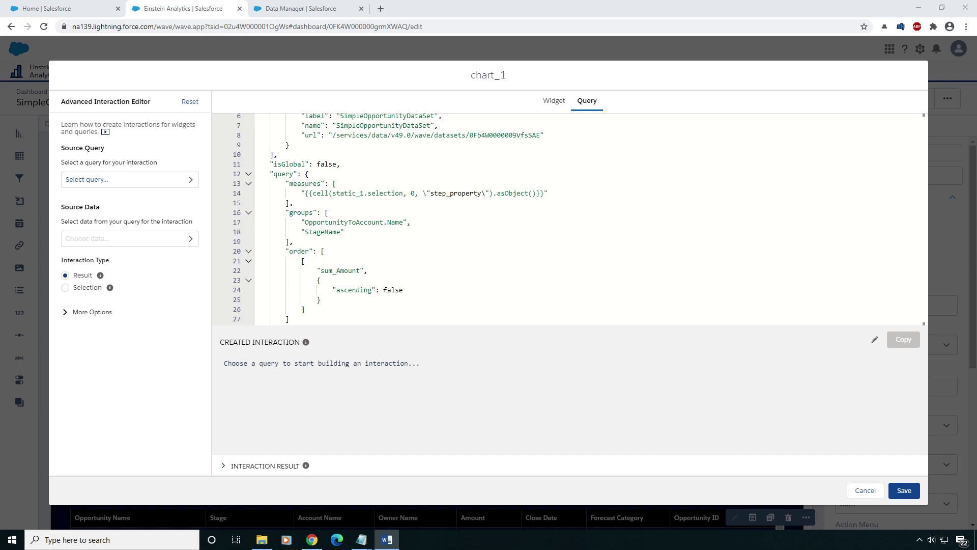
pyautogui.hotkey('alt', 'Tab')
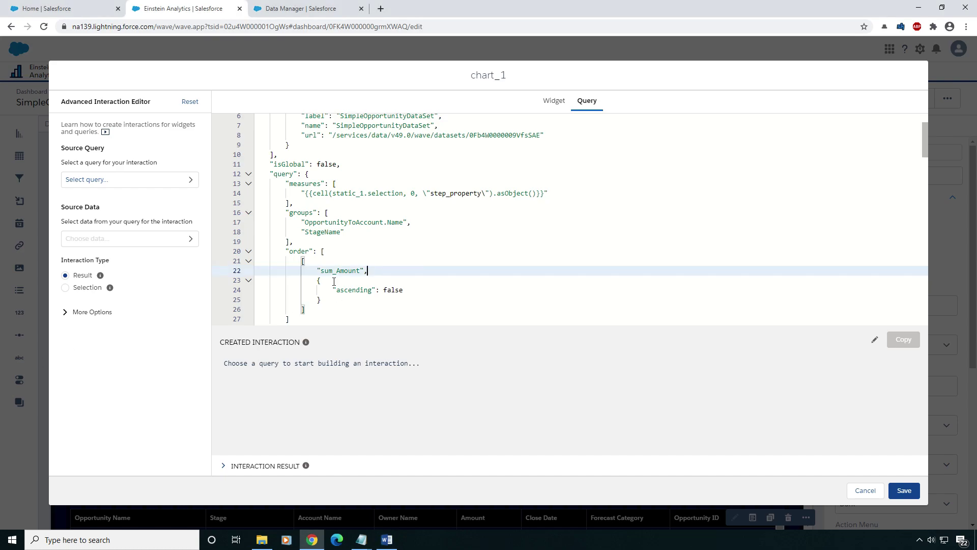
pyautogui.moveTo(319, 304); pyautogui.dragTo(300, 263)
pyautogui.write('"{{column(static_1.selection, [\\"OrderValue\\"]).asObject()}}"')
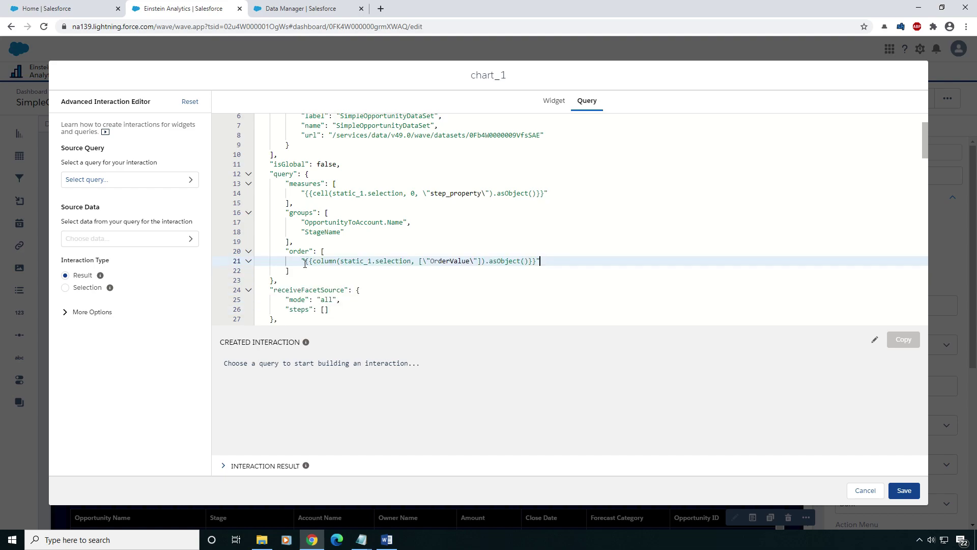
pyautogui.doubleClick(348, 262)
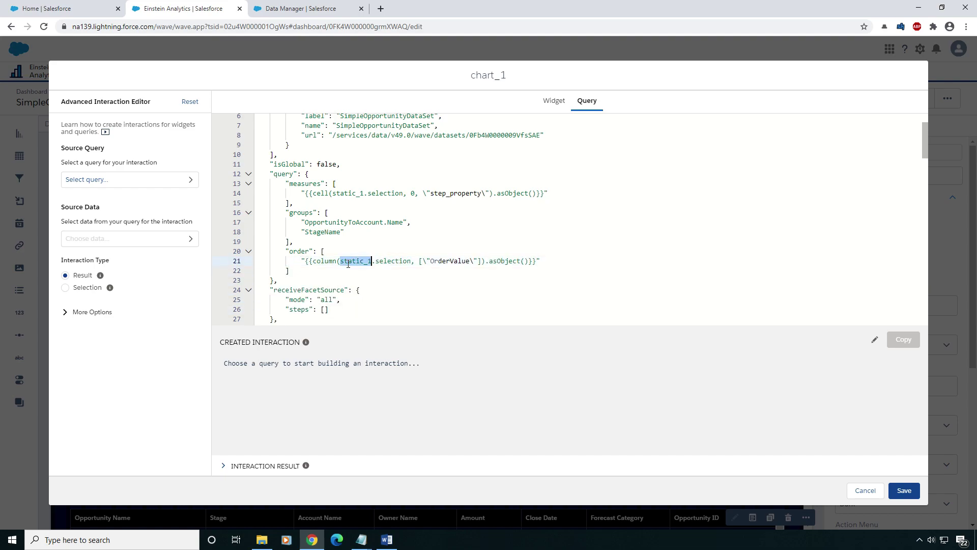
pyautogui.doubleClick(446, 262)
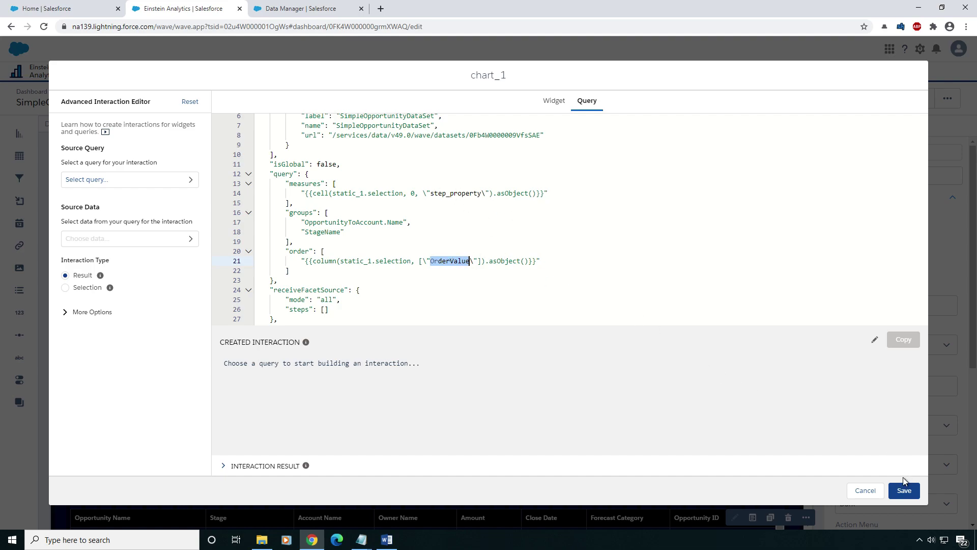
pyautogui.click(905, 491)
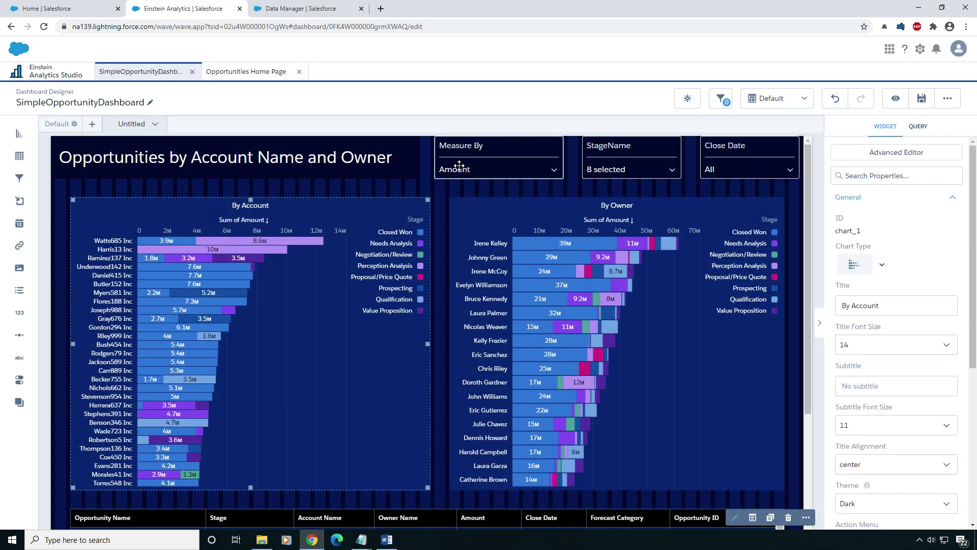
# Examine the step_property, OrderValue and Display column definitions in the Measure By list's query code.
pyautogui.click(486, 160)
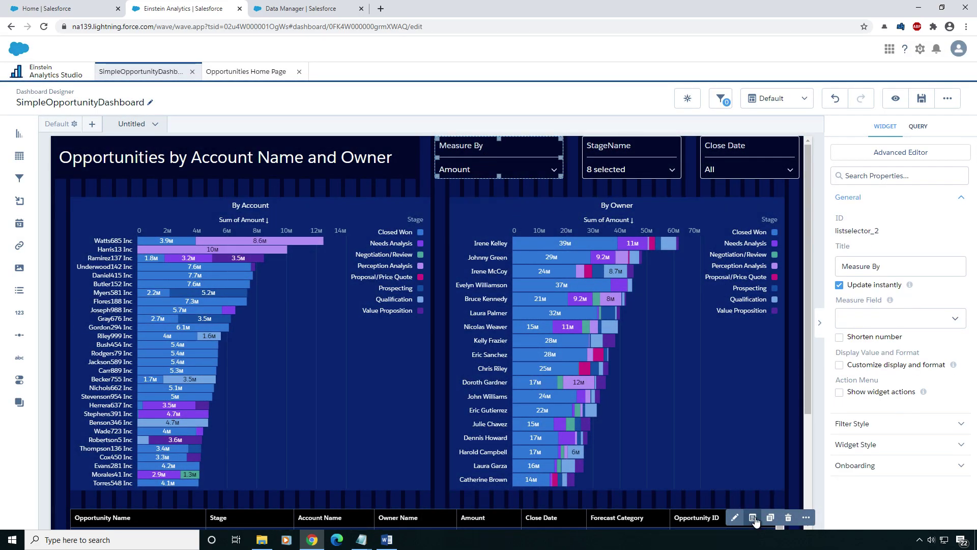
pyautogui.click(753, 517)
pyautogui.click(591, 104)
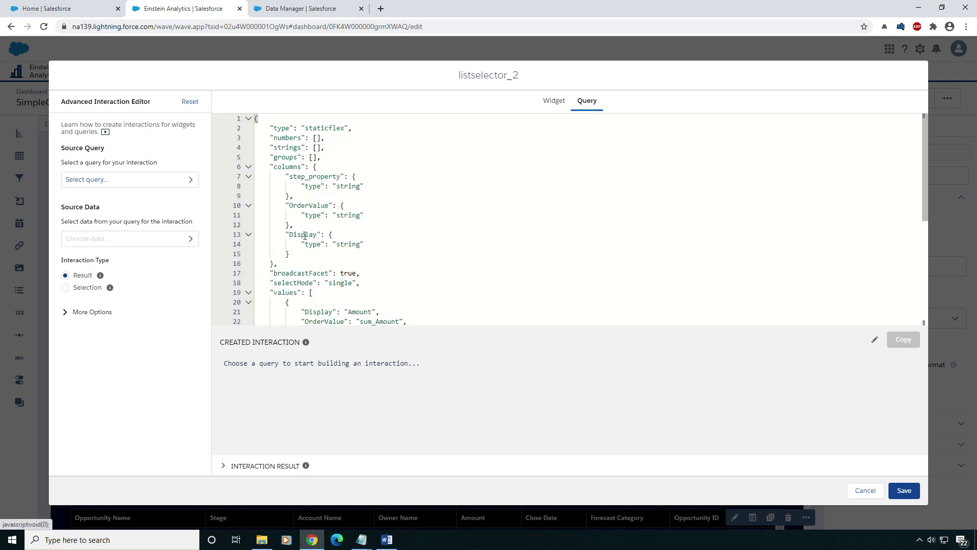
pyautogui.scroll(-1, 335, 226)
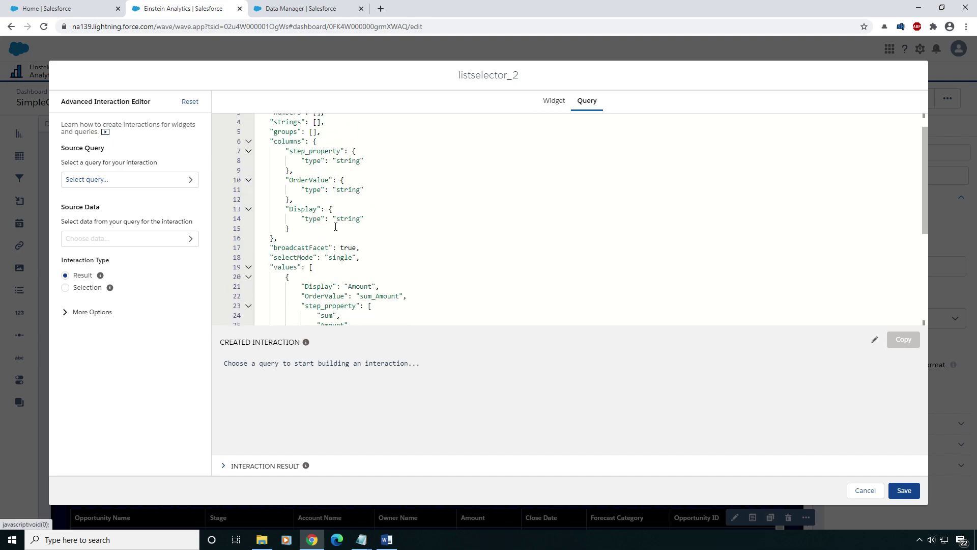
pyautogui.doubleClick(310, 151)
pyautogui.doubleClick(309, 180)
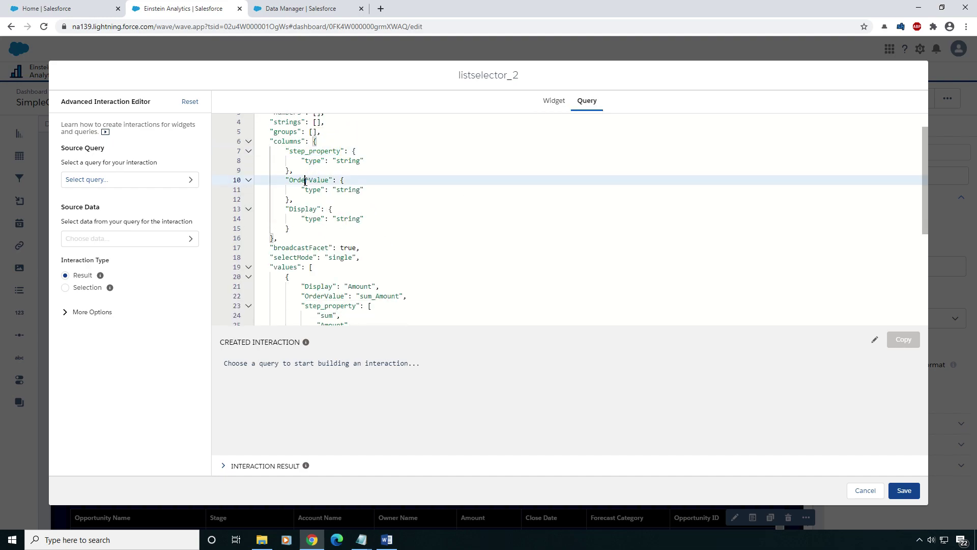
pyautogui.doubleClick(305, 209)
# Review the Display, OrderValue and step_property values of the Amount and Expected Amount entries, save the query, and select the By Account chart.
pyautogui.scroll(-3, 321, 229)
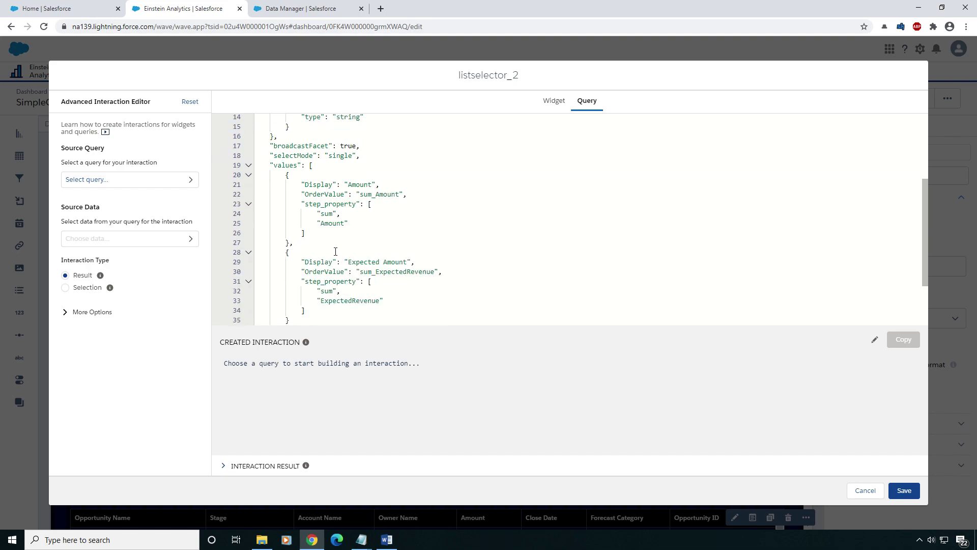
pyautogui.doubleClick(359, 185)
pyautogui.doubleClick(383, 195)
pyautogui.moveTo(306, 194); pyautogui.dragTo(322, 195)
pyautogui.doubleClick(327, 213)
pyautogui.doubleClick(332, 223)
pyautogui.doubleClick(349, 300)
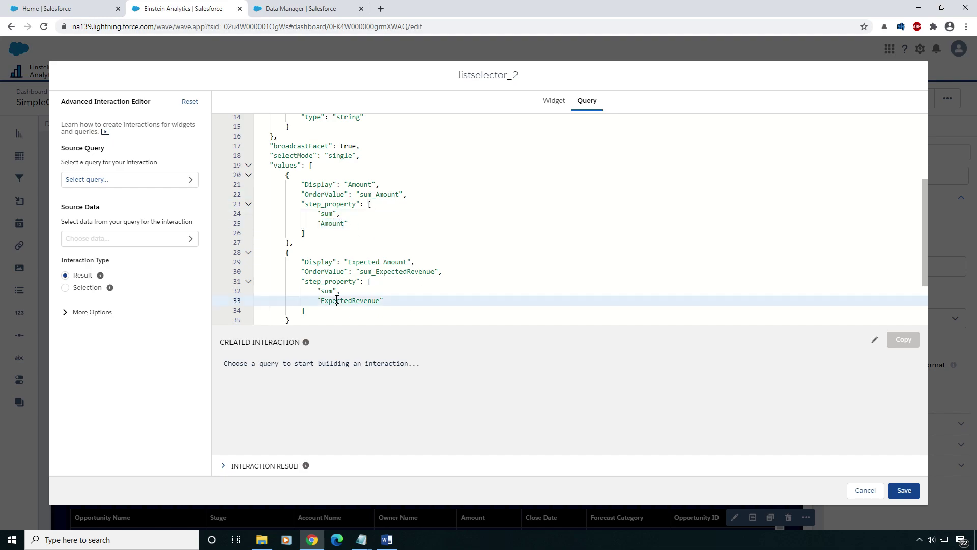
pyautogui.click(905, 491)
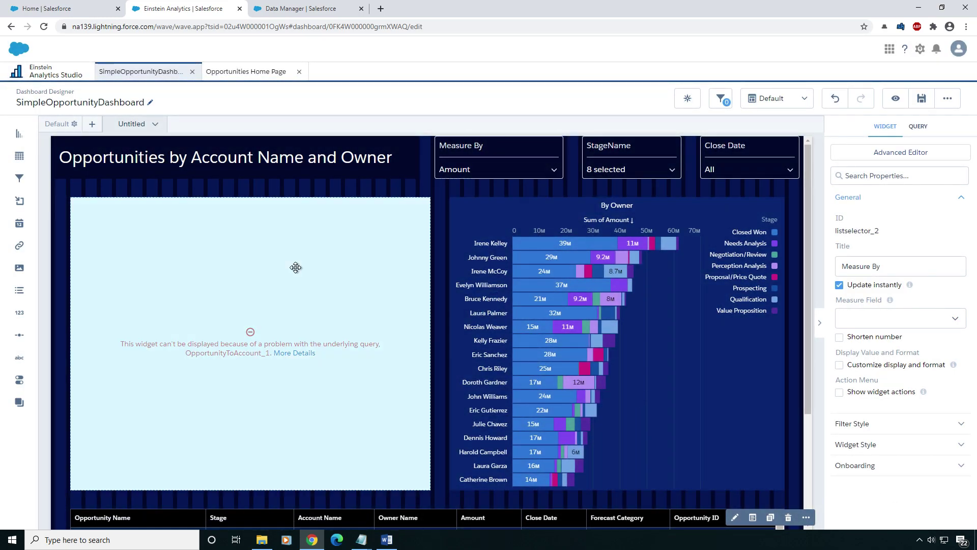
pyautogui.click(296, 267)
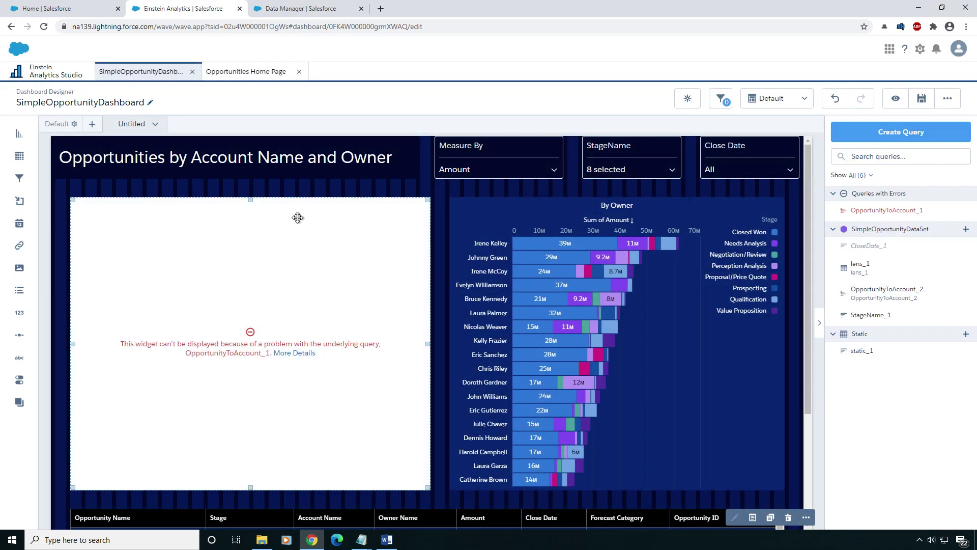
# Delete the entire "columnMap" block from the By Account chart's widget code.
pyautogui.click(292, 358)
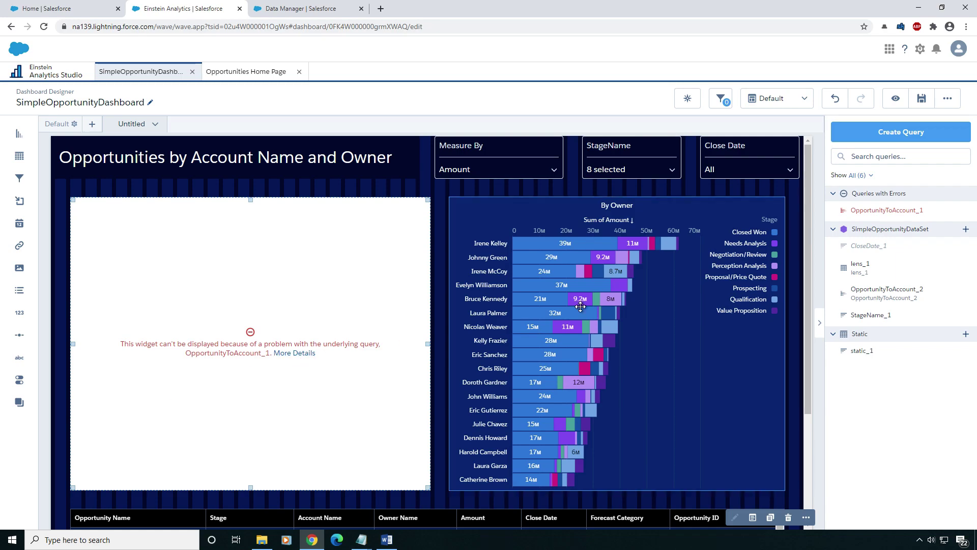
pyautogui.click(754, 517)
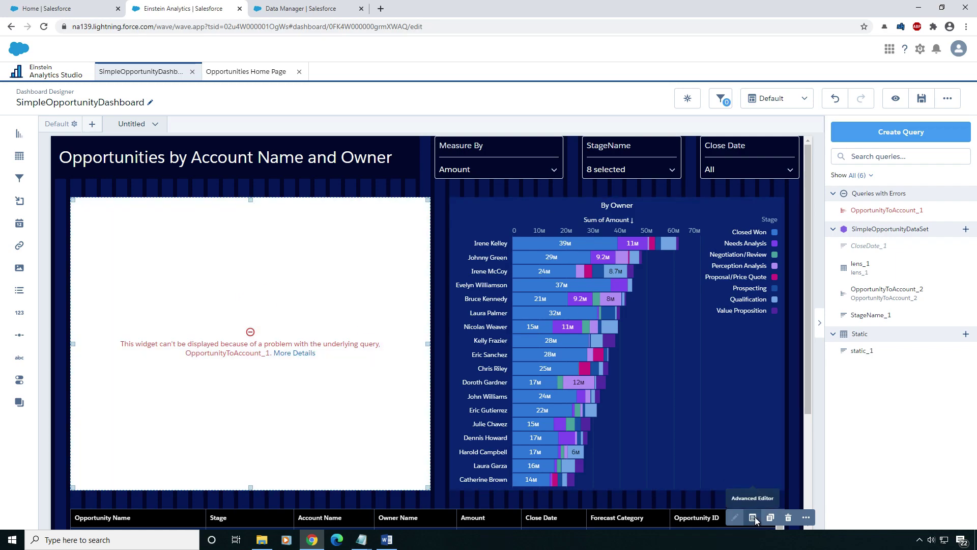
pyautogui.scroll(-7, 541, 179)
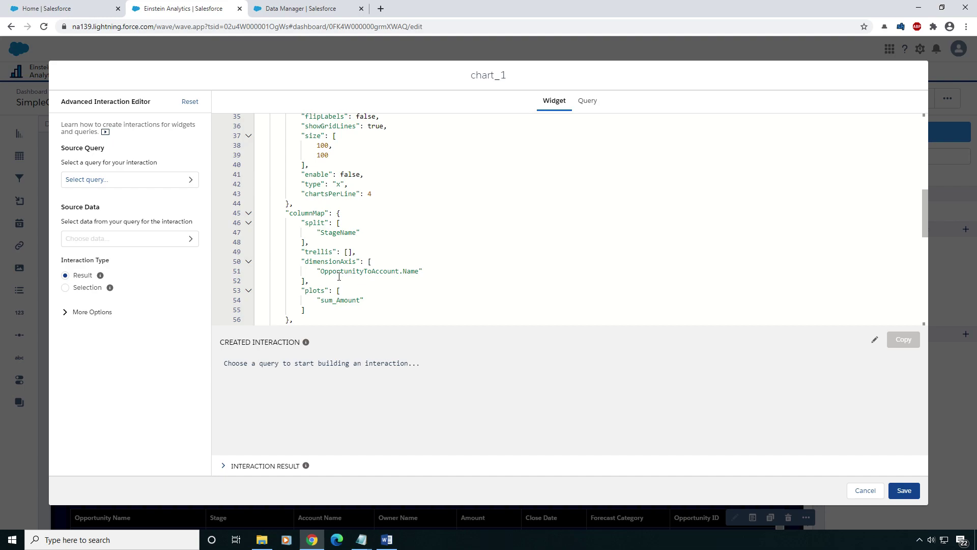
pyautogui.moveTo(286, 212); pyautogui.dragTo(297, 166)
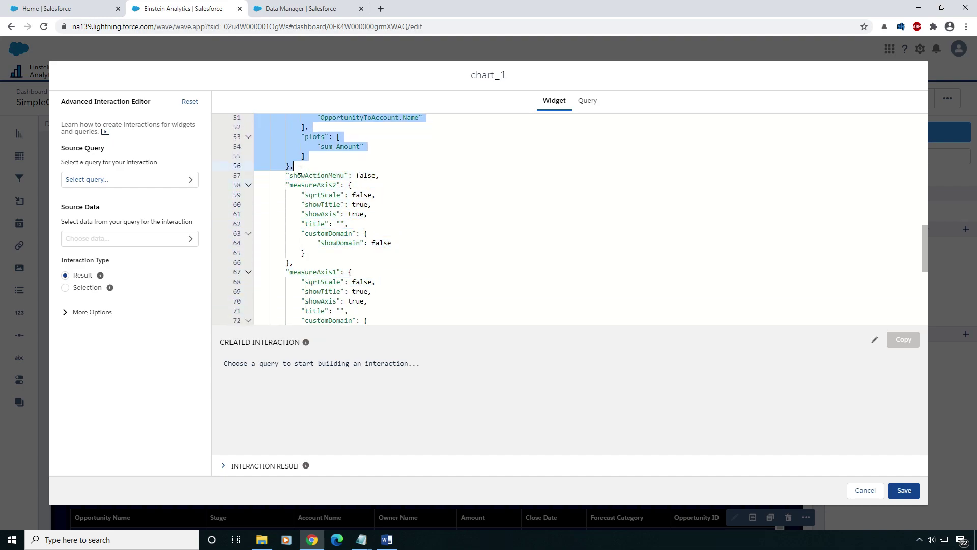
pyautogui.scroll(4, 404, 227)
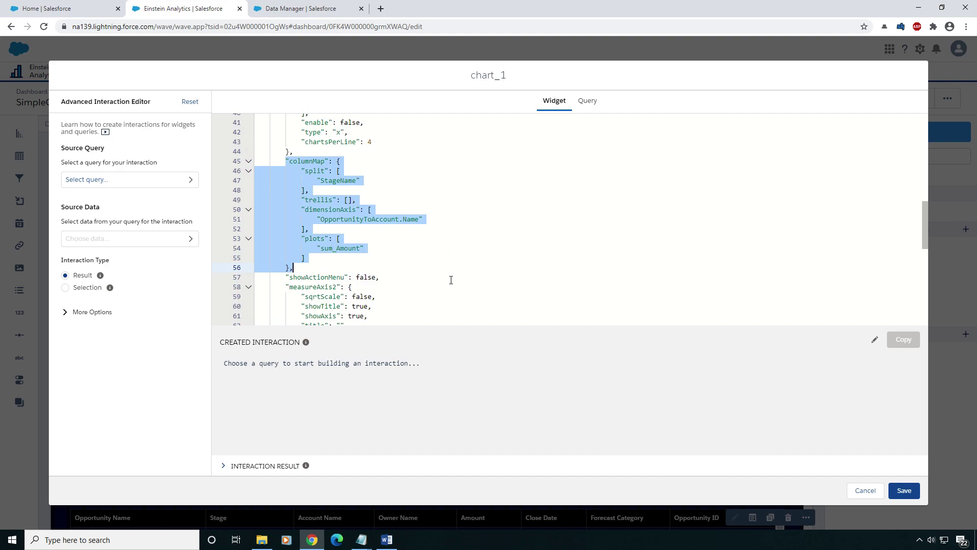
pyautogui.press('BackSpace')
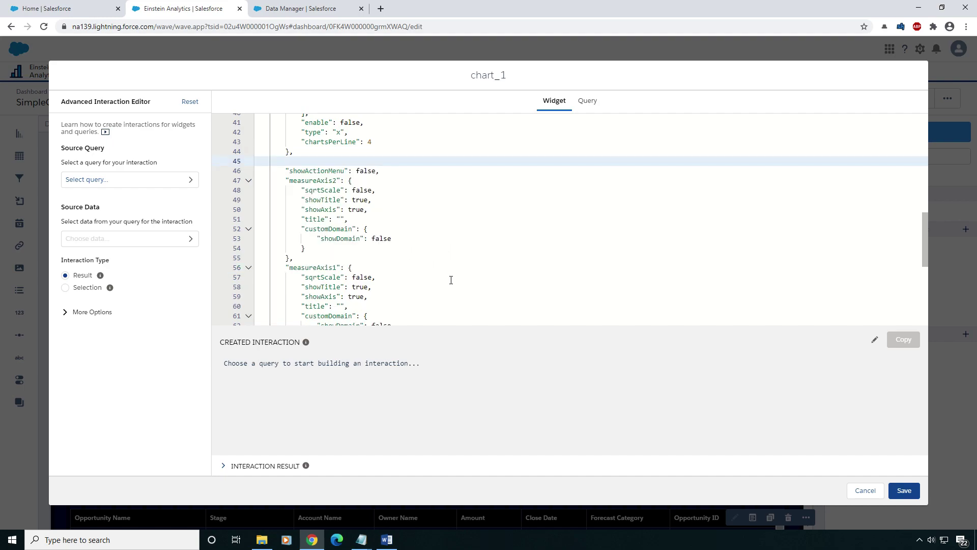
pyautogui.press('BackSpace')
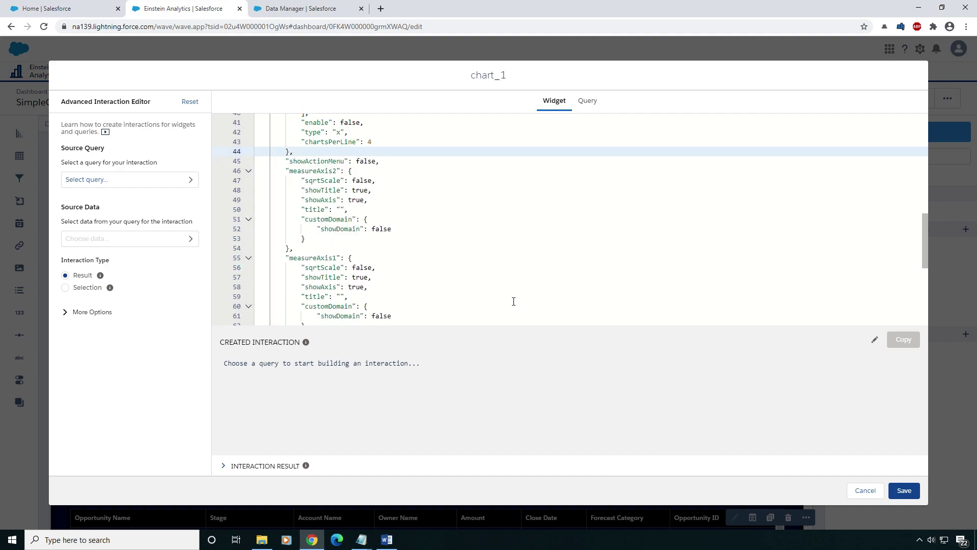
# Delete the "columnMap" block from the By Account chart's query code as well, keeping the preceding comma, and save.
pyautogui.scroll(-1, 382, 197)
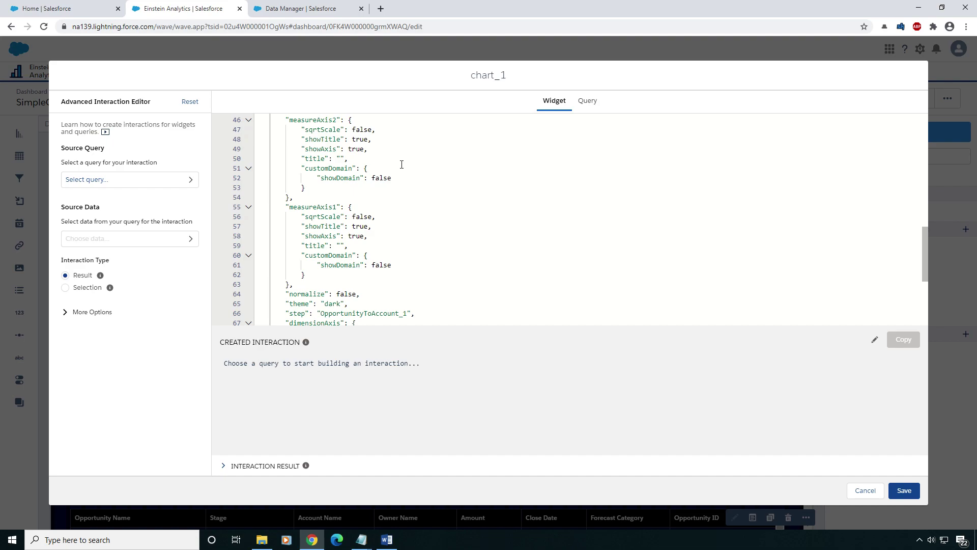
pyautogui.scroll(-4, 280, 173)
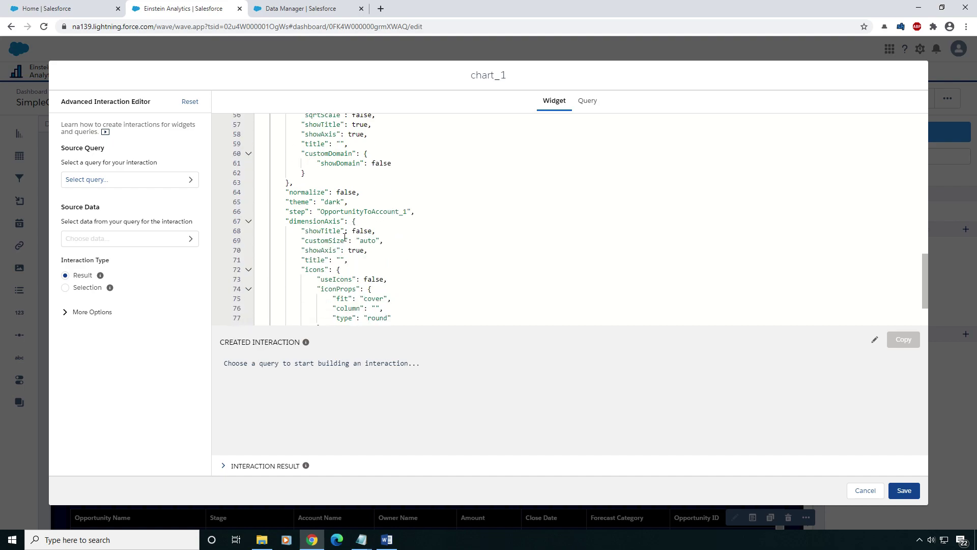
pyautogui.scroll(14, 390, 226)
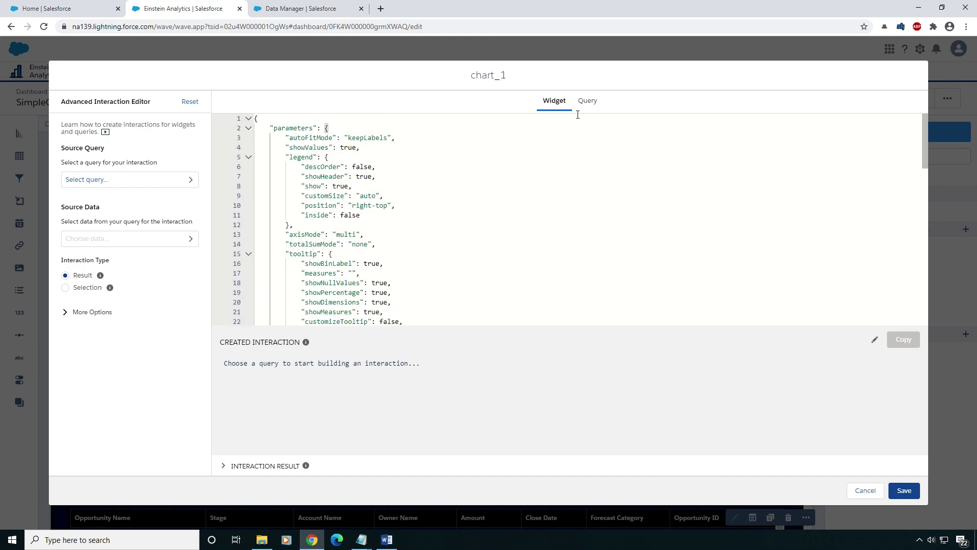
pyautogui.click(594, 103)
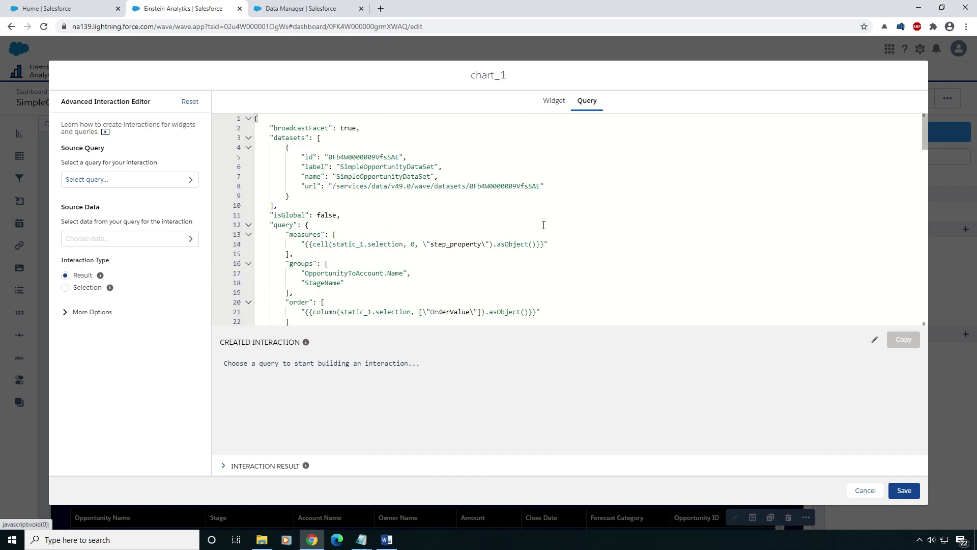
pyautogui.scroll(-3, 424, 225)
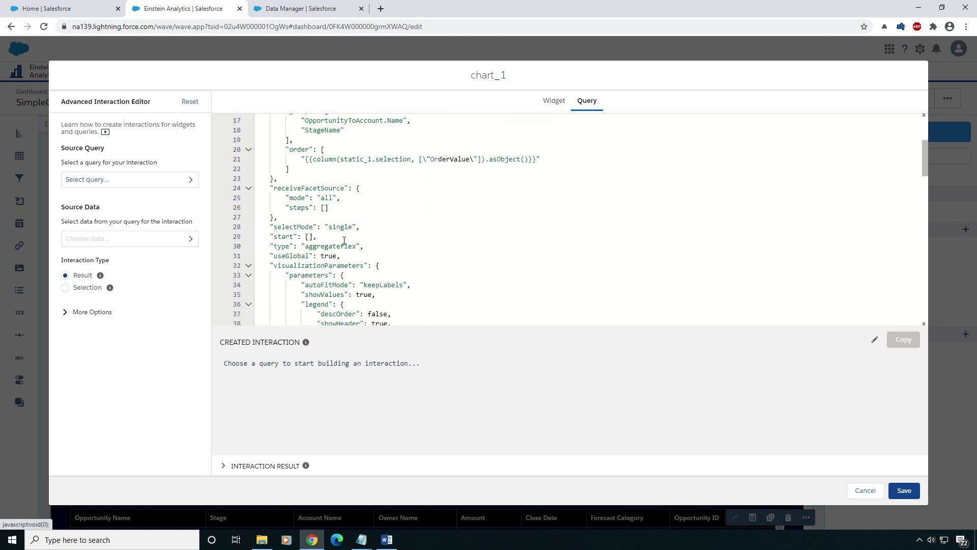
pyautogui.scroll(-8, 341, 231)
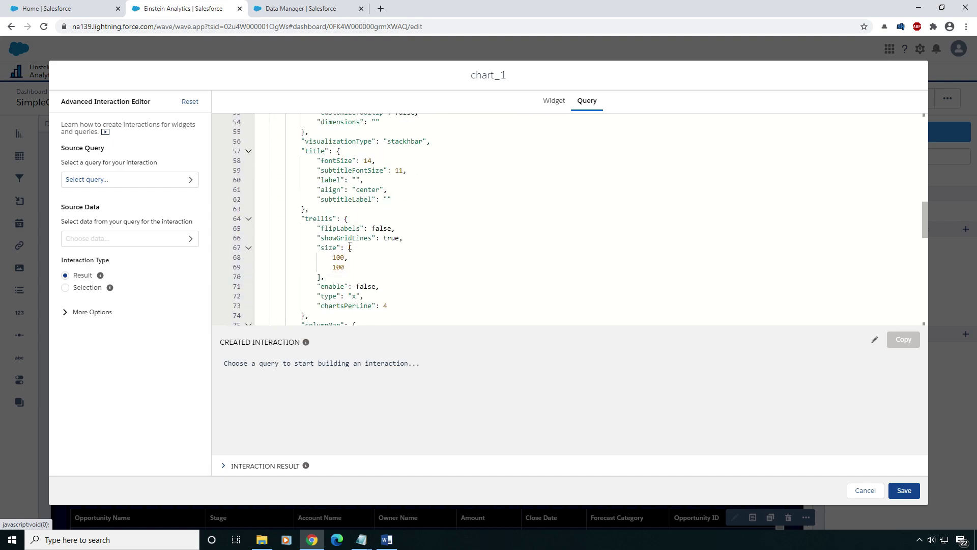
pyautogui.scroll(-1, 351, 246)
pyautogui.scroll(-1, 355, 210)
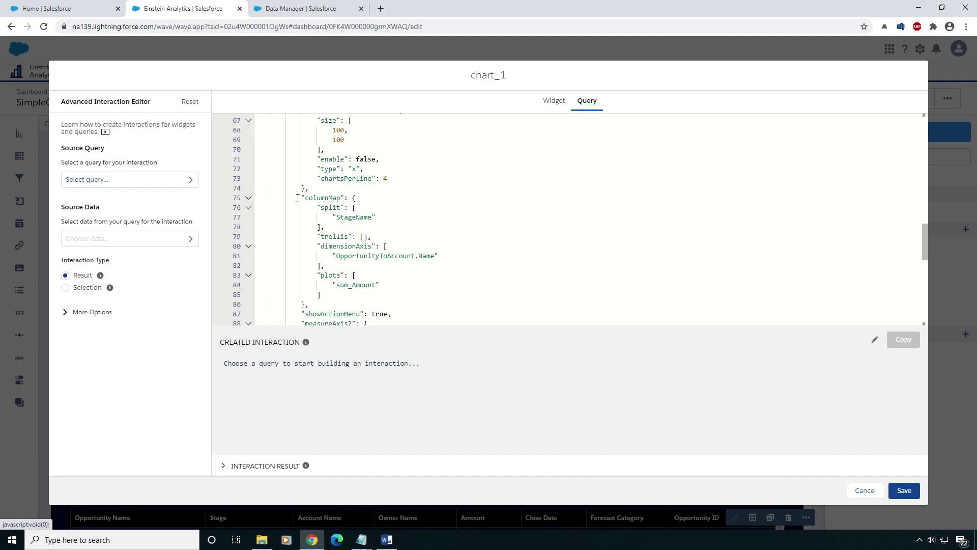
pyautogui.moveTo(302, 197); pyautogui.dragTo(308, 304)
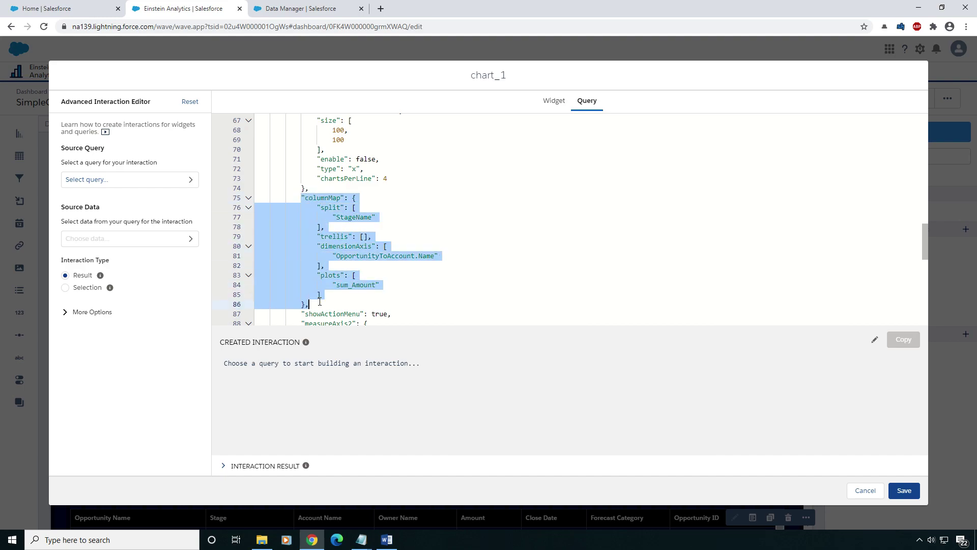
pyautogui.press('BackSpace')
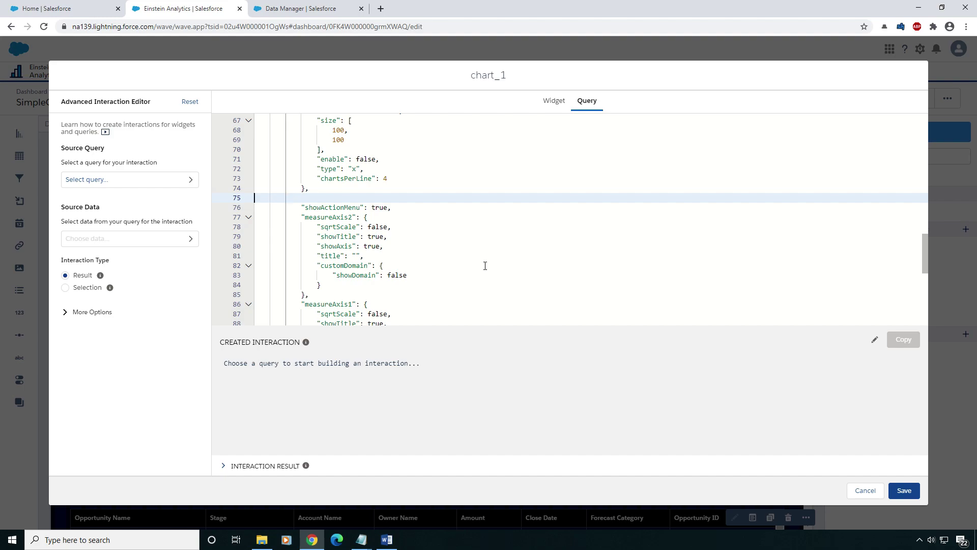
pyautogui.press('BackSpace')
pyautogui.press('BackSpace')
pyautogui.write(',')
pyautogui.press('Return')
pyautogui.click(904, 490)
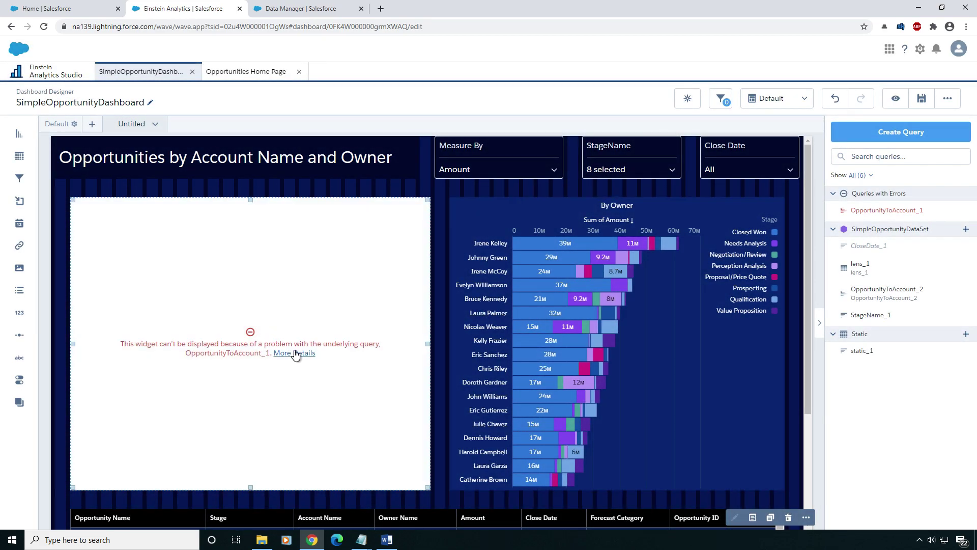
# Review the measures, groups and order entries in the By Account chart's query code, and close it without saving.
pyautogui.click(300, 356)
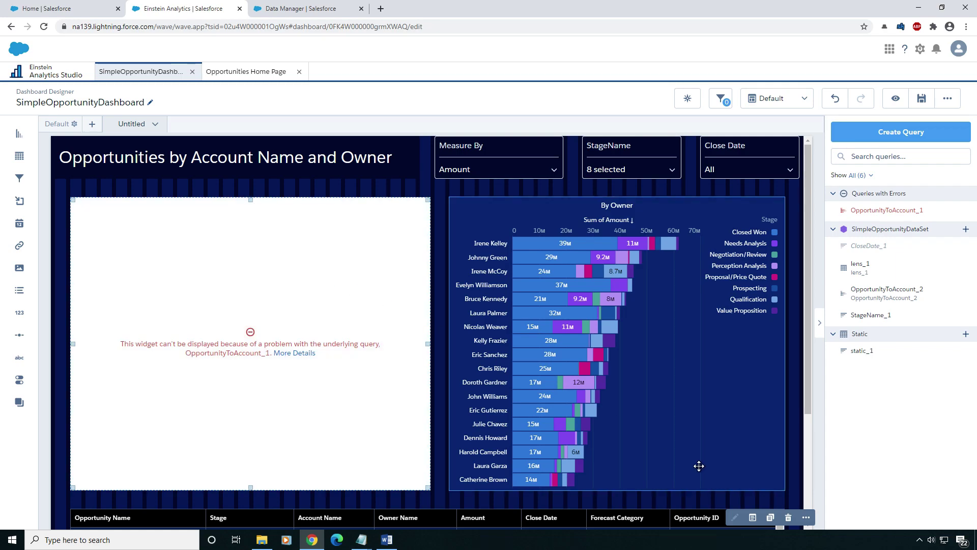
pyautogui.click(753, 518)
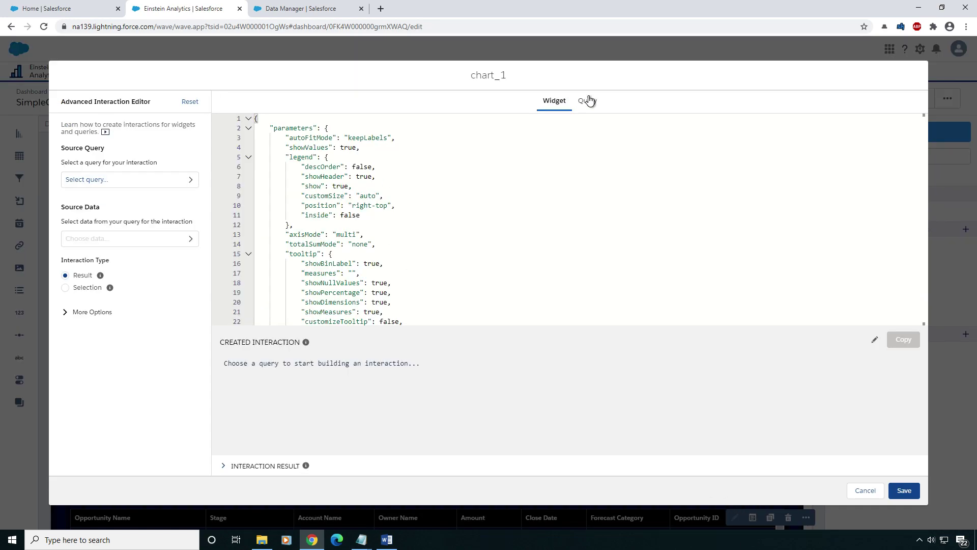
pyautogui.click(587, 100)
pyautogui.scroll(-1, 336, 198)
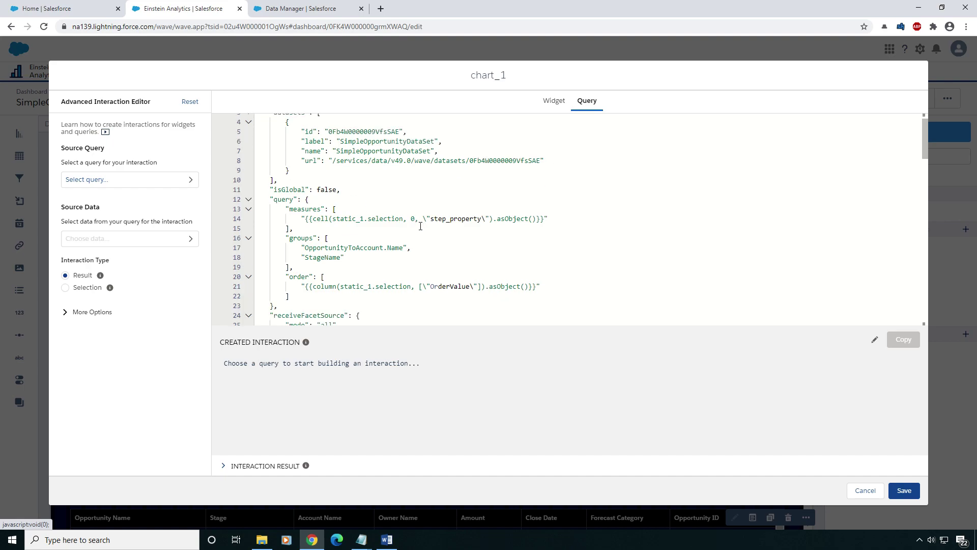
pyautogui.click(573, 286)
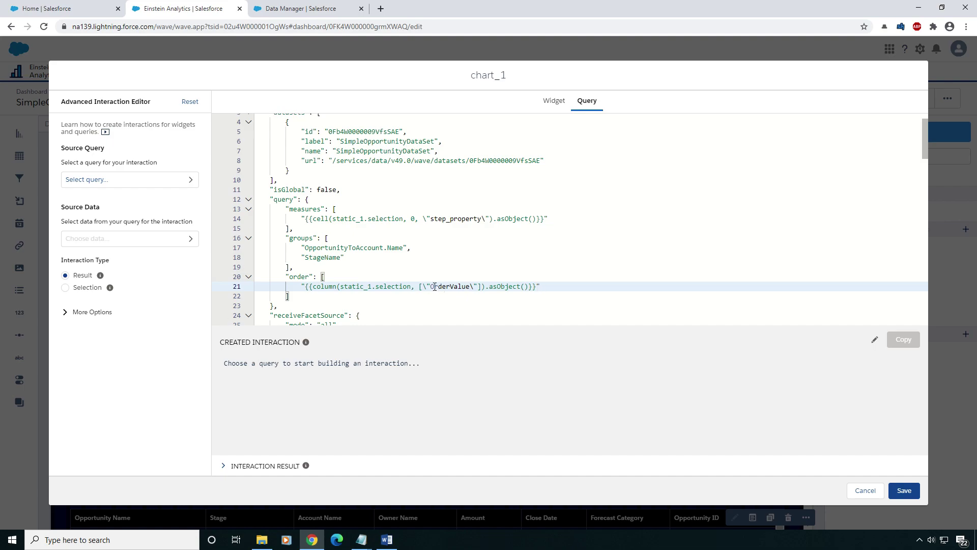
pyautogui.click(430, 248)
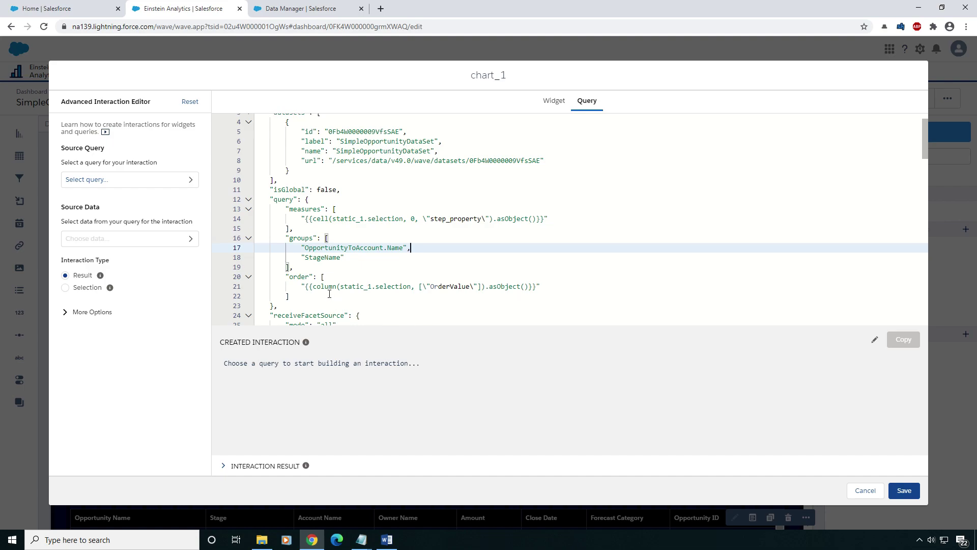
pyautogui.click(367, 272)
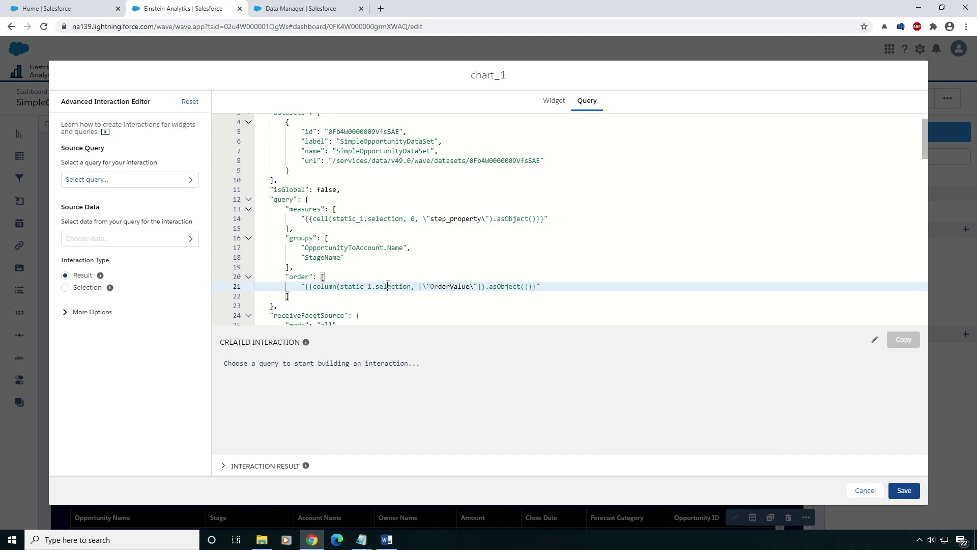
pyautogui.click(866, 490)
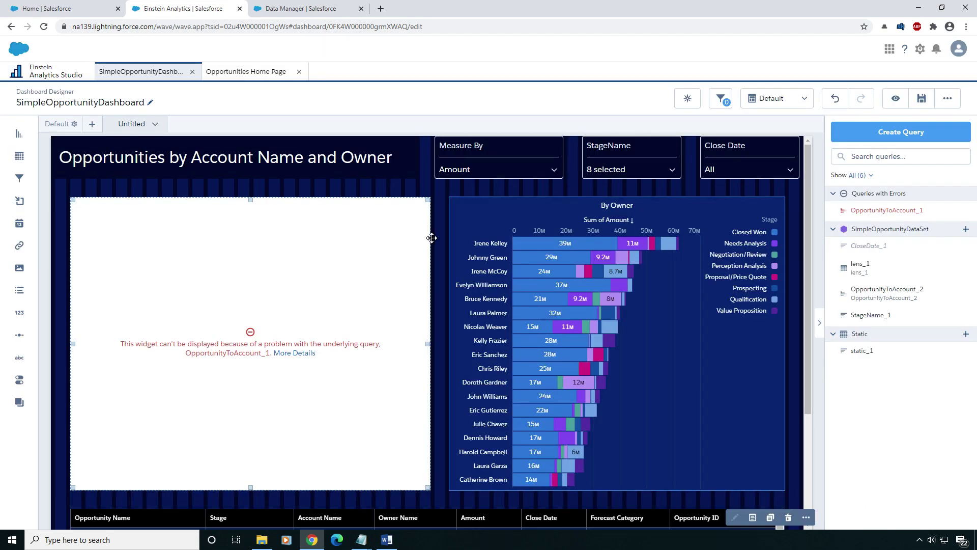
# In the Opportunities Home Page dashboard, copy the bracketed OrderValue block inside "order" from the By Account chart's query code, leaving the code unchanged.
pyautogui.click(249, 71)
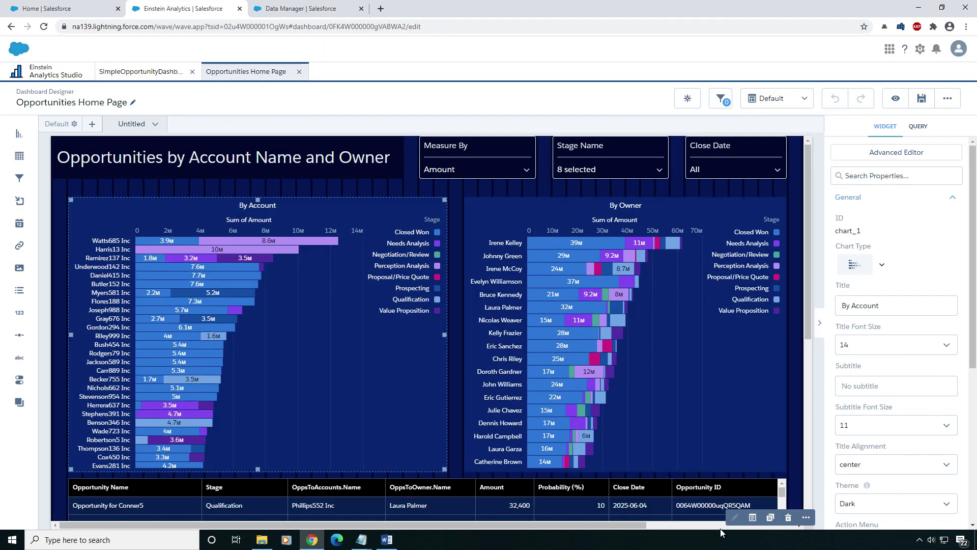
pyautogui.click(753, 517)
pyautogui.click(588, 101)
pyautogui.scroll(-3, 333, 240)
pyautogui.click(337, 243)
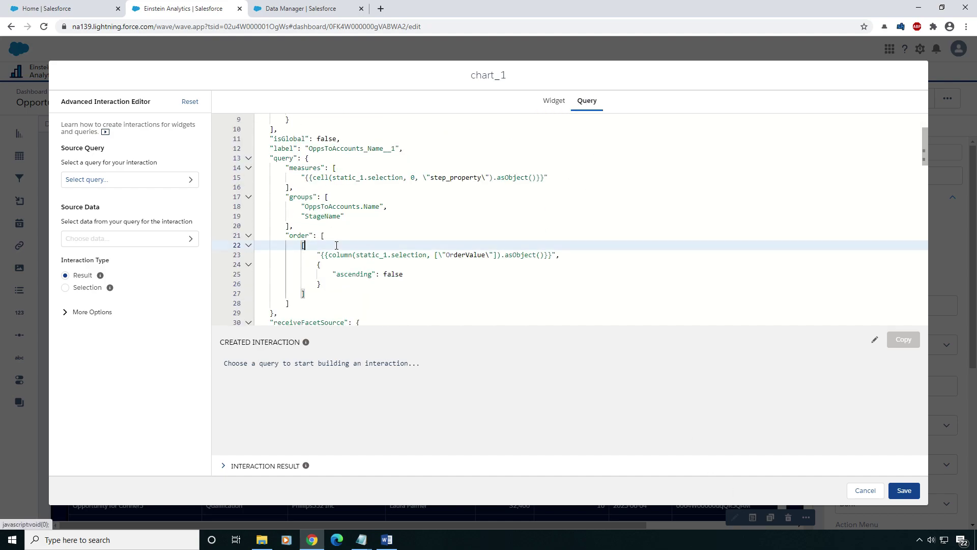
pyautogui.click(407, 237)
pyautogui.click(343, 280)
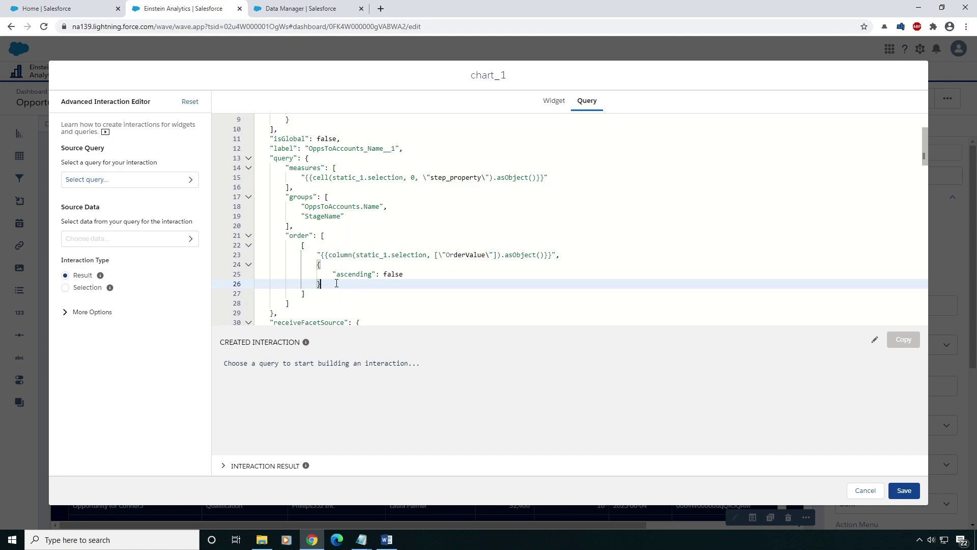
pyautogui.moveTo(322, 295); pyautogui.dragTo(302, 247)
pyautogui.hotkey('ctrl', 'c')
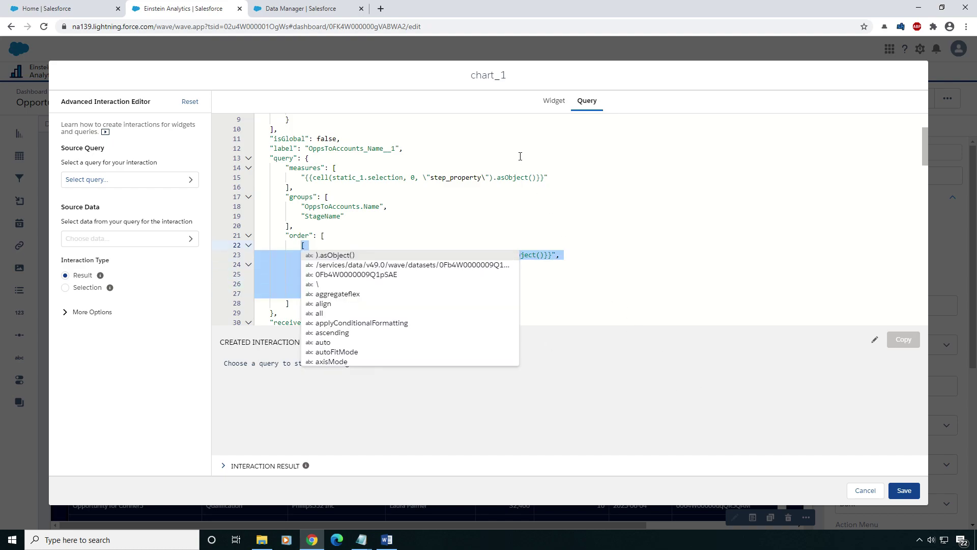
pyautogui.press('Escape')
pyautogui.click(308, 283)
pyautogui.moveTo(306, 294); pyautogui.dragTo(301, 246)
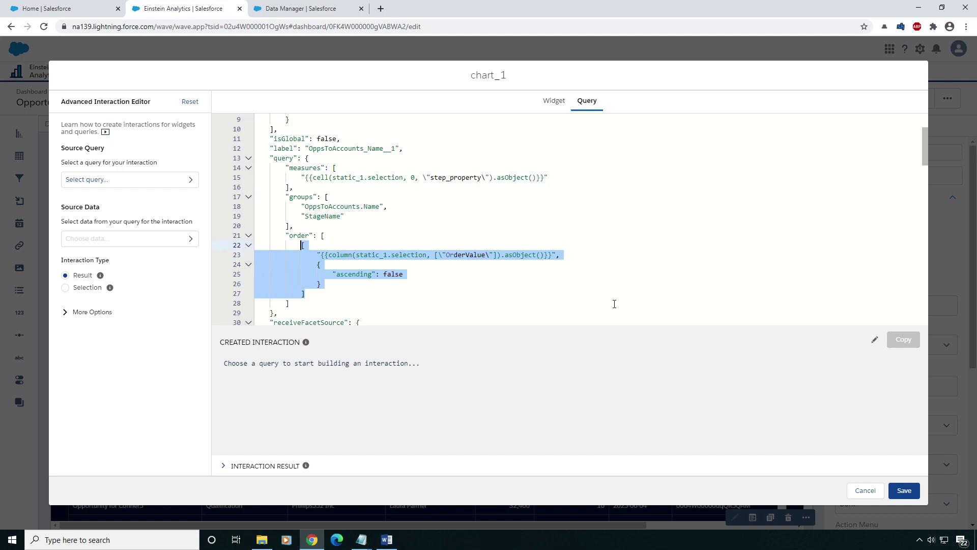
pyautogui.click(865, 491)
# In SimpleOpportunityDashboard's By Account query, replace the order entry with the copied OrderValue block containing "ascending": false, save, and preview the dashboard.
pyautogui.click(136, 72)
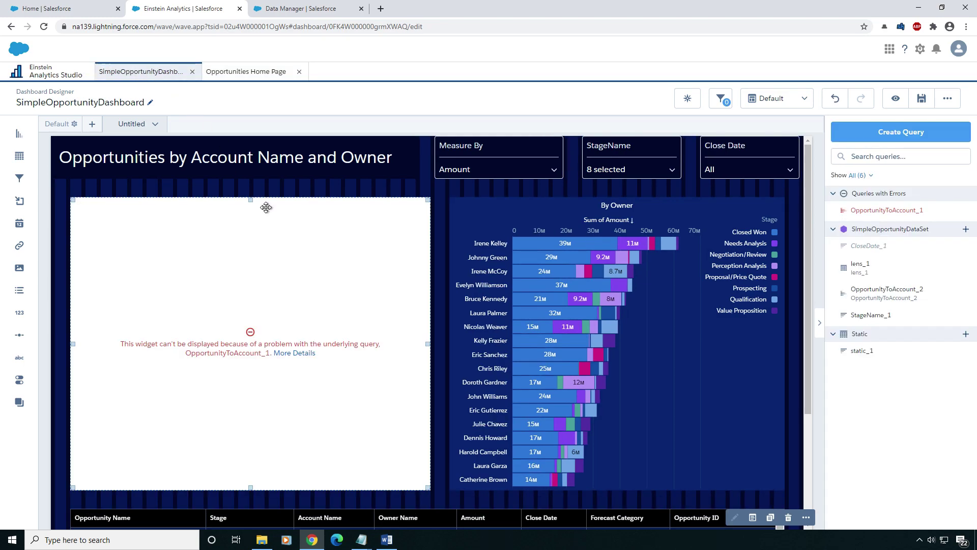
pyautogui.click(265, 389)
pyautogui.click(753, 517)
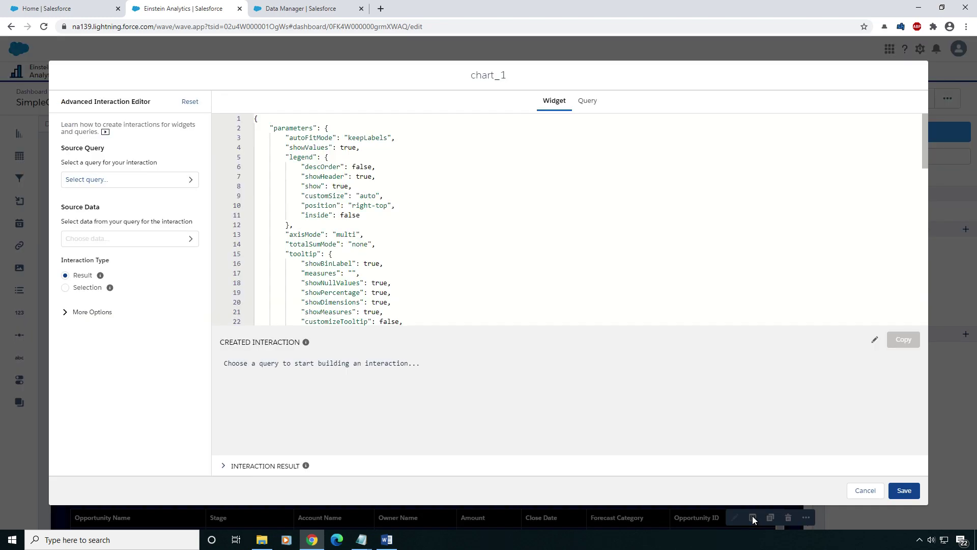
pyautogui.click(588, 100)
pyautogui.scroll(-1, 365, 241)
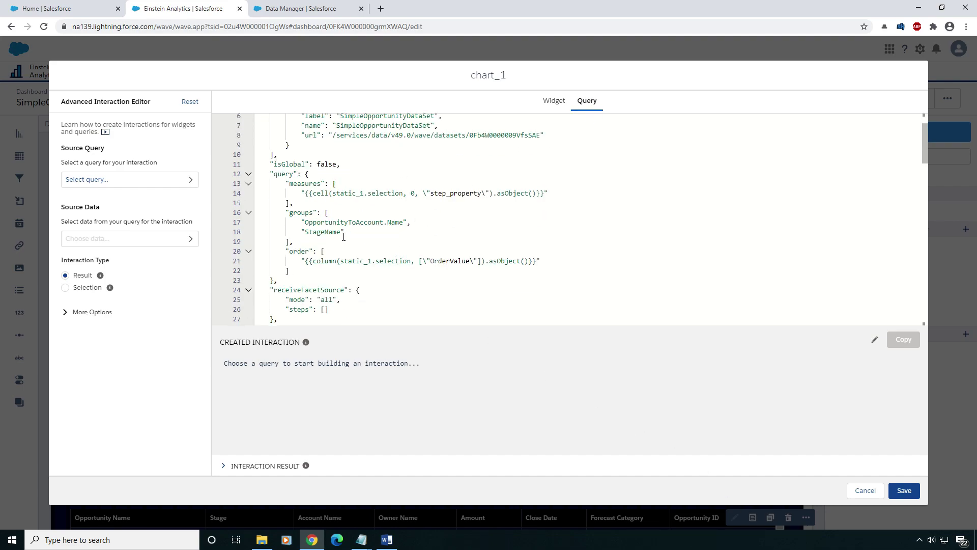
pyautogui.moveTo(554, 264); pyautogui.dragTo(302, 262)
pyautogui.hotkey('ctrl', 'v')
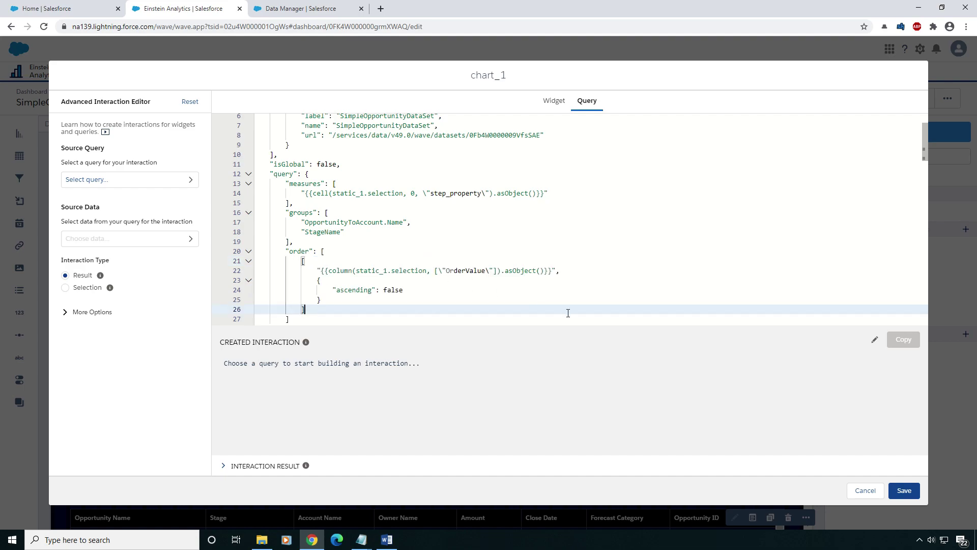
pyautogui.click(905, 490)
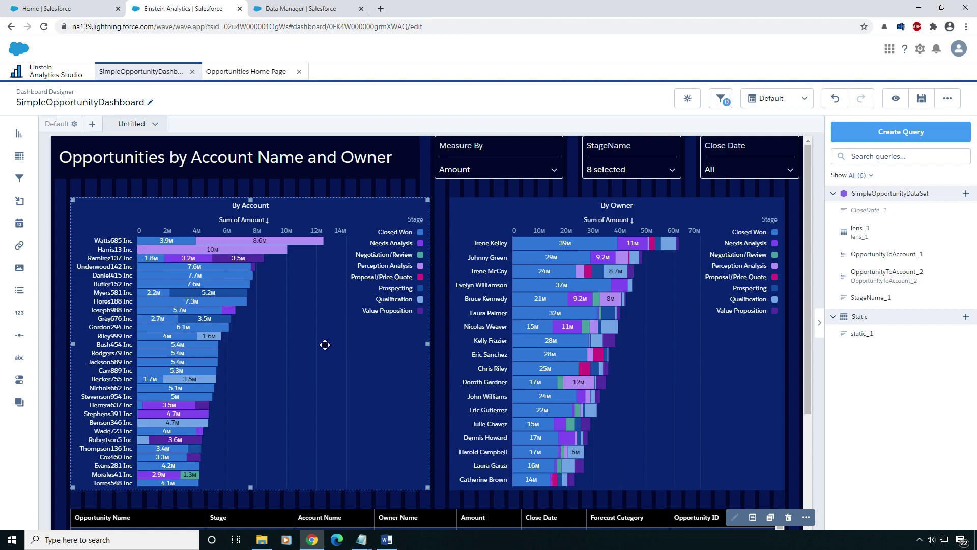
pyautogui.click(896, 99)
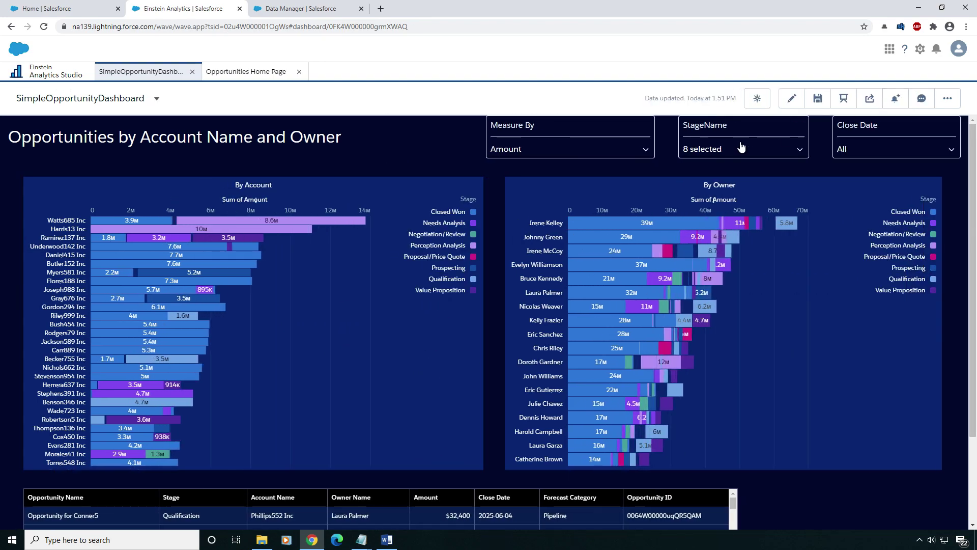
# Switch Measure By to Expected Amount in the preview to check both charts, and return to editing the dashboard.
pyautogui.click(560, 148)
pyautogui.click(526, 233)
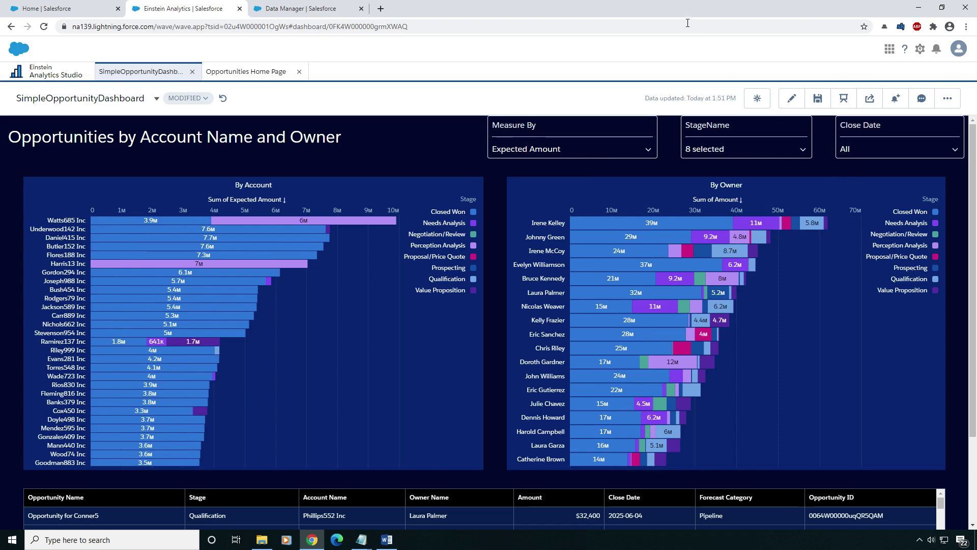
pyautogui.click(792, 101)
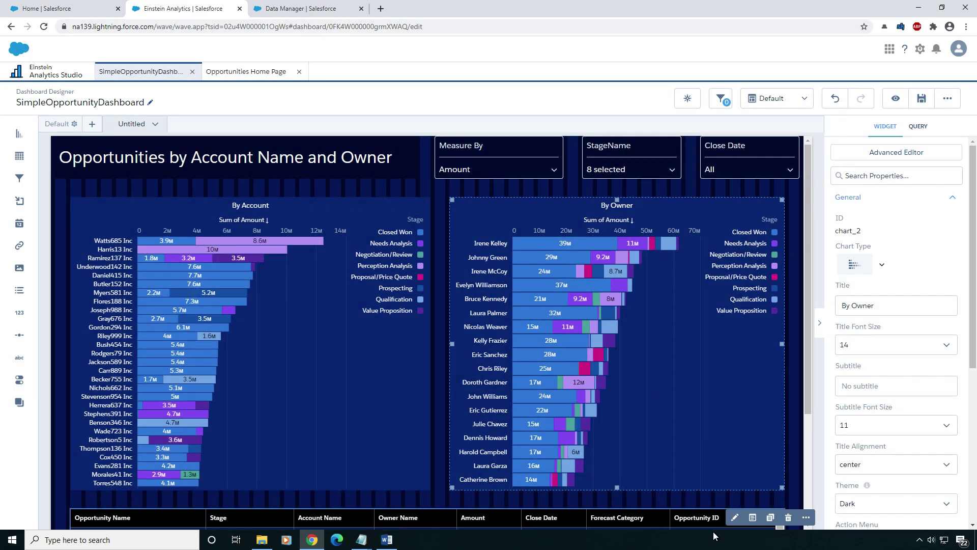
# In the By Owner chart's query code, replace the "sum_Amount" order entry with the copied OrderValue block containing "ascending": false.
pyautogui.click(752, 518)
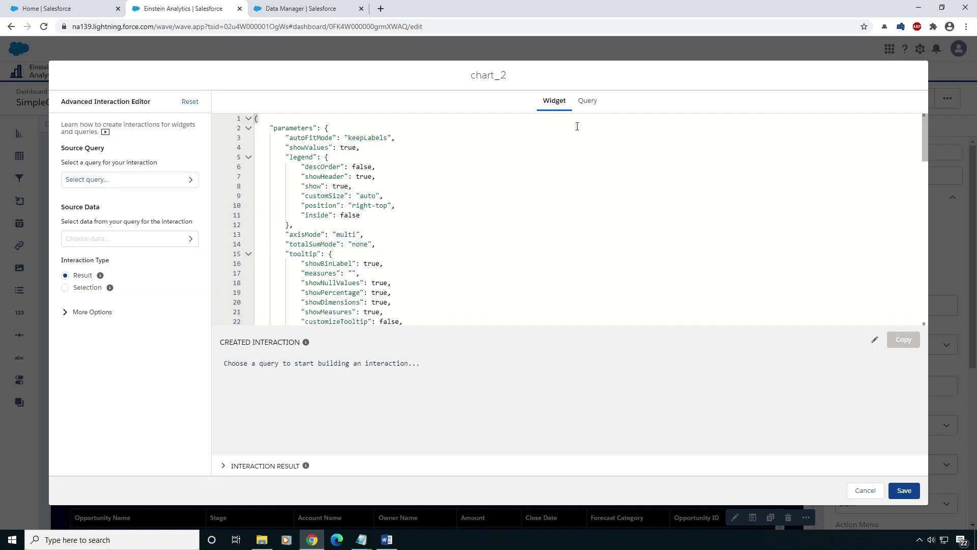
pyautogui.click(584, 104)
pyautogui.scroll(-3, 306, 233)
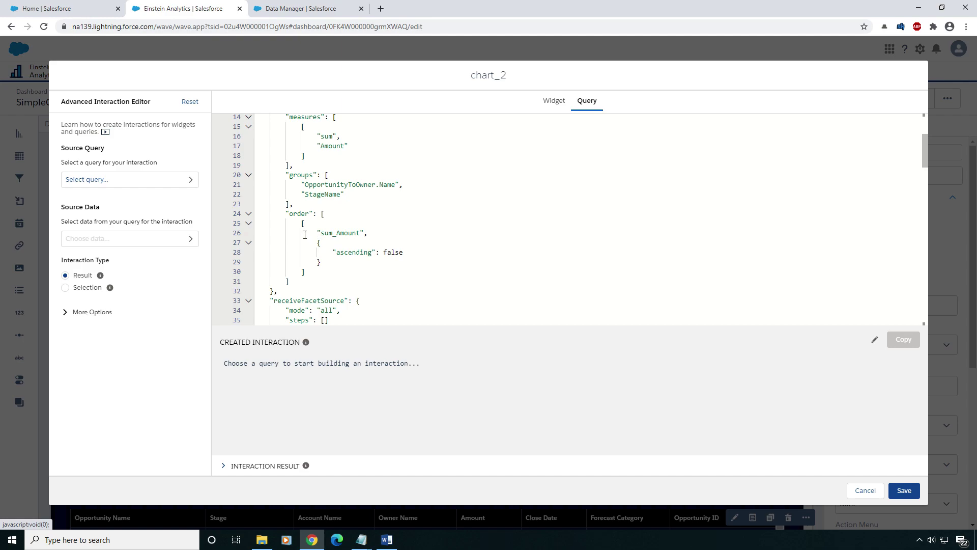
pyautogui.moveTo(304, 224); pyautogui.dragTo(306, 272)
pyautogui.write('"{{column(static_1.selection, [\\"OrderValue\\"]).asObject()}}",                 {                     "ascending": false                 }             ]')
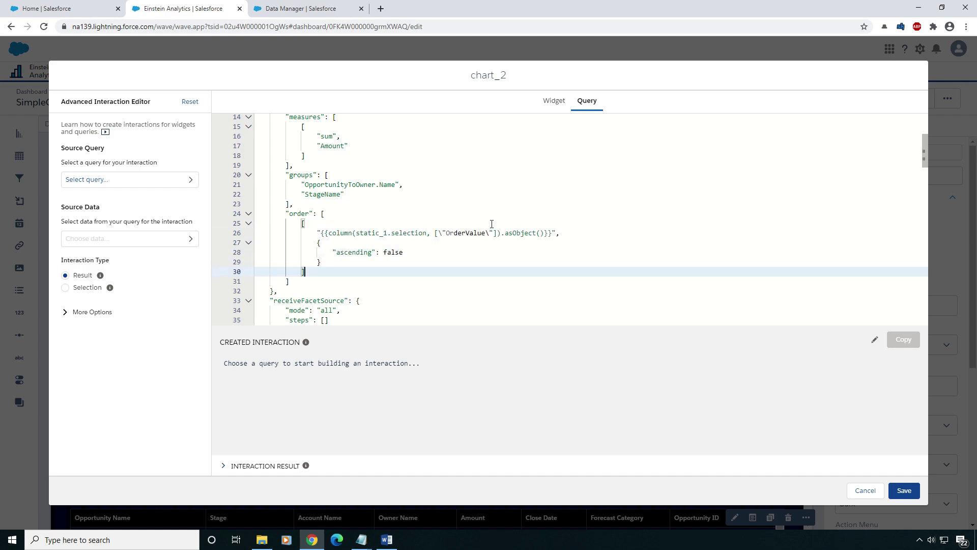
# Replace the bracketed "sum", "Amount" entry inside "measures" with "{{cell(static_1.selection, 0, \"step_property\").asObject()}}".
pyautogui.scroll(2, 437, 220)
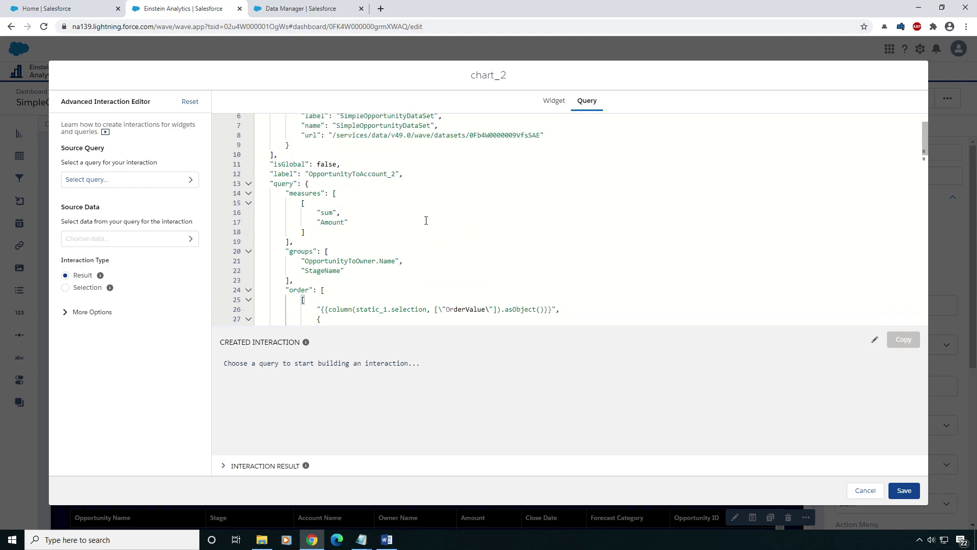
pyautogui.hotkey('alt', 'Tab')
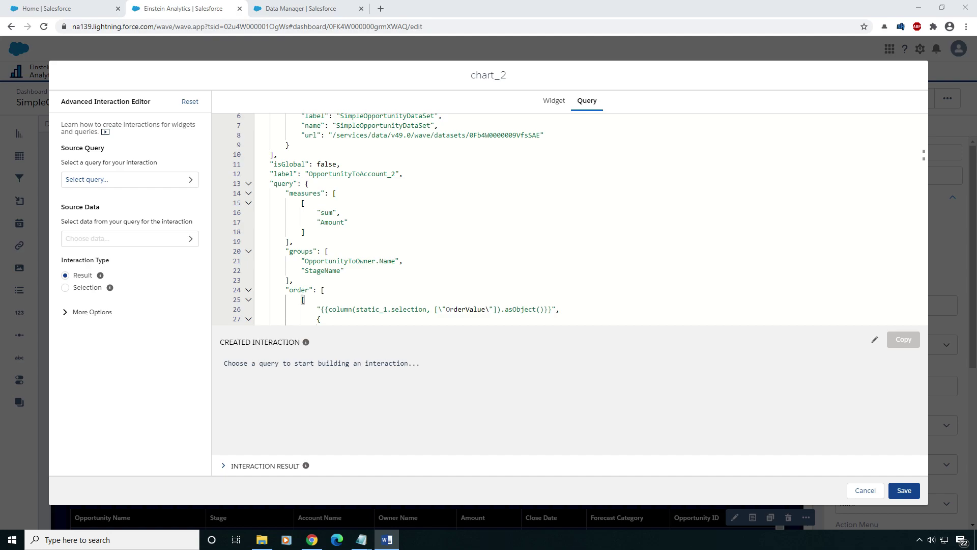
pyautogui.click(320, 230)
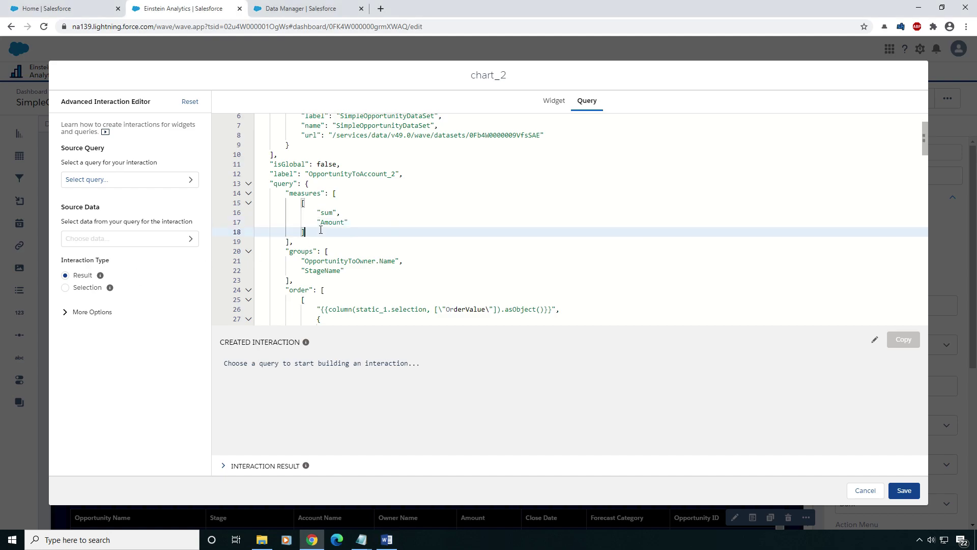
pyautogui.moveTo(315, 231); pyautogui.dragTo(257, 203)
pyautogui.write('"{{cell(static_1.selection, 0, \\"step_property\\").asObject()}}"')
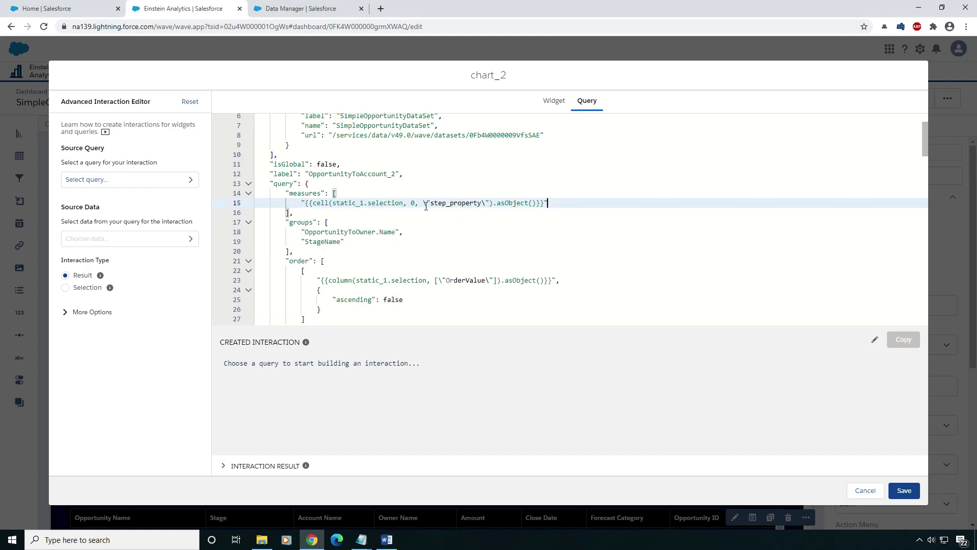
pyautogui.click(345, 204)
# Delete the "columnMap" block and the blank line it leaves from the By Owner chart's query code.
pyautogui.scroll(-10, 535, 243)
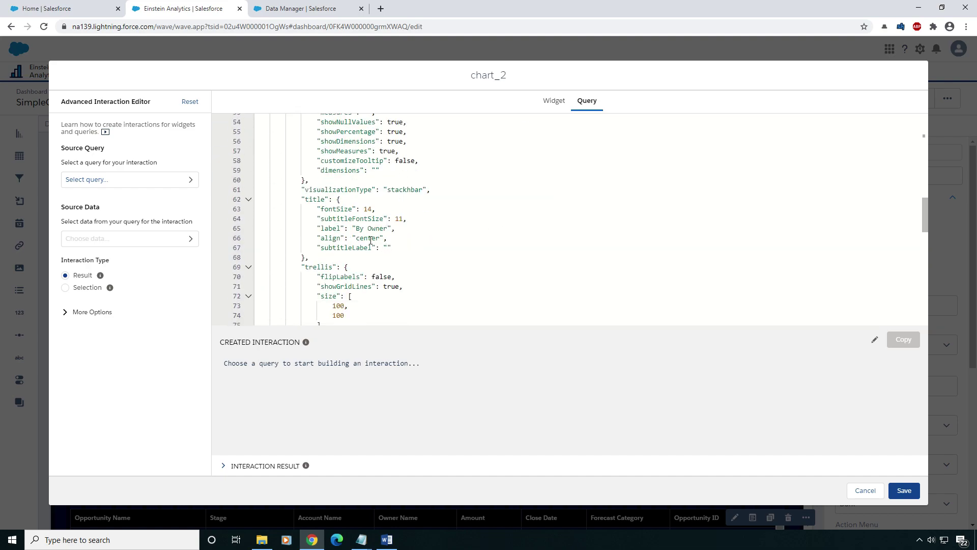
pyautogui.scroll(-2, 356, 231)
pyautogui.moveTo(303, 191); pyautogui.dragTo(309, 302)
pyautogui.press('BackSpace')
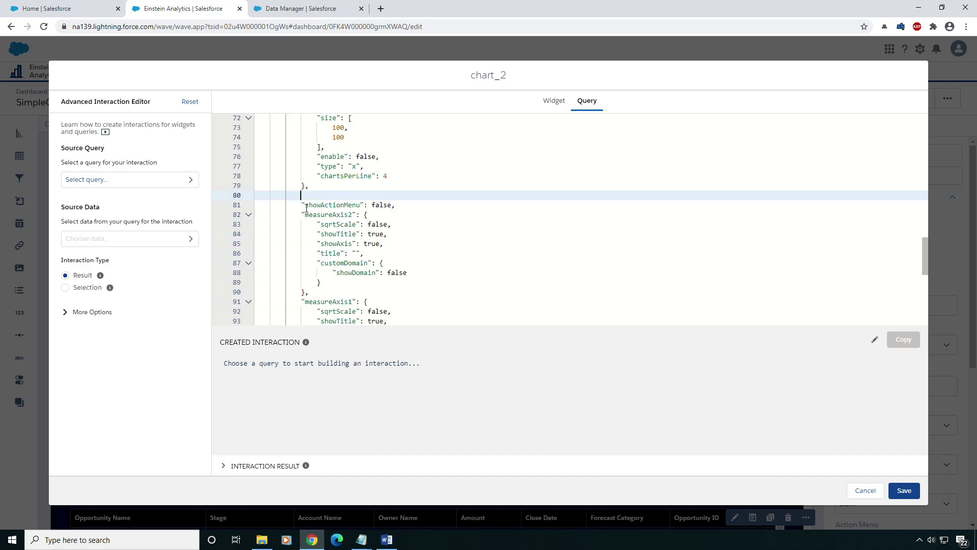
pyautogui.press('BackSpace')
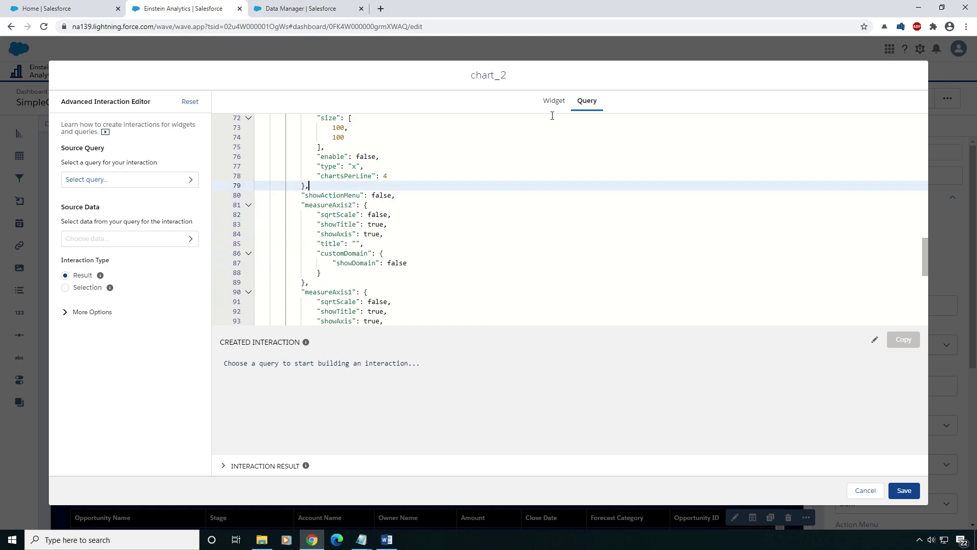
# Delete the "columnMap" block from the By Owner chart's widget code as well, and save.
pyautogui.click(552, 103)
pyautogui.scroll(-5, 341, 235)
pyautogui.scroll(-3, 340, 234)
pyautogui.moveTo(310, 268); pyautogui.dragTo(194, 161)
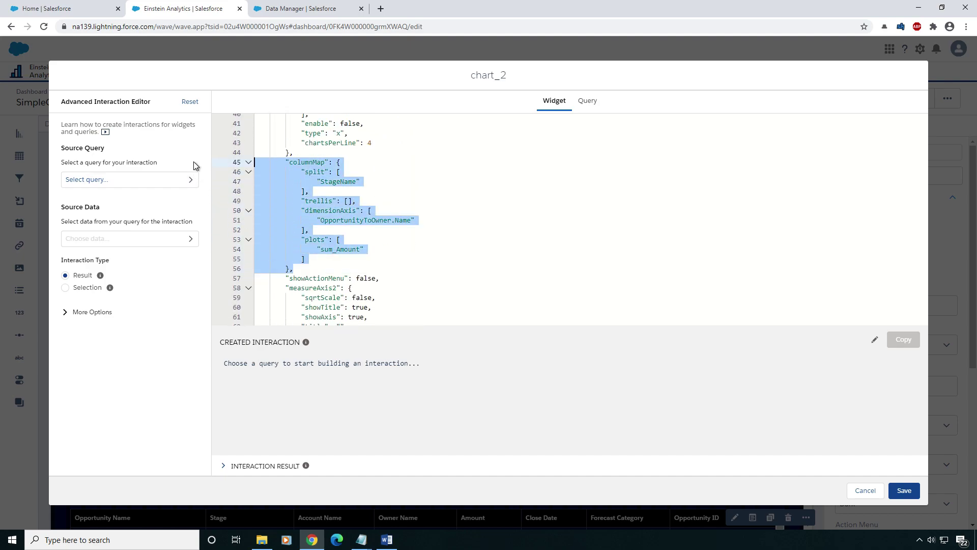
pyautogui.press('BackSpace')
pyautogui.press('BackSpace')
pyautogui.click(905, 490)
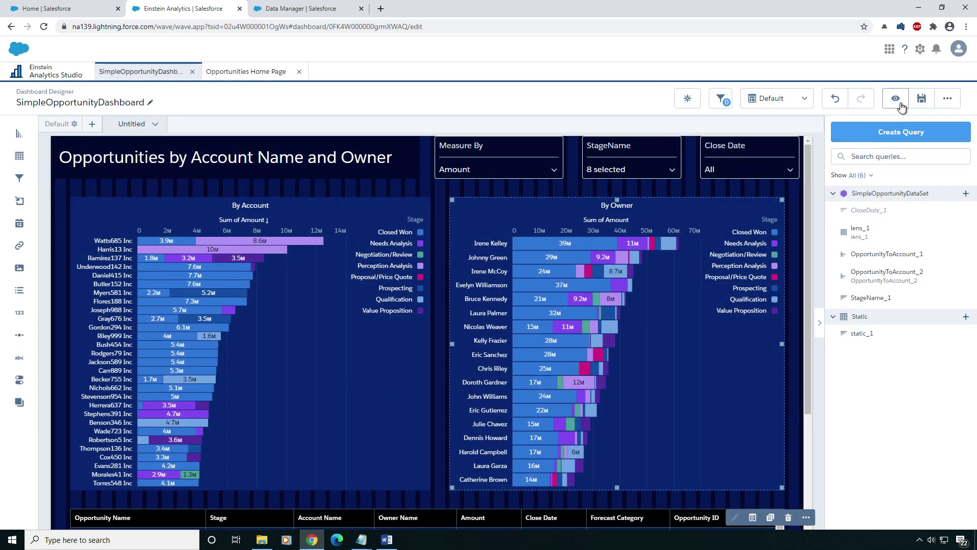
# Preview the dashboard and test Measure By by switching it to Expected Amount and back to Amount.
pyautogui.click(896, 99)
pyautogui.click(540, 149)
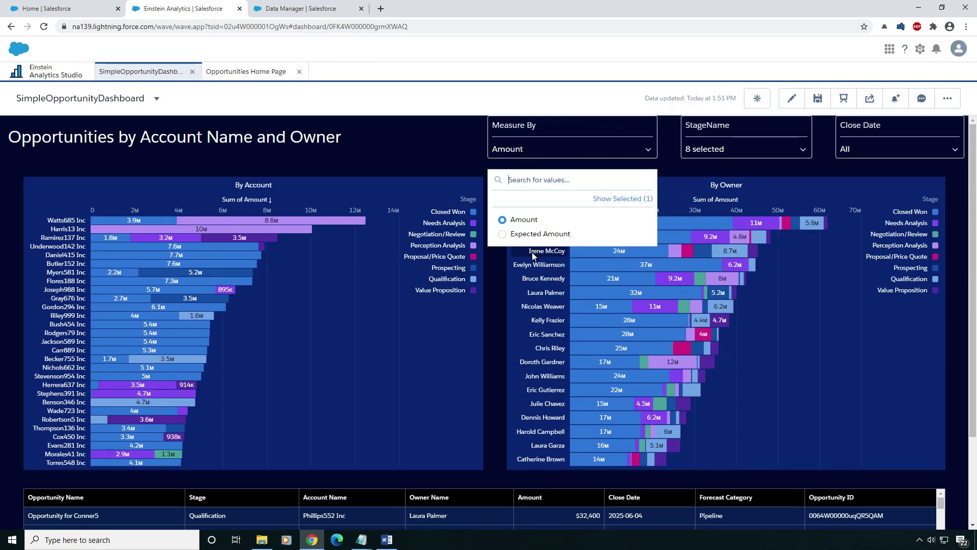
pyautogui.click(516, 235)
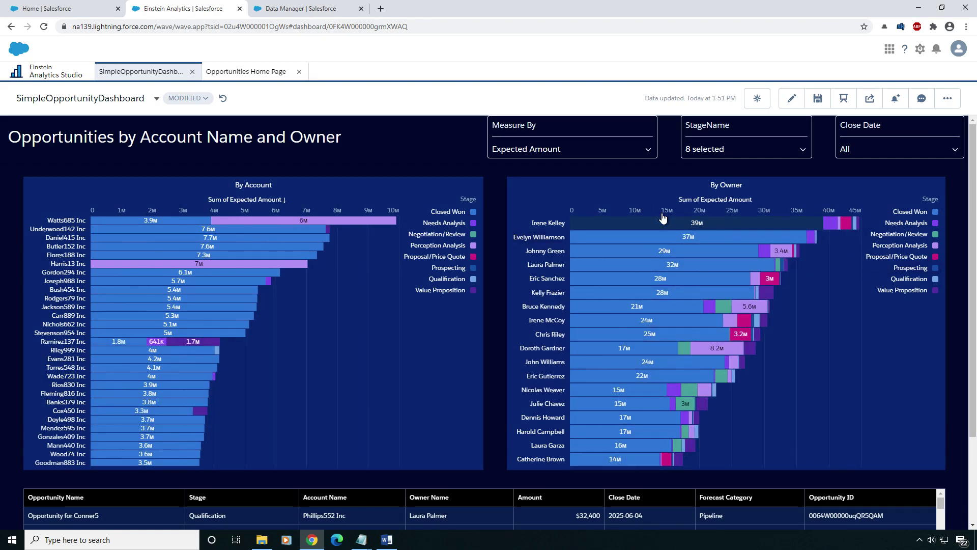
pyautogui.click(534, 151)
pyautogui.click(515, 221)
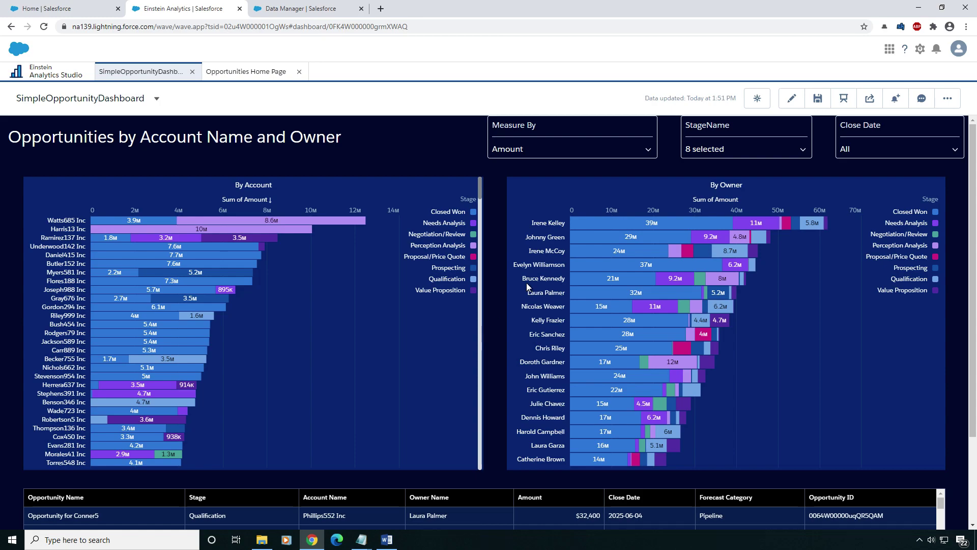
# Return to editing the dashboard and try to open the By Owner and By Account charts' queries for visual editing.
pyautogui.click(794, 100)
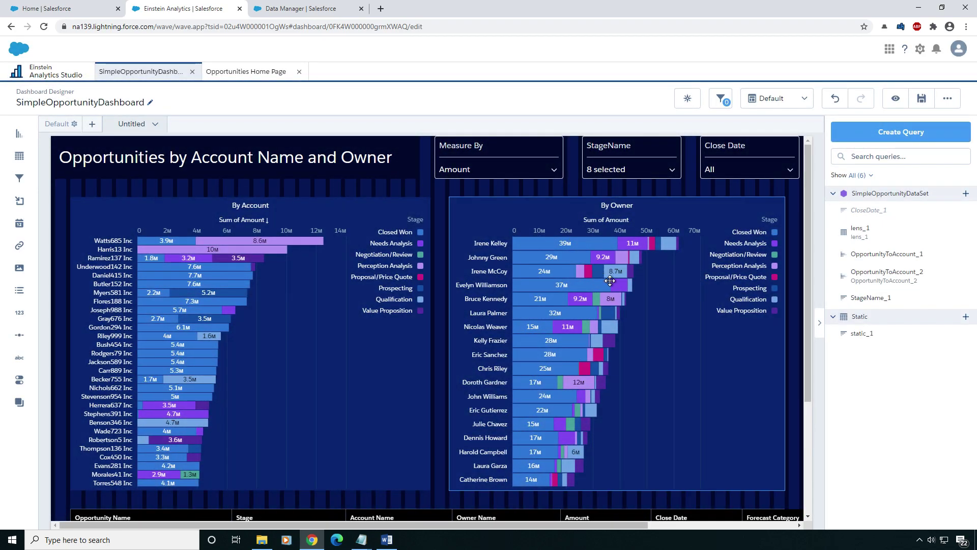
pyautogui.doubleClick(600, 262)
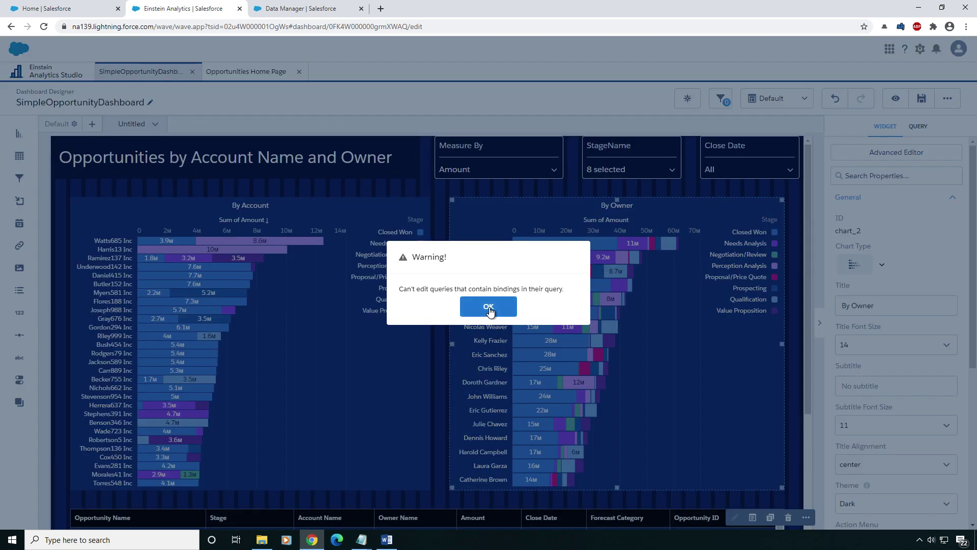
pyautogui.click(489, 308)
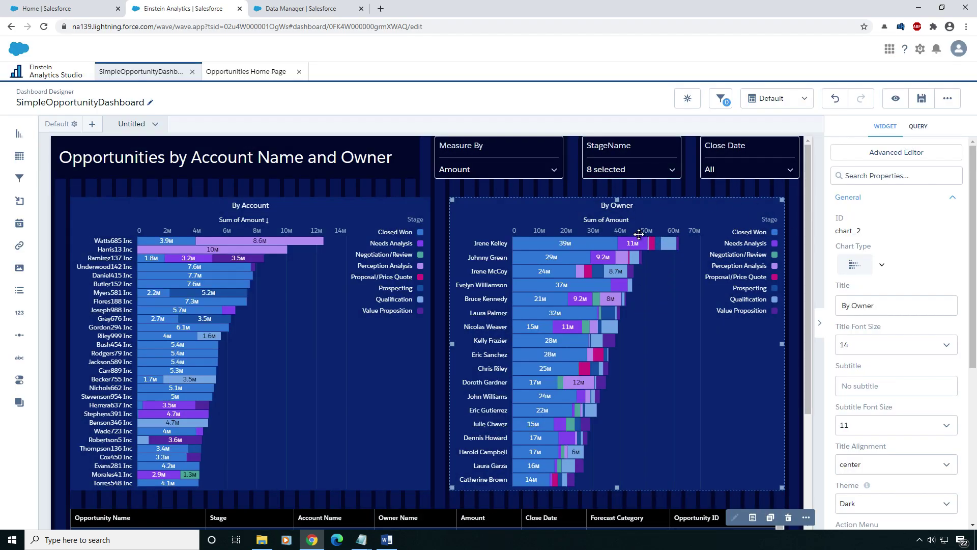
pyautogui.doubleClick(306, 262)
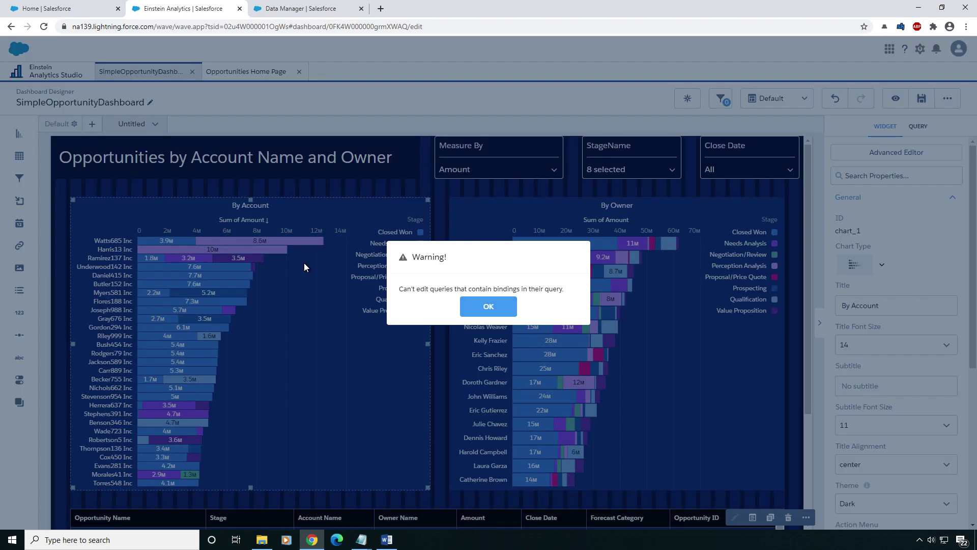
pyautogui.click(486, 307)
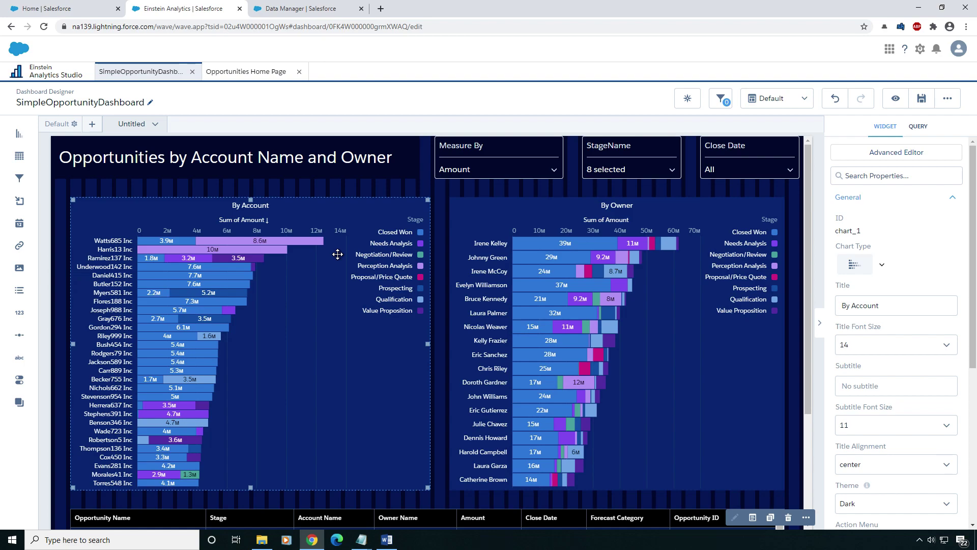
# Review the measures, groups and order entries in the By Owner chart's query code, and close it by saving.
pyautogui.click(620, 268)
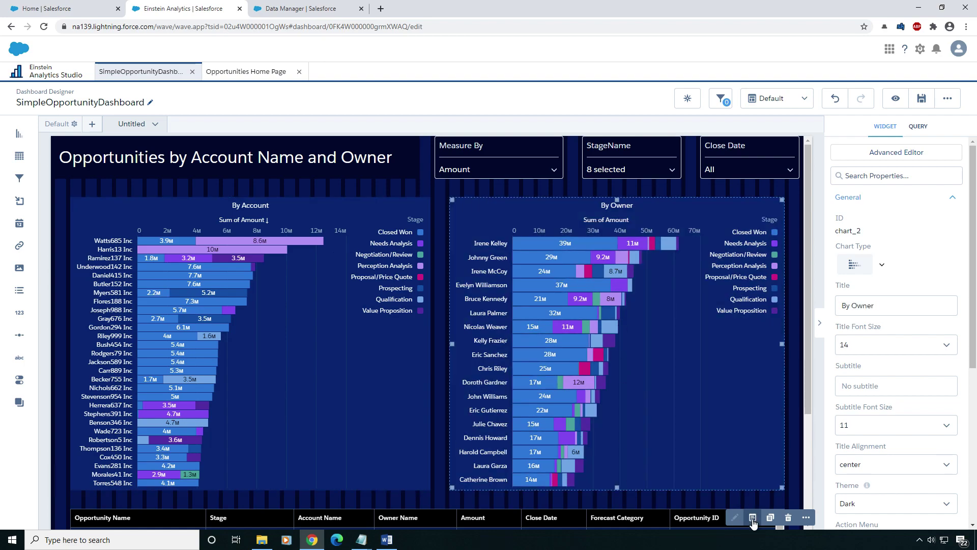
pyautogui.click(753, 519)
pyautogui.click(588, 101)
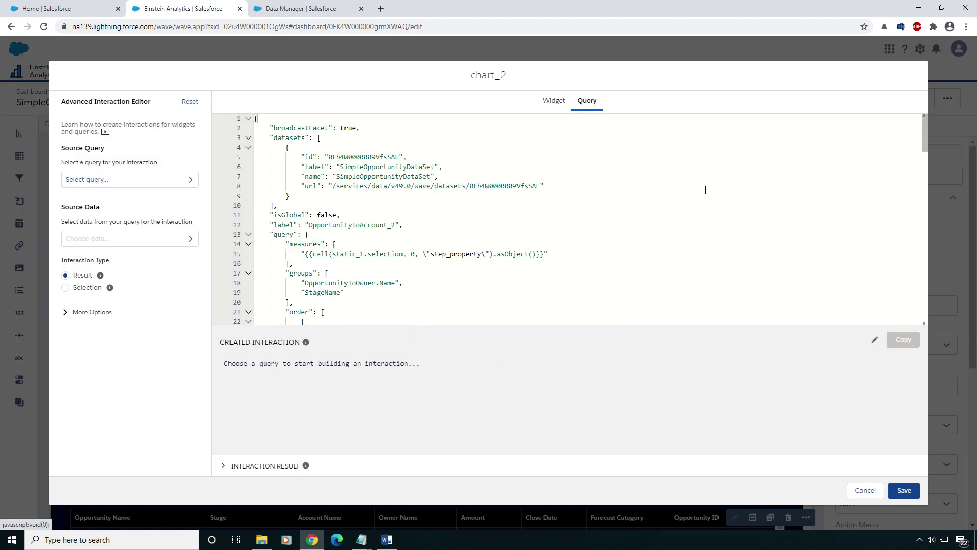
pyautogui.scroll(-3, 492, 240)
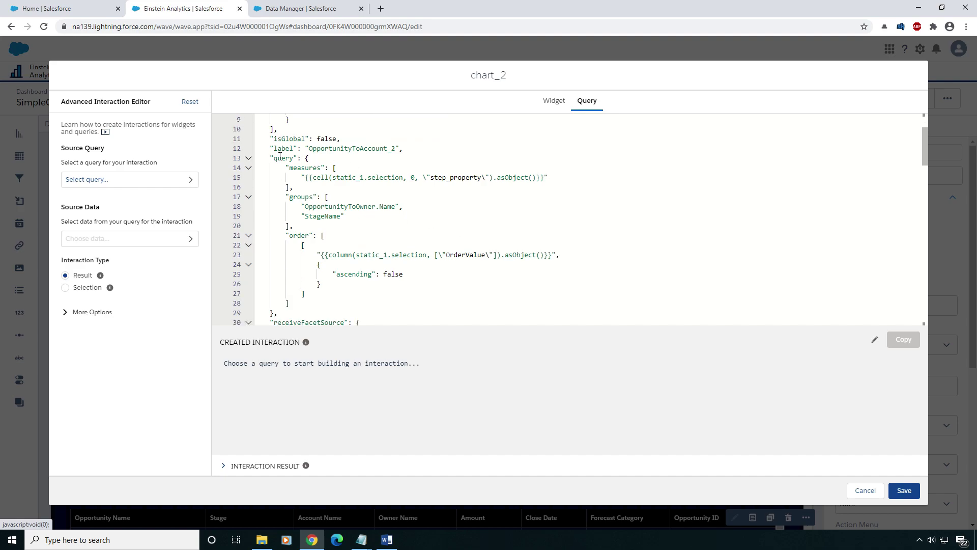
pyautogui.moveTo(285, 168); pyautogui.dragTo(323, 183)
pyautogui.scroll(6, 379, 231)
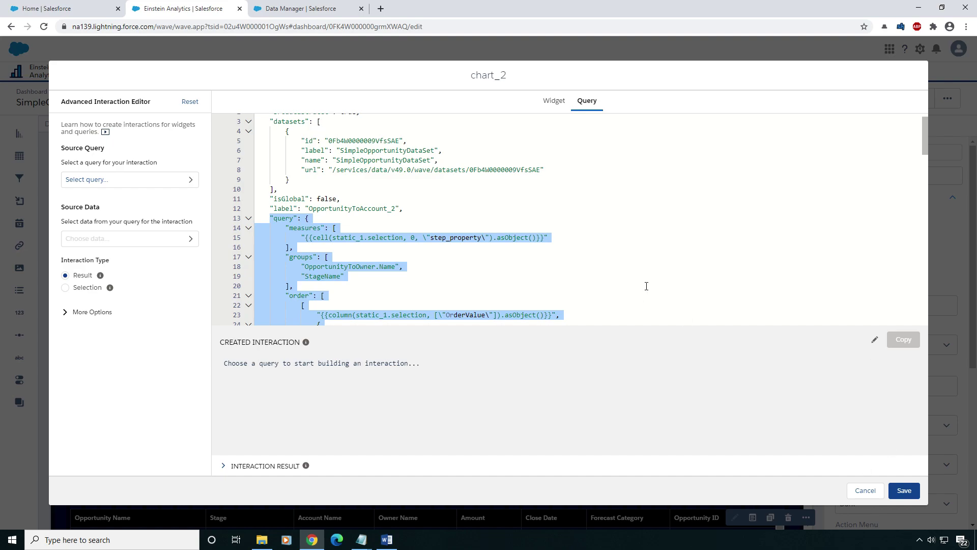
pyautogui.scroll(-2, 641, 285)
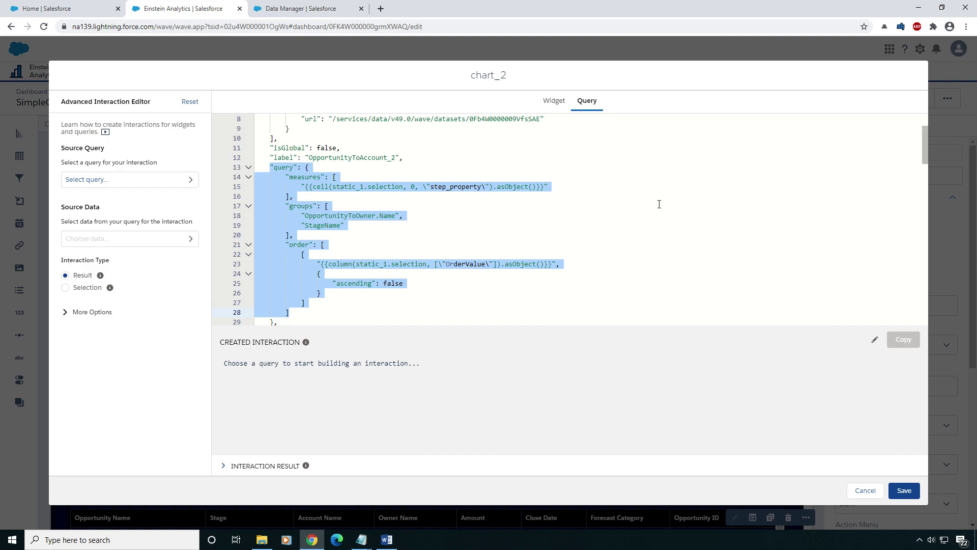
pyautogui.click(905, 490)
# Compare the opportunity table with the table and product quantity chart in the Opportunities Home Page dashboard, and return to SimpleOpportunityDashboard.
pyautogui.scroll(-3, 489, 259)
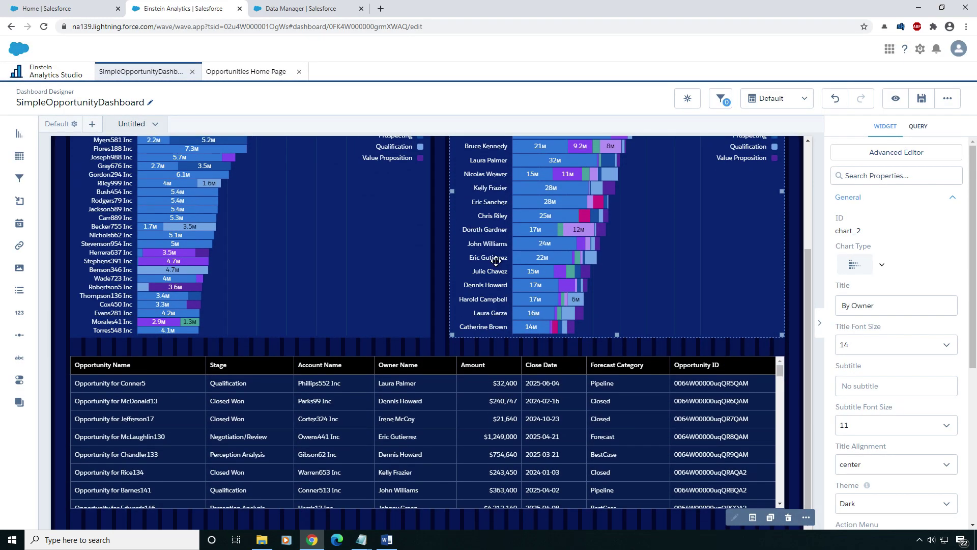
pyautogui.scroll(-1, 433, 275)
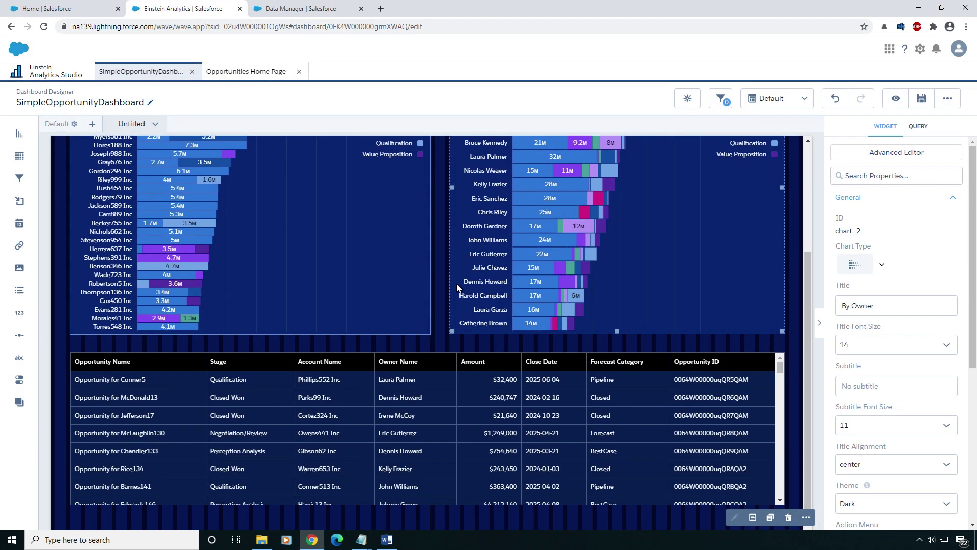
pyautogui.click(508, 427)
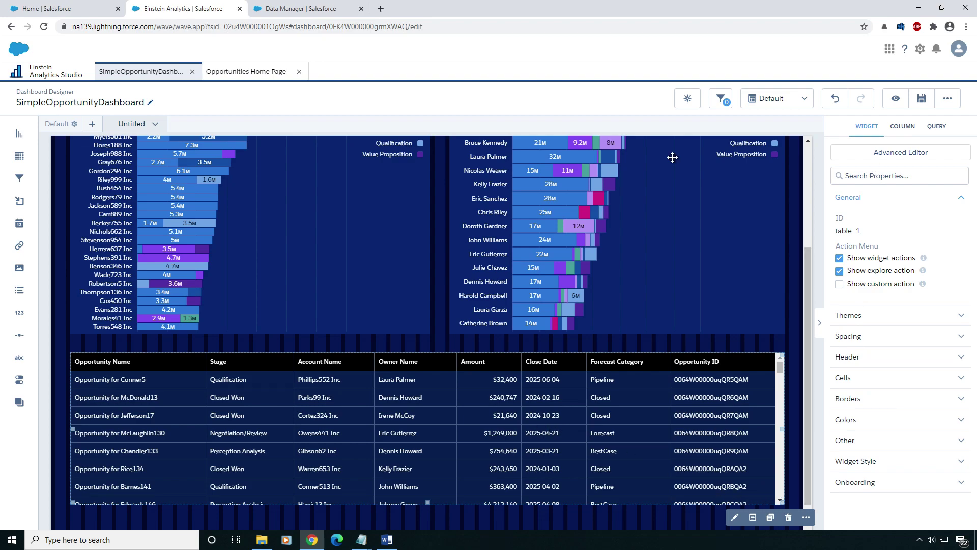
pyautogui.click(246, 71)
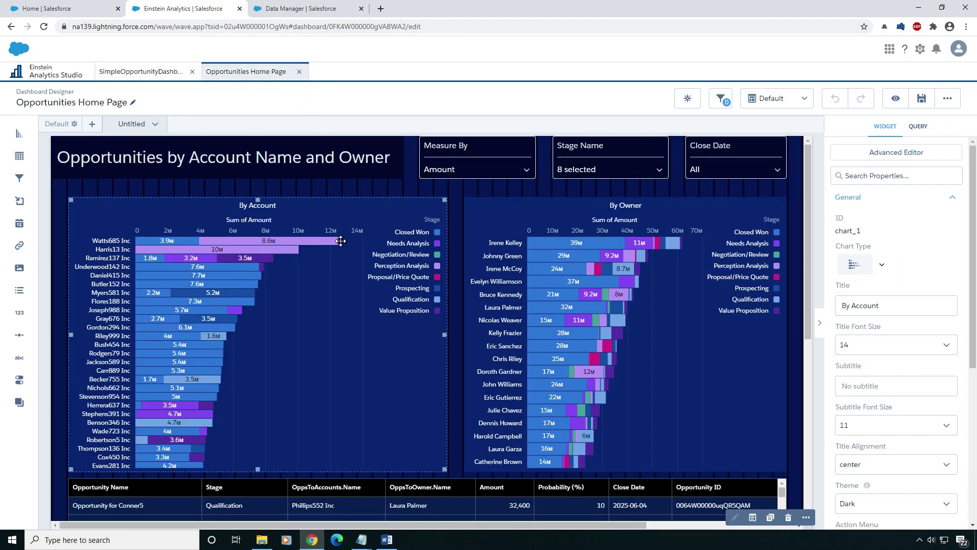
pyautogui.scroll(-6, 436, 290)
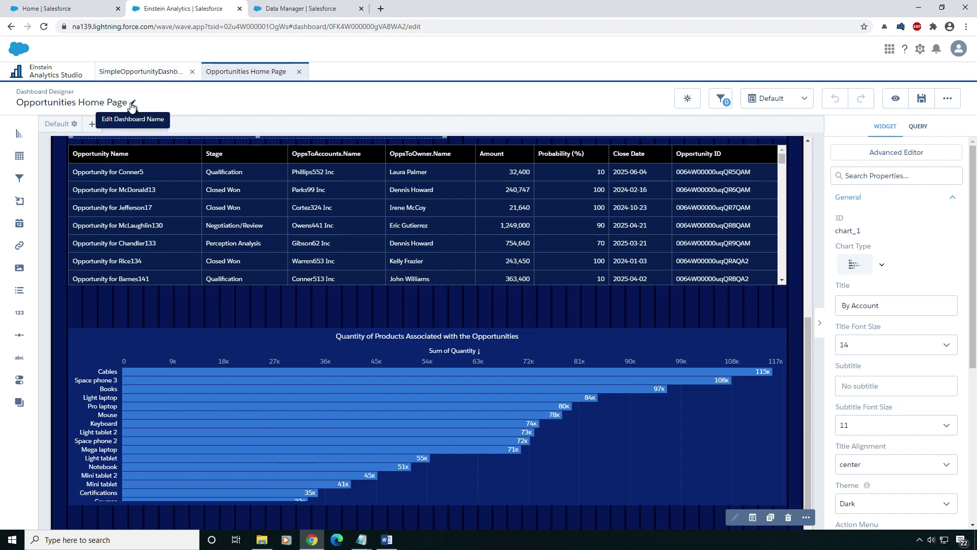
pyautogui.click(146, 79)
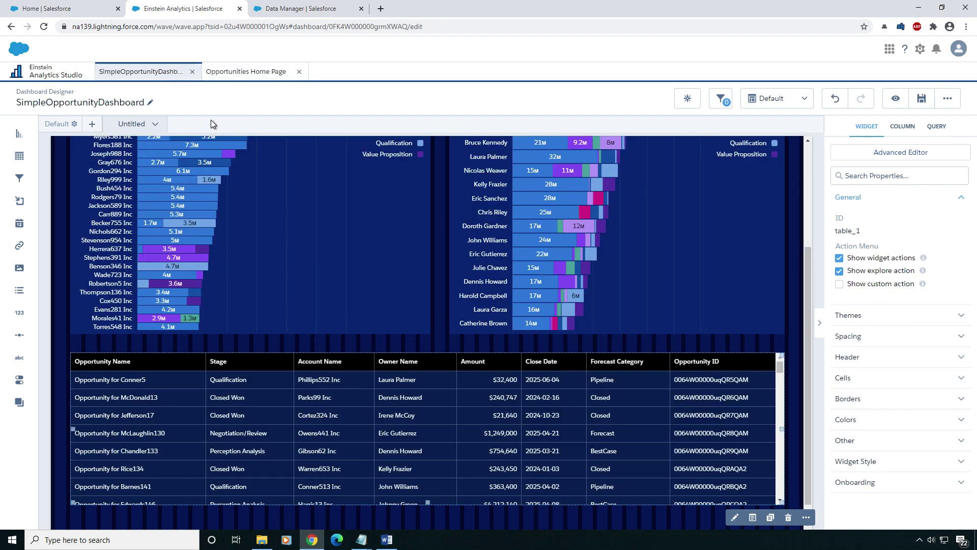
pyautogui.scroll(-1, 808, 332)
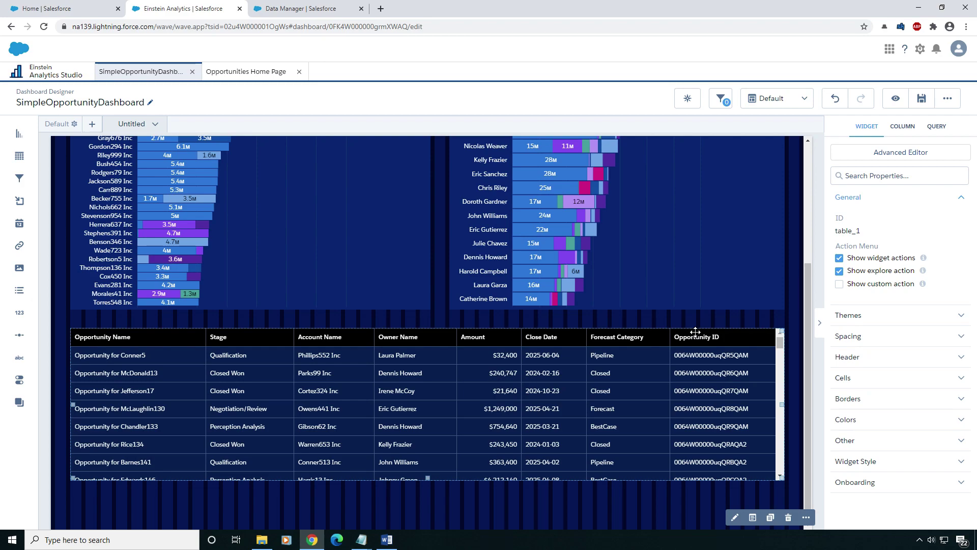
# Open the Data Manager and show the list of dataflows in its monitor.
pyautogui.click(920, 48)
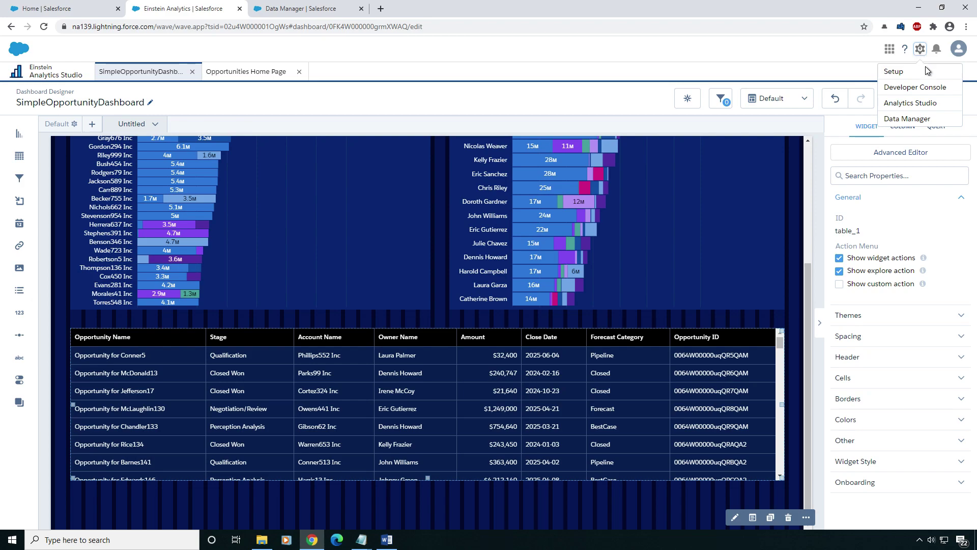
pyautogui.click(905, 119)
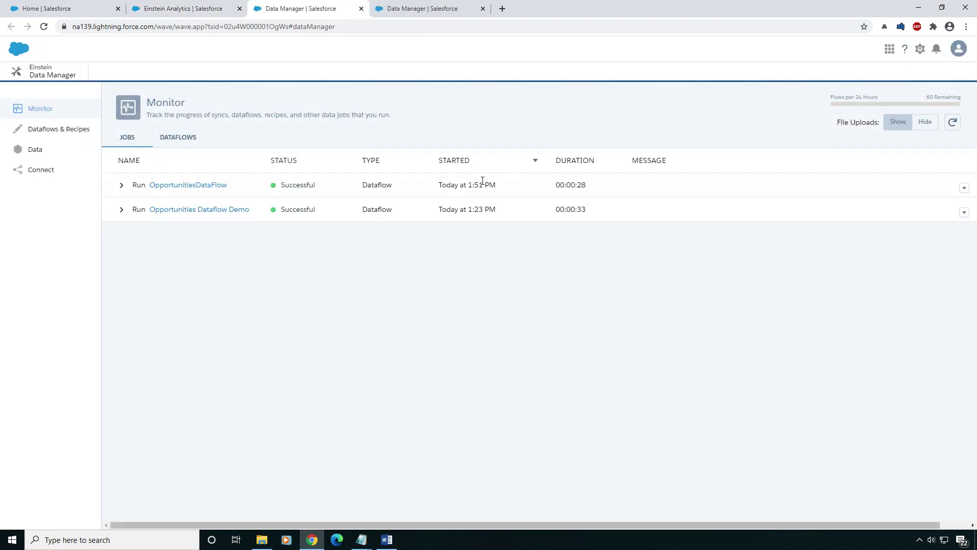
pyautogui.click(187, 135)
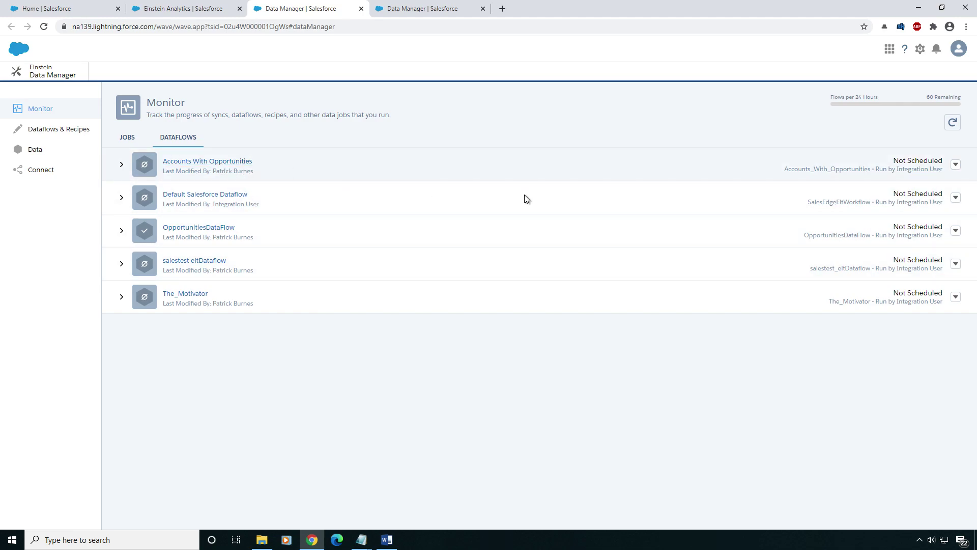
# View the node layout of the Accounts With Opportunities dataflow, and return to the dataflow list.
pyautogui.click(956, 162)
pyautogui.click(954, 182)
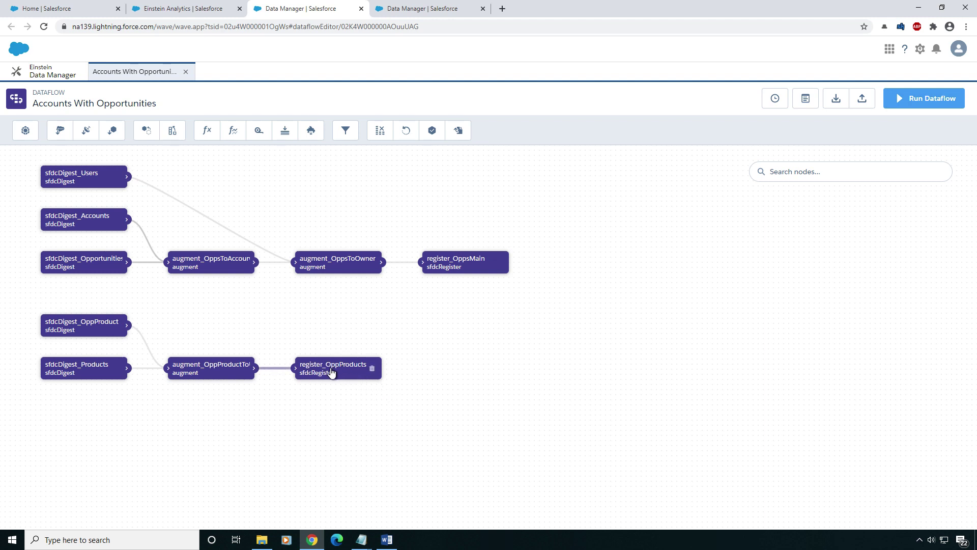
pyautogui.click(54, 72)
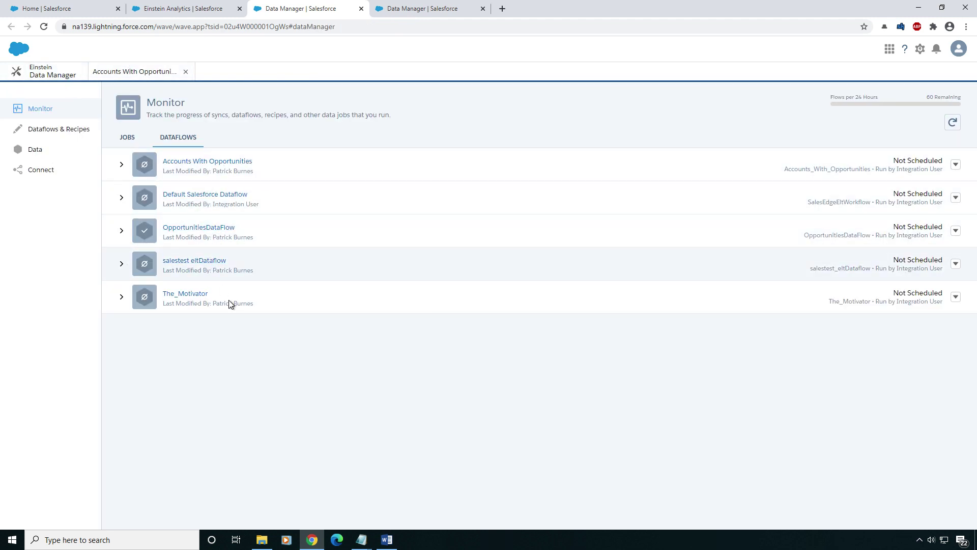
# In OpportunitiesDataFlow, set up an sfdcDigest node named sfdcRegister_Products with Product2 as its source object.
pyautogui.click(956, 231)
pyautogui.click(949, 247)
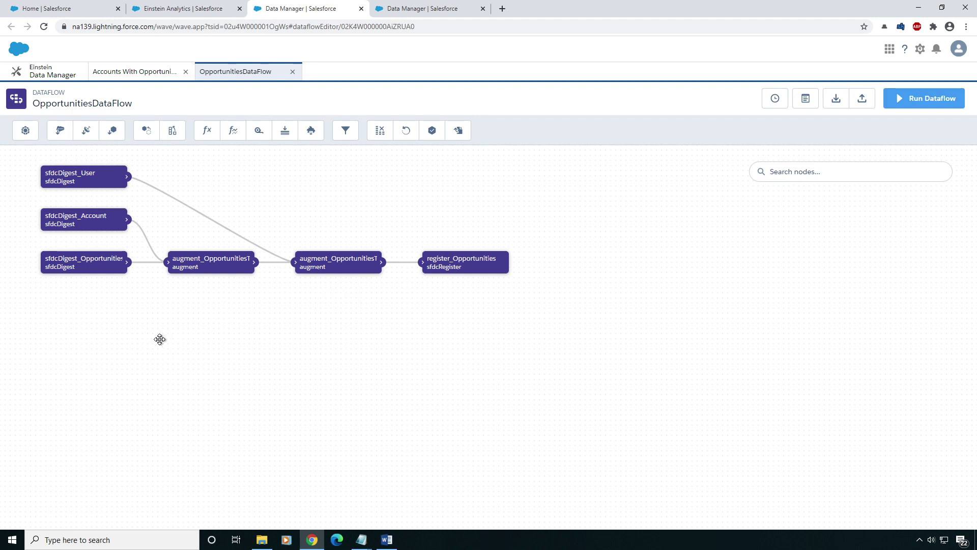
pyautogui.click(60, 130)
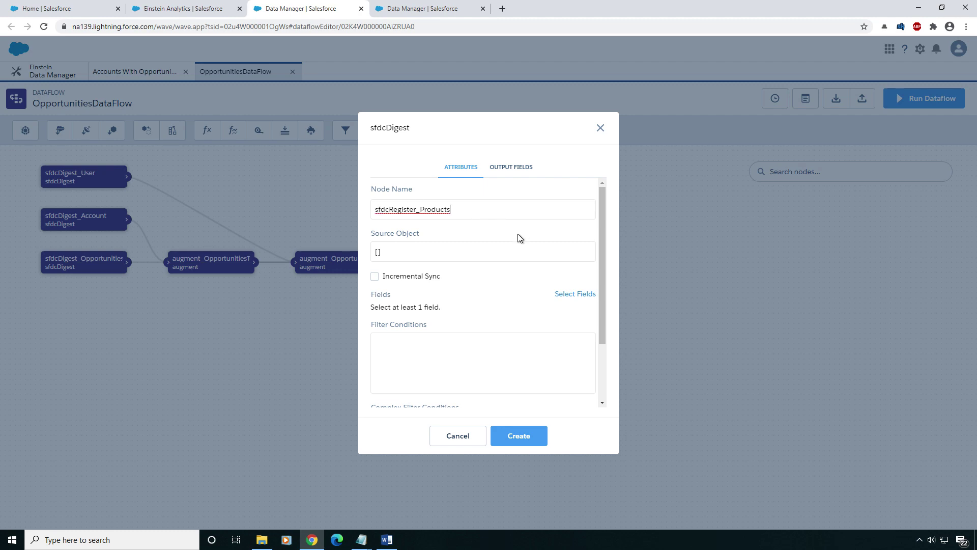
pyautogui.click(484, 254)
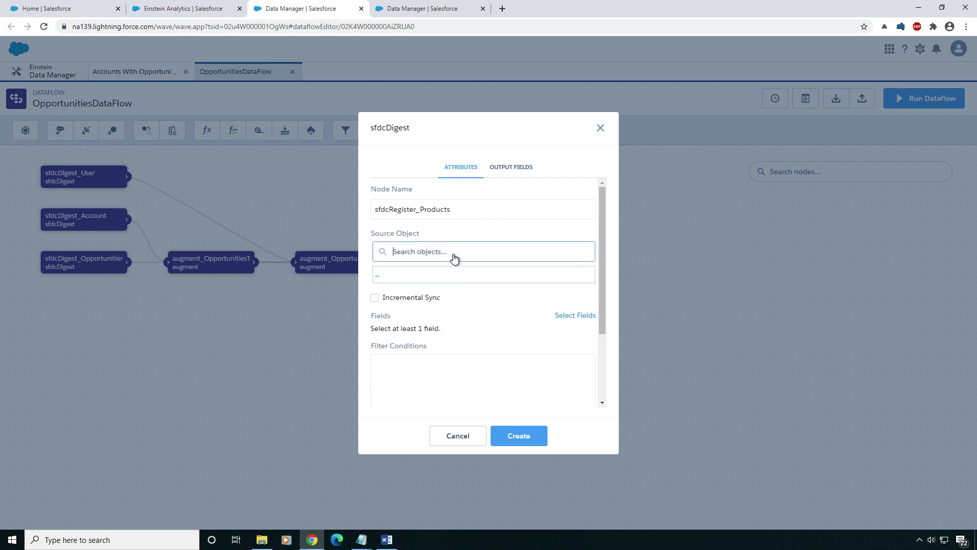
pyautogui.write('prod')
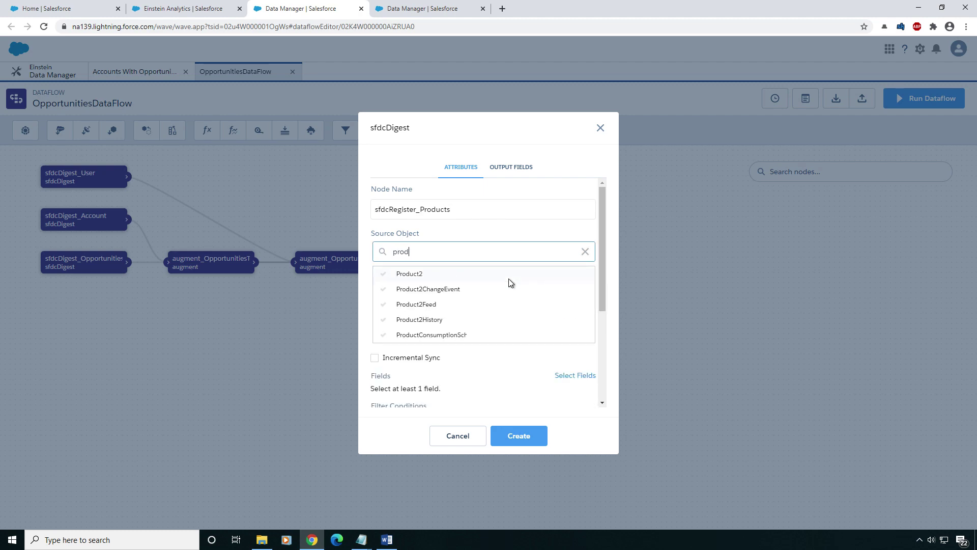
pyautogui.click(434, 275)
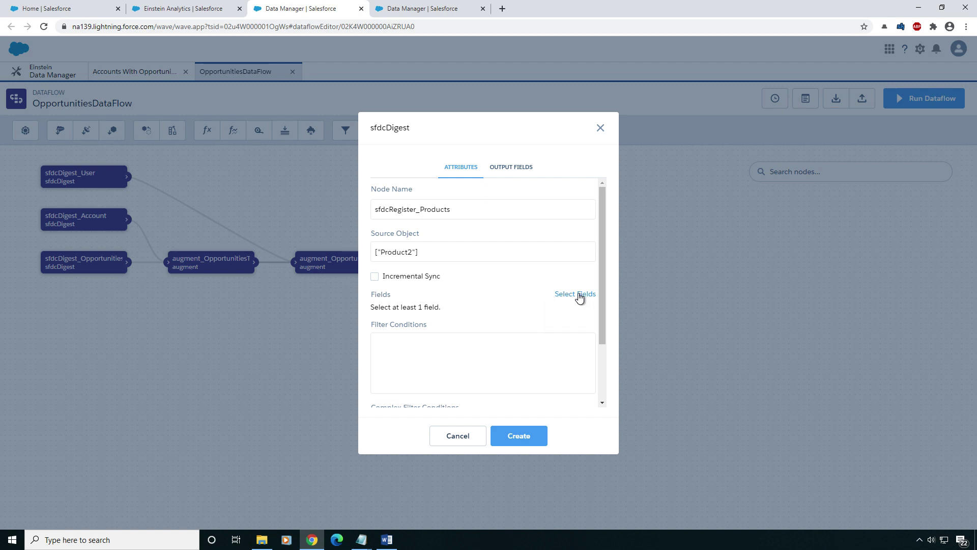
# Select the Id and Name fields for the sfdcRegister_Products node and create it.
pyautogui.click(567, 297)
pyautogui.write('id')
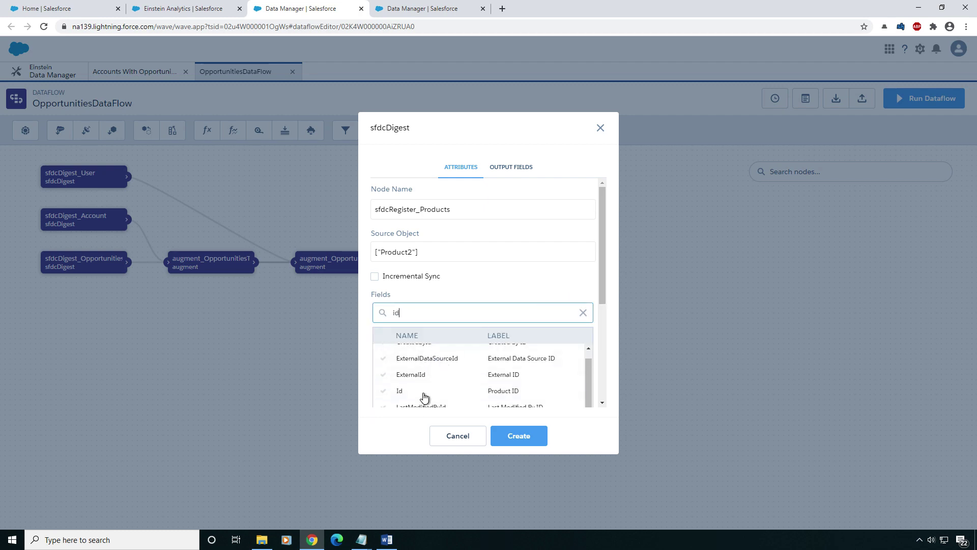
pyautogui.click(419, 397)
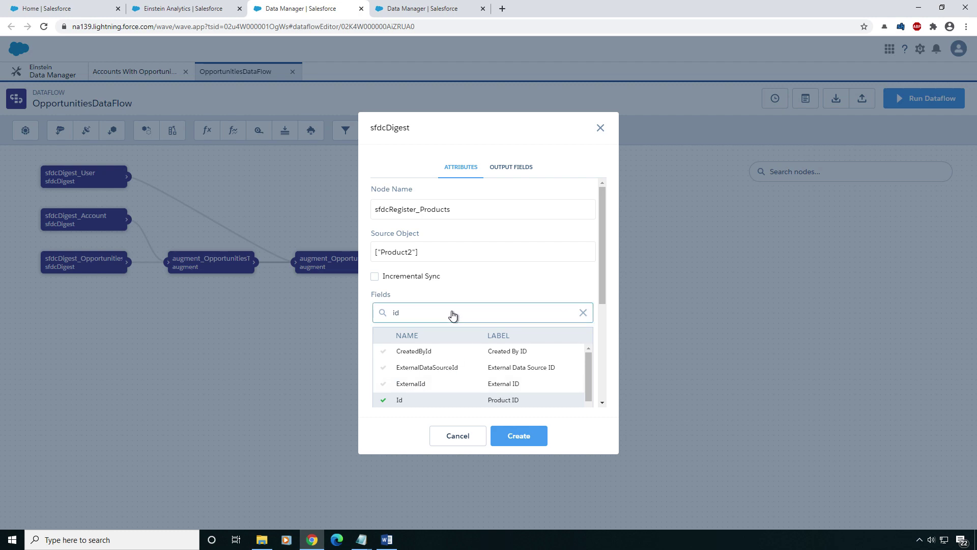
pyautogui.press('BackSpace')
pyautogui.press('BackSpace')
pyautogui.write('name')
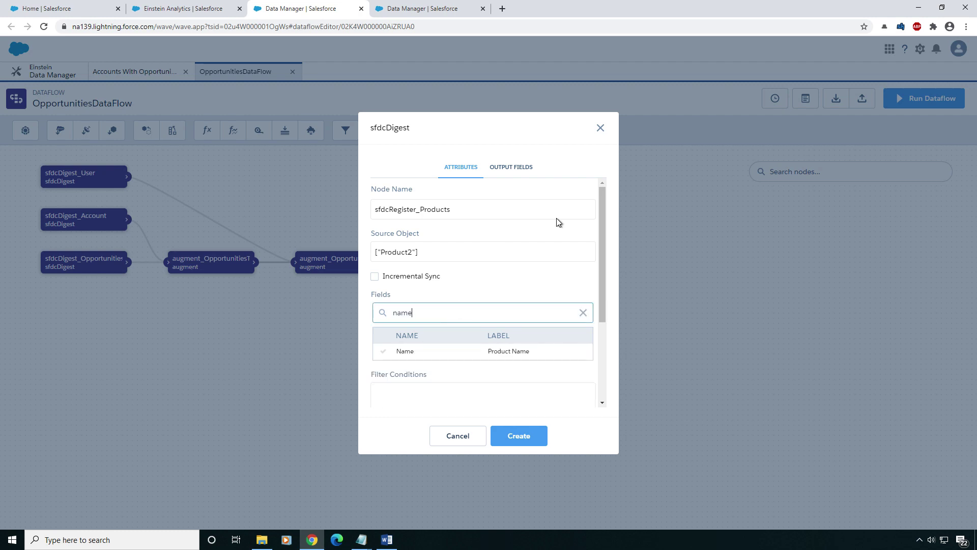
pyautogui.click(421, 353)
pyautogui.click(547, 275)
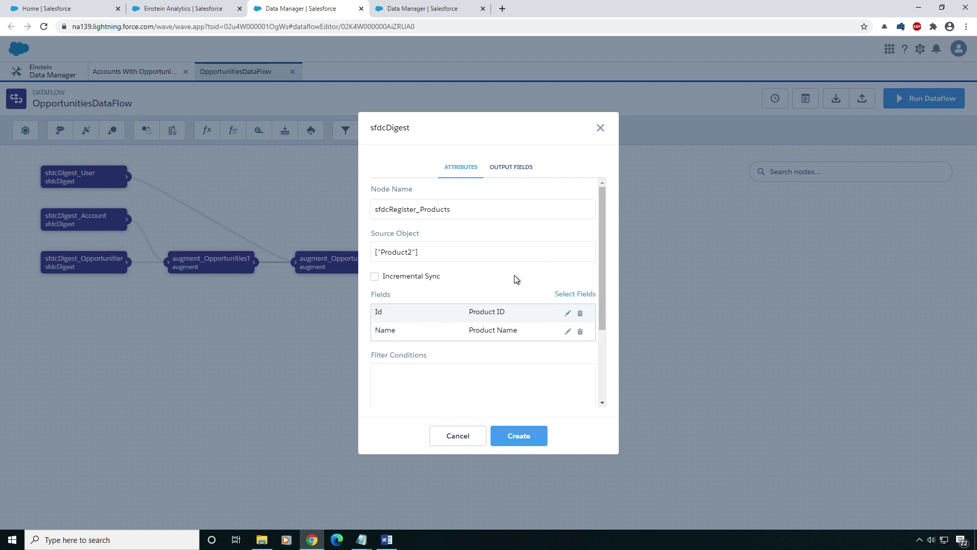
pyautogui.click(528, 442)
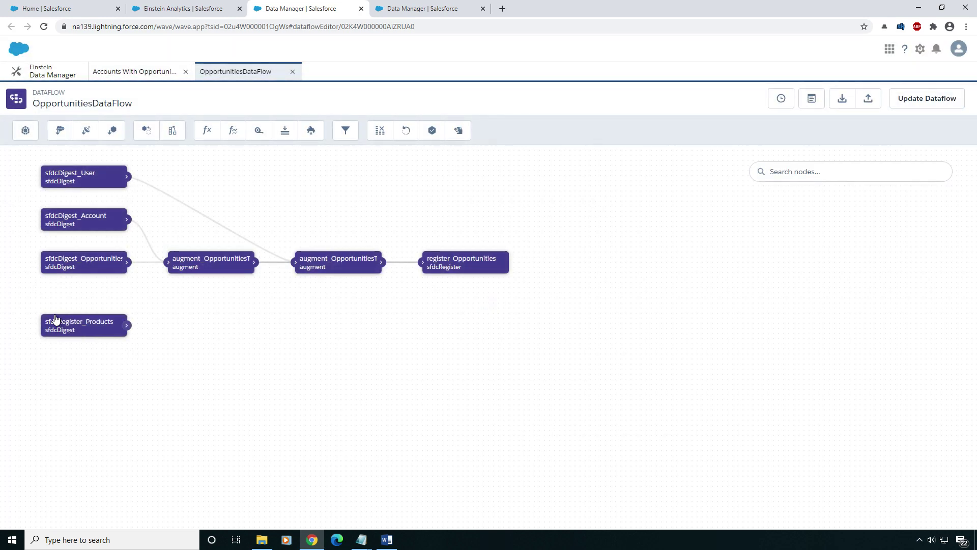
# Set up another sfdcDigest node named sfdcDigest_OpoportunityProduct with OpportunityLineItem as its source object.
pyautogui.click(60, 136)
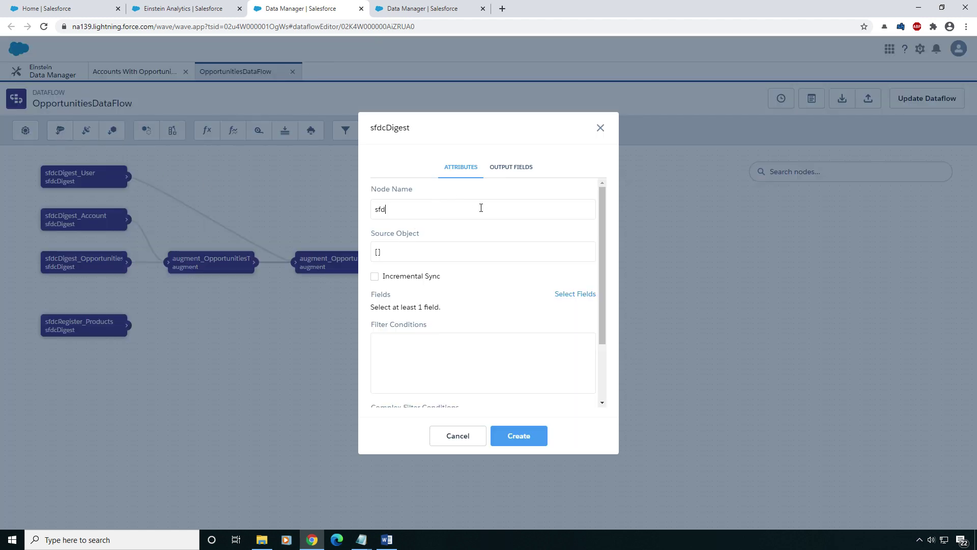
pyautogui.write('sfdcDigest_OpoportunityProduct')
pyautogui.click(427, 253)
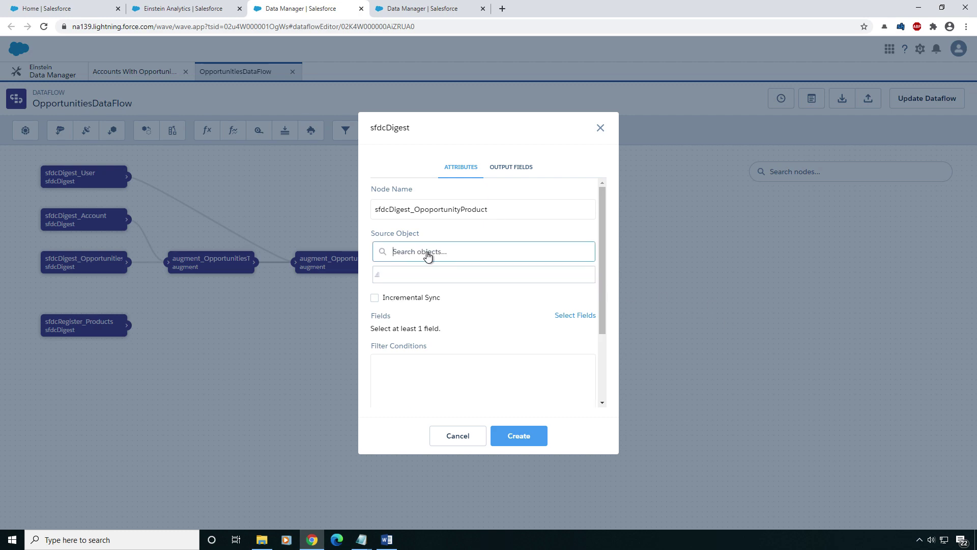
pyautogui.write('oppor')
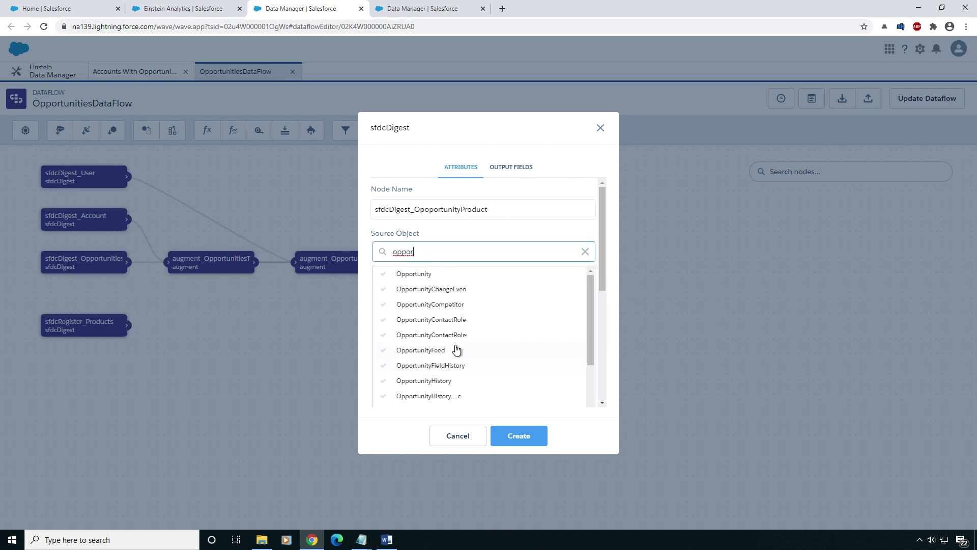
pyautogui.scroll(-2, 458, 350)
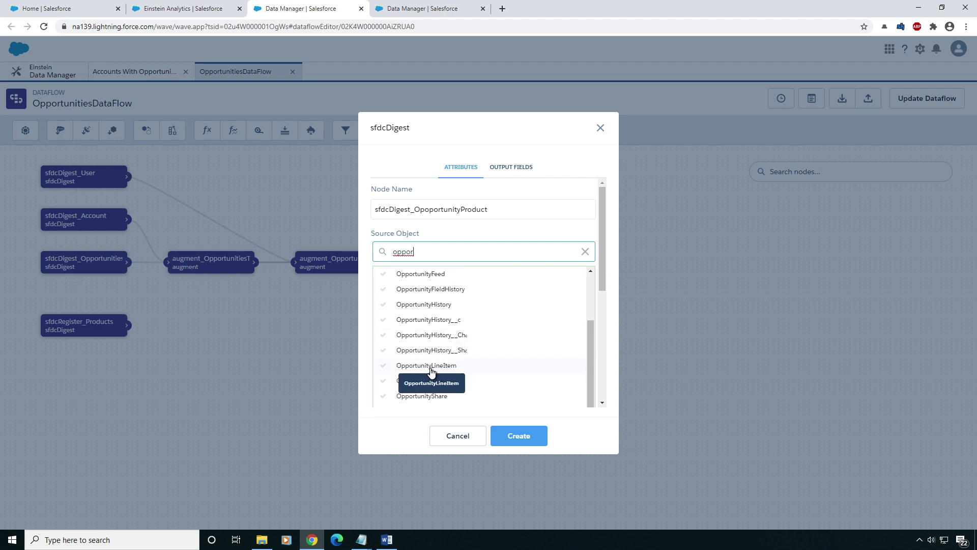
pyautogui.click(439, 366)
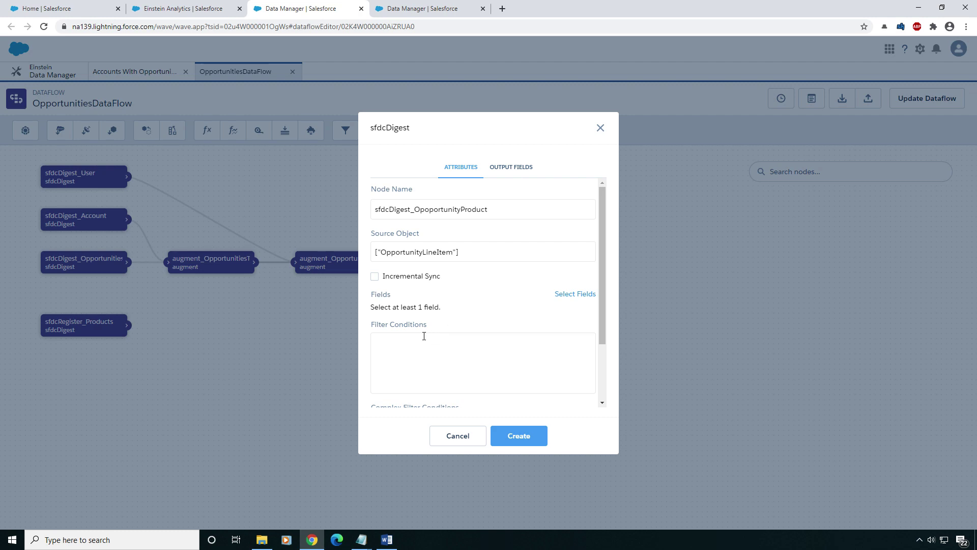
# Select the ListPrice, OpportunityId and Product2Id fields for the sfdcDigest_OpoportunityProduct node.
pyautogui.click(573, 295)
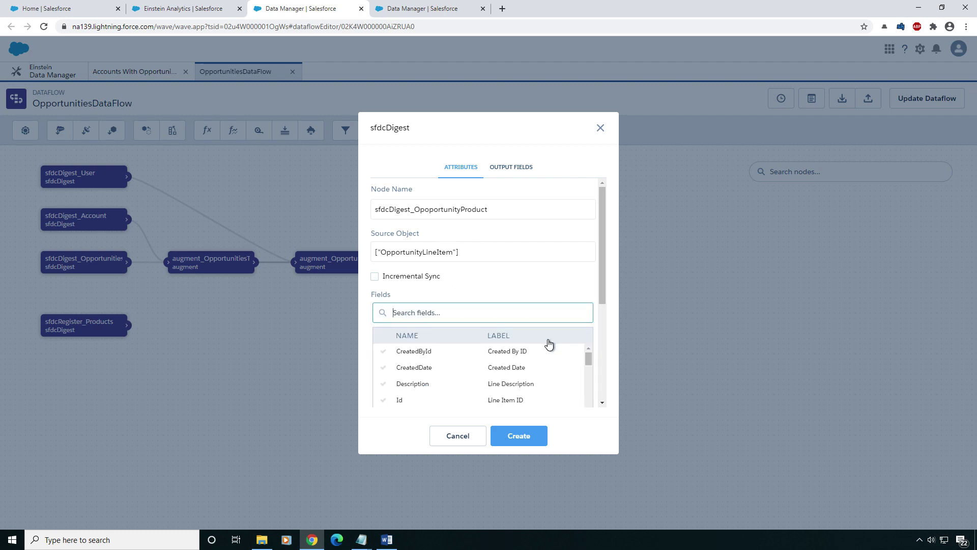
pyautogui.scroll(-1, 437, 323)
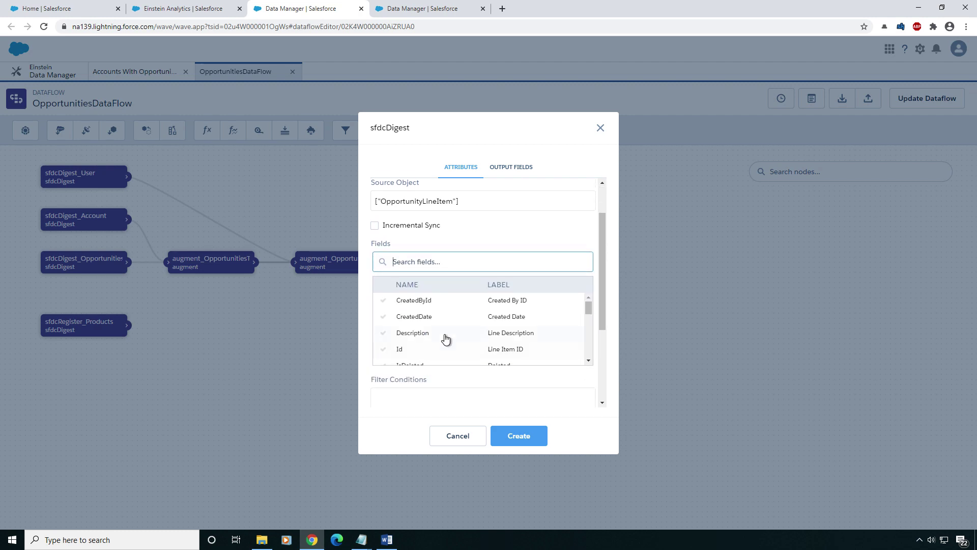
pyautogui.scroll(-3, 458, 321)
pyautogui.click(423, 316)
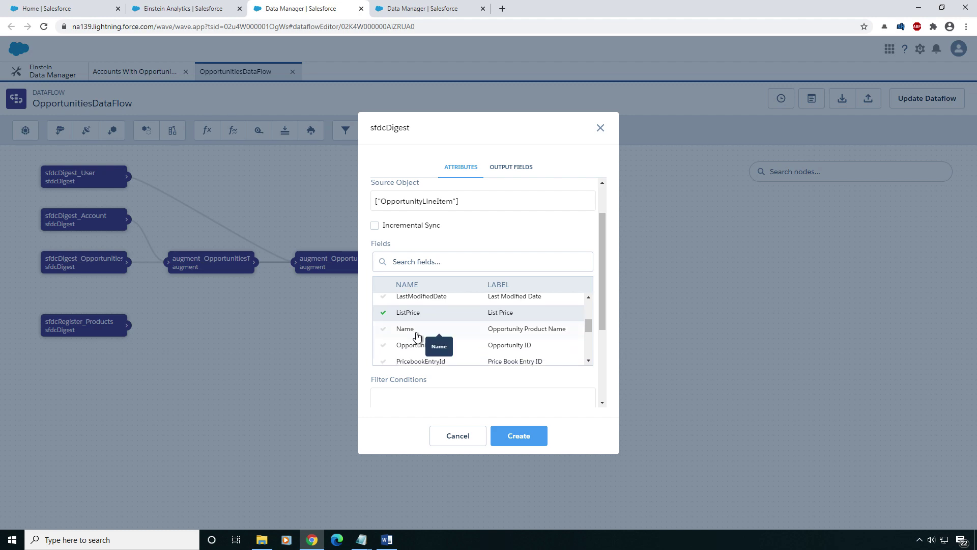
pyautogui.scroll(-1, 430, 336)
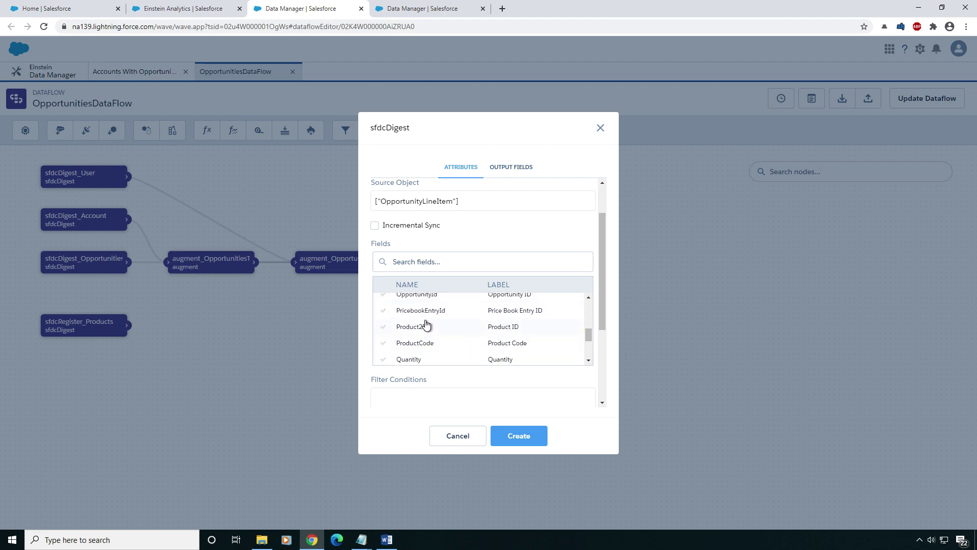
pyautogui.click(407, 299)
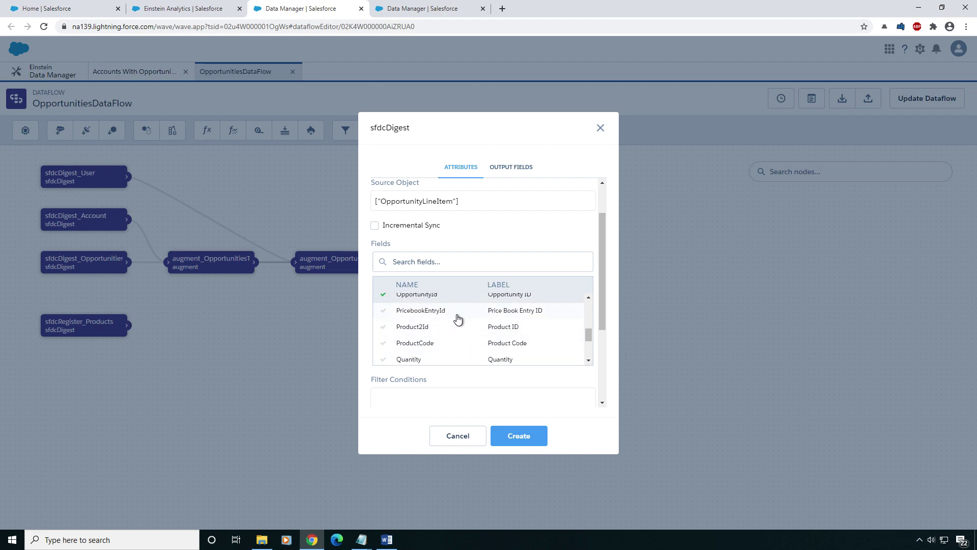
pyautogui.click(421, 331)
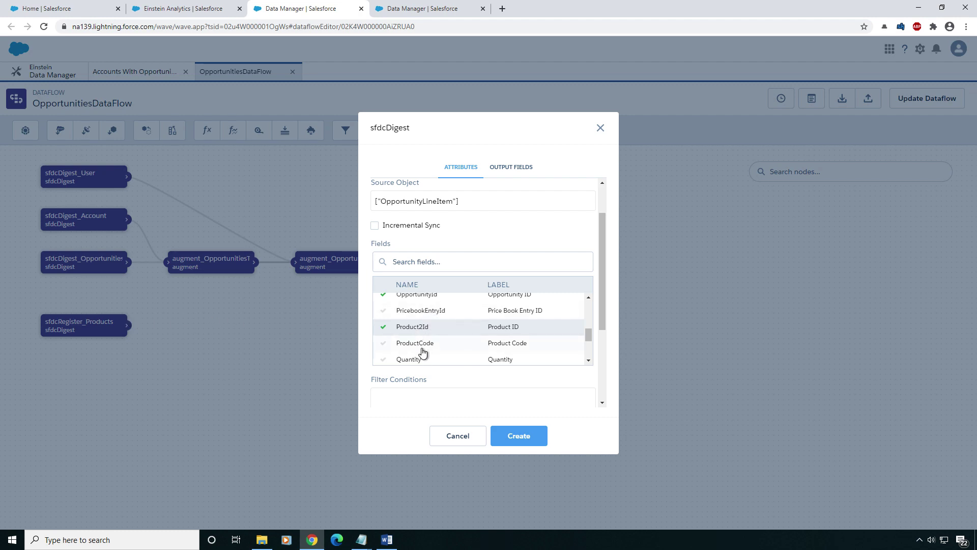
# Add the ProductCode, Quantity, UnitPrice and TotalPrice fields, create the node, and place it below sfdcRegister_Products.
pyautogui.scroll(-2, 427, 340)
pyautogui.click(406, 312)
pyautogui.scroll(-1, 438, 318)
pyautogui.scroll(-1, 425, 328)
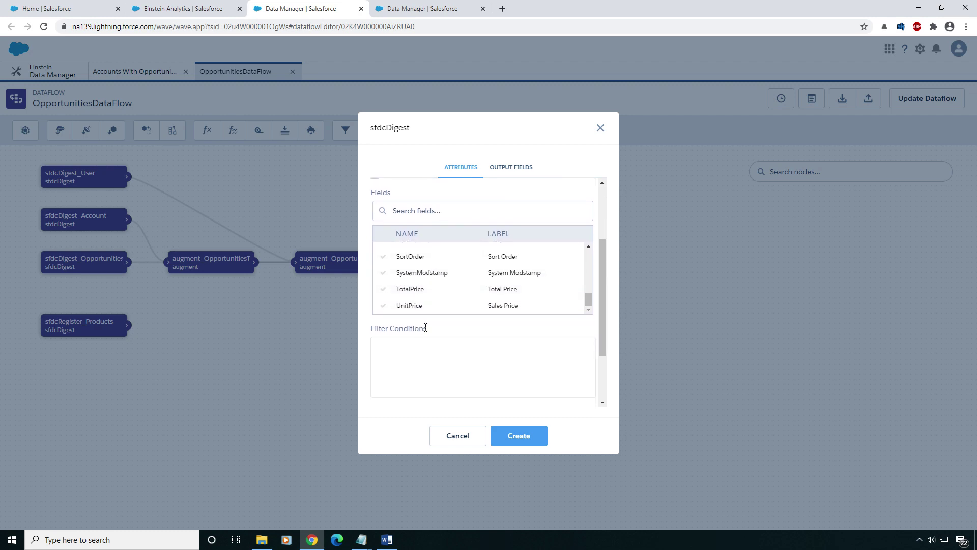
pyautogui.click(450, 306)
pyautogui.click(439, 290)
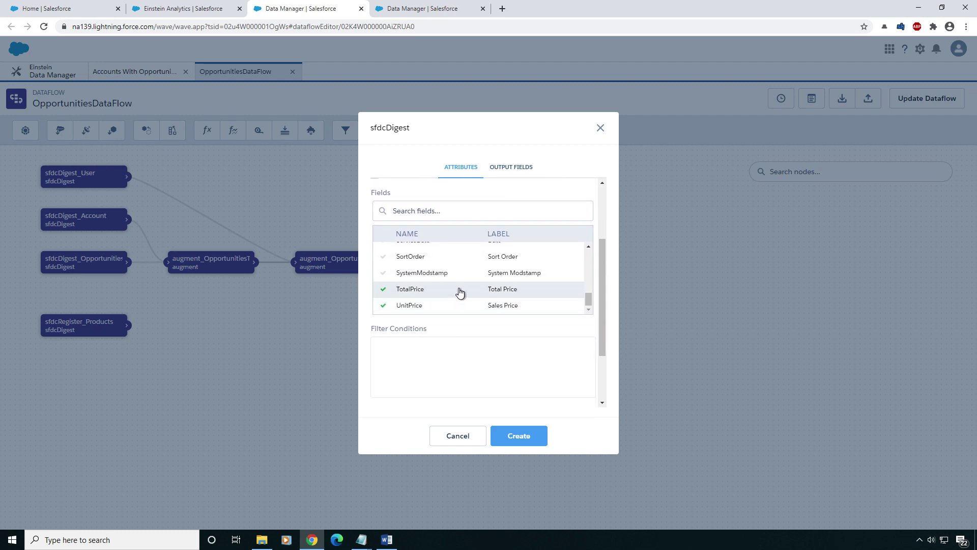
pyautogui.click(521, 436)
pyautogui.moveTo(77, 387); pyautogui.dragTo(71, 375)
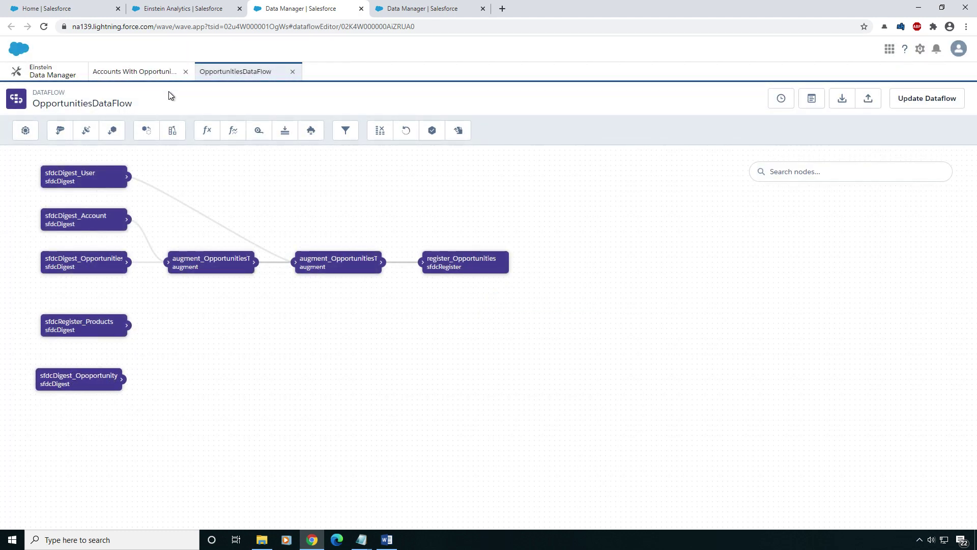
# Set up an augment node named augment_OppProductToProduct with sfdcDigest_OpoportunityProduct as left source and Product2Id as left key.
pyautogui.click(173, 133)
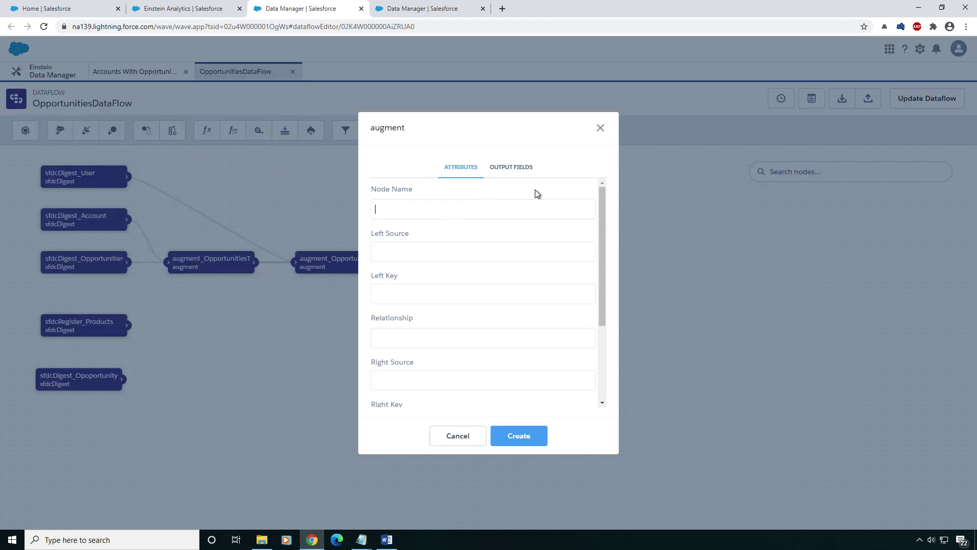
pyautogui.write('augment_OppProductToProduct')
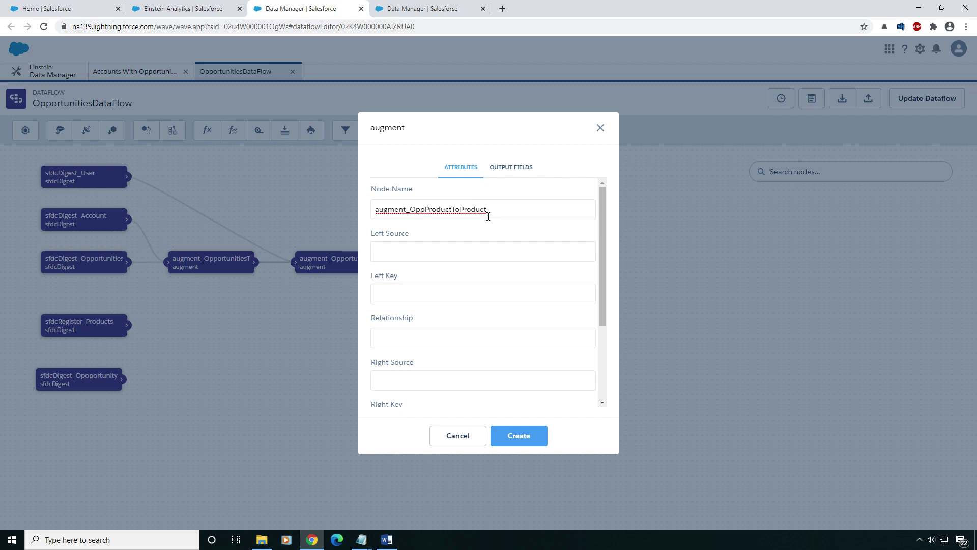
pyautogui.click(417, 253)
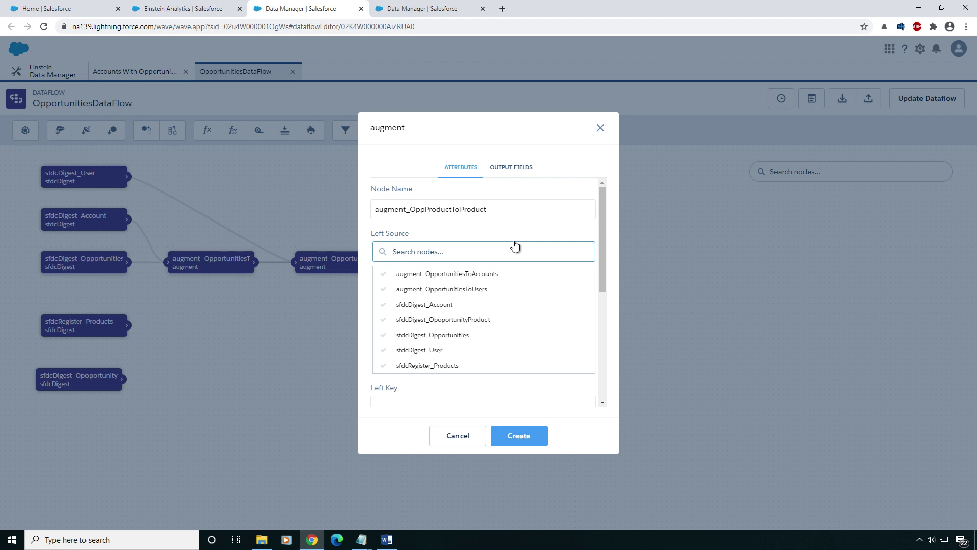
pyautogui.write('sf')
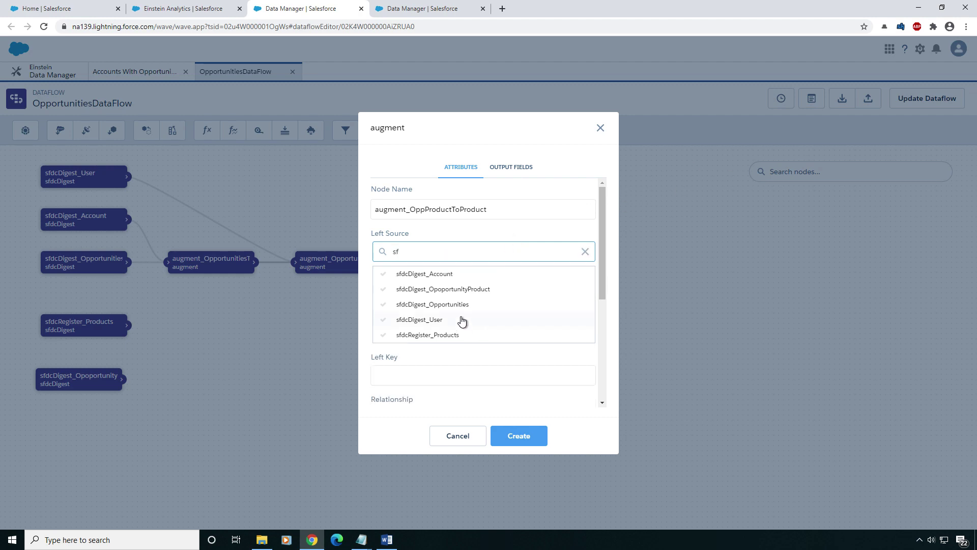
pyautogui.click(445, 286)
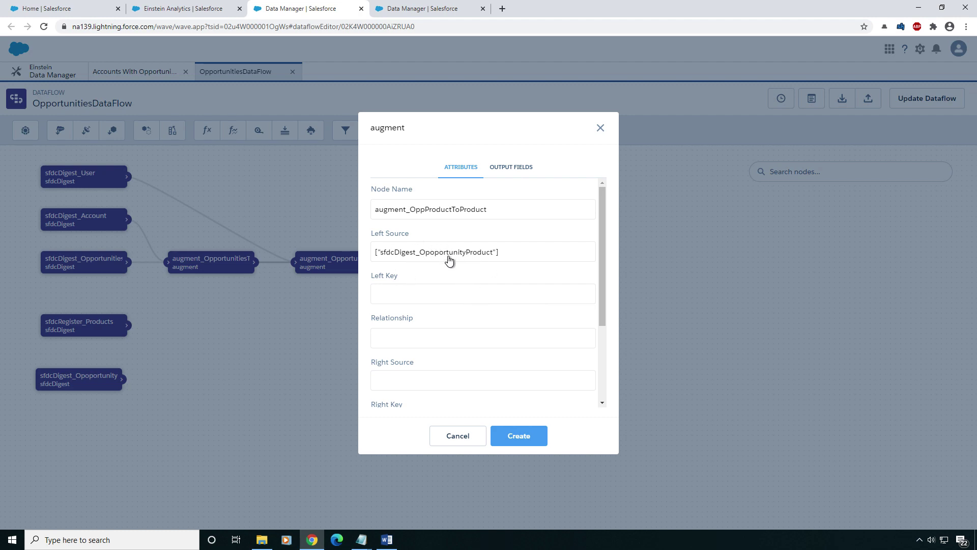
pyautogui.click(436, 294)
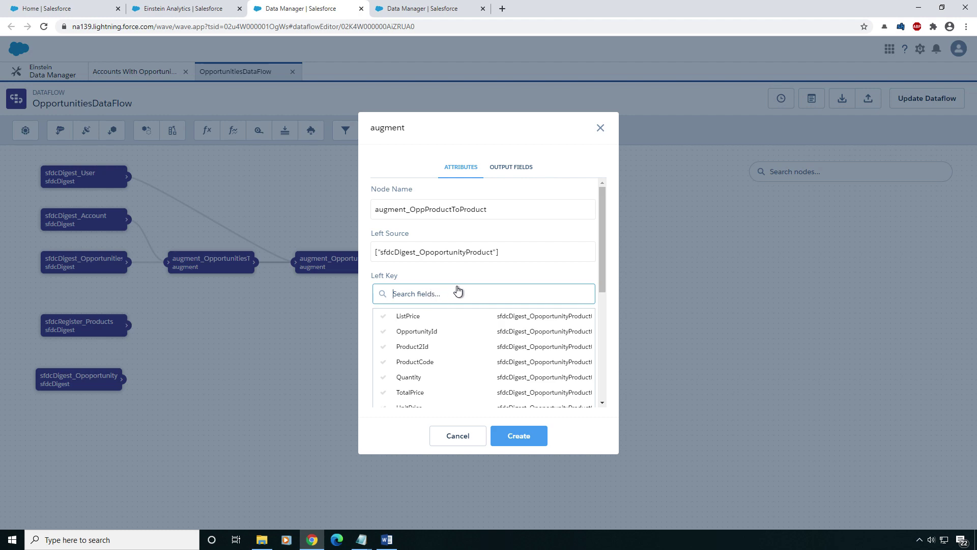
pyautogui.write('id')
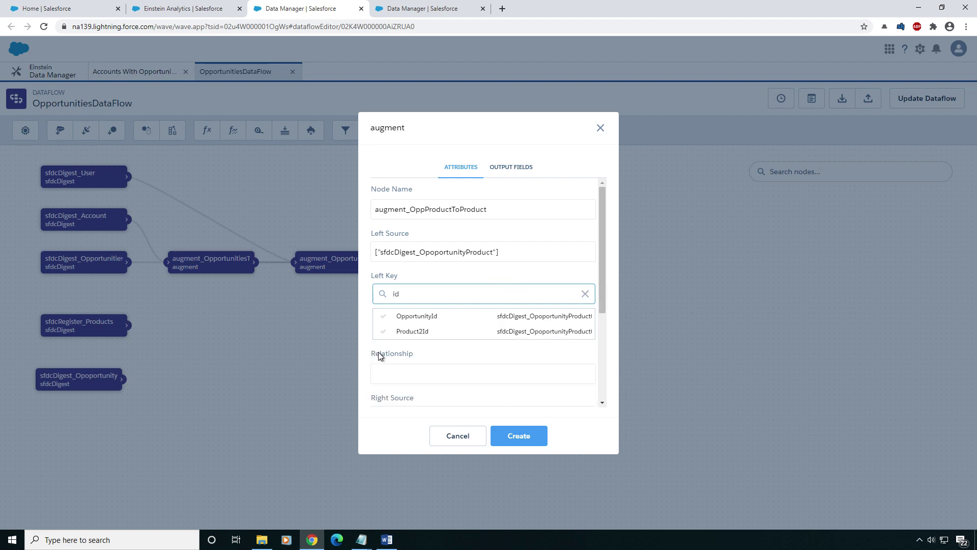
pyautogui.click(437, 332)
pyautogui.click(462, 272)
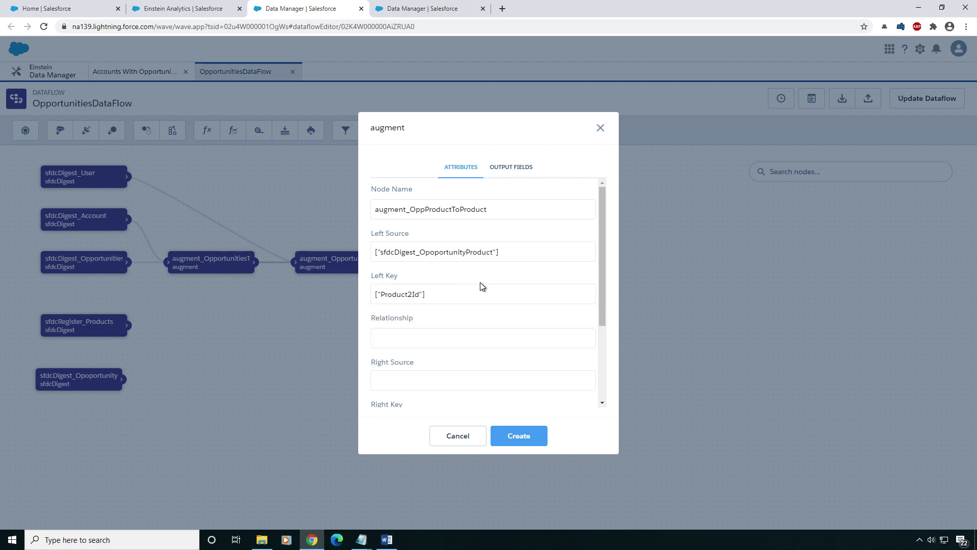
# Set the augment node's relationship to OppProductToProduct by copying that part of its node name.
pyautogui.moveTo(493, 209); pyautogui.dragTo(413, 209)
pyautogui.hotkey('ctrl', 'c')
pyautogui.click(408, 338)
pyautogui.hotkey('ctrl', 'v')
# Set the augment node's right source to sfdcRegister_Products and its right key to Id.
pyautogui.scroll(-1, 429, 350)
pyautogui.click(428, 331)
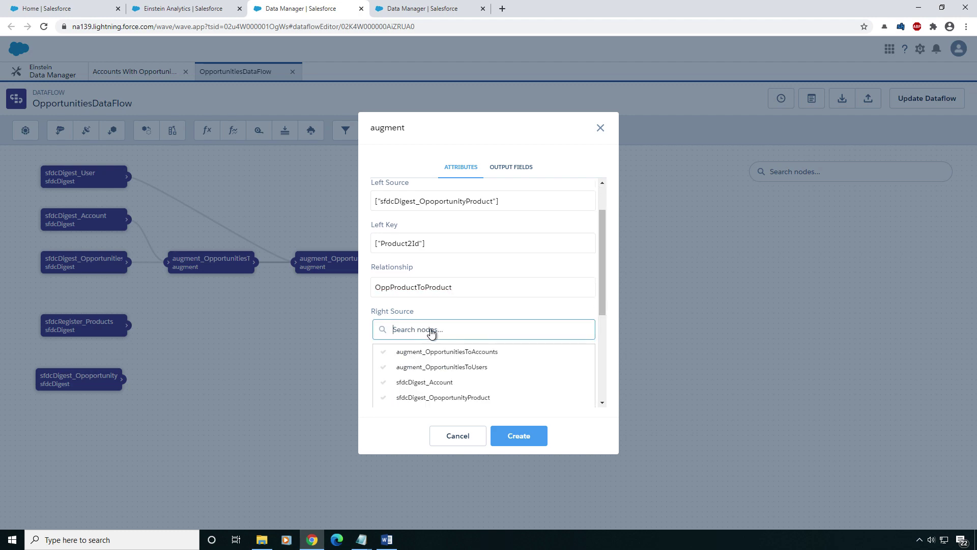
pyautogui.write('sfdc')
pyautogui.scroll(-1, 469, 363)
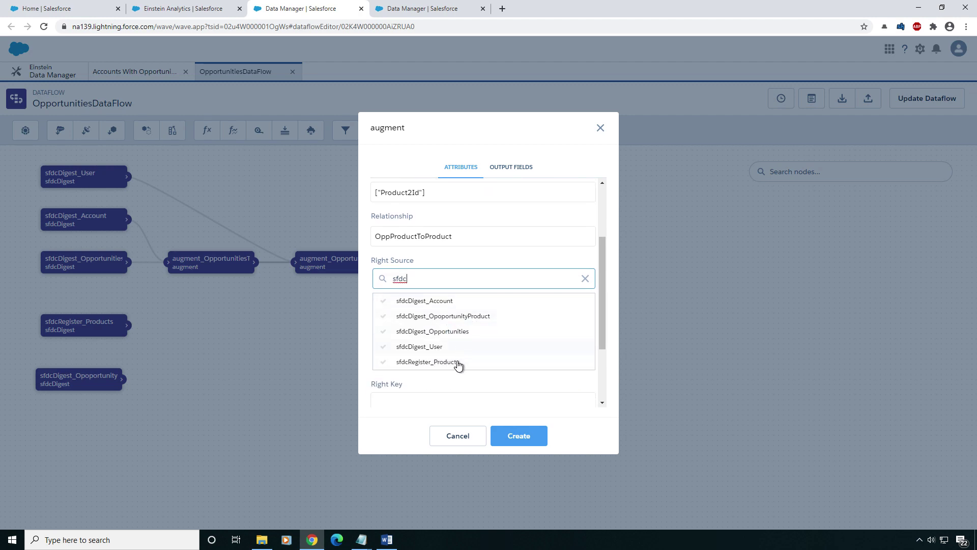
pyautogui.click(458, 362)
pyautogui.scroll(-2, 419, 352)
pyautogui.click(451, 327)
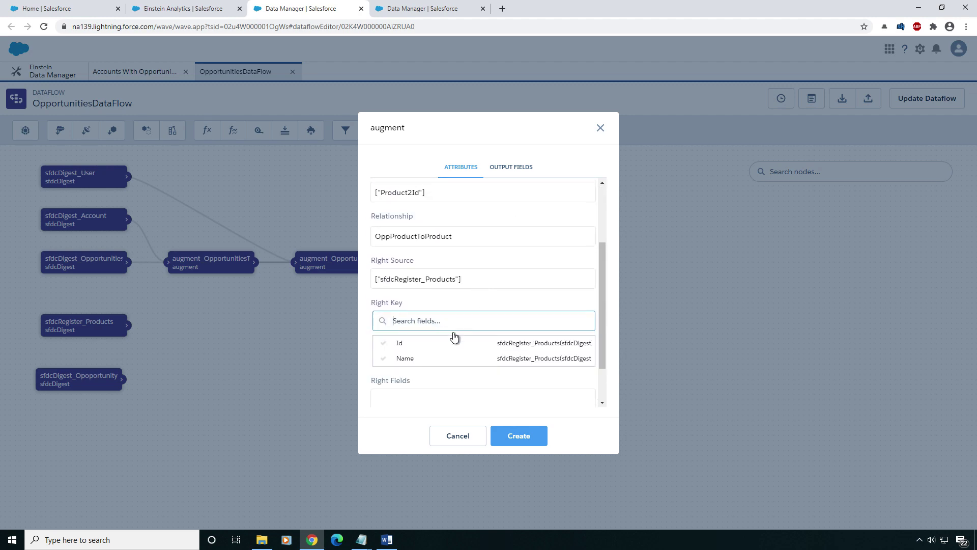
pyautogui.click(422, 344)
pyautogui.click(466, 304)
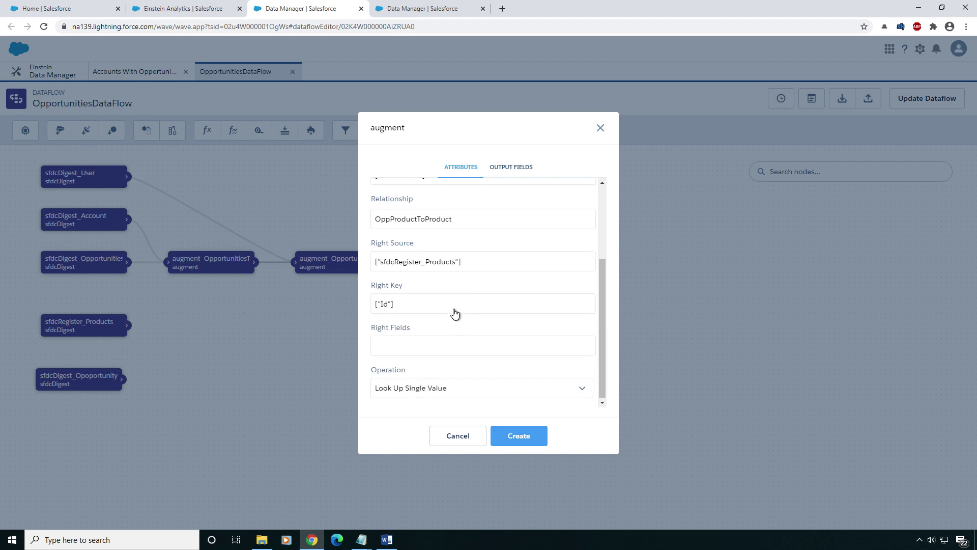
# Choose Name as the right field and create the augment_OppProductToProduct node.
pyautogui.click(430, 347)
pyautogui.click(416, 382)
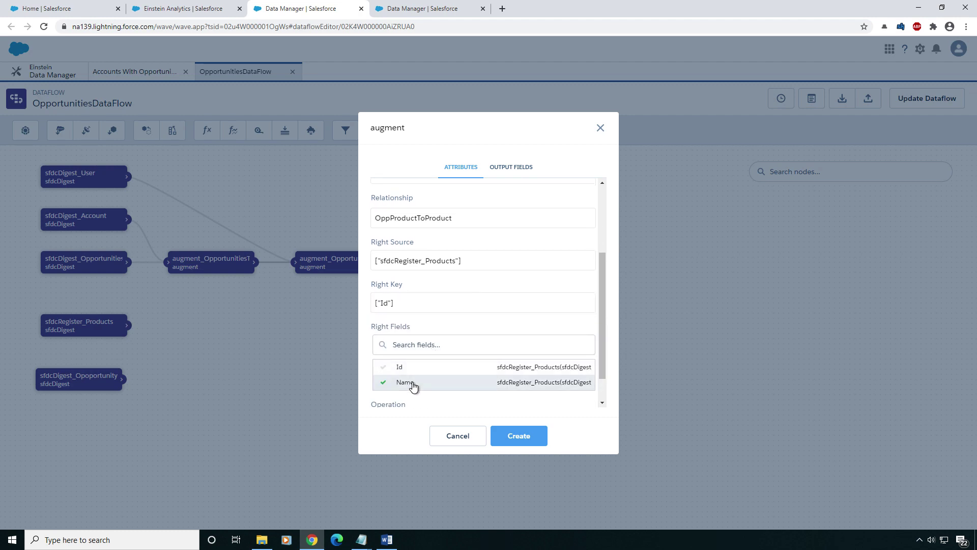
pyautogui.click(469, 324)
pyautogui.click(509, 435)
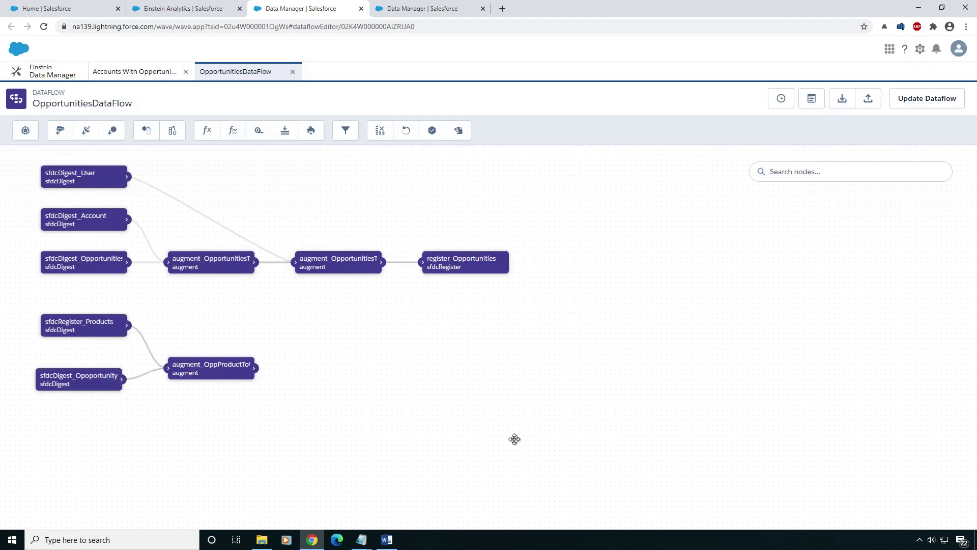
# Correct the misspelled opportunity product digest node's name to sfdcDigest_OpportunityProduct and save the node.
pyautogui.click(83, 378)
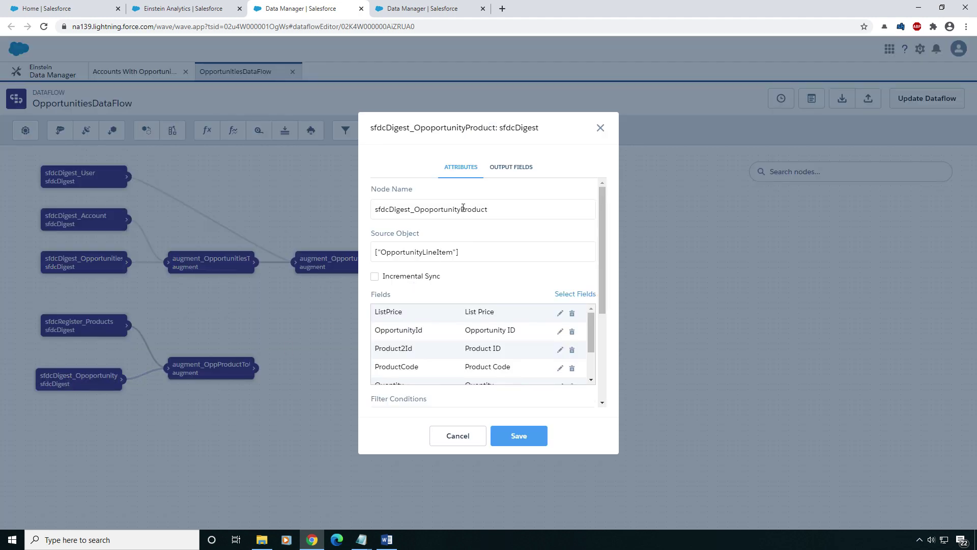
pyautogui.click(426, 213)
pyautogui.press('BackSpace')
pyautogui.click(519, 436)
# Move the augment_OppProductToProduct node further from its two sources and review its attributes.
pyautogui.moveTo(213, 372); pyautogui.dragTo(273, 354)
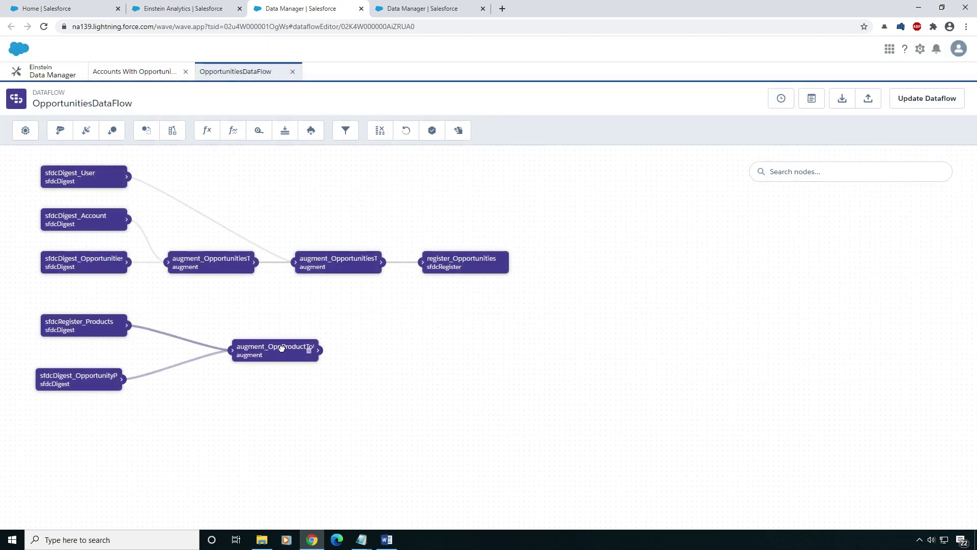
pyautogui.click(270, 351)
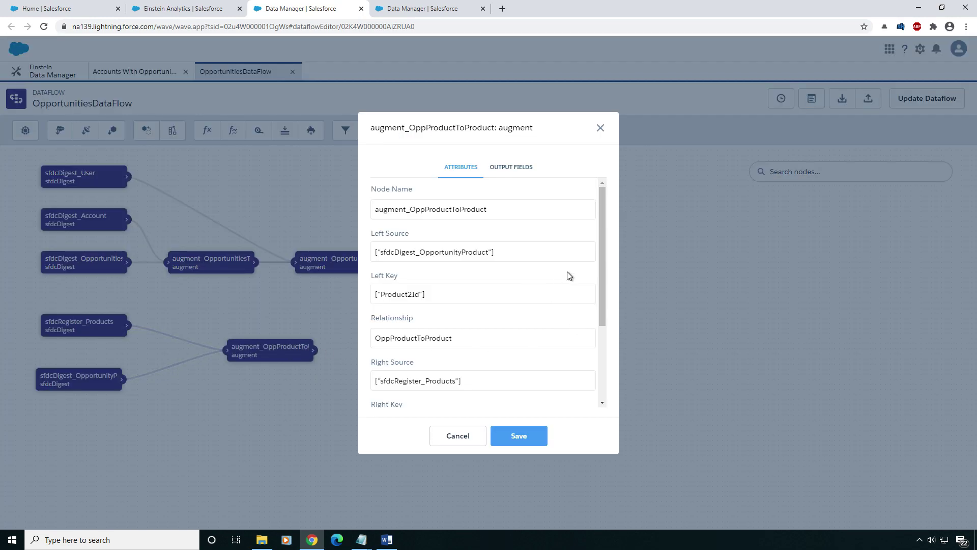
pyautogui.moveTo(604, 262); pyautogui.dragTo(591, 213)
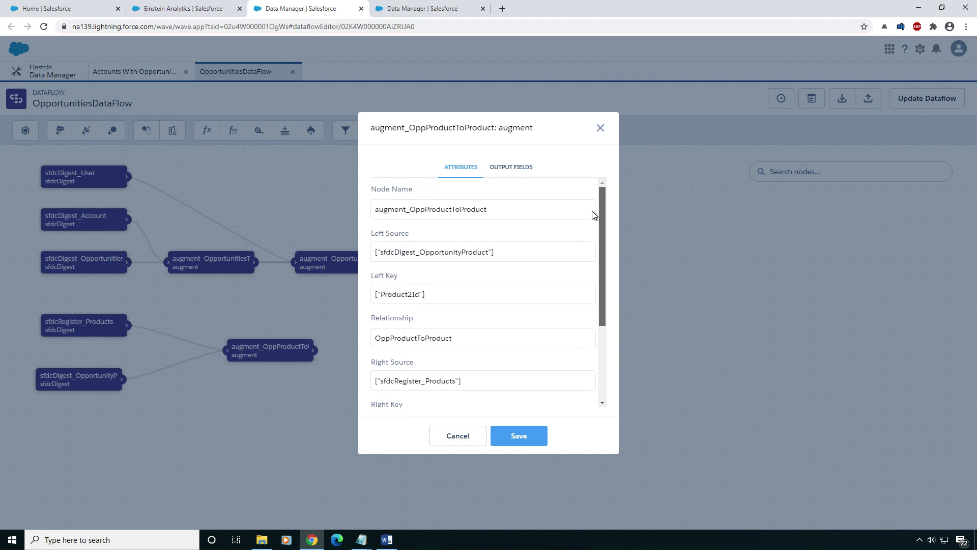
pyautogui.scroll(-3, 591, 210)
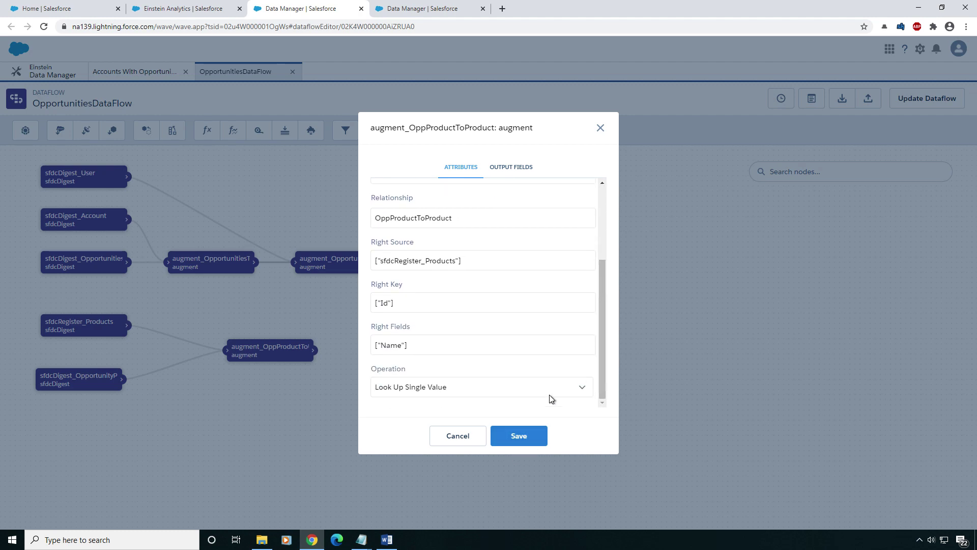
pyautogui.click(601, 127)
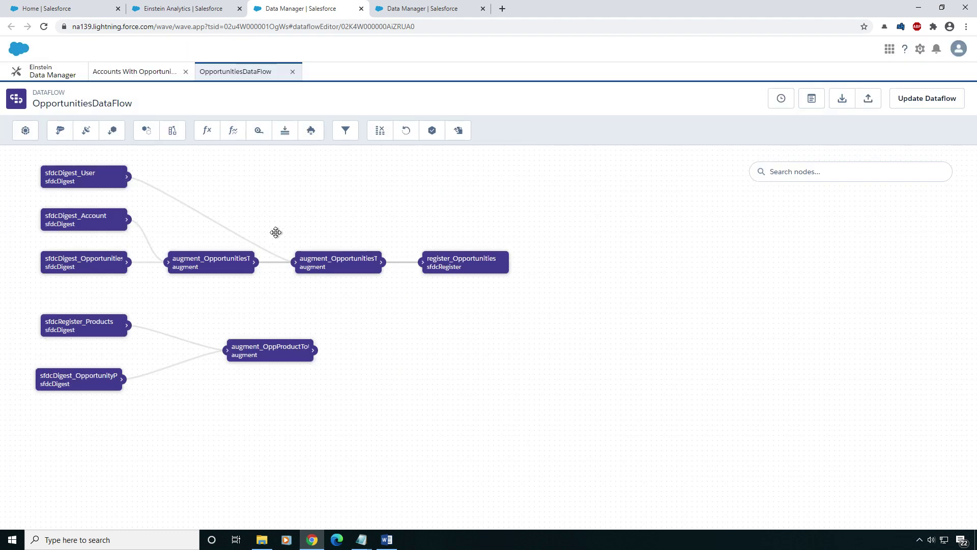
# Add an sfdcRegister node named register_OpportunityProductsDataSet with augment_OppProductToProduct as its source node.
pyautogui.click(432, 132)
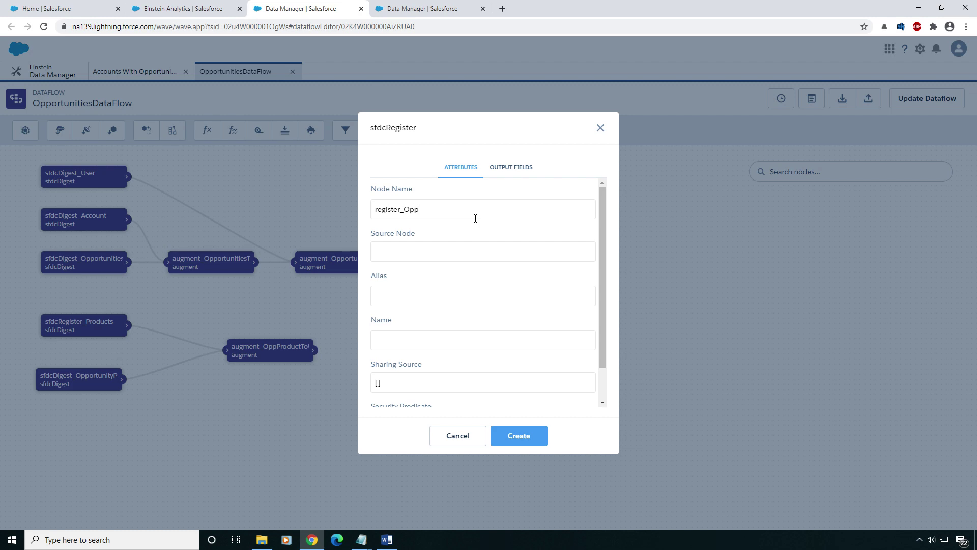
pyautogui.write('unityProducts')
pyautogui.click(507, 219)
pyautogui.write('Date')
pyautogui.click(479, 258)
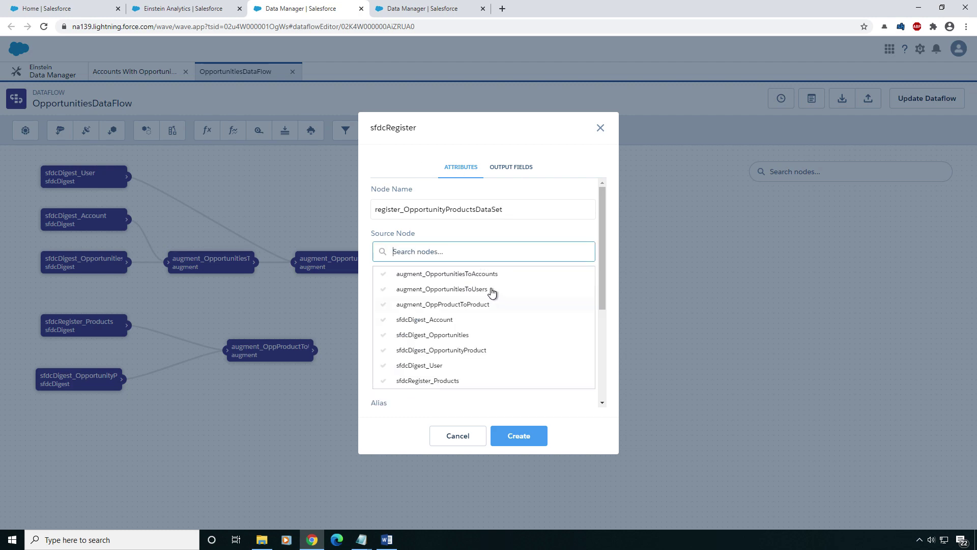
pyautogui.click(466, 308)
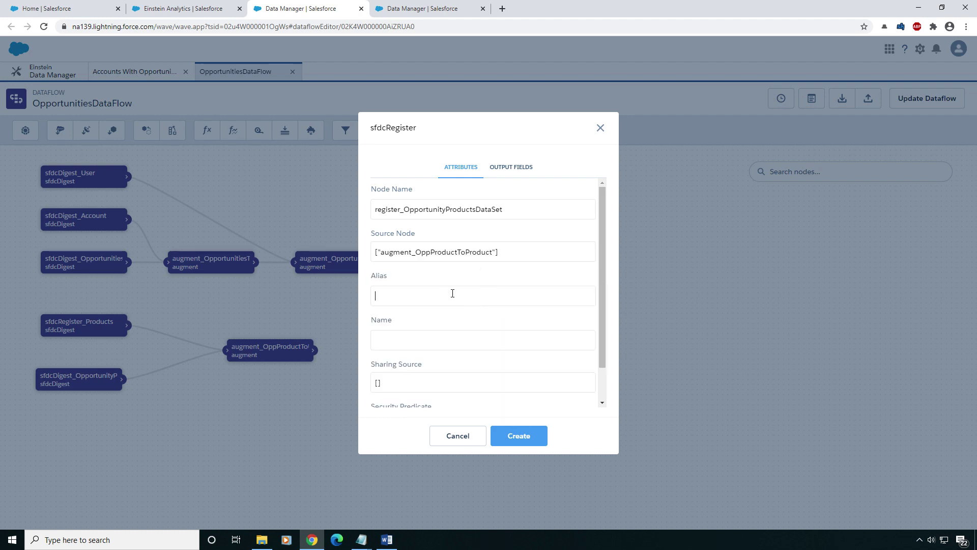
# Set the register node's alias and name to OpportunityProductsDataSet, create it, and place it to the right of the augment node.
pyautogui.moveTo(522, 204); pyautogui.dragTo(408, 212)
pyautogui.hotkey('ctrl', 'c')
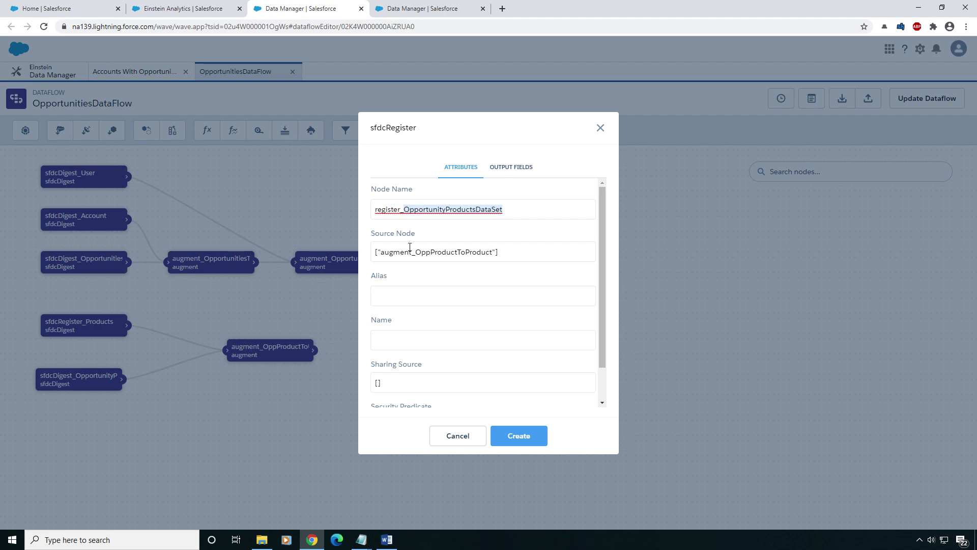
pyautogui.click(407, 294)
pyautogui.hotkey('ctrl', 'v')
pyautogui.click(400, 340)
pyautogui.hotkey('ctrl', 'v')
pyautogui.scroll(-1, 493, 296)
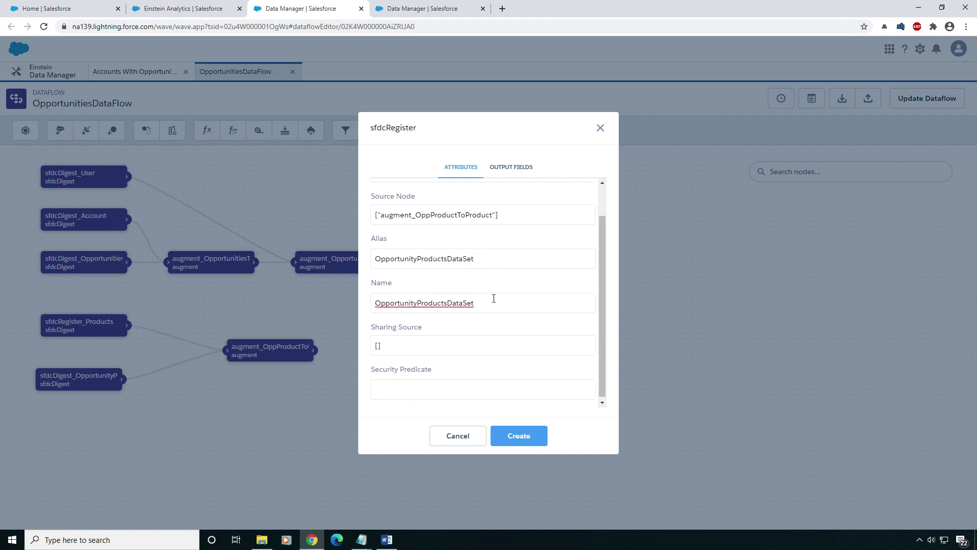
pyautogui.click(521, 435)
pyautogui.moveTo(328, 362); pyautogui.dragTo(441, 355)
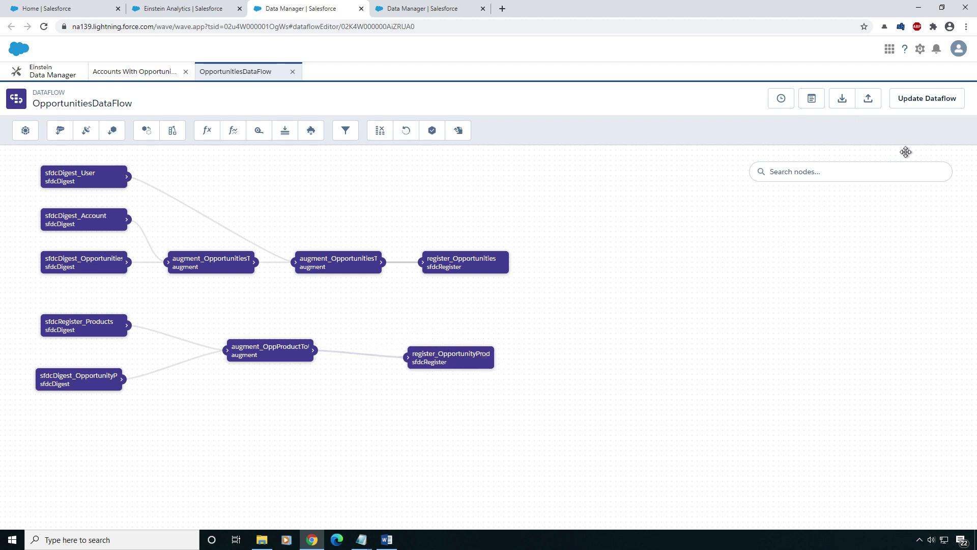
# Update OpportunitiesDataFlow with the new nodes and run it.
pyautogui.click(931, 99)
pyautogui.click(627, 325)
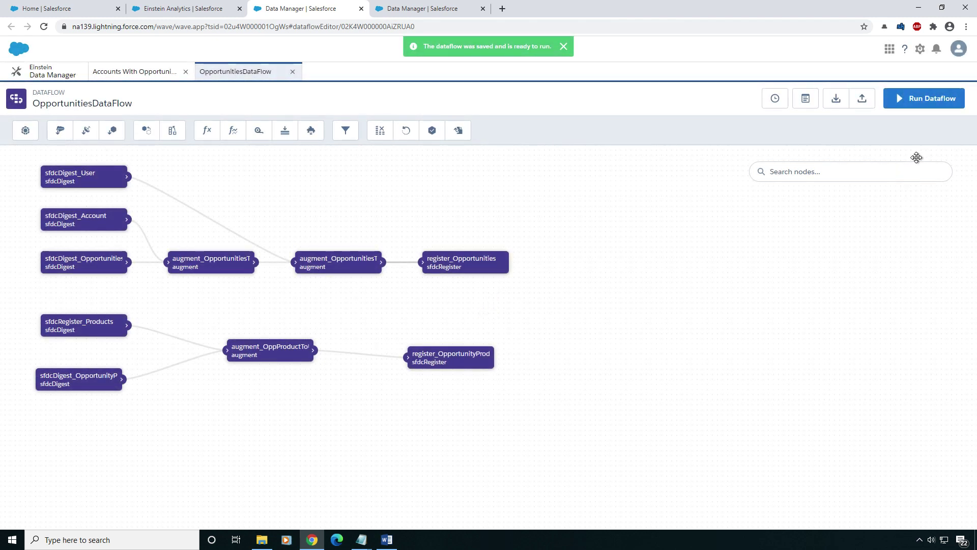
pyautogui.click(930, 100)
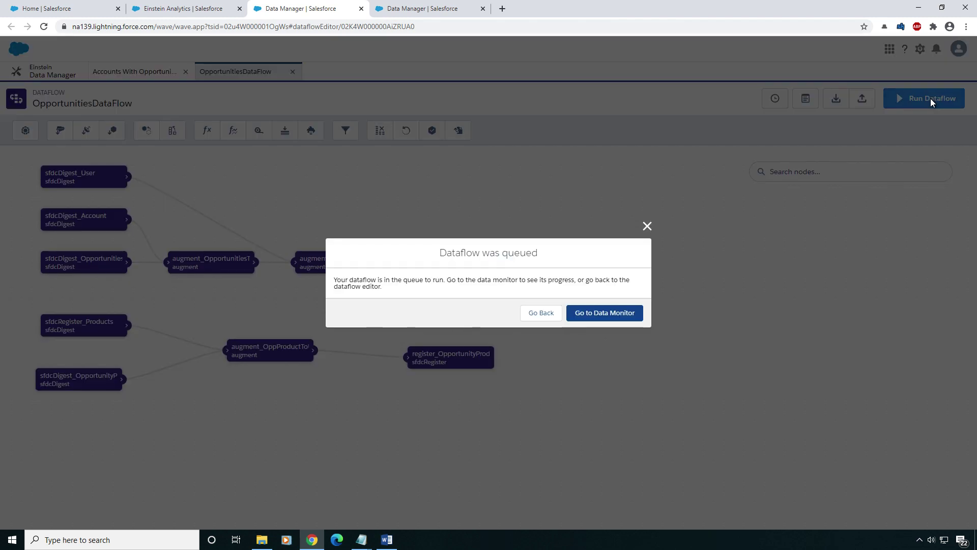
# Open the data monitor's jobs list and refresh it to track the OpportunitiesDataFlow run.
pyautogui.click(623, 313)
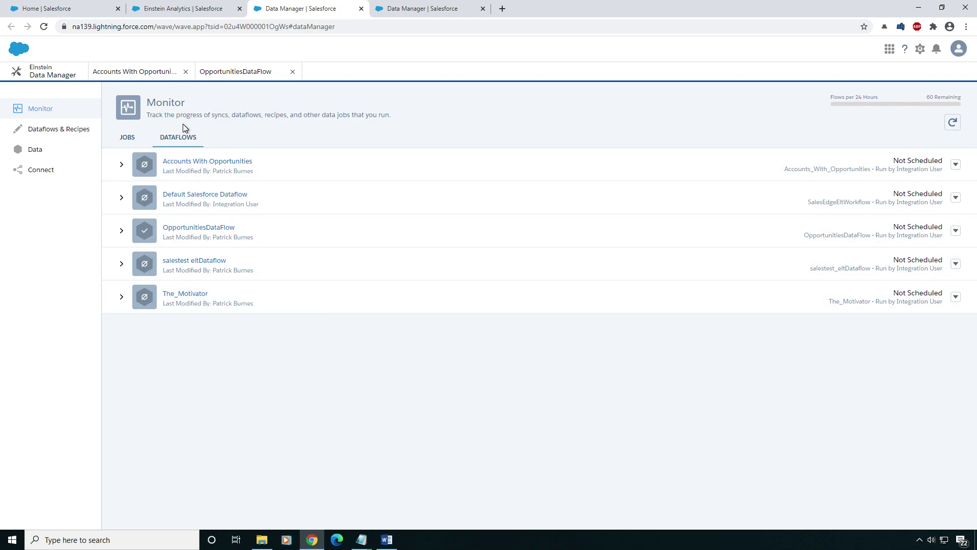
pyautogui.click(119, 134)
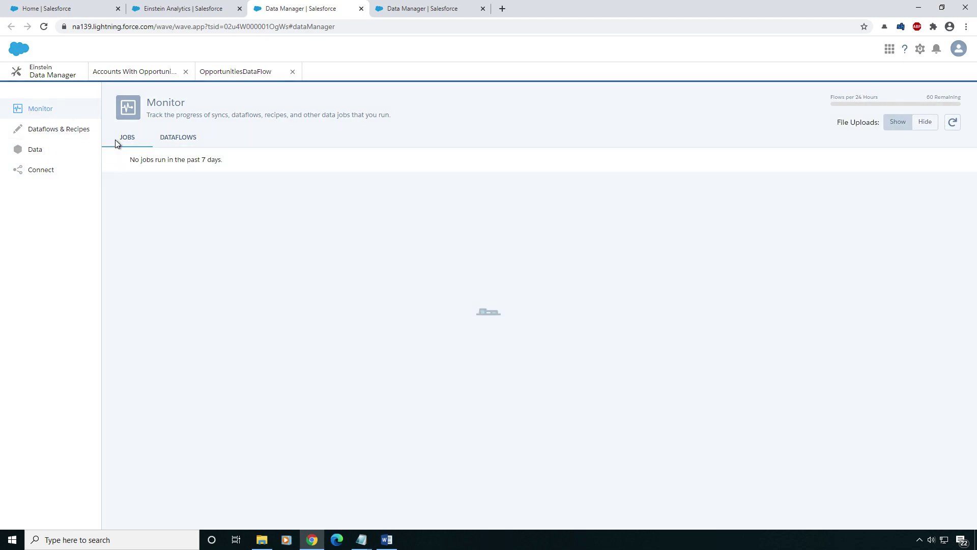
pyautogui.doubleClick(951, 121)
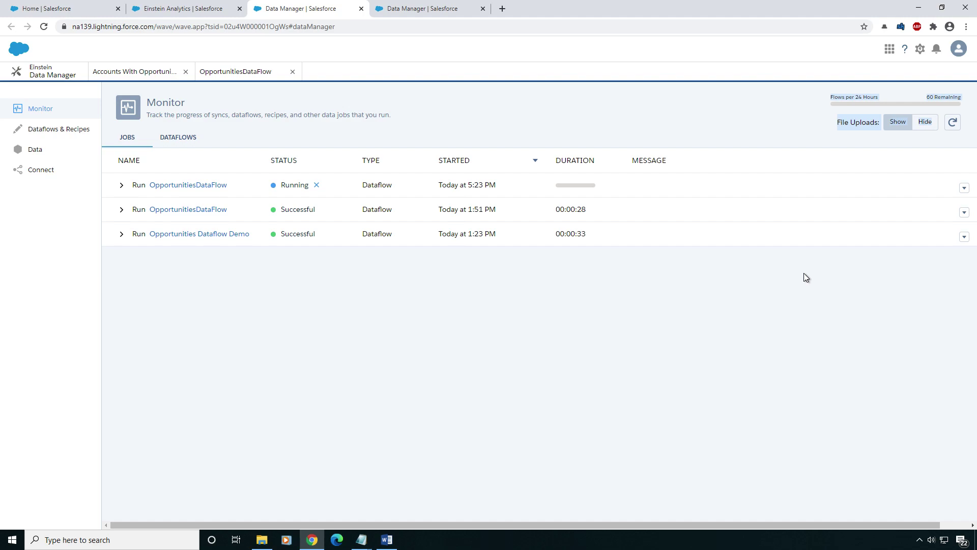
pyautogui.click(953, 122)
pyautogui.click(953, 122)
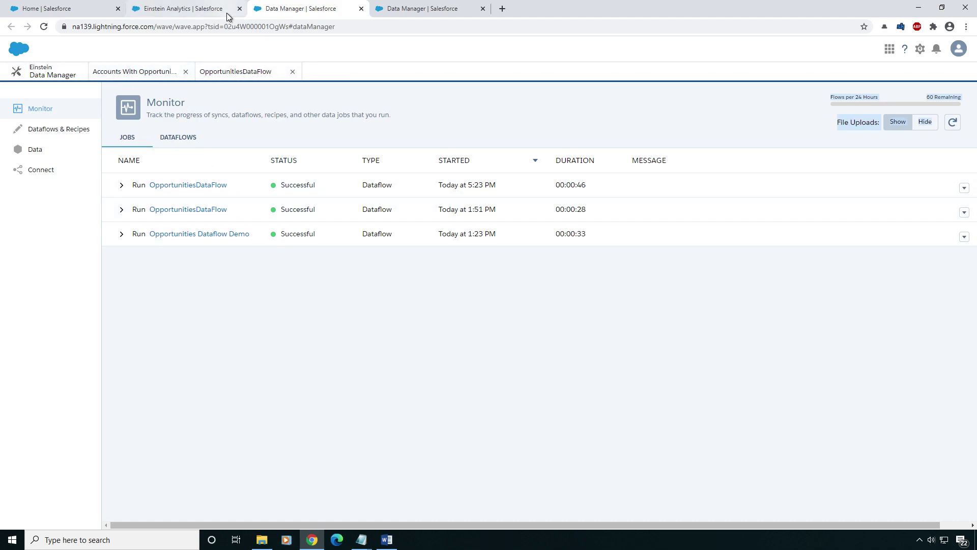
# Switch to Einstein Analytics Studio and open the Shared App from the home page.
pyautogui.click(203, 10)
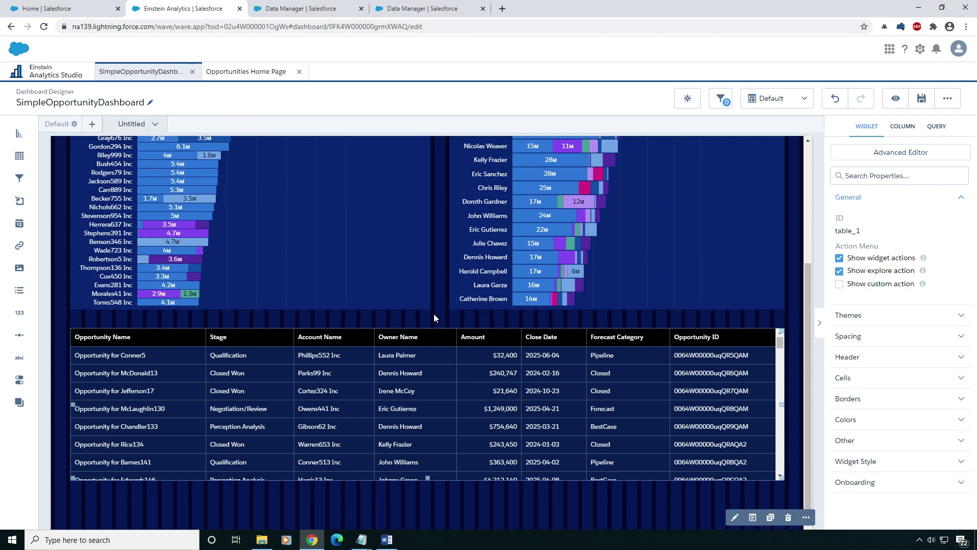
pyautogui.click(51, 72)
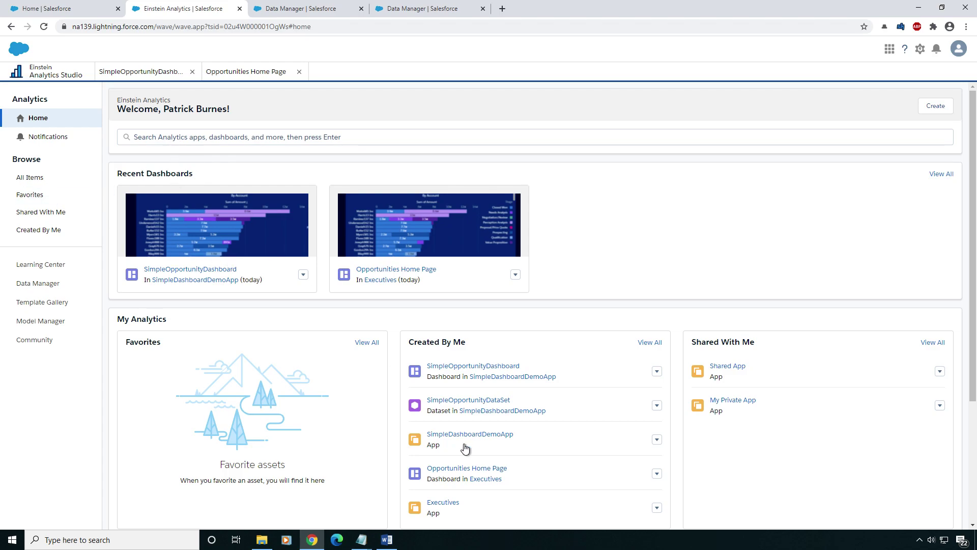
pyautogui.scroll(-2, 458, 404)
pyautogui.click(725, 264)
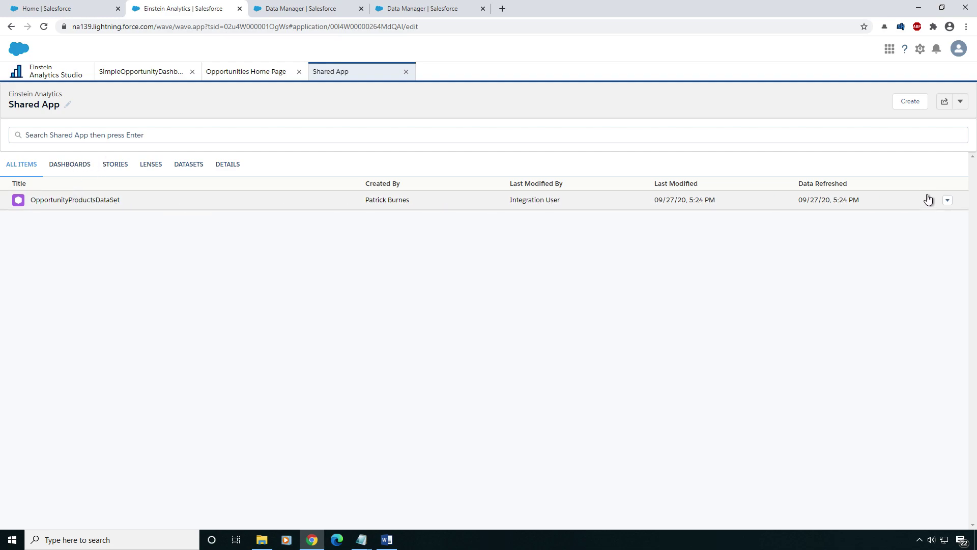
# Edit OpportunityProductsDataSet to move it into the SimpleDashboardDemoApp app, and close the dataset page.
pyautogui.click(948, 200)
pyautogui.click(940, 216)
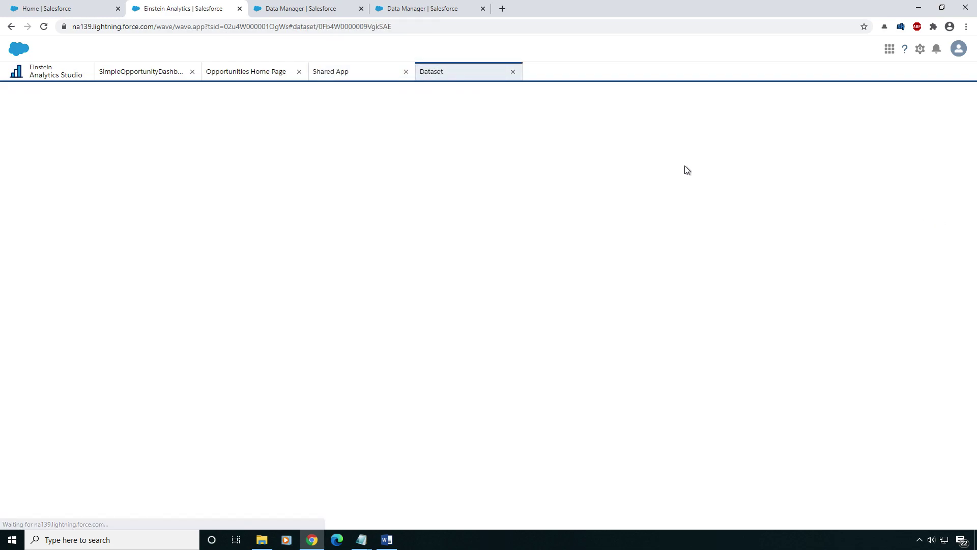
pyautogui.click(262, 208)
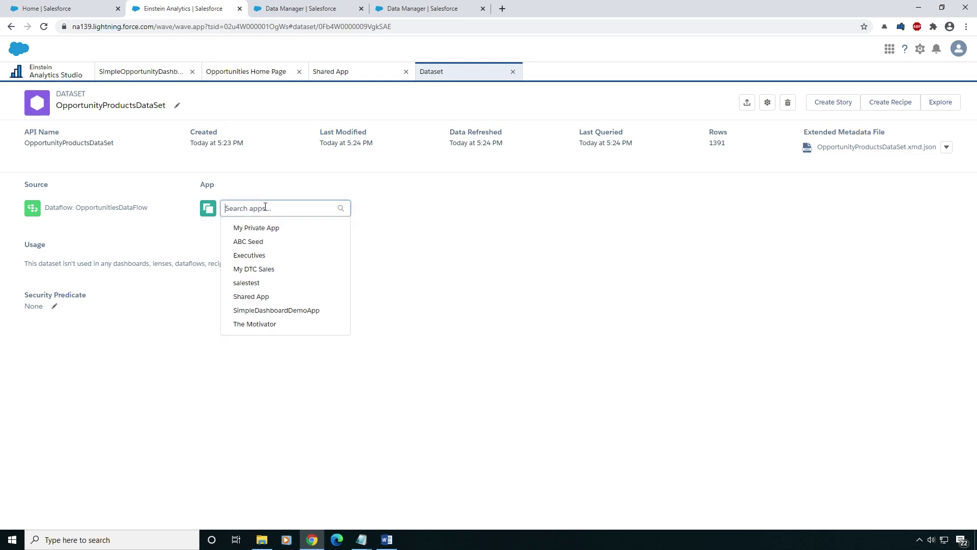
pyautogui.click(278, 311)
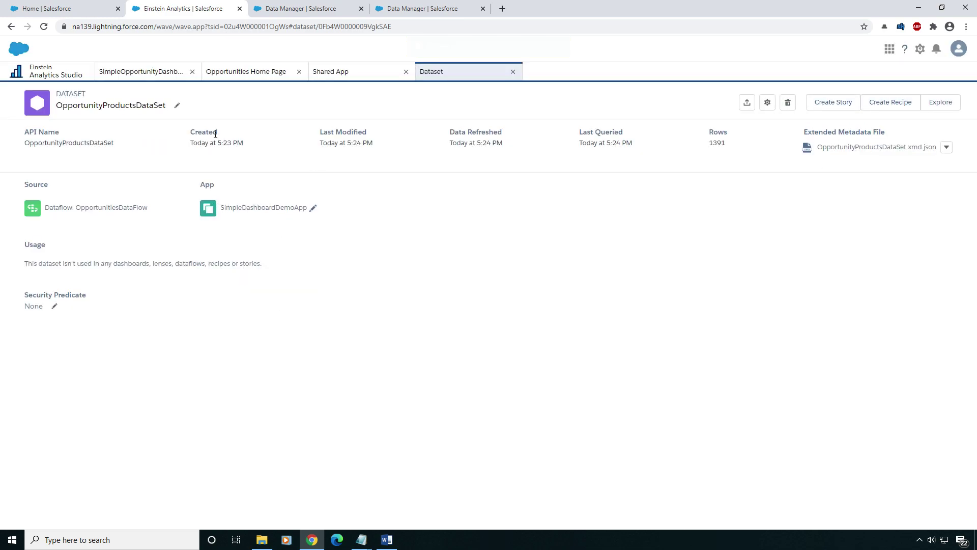
pyautogui.click(513, 71)
# Return to SimpleOpportunityDashboard, save it in SimpleDashboardDemoApp, and reload the page.
pyautogui.click(241, 71)
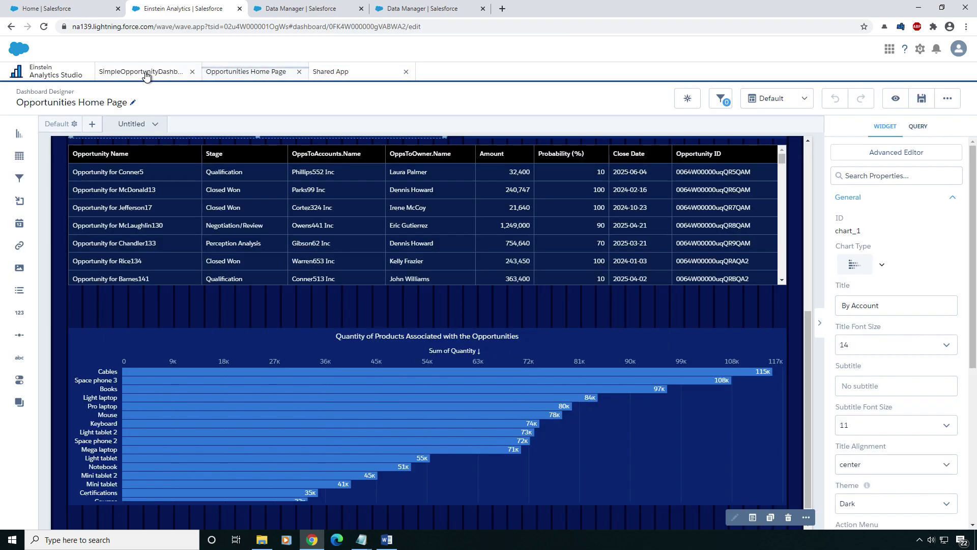
pyautogui.click(144, 73)
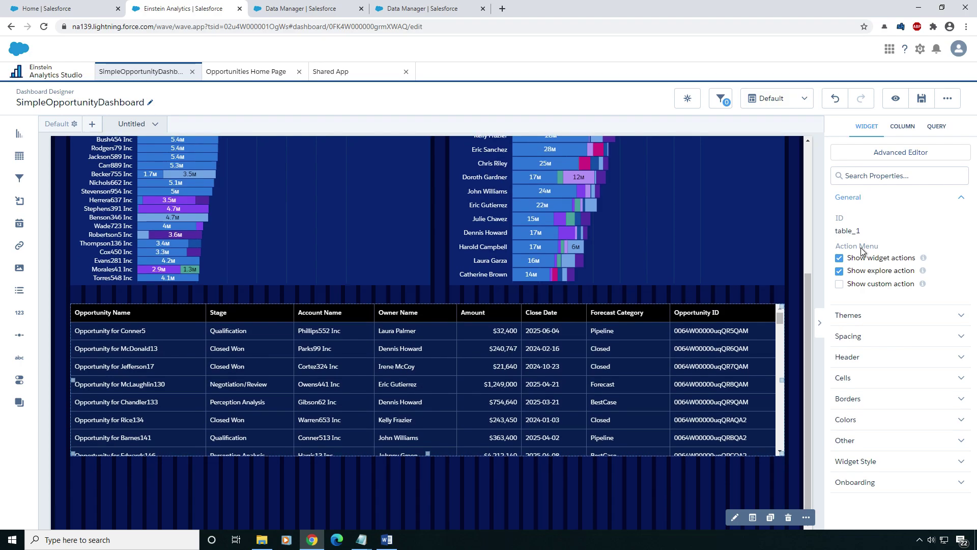
pyautogui.click(922, 98)
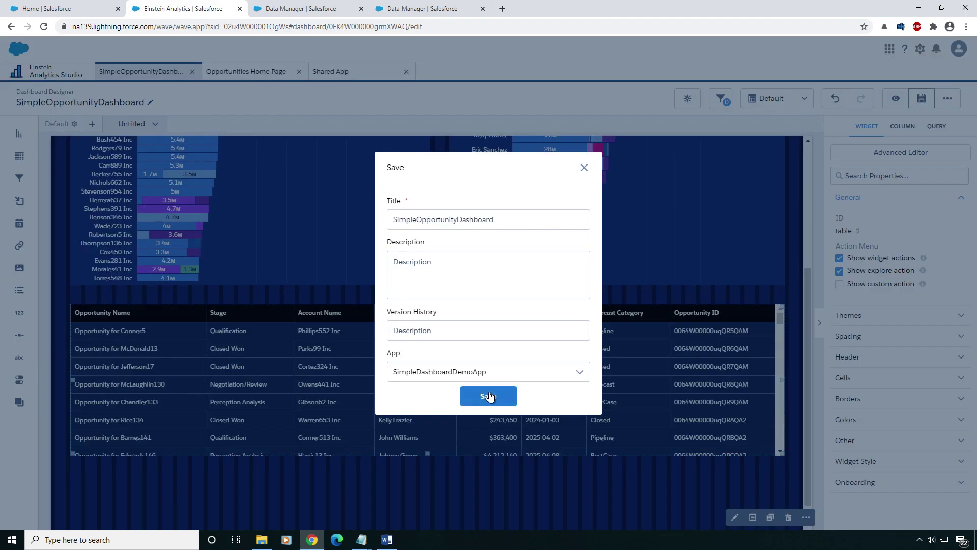
pyautogui.click(489, 396)
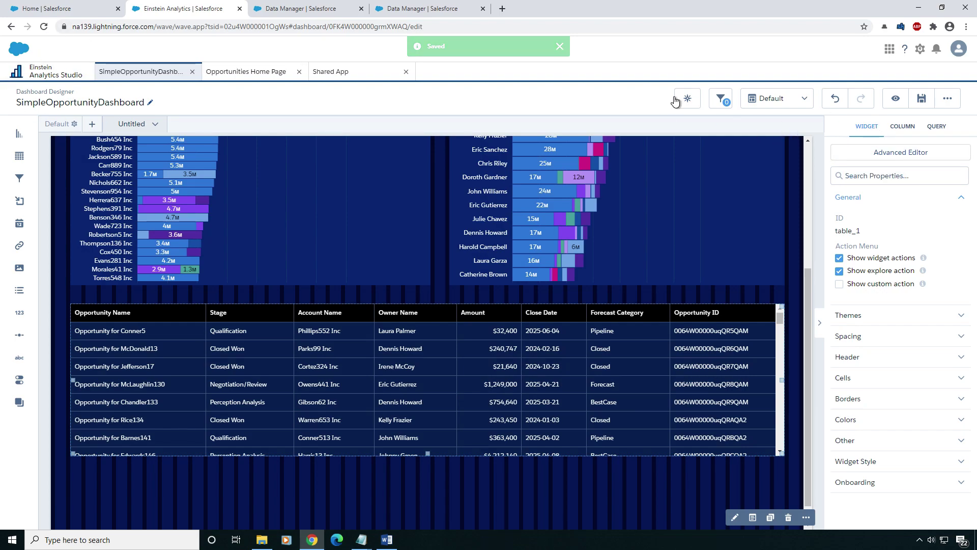
pyautogui.click(44, 27)
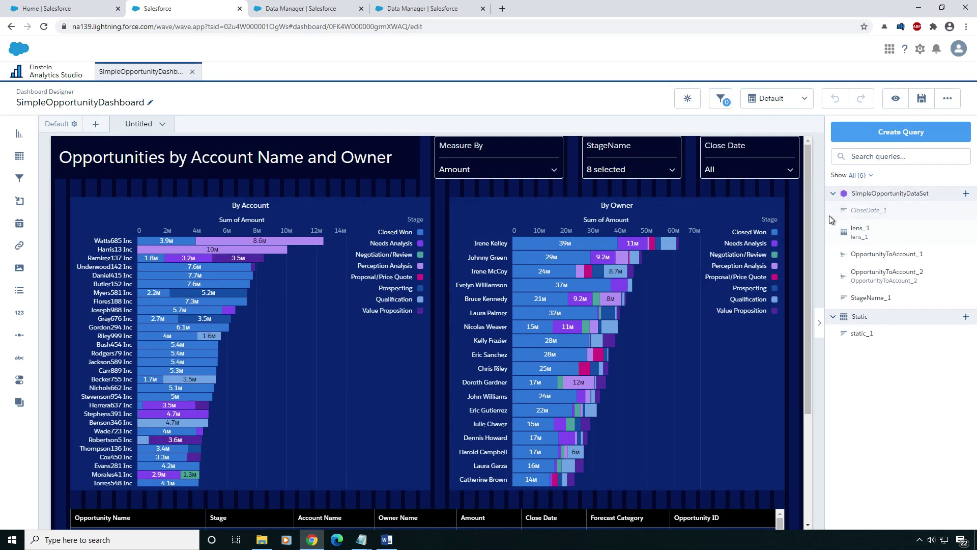
# Preview the dashboard and test its filtering by selecting the Jackson589 Inc bar in the By Account chart, clearing the selection when done.
pyautogui.moveTo(808, 231); pyautogui.dragTo(790, 319)
pyautogui.scroll(-1, 790, 324)
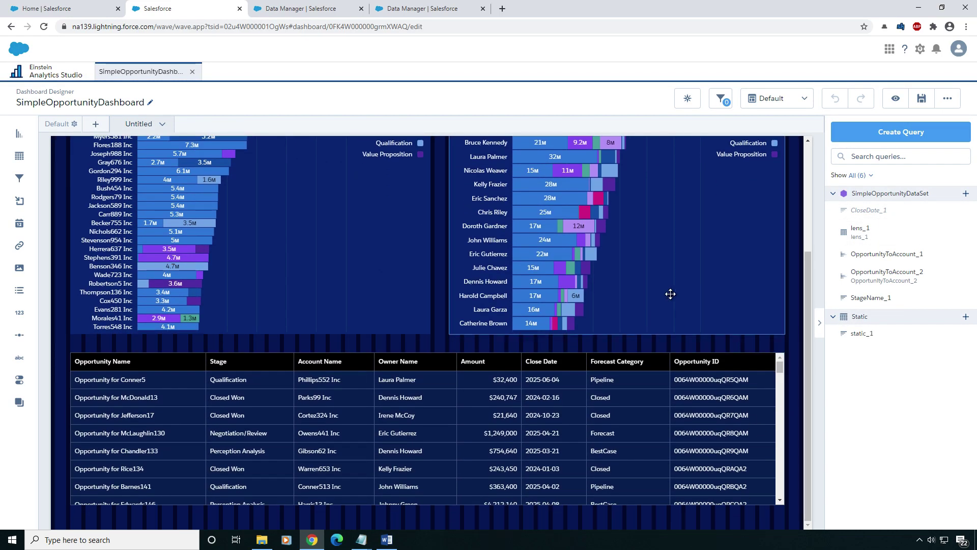
pyautogui.scroll(3, 752, 251)
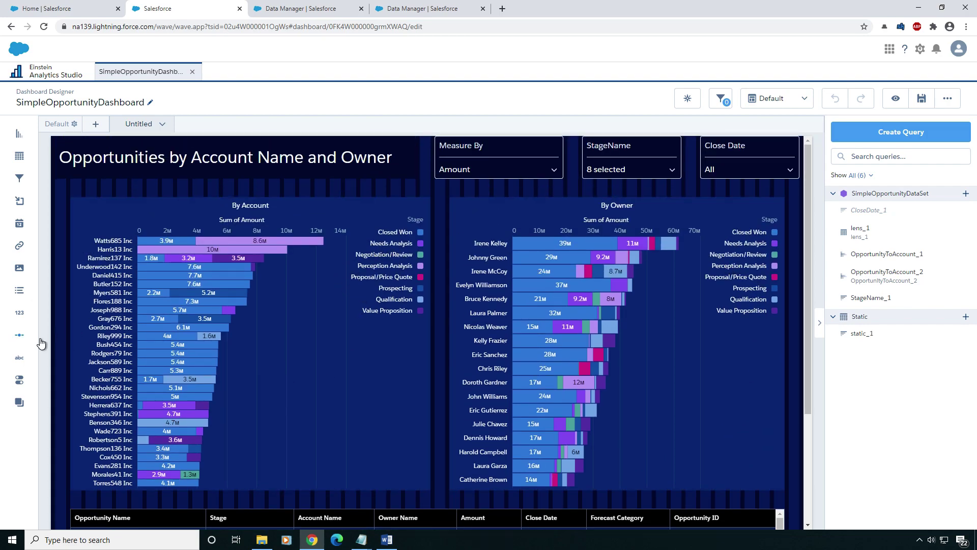
pyautogui.click(896, 100)
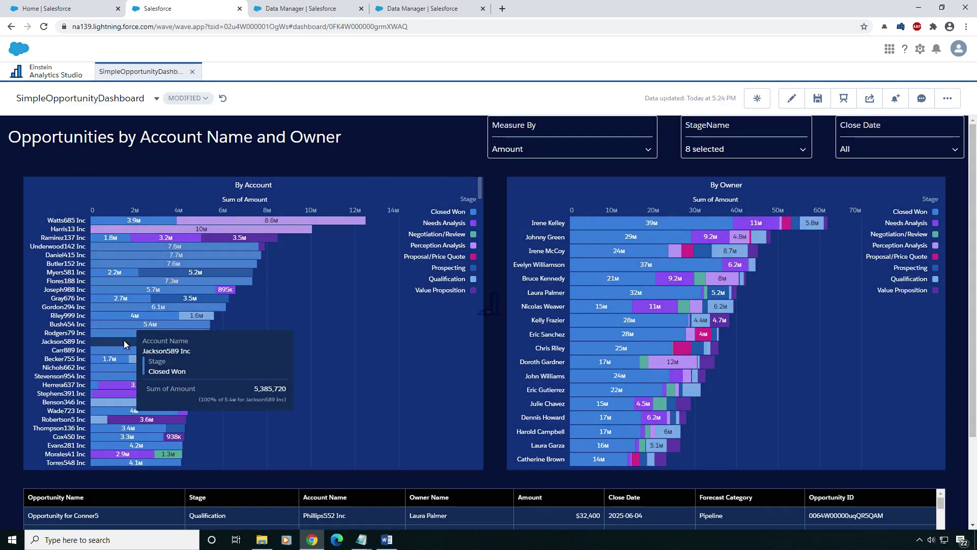
pyautogui.click(124, 341)
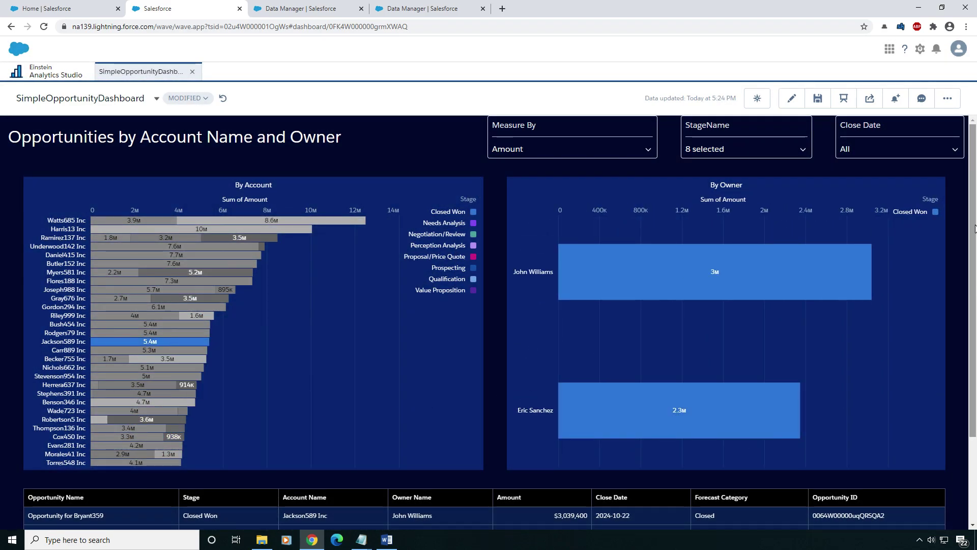
pyautogui.scroll(-3, 975, 230)
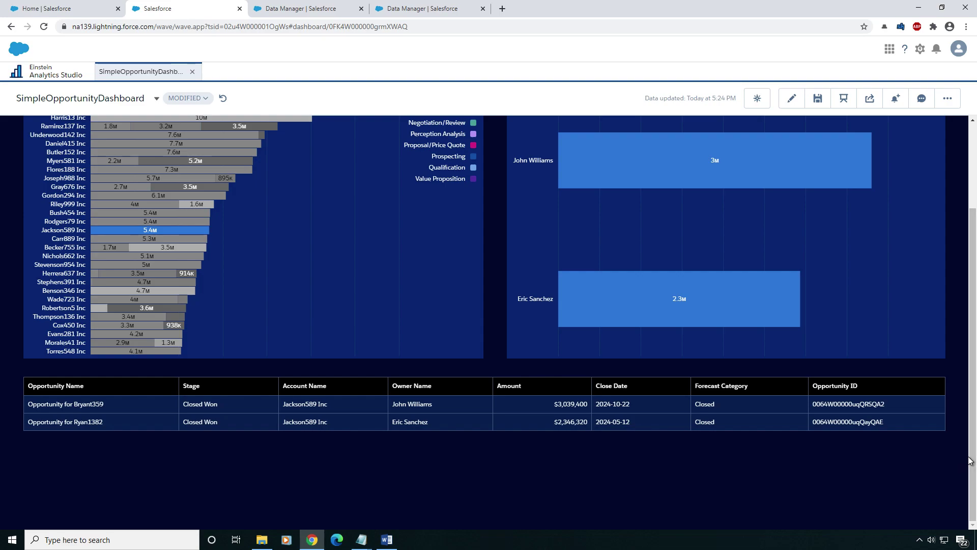
pyautogui.scroll(3, 975, 197)
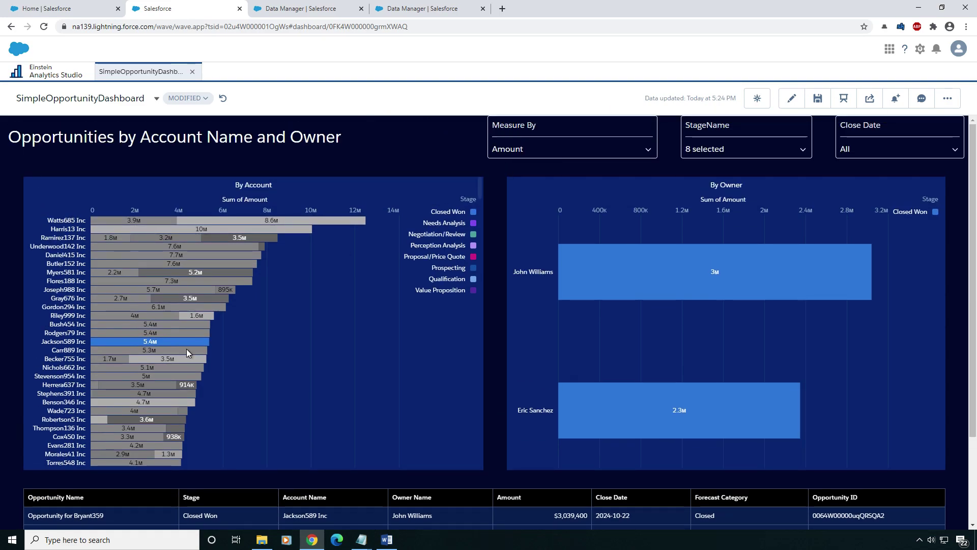
pyautogui.click(126, 344)
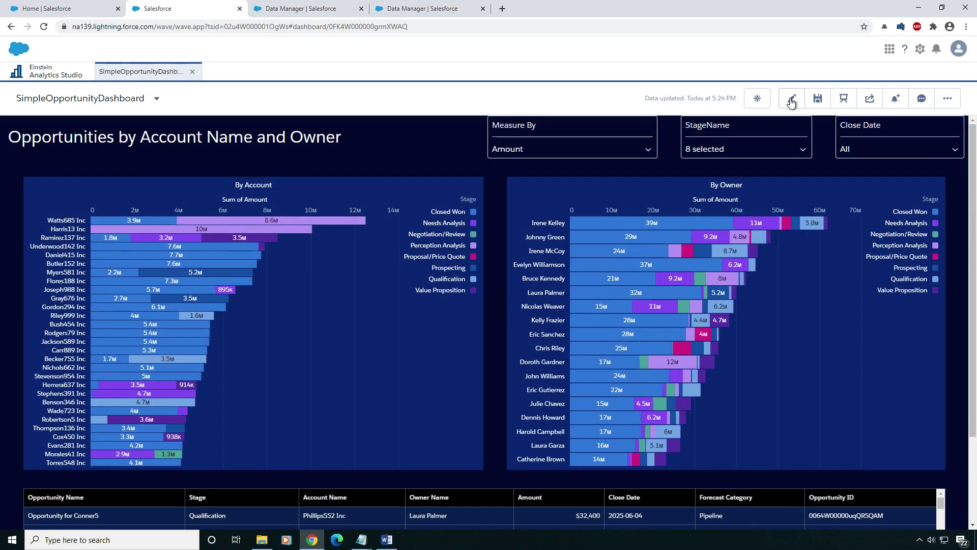
# Return to editing the dashboard, add a chart widget below the opportunities table, and align it with the table's left edge.
pyautogui.click(792, 98)
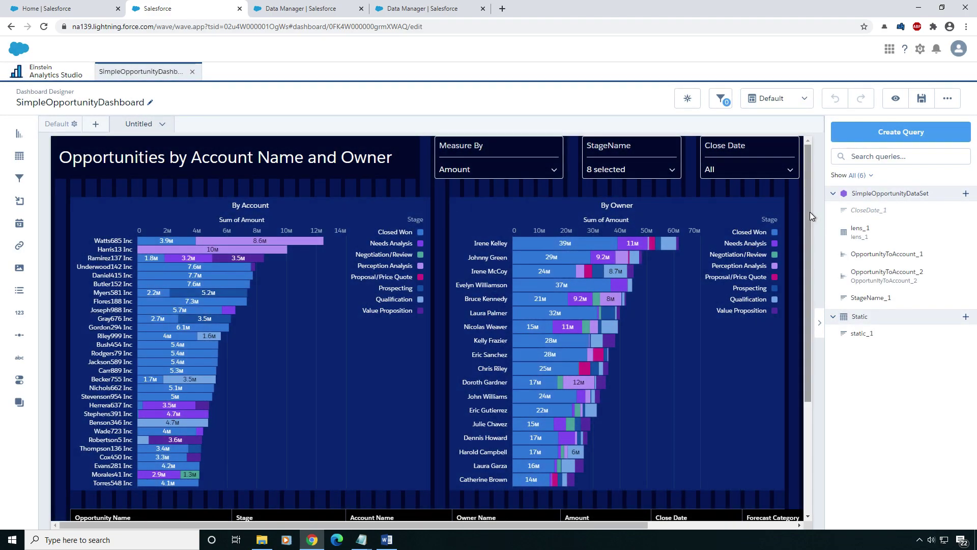
pyautogui.moveTo(808, 212); pyautogui.dragTo(812, 323)
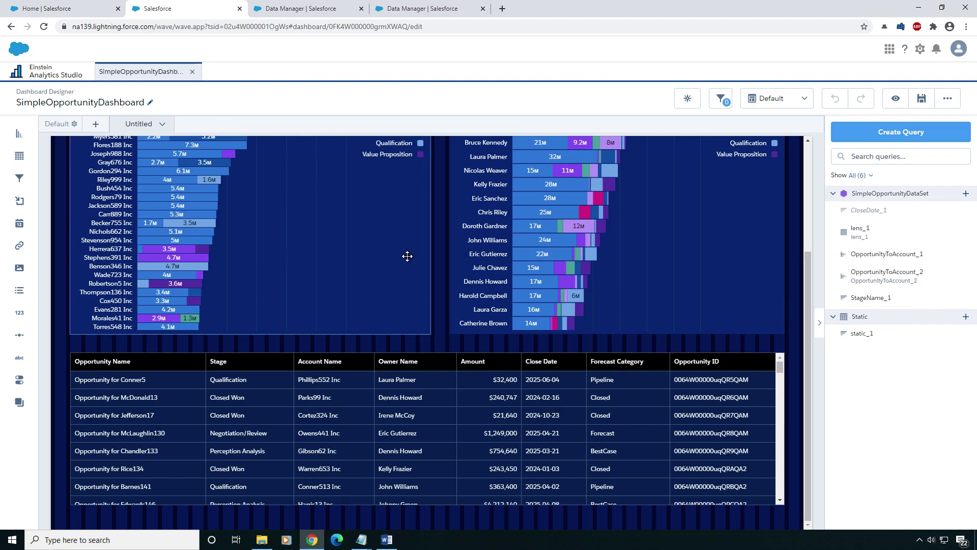
pyautogui.moveTo(19, 134); pyautogui.dragTo(84, 496)
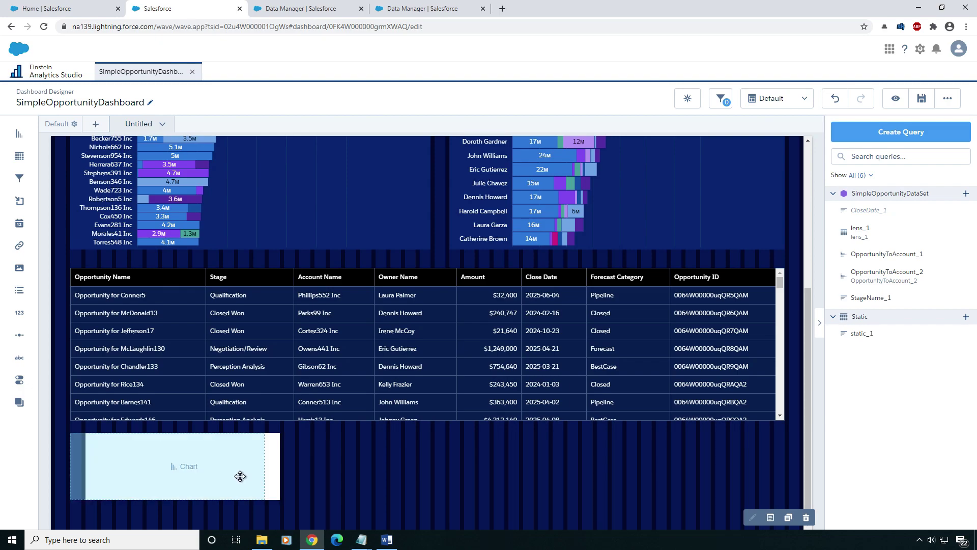
pyautogui.moveTo(238, 478); pyautogui.dragTo(256, 482)
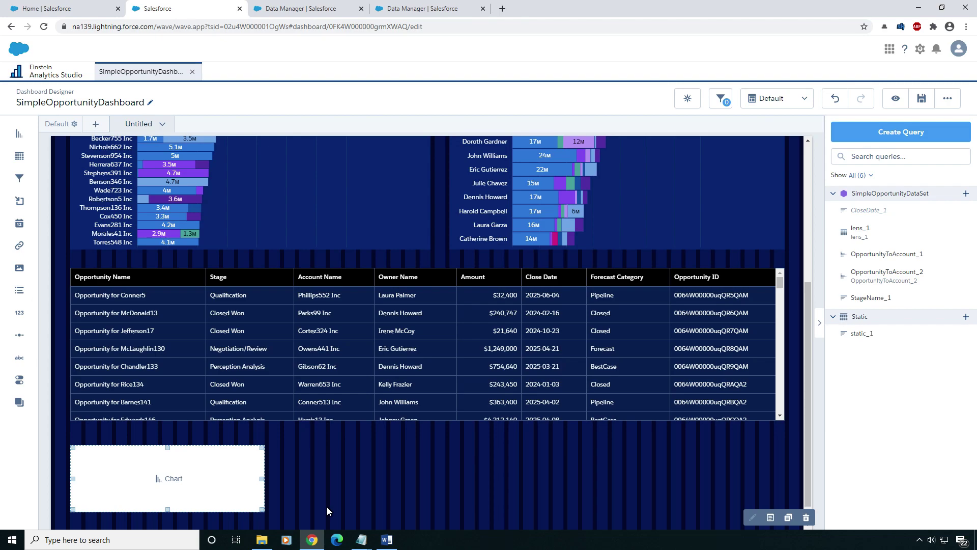
pyautogui.scroll(-1, 275, 471)
# Start the new chart's query on SimpleOpportunityDataSet and group its bars by Opportunity ID.
pyautogui.click(173, 454)
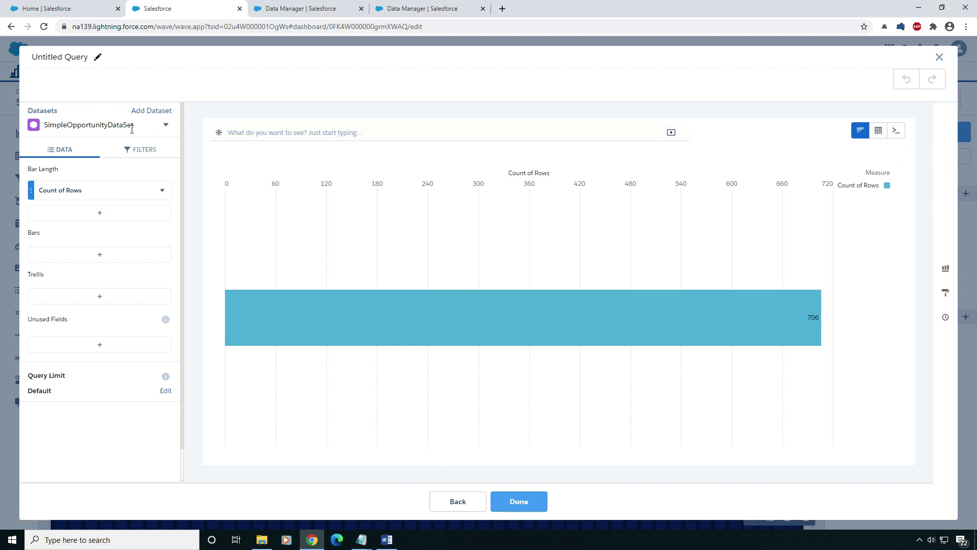
pyautogui.moveTo(132, 130); pyautogui.dragTo(52, 122)
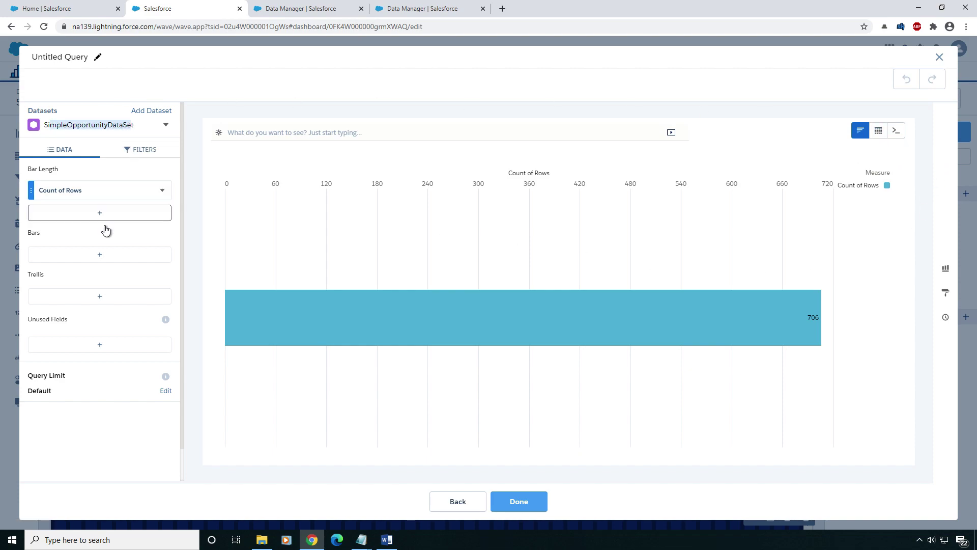
pyautogui.click(88, 255)
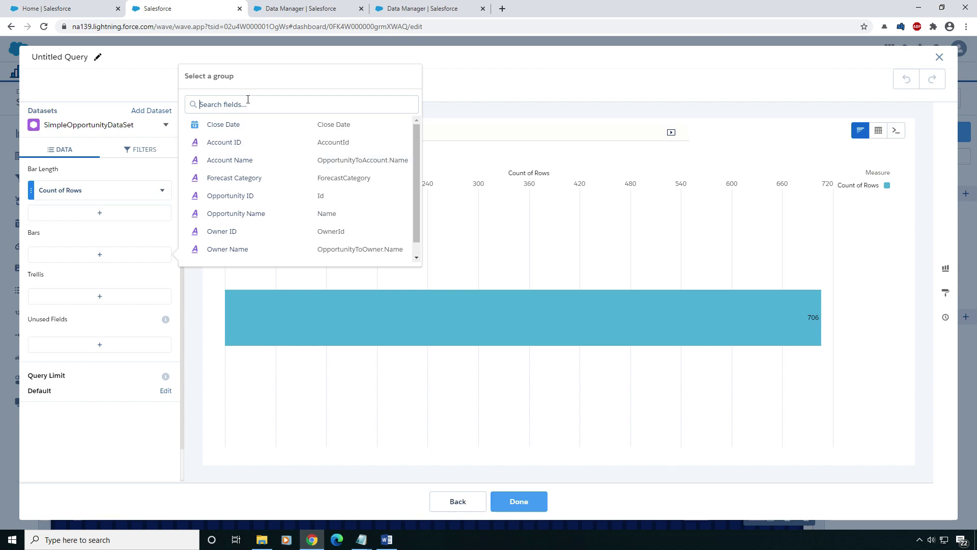
pyautogui.write('id')
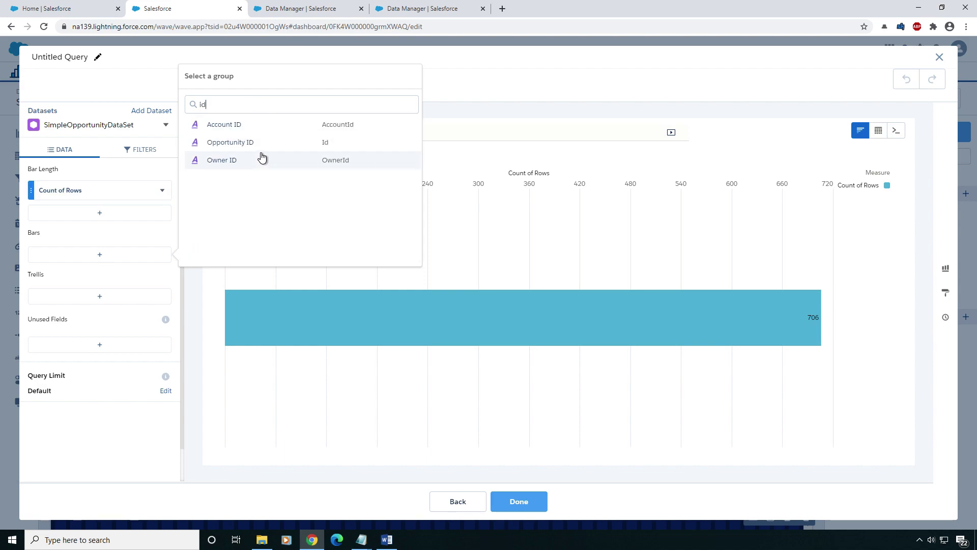
pyautogui.click(255, 137)
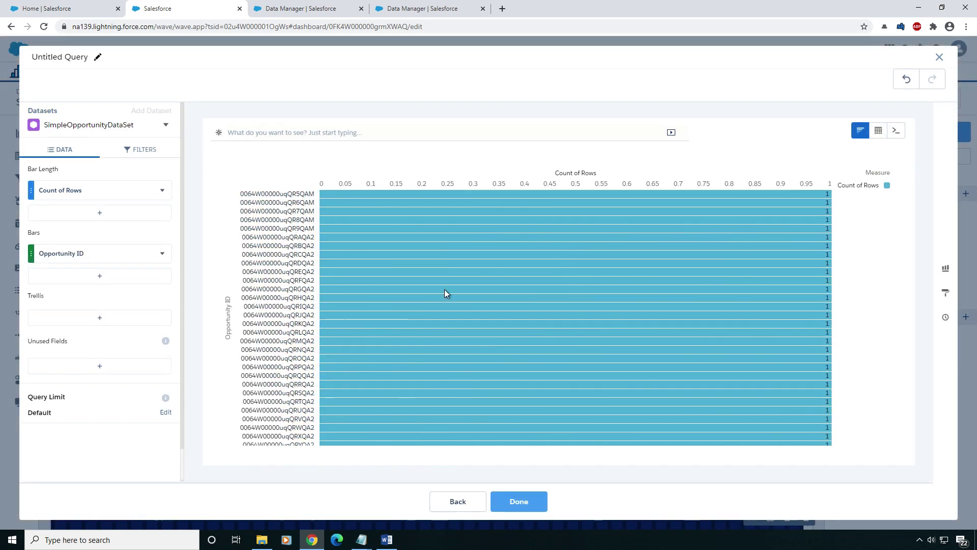
# Set the chart's query limit to 10000 and finish the query.
pyautogui.click(166, 414)
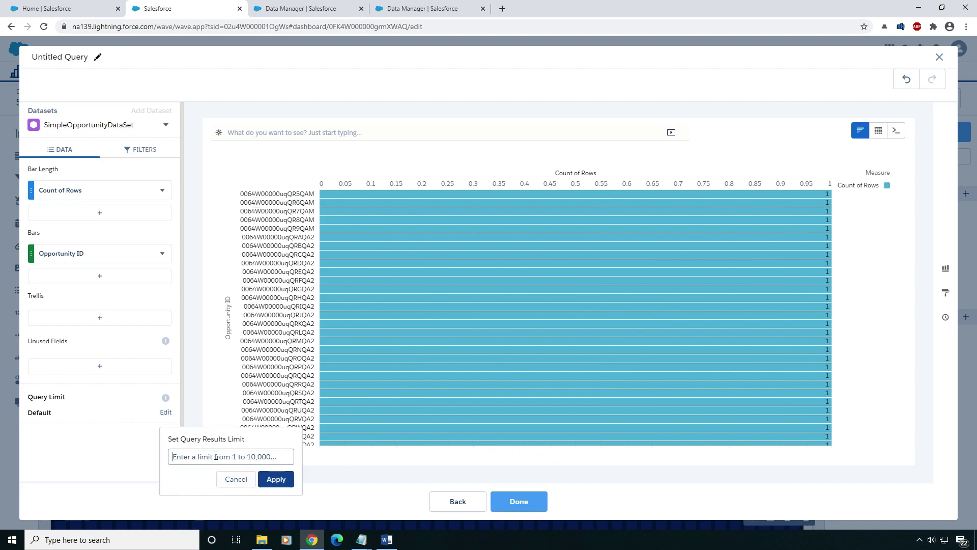
pyautogui.write('10000')
pyautogui.press('Return')
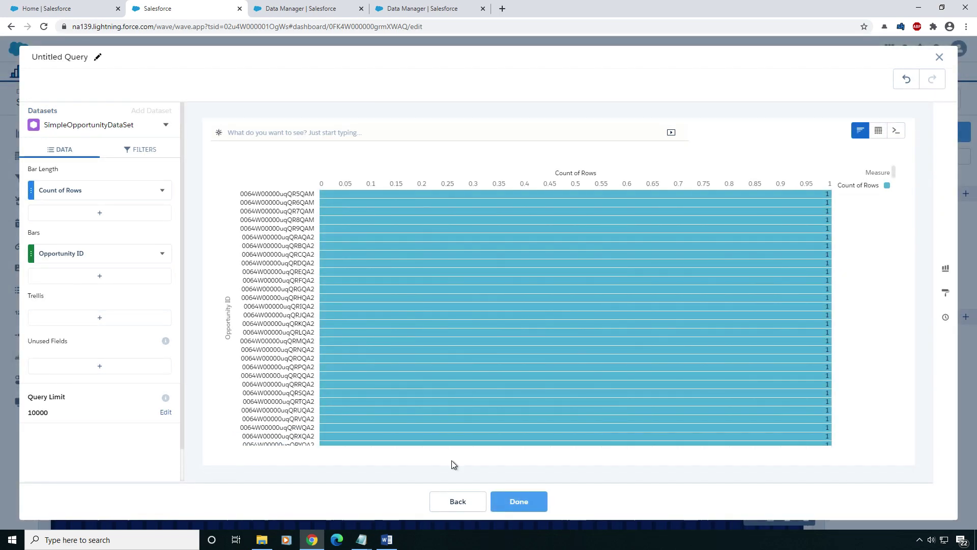
pyautogui.click(519, 502)
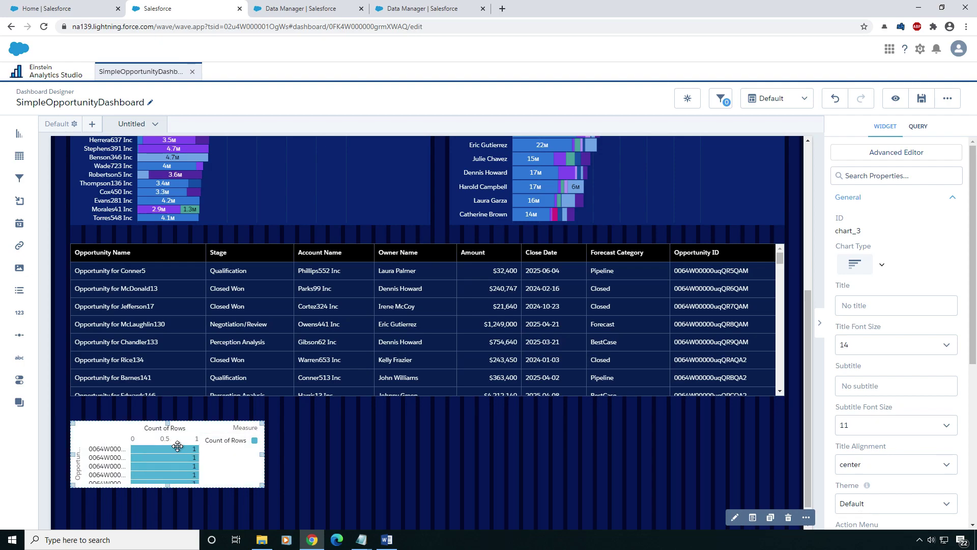
# Edit the new chart's query JSON in the advanced interaction editor to raise the limit to 30000, and save it.
pyautogui.scroll(-1, 783, 508)
pyautogui.click(753, 517)
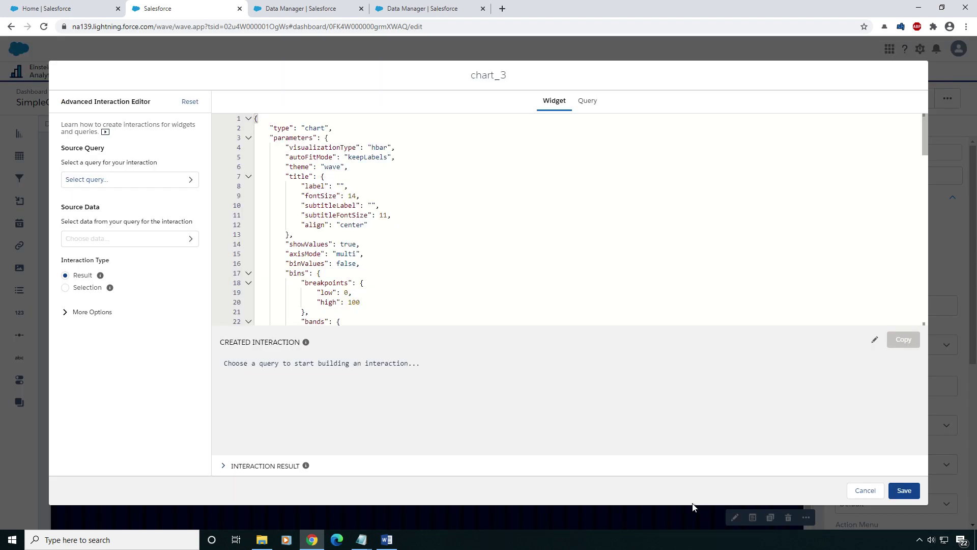
pyautogui.click(588, 101)
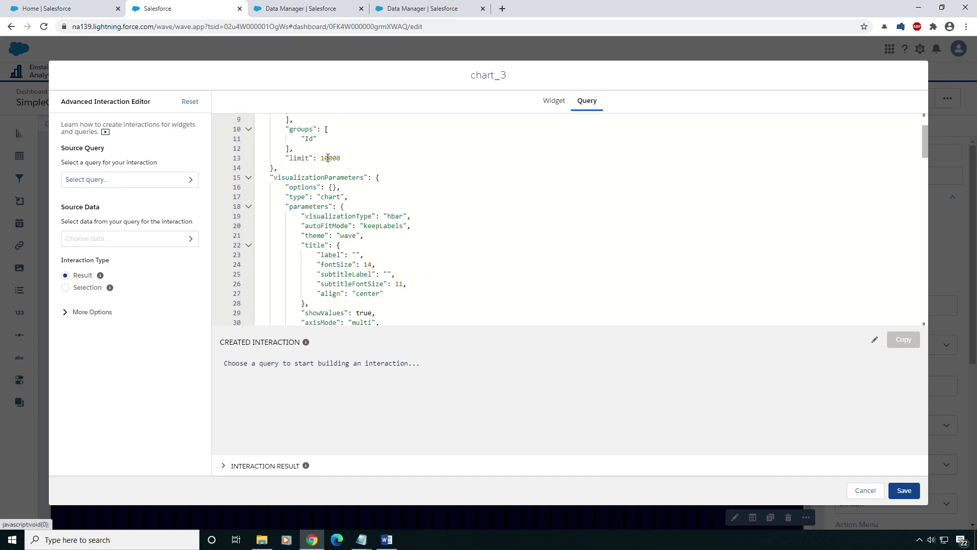
pyautogui.click(330, 158)
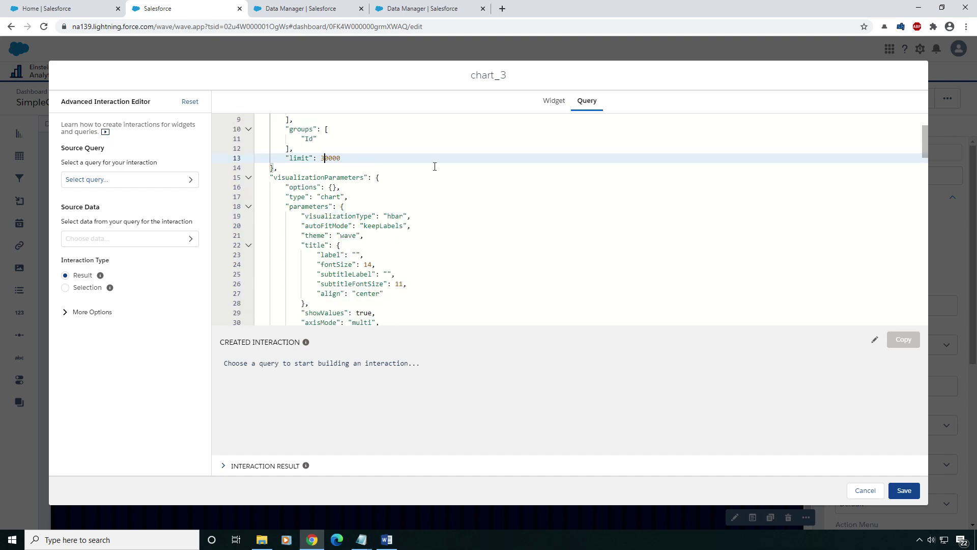
pyautogui.click(904, 490)
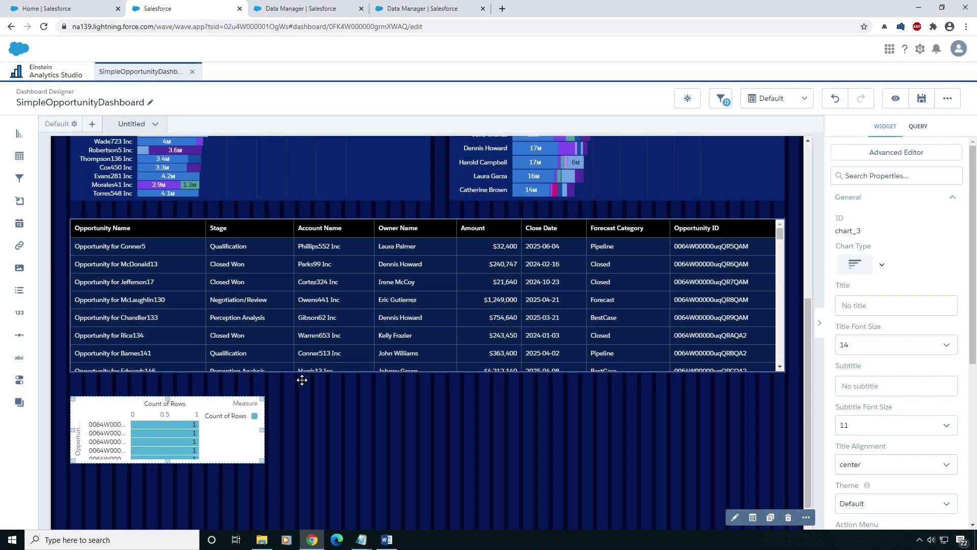
# Enlarge the Opportunity ID chart so it is taller and spans the full width of the opportunities table.
pyautogui.moveTo(166, 458); pyautogui.dragTo(166, 505)
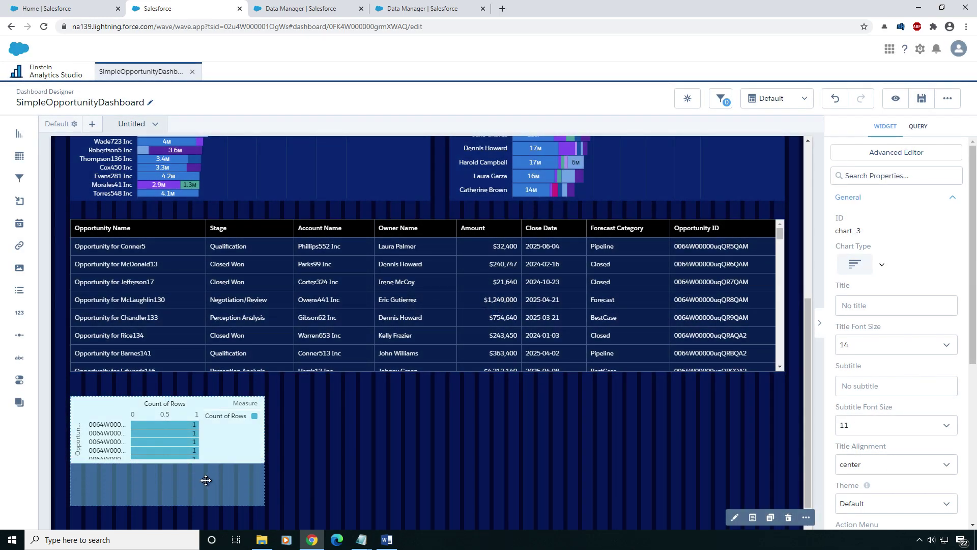
pyautogui.click(280, 423)
pyautogui.scroll(-1, 271, 441)
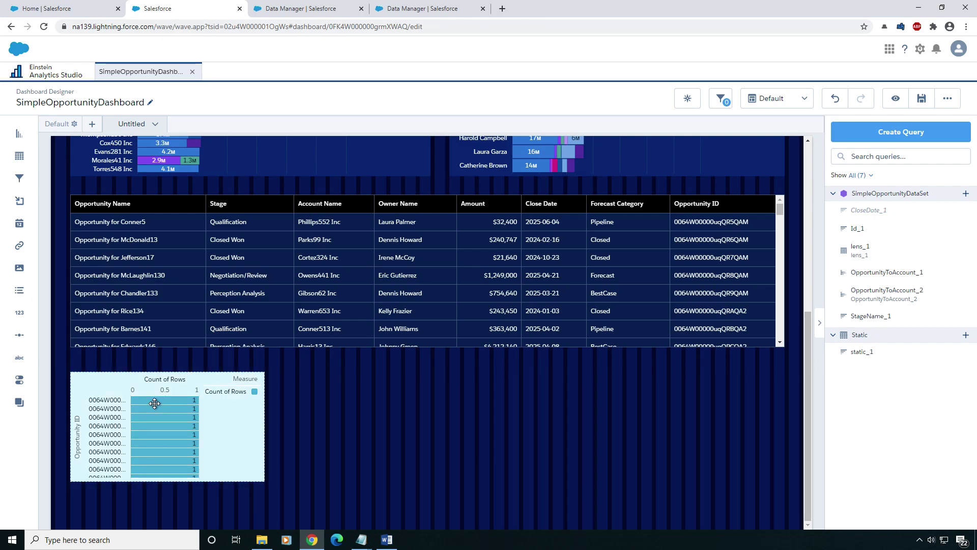
pyautogui.click(144, 457)
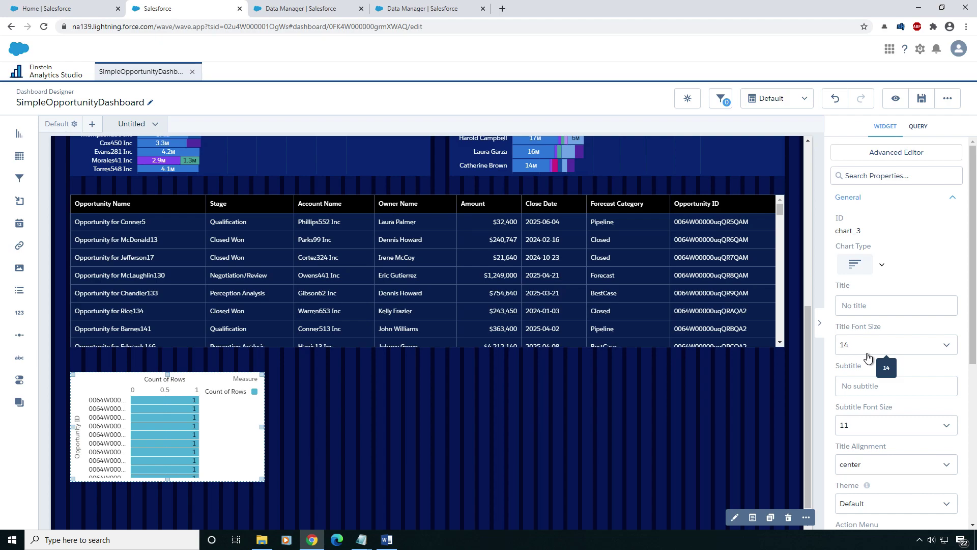
pyautogui.scroll(-3, 976, 304)
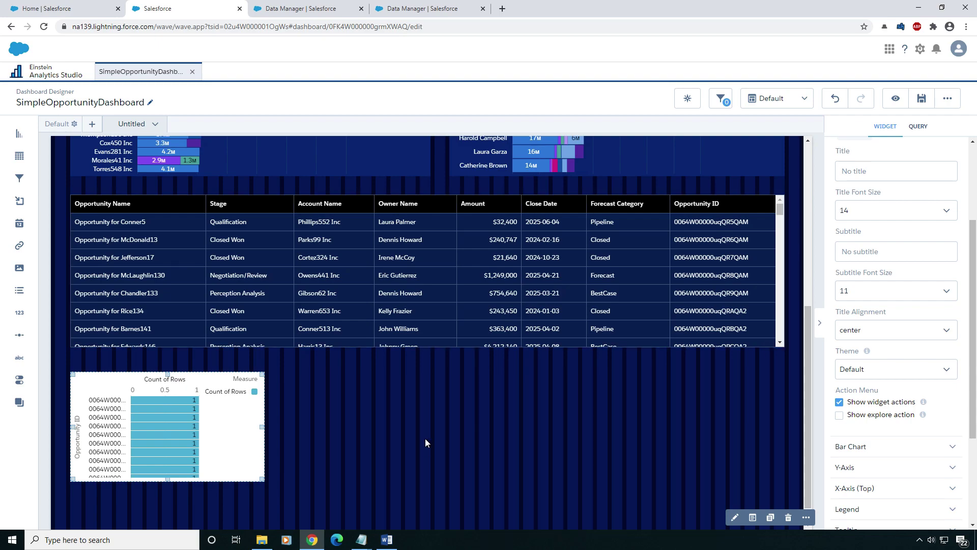
pyautogui.scroll(-1, 383, 445)
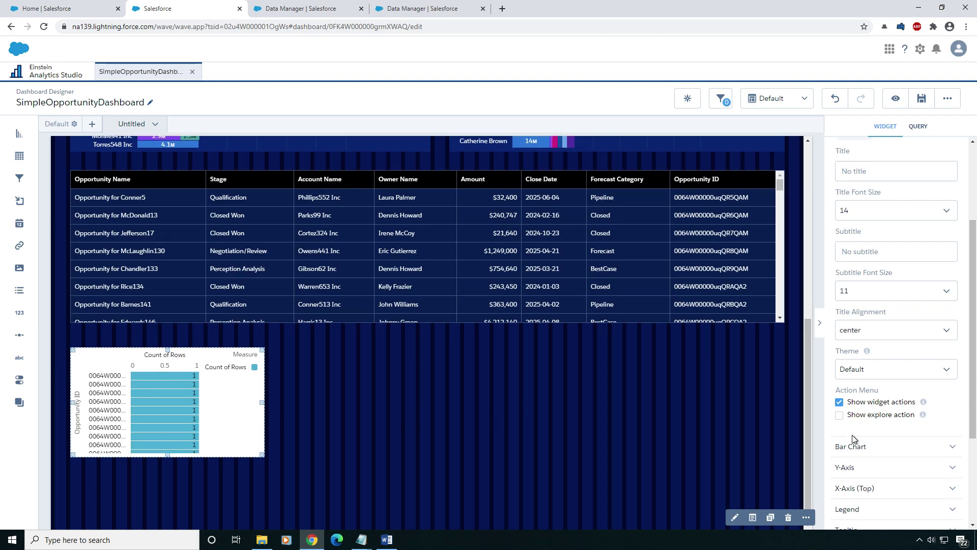
pyautogui.scroll(-3, 879, 415)
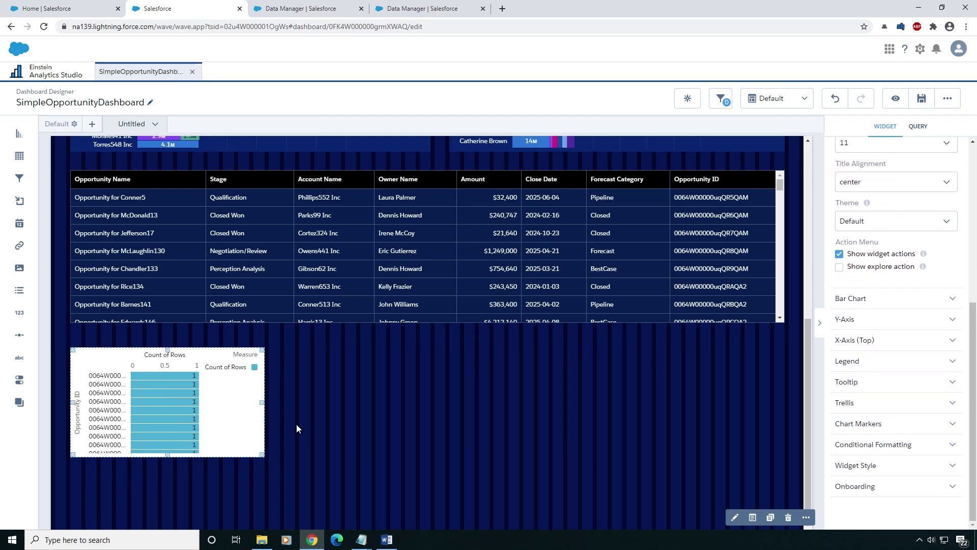
pyautogui.moveTo(269, 456); pyautogui.dragTo(788, 481)
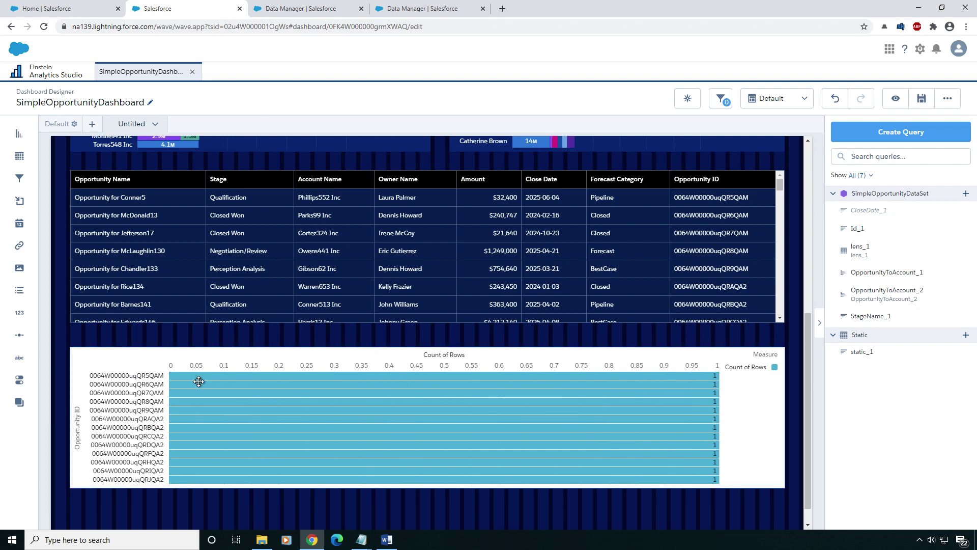
# Preview the dashboard and select Rodgers79 Inc in the By Account chart to check how the opportunities table and Opportunity ID chart respond.
pyautogui.scroll(-1, 194, 420)
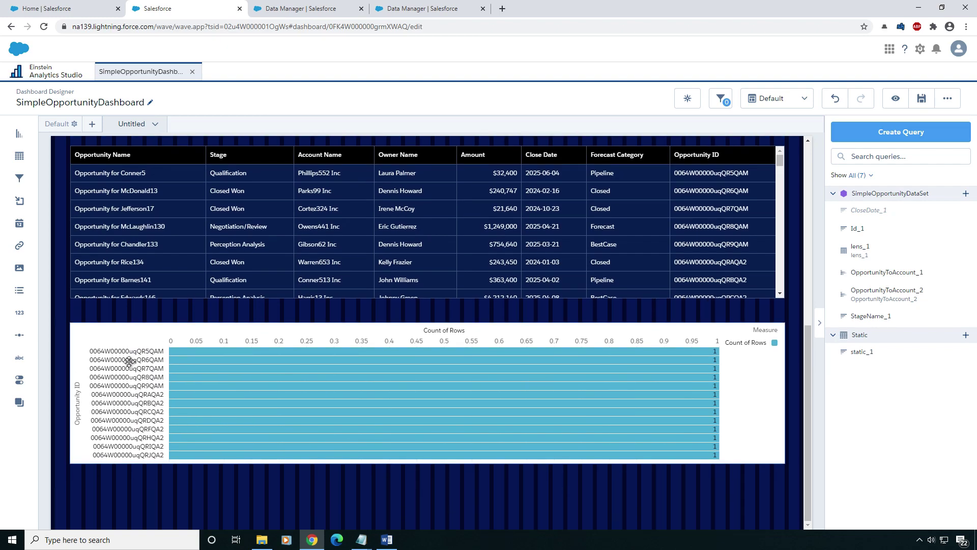
pyautogui.moveTo(808, 401); pyautogui.dragTo(808, 196)
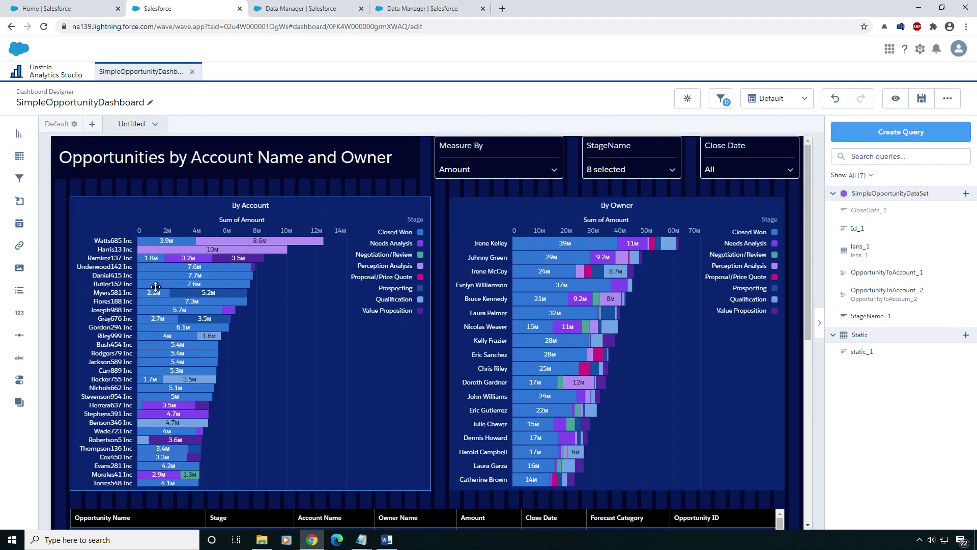
pyautogui.scroll(-5, 316, 350)
pyautogui.scroll(-3, 316, 350)
pyautogui.click(216, 385)
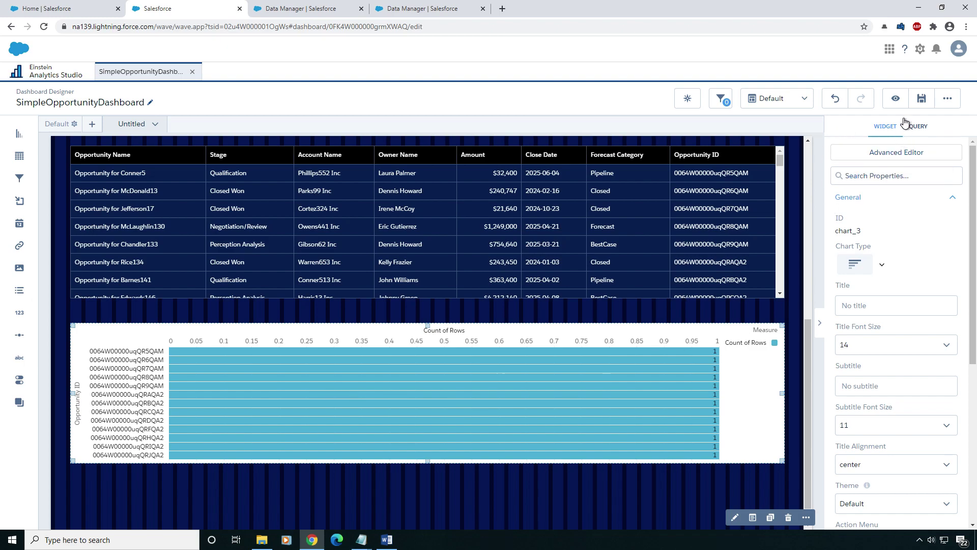
pyautogui.click(897, 99)
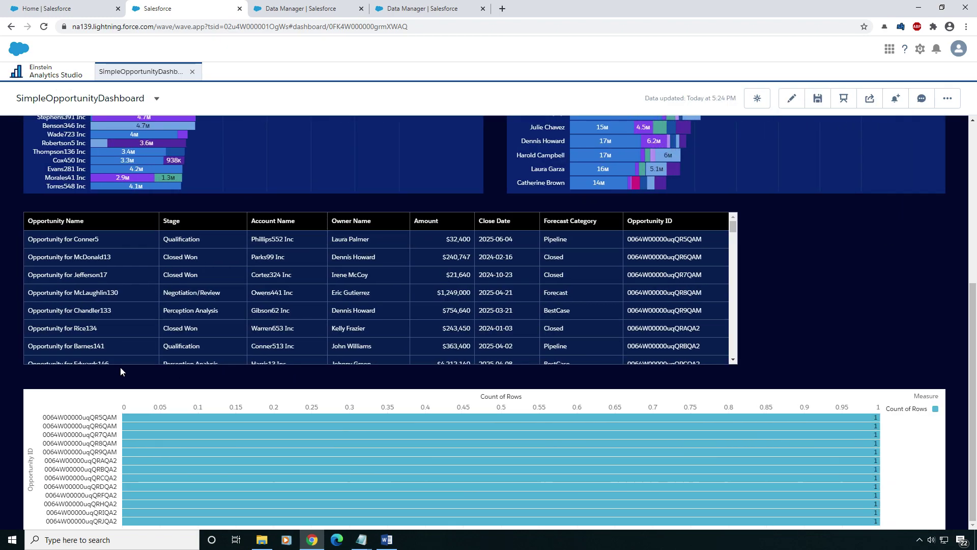
pyautogui.scroll(4, 243, 301)
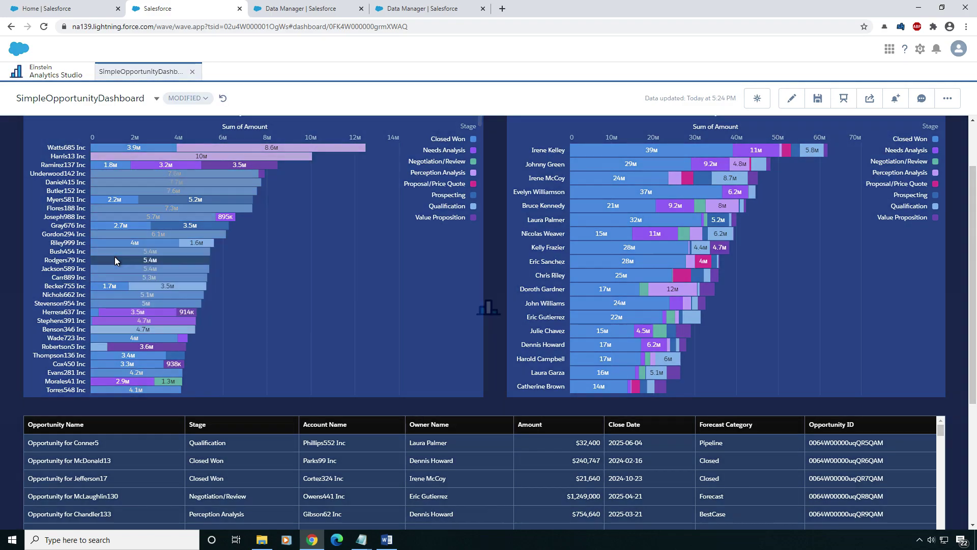
pyautogui.click(115, 260)
pyautogui.scroll(-4, 31, 467)
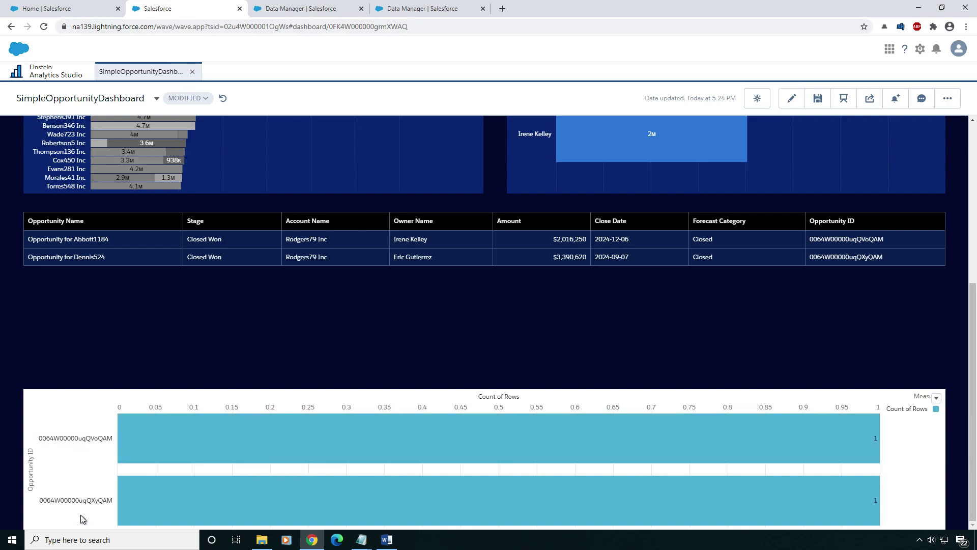
pyautogui.scroll(4, 168, 368)
pyautogui.scroll(-6, 135, 292)
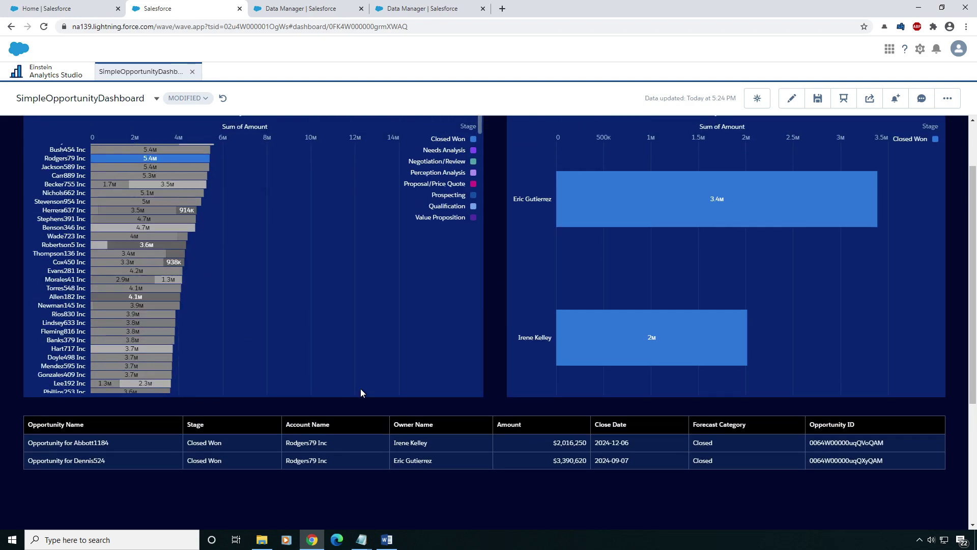
pyautogui.scroll(-4, 408, 465)
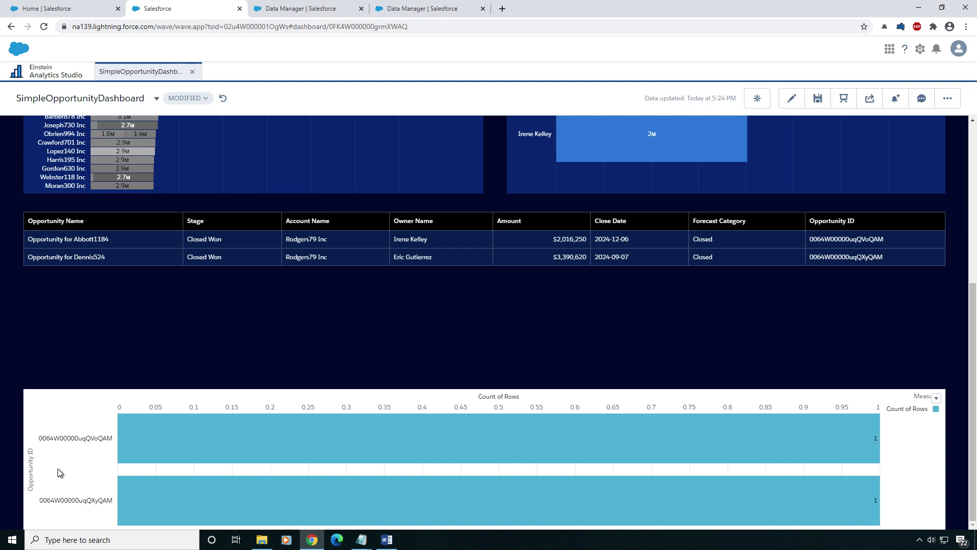
# Return to editing, move the Opportunity ID chart up against the opportunities table and narrow it to about a quarter of the table's width.
pyautogui.click(792, 98)
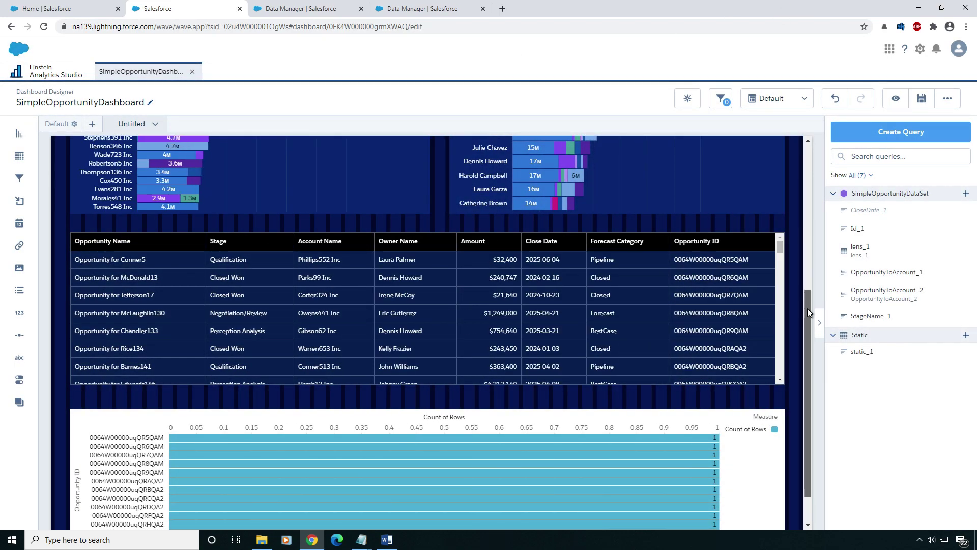
pyautogui.scroll(-1, 807, 307)
pyautogui.click(564, 372)
pyautogui.moveTo(564, 373); pyautogui.dragTo(565, 372)
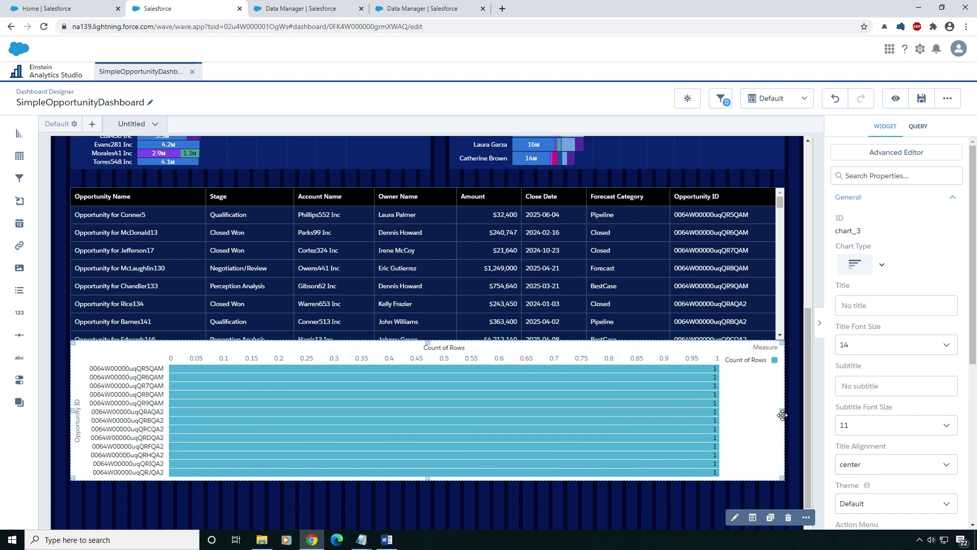
pyautogui.moveTo(780, 411); pyautogui.dragTo(296, 401)
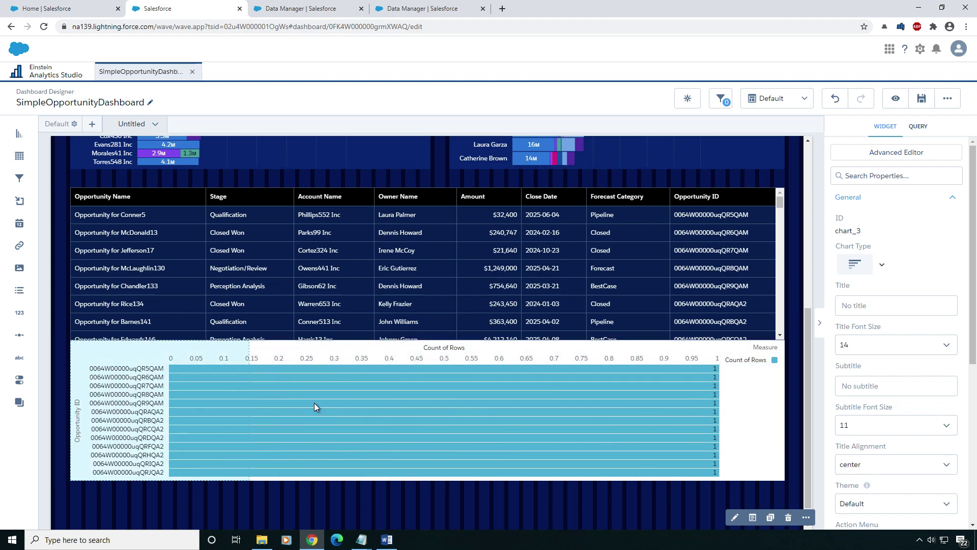
pyautogui.click(403, 409)
pyautogui.scroll(-1, 404, 409)
# Add a chart beside the Opportunity ID chart and base its query on OpportunityProductsDataSet.
pyautogui.moveTo(18, 136); pyautogui.dragTo(423, 448)
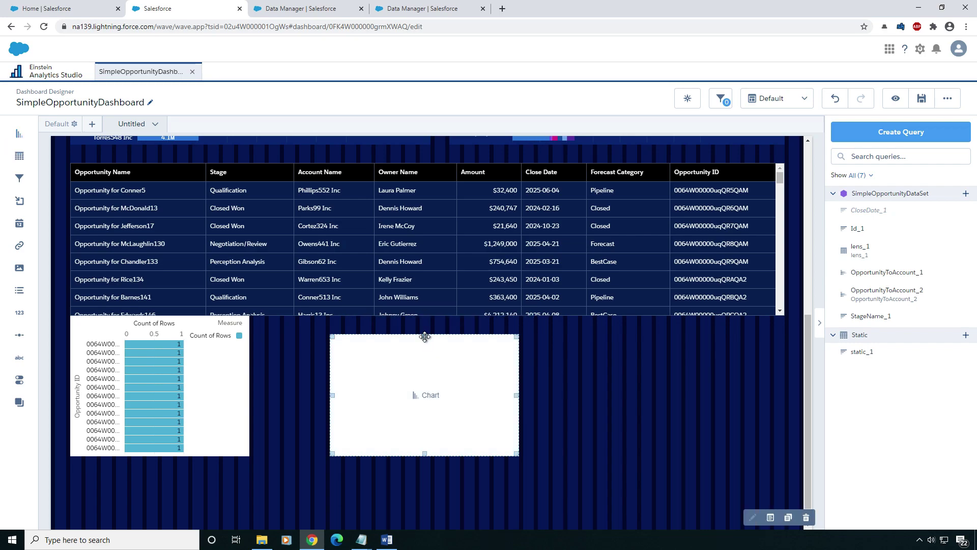
pyautogui.click(423, 390)
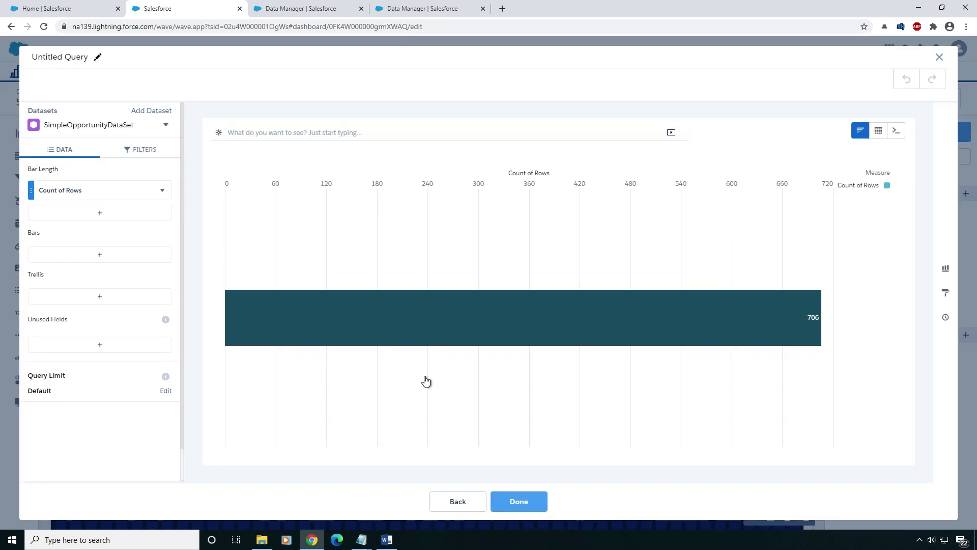
pyautogui.click(457, 506)
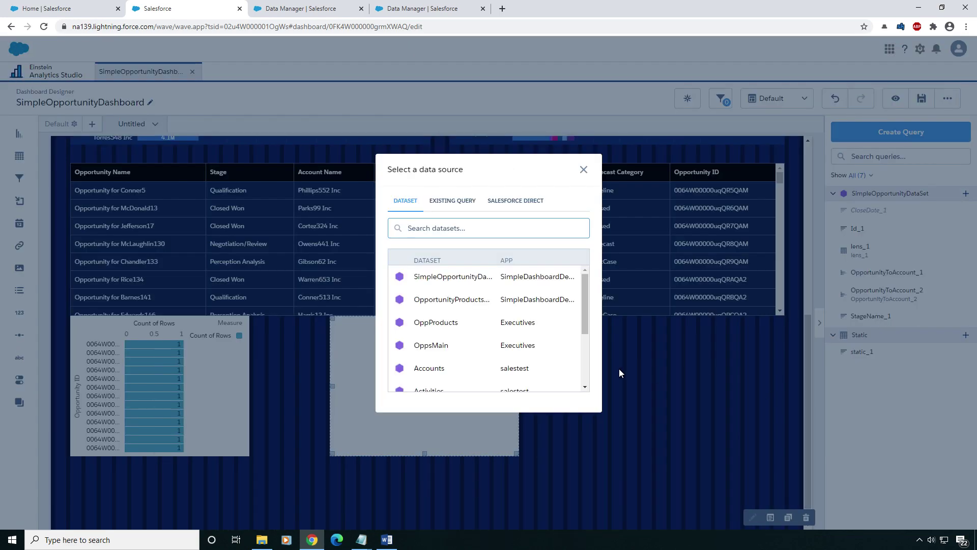
pyautogui.click(456, 299)
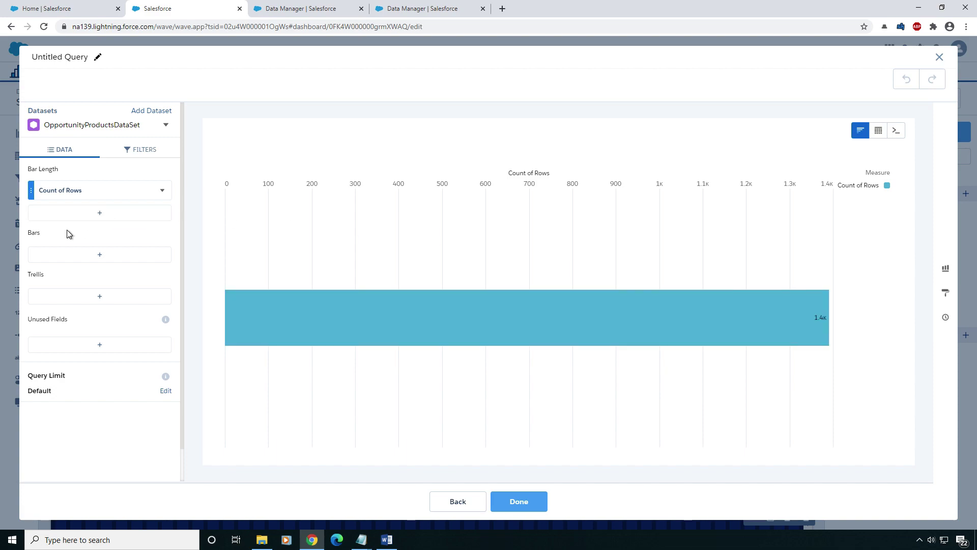
# Group the query's bars by OppProductToProduct.Name and sort them by Count of Rows in descending order.
pyautogui.click(84, 260)
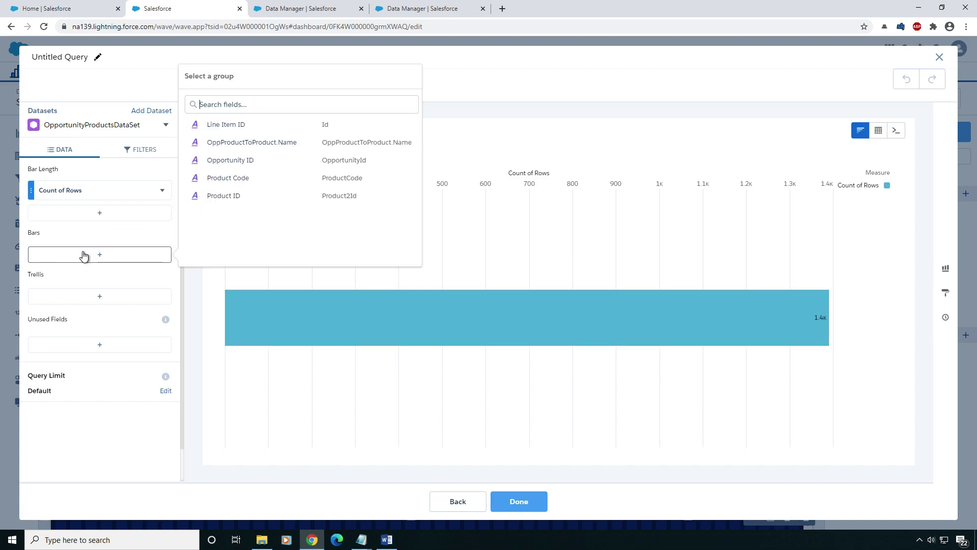
pyautogui.click(250, 147)
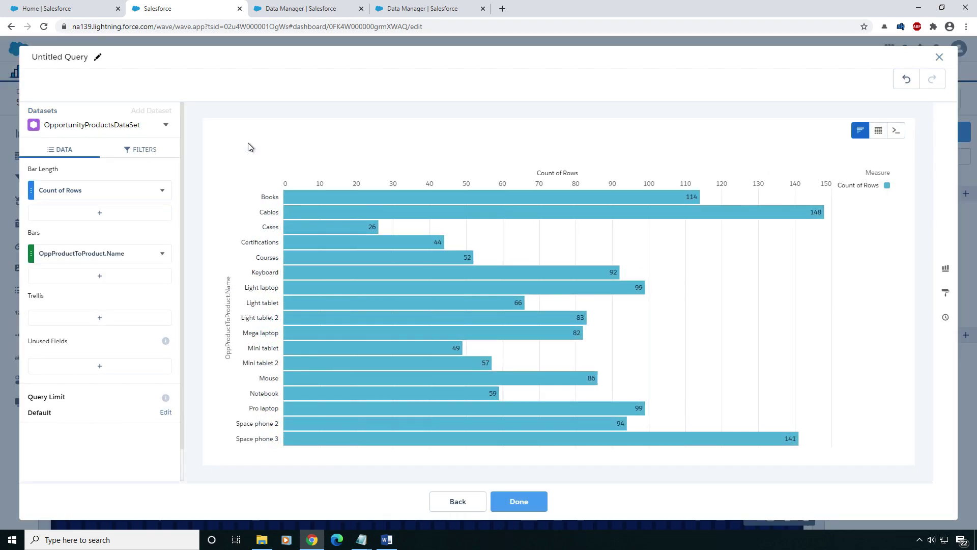
pyautogui.click(528, 172)
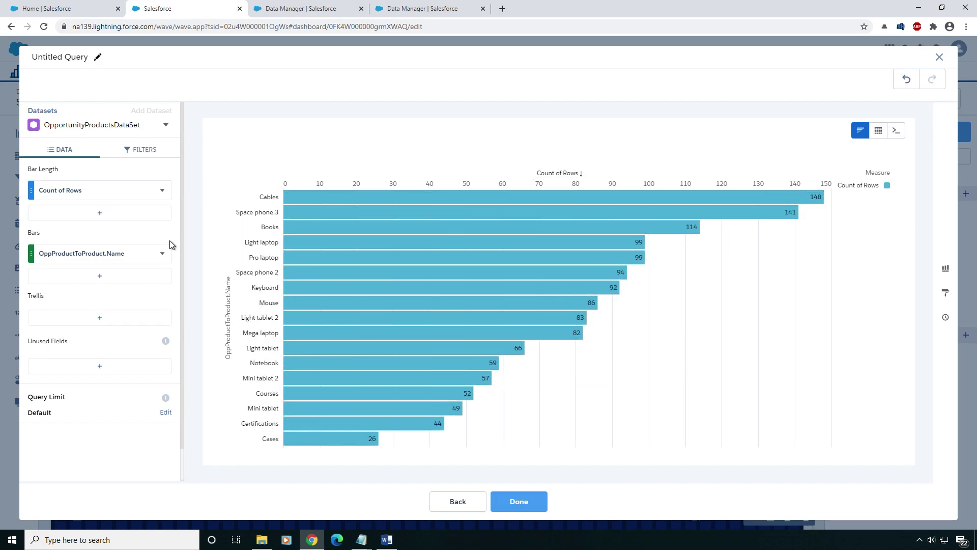
# Finish the query and widen the product chart almost to the right edge of the opportunities table.
pyautogui.click(526, 500)
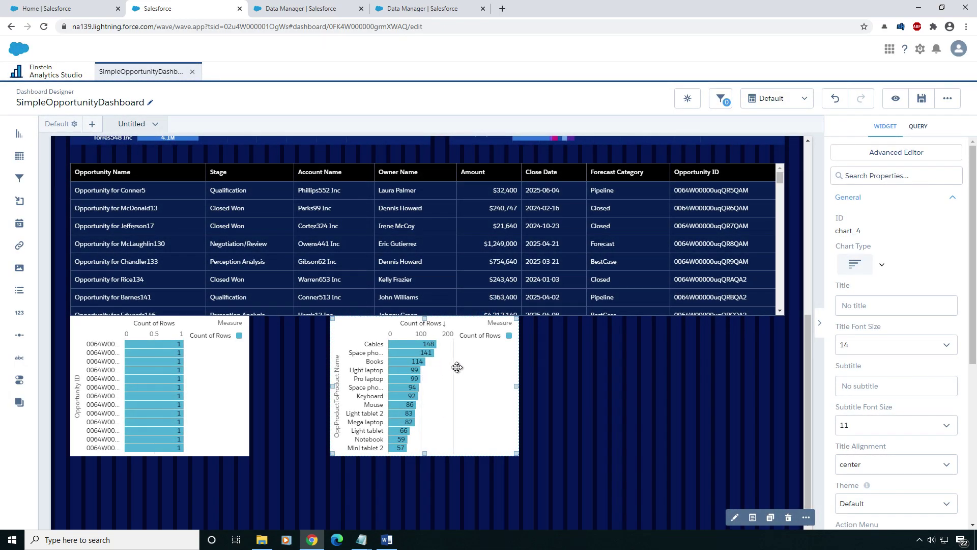
pyautogui.moveTo(515, 386); pyautogui.dragTo(764, 380)
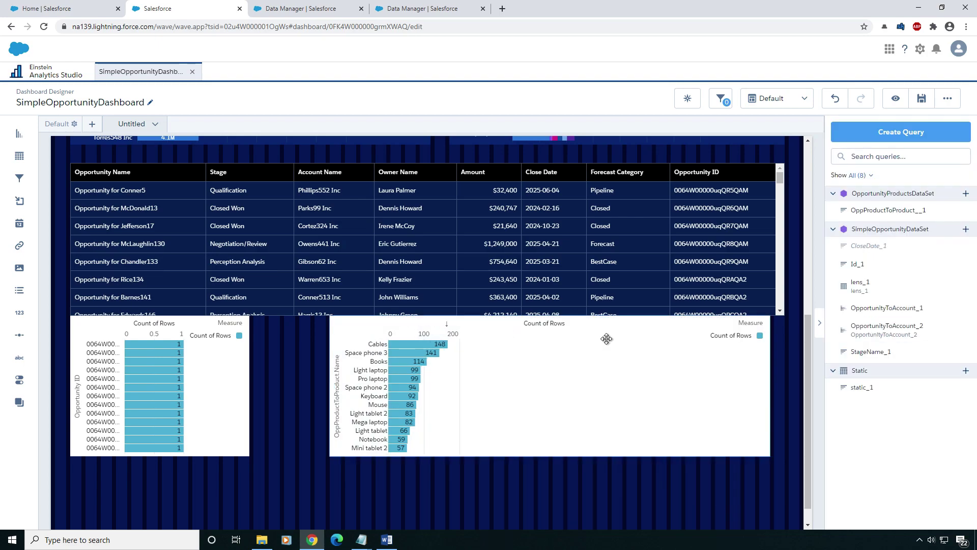
# Copy the custom background colour value from the By Account chart's widget style.
pyautogui.scroll(3, 470, 334)
pyautogui.click(382, 255)
pyautogui.scroll(-5, 874, 489)
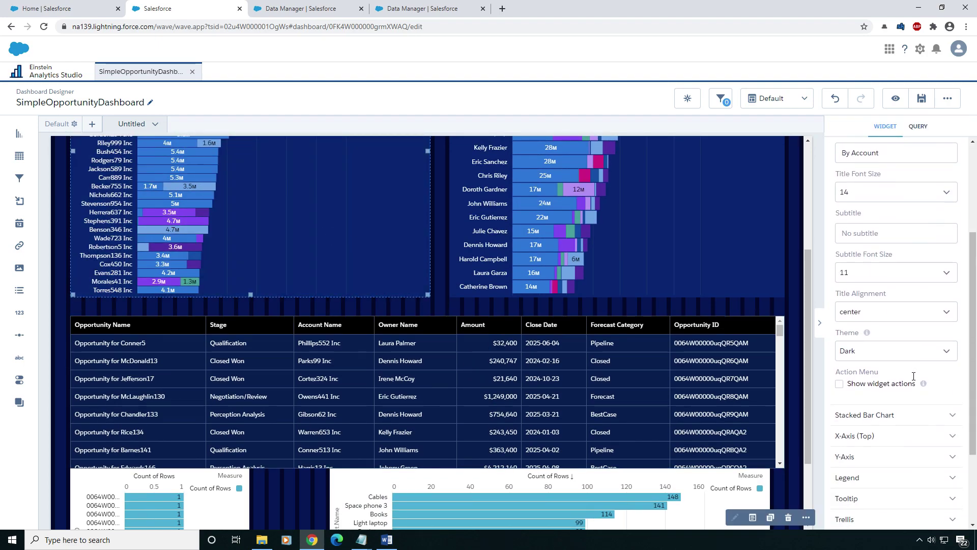
pyautogui.click(867, 464)
pyautogui.scroll(-3, 855, 461)
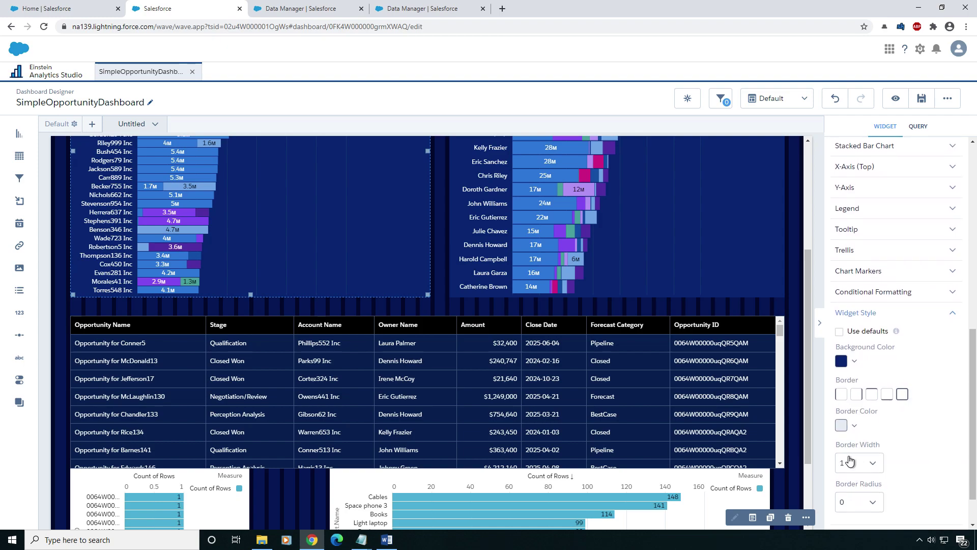
pyautogui.click(842, 426)
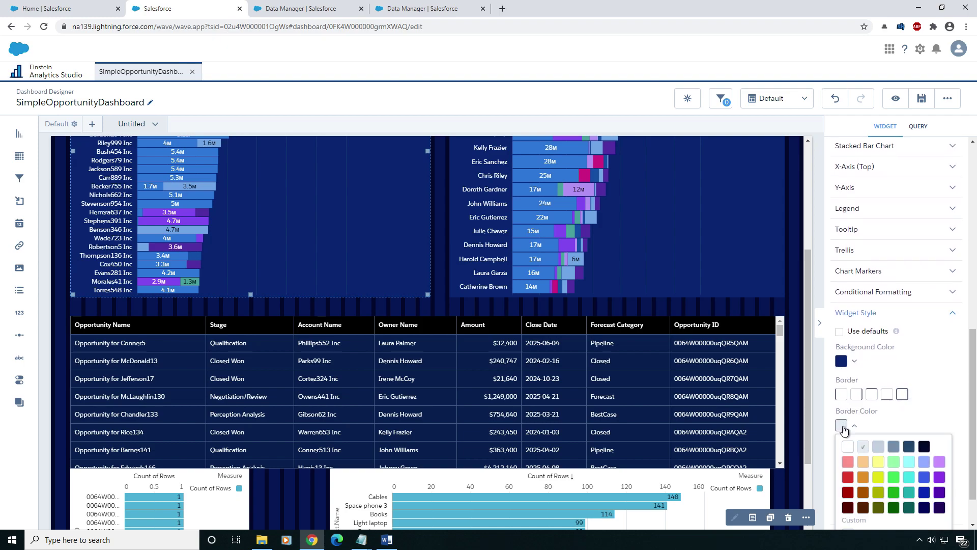
pyautogui.click(843, 362)
pyautogui.click(849, 469)
pyautogui.tripleClick(880, 434)
pyautogui.click(548, 384)
# Turn off the widget actions for the product chart.
pyautogui.scroll(-2, 514, 437)
pyautogui.click(514, 437)
pyautogui.scroll(-1, 855, 440)
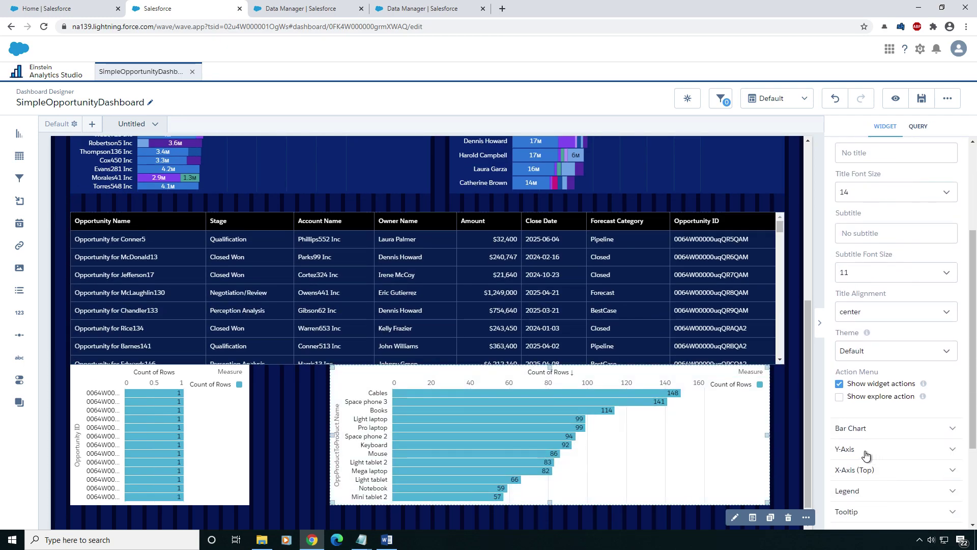
pyautogui.click(839, 384)
pyautogui.scroll(-1, 488, 433)
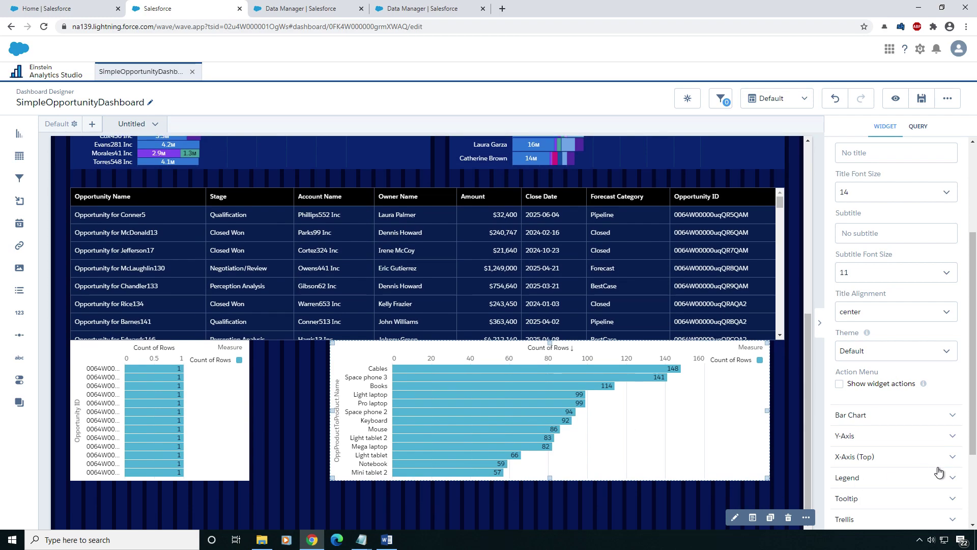
# Apply the copied By Account colour as the product chart's custom background colour.
pyautogui.scroll(-2, 863, 493)
pyautogui.click(854, 483)
pyautogui.scroll(-2, 855, 458)
pyautogui.click(842, 432)
pyautogui.scroll(-2, 860, 473)
pyautogui.scroll(-1, 862, 476)
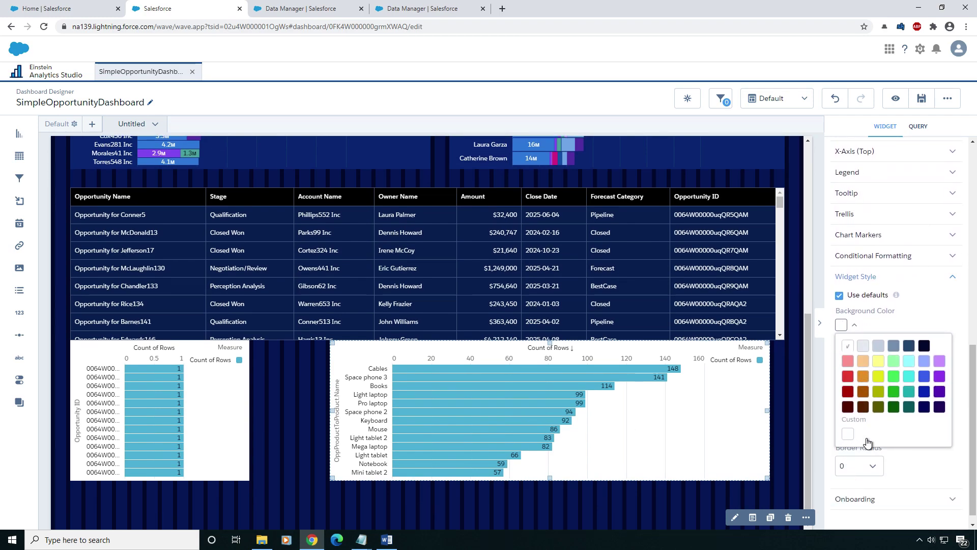
pyautogui.click(847, 434)
pyautogui.tripleClick(874, 397)
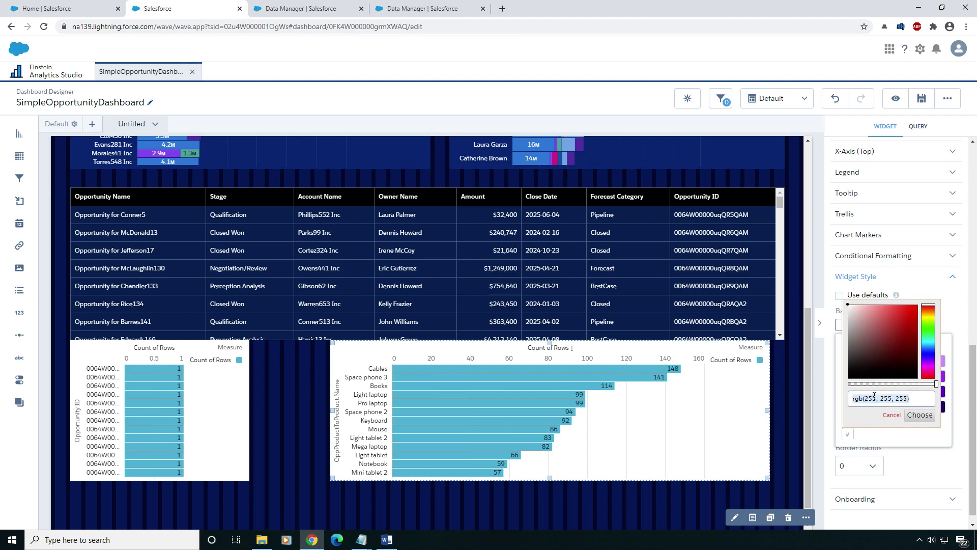
pyautogui.hotkey('ctrl', 'v')
pyautogui.press('Return')
pyautogui.click(950, 312)
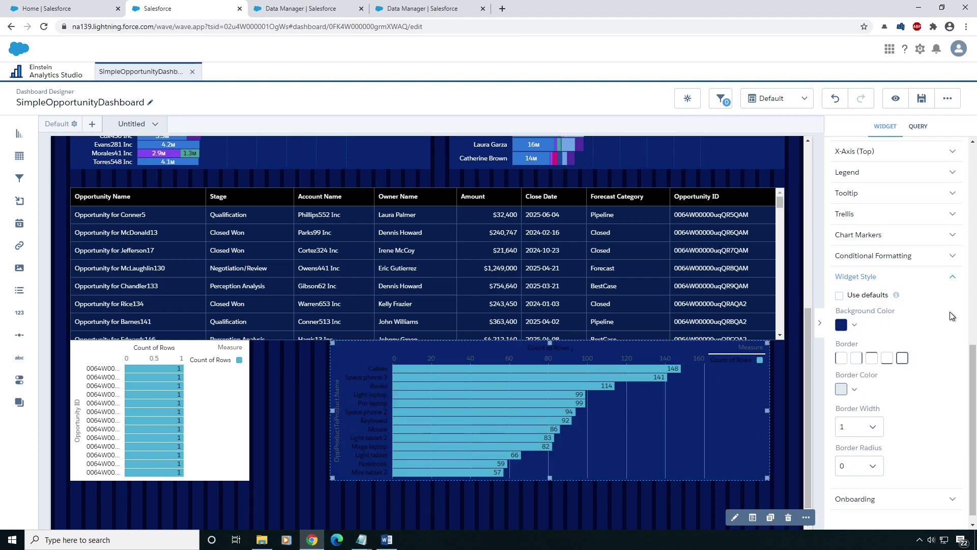
# Set the product chart's theme to Dark.
pyautogui.scroll(5, 886, 234)
pyautogui.click(889, 249)
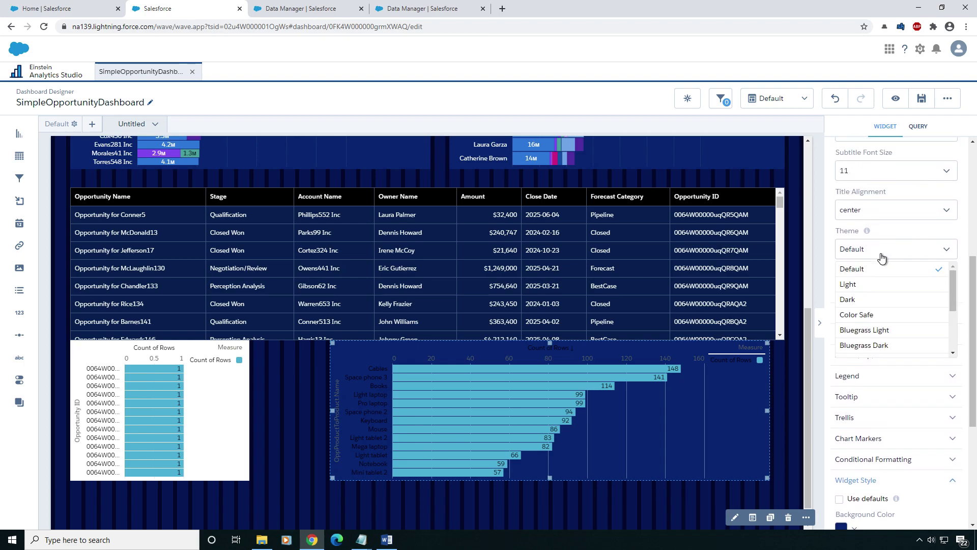
pyautogui.click(866, 302)
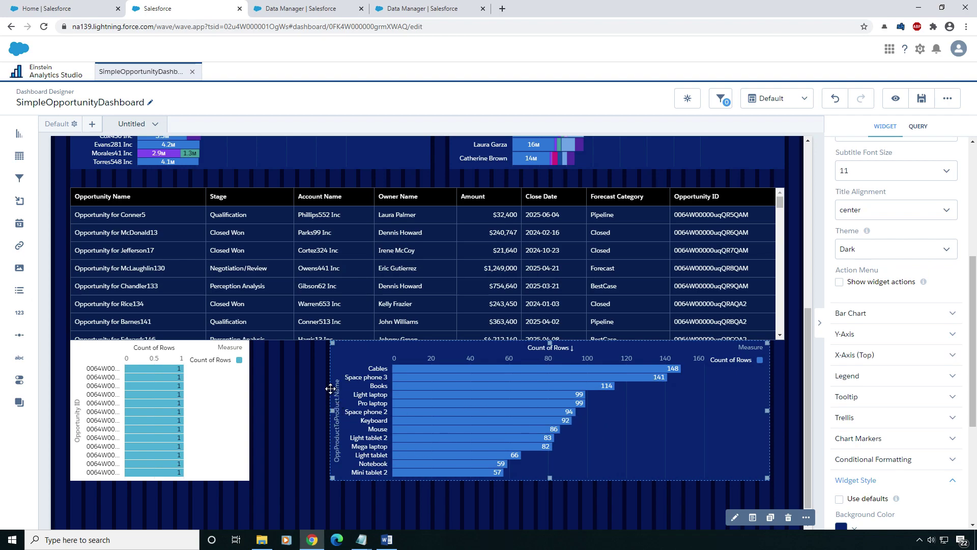
# Hide the title of the product chart's Y-axis while keeping the axis itself shown.
pyautogui.scroll(-2, 886, 370)
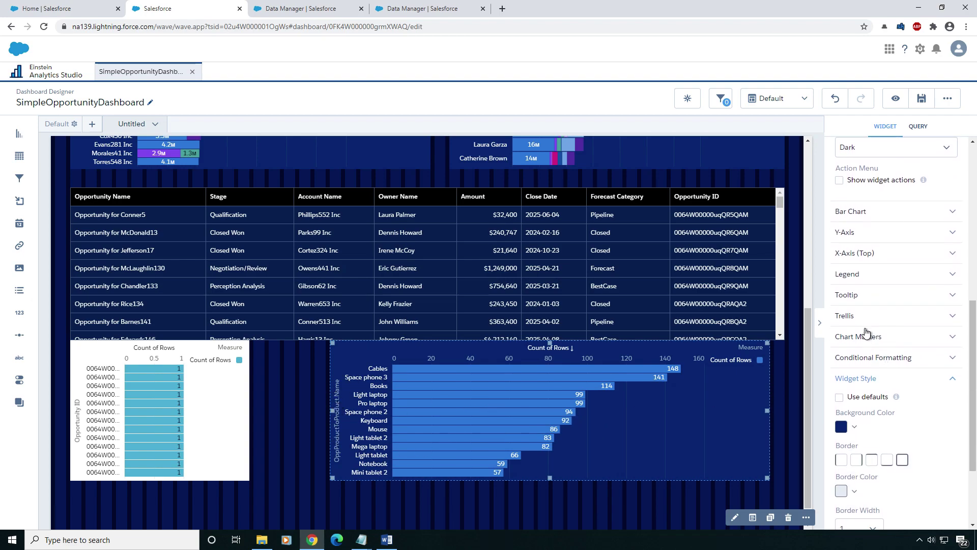
pyautogui.click(843, 238)
pyautogui.click(840, 266)
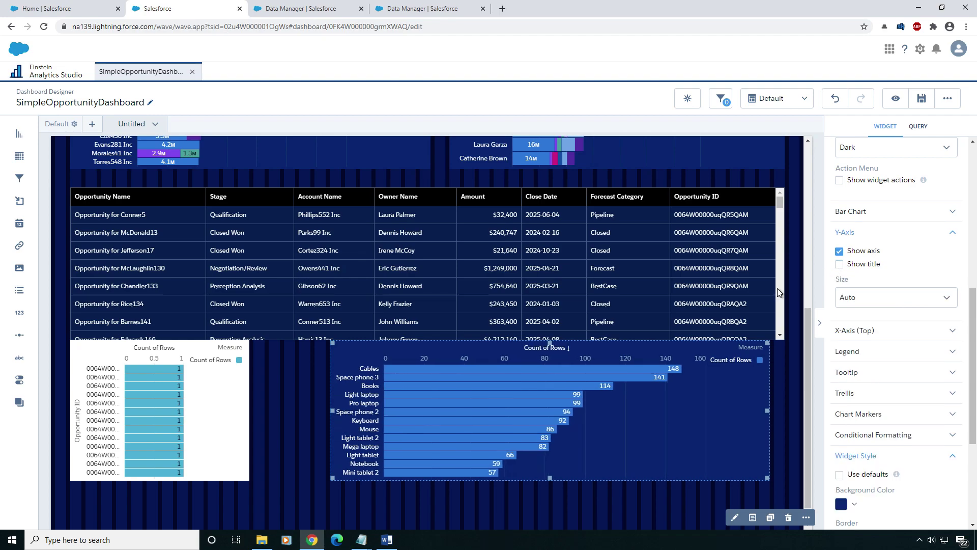
pyautogui.scroll(2, 886, 357)
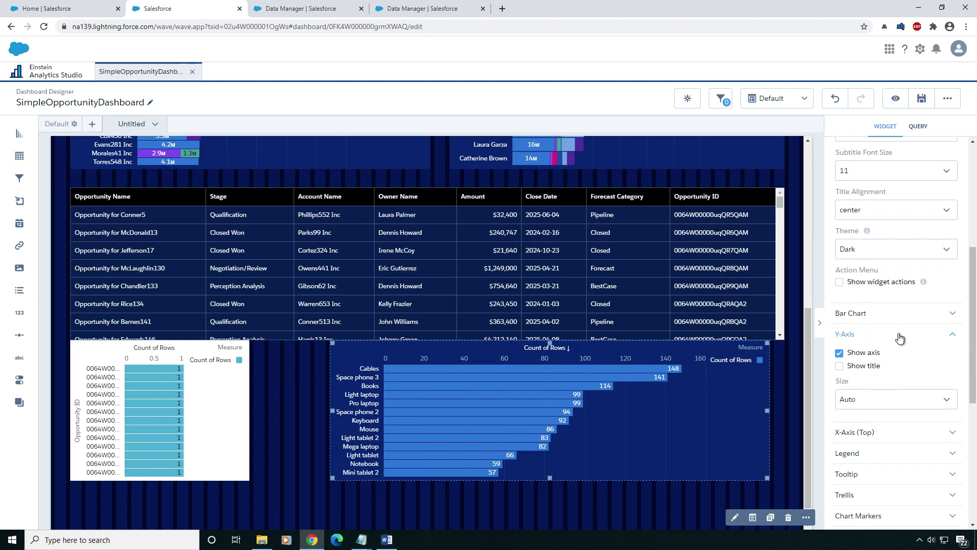
pyautogui.scroll(2, 890, 272)
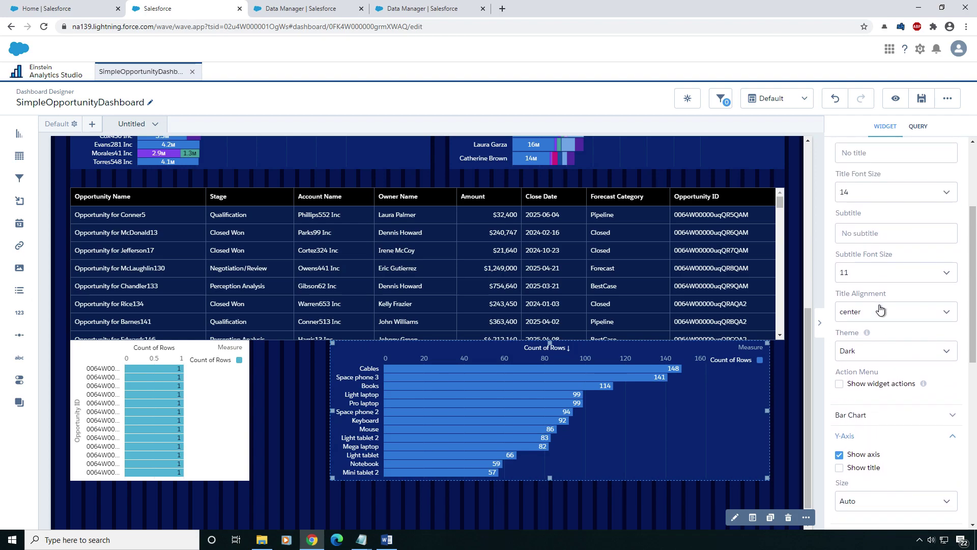
pyautogui.scroll(1, 875, 276)
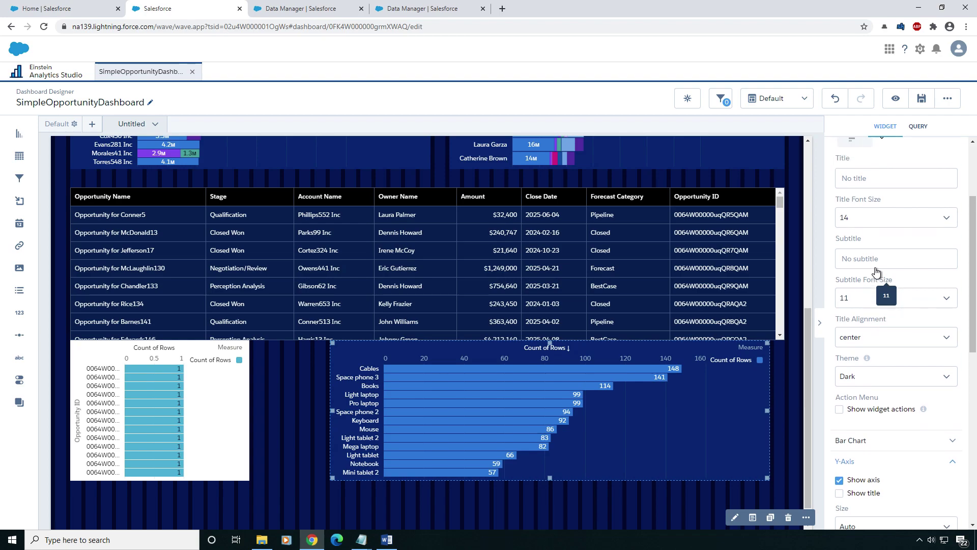
# Title the product chart "Opportunity Products Associated With the Above".
pyautogui.write('O')
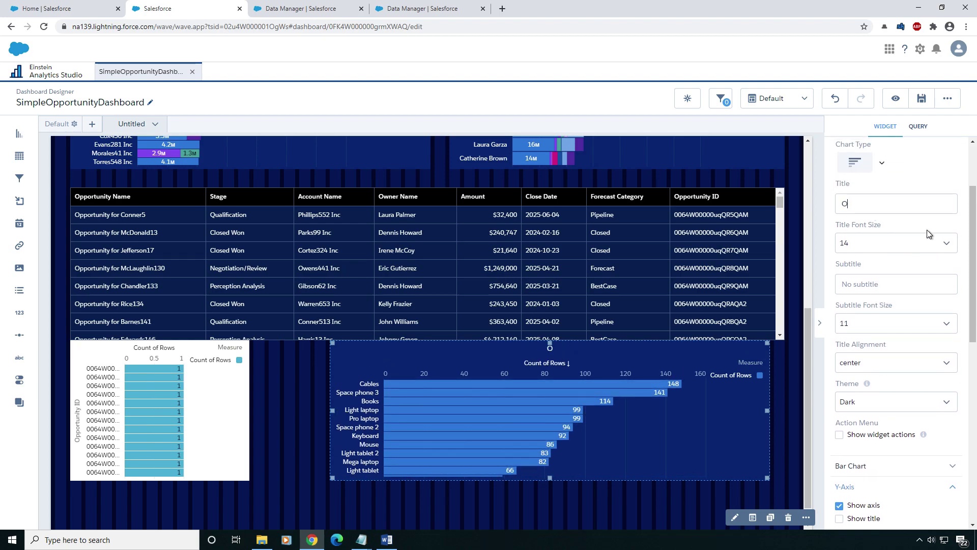
pyautogui.write('portunity Products')
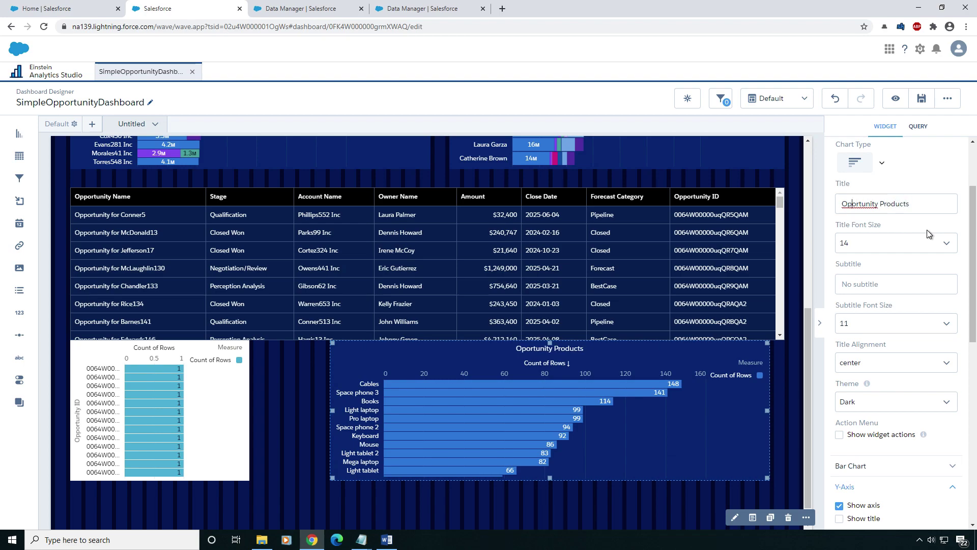
pyautogui.write('p')
pyautogui.press('End')
pyautogui.write('Associa')
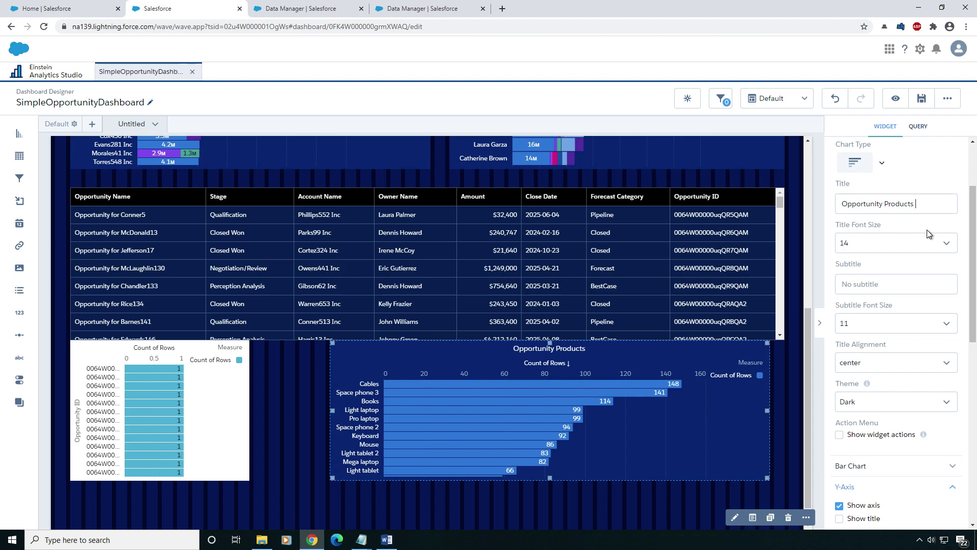
pyautogui.write('ted')
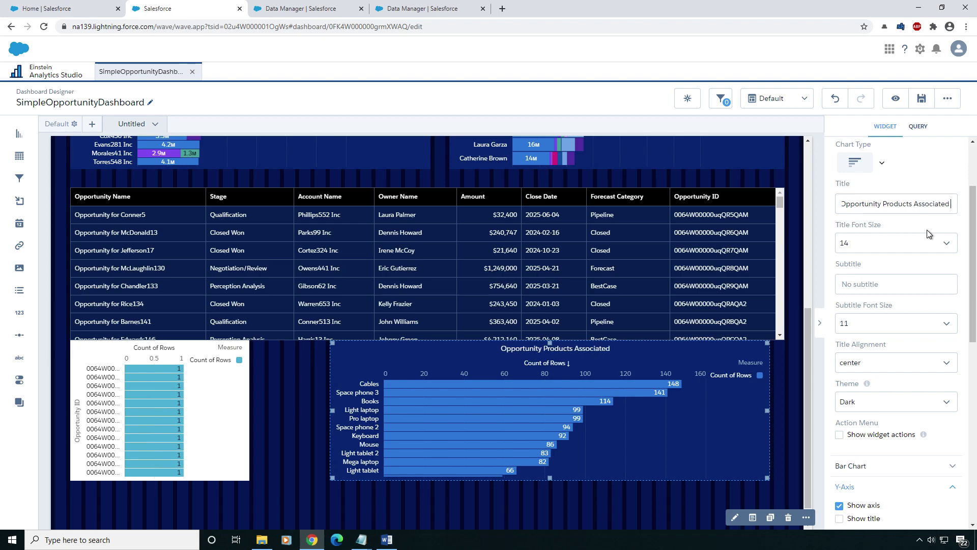
pyautogui.write(' With the Above')
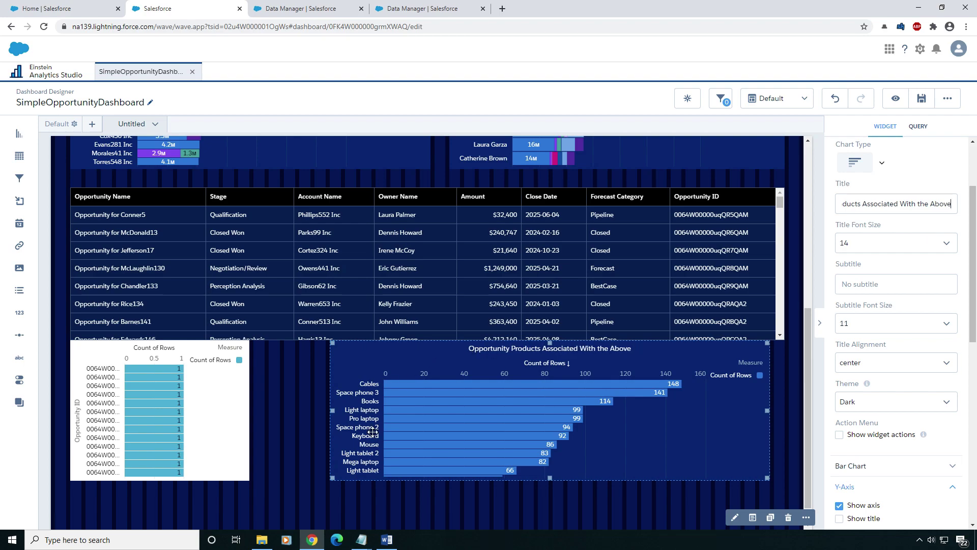
pyautogui.click(493, 508)
pyautogui.click(602, 415)
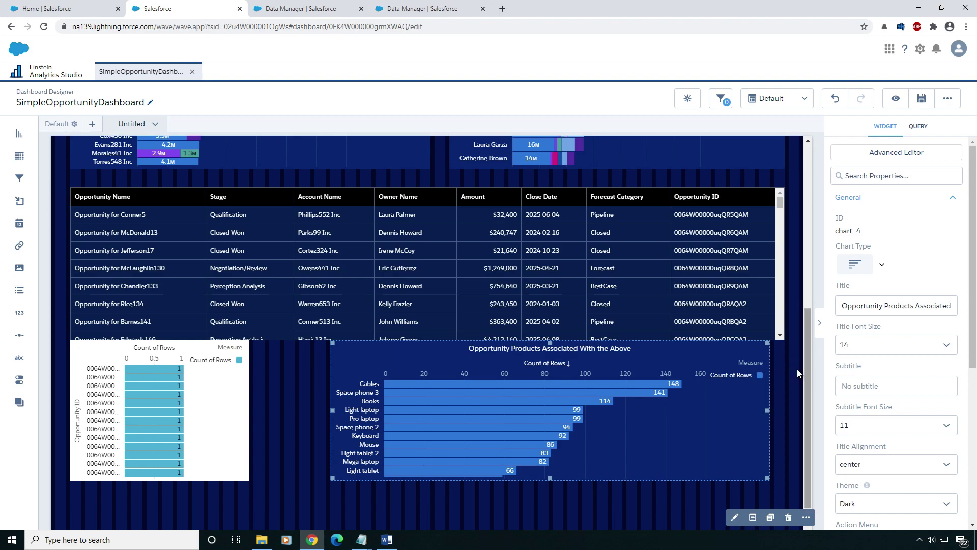
# Hide the legend of the product chart.
pyautogui.scroll(-5, 947, 346)
pyautogui.click(860, 361)
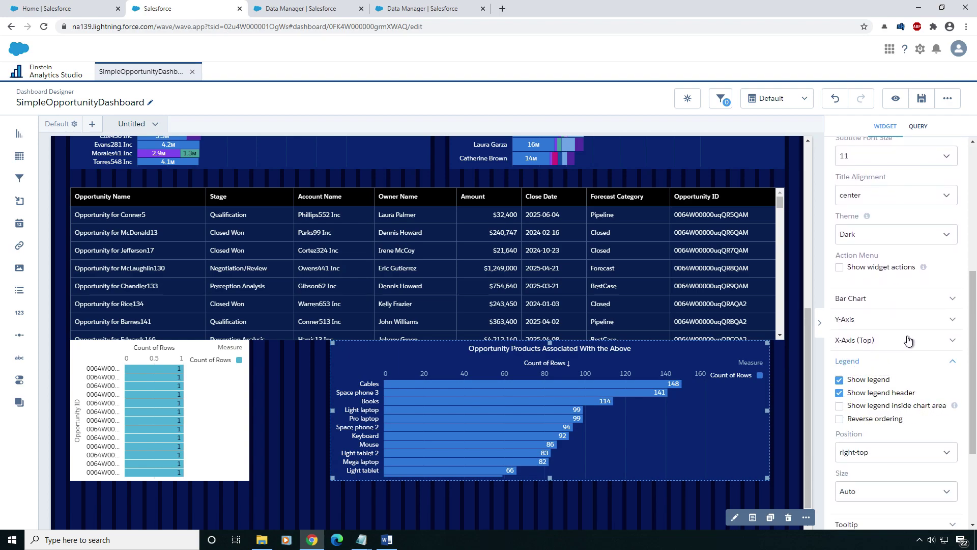
pyautogui.click(839, 382)
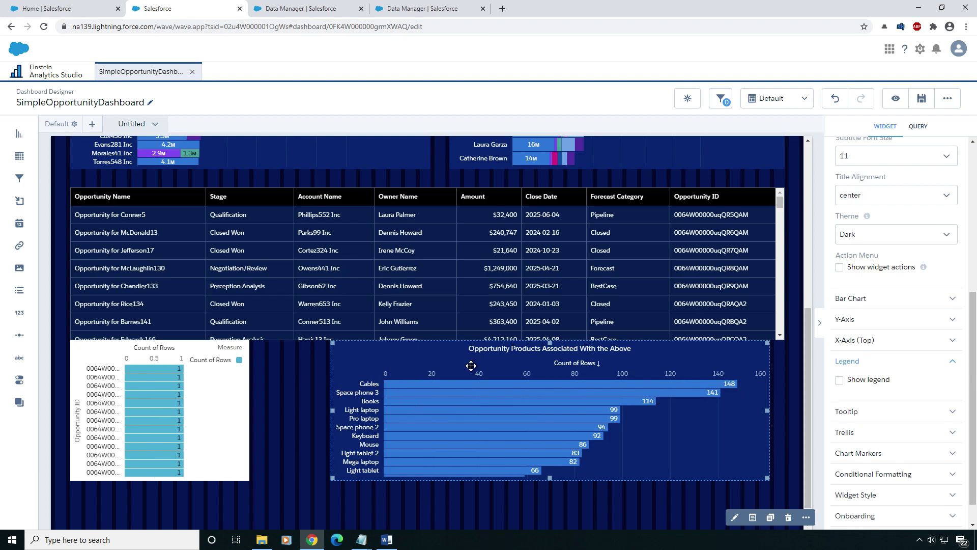
# Change the product chart's bar length measure to Sum of Quantity and update the chart on the dashboard.
pyautogui.doubleClick(584, 402)
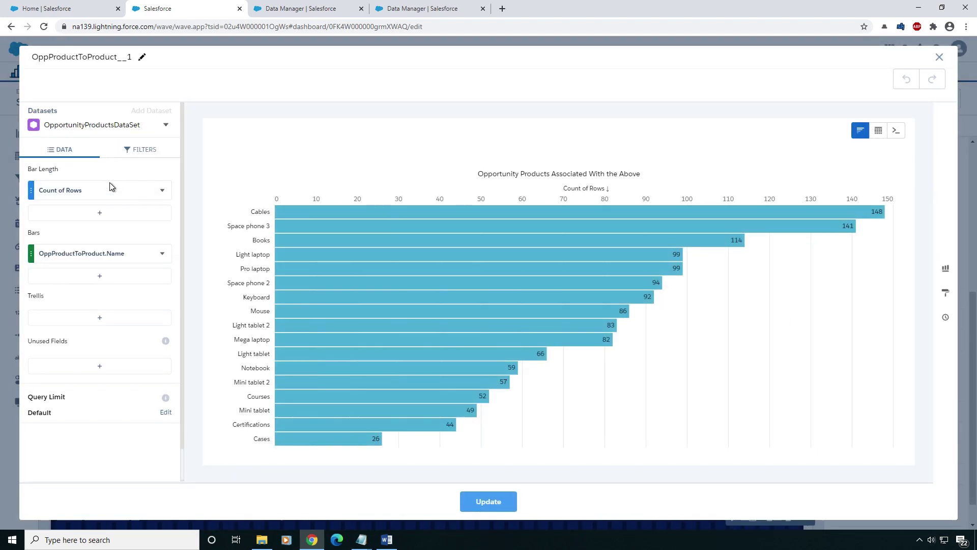
pyautogui.click(107, 190)
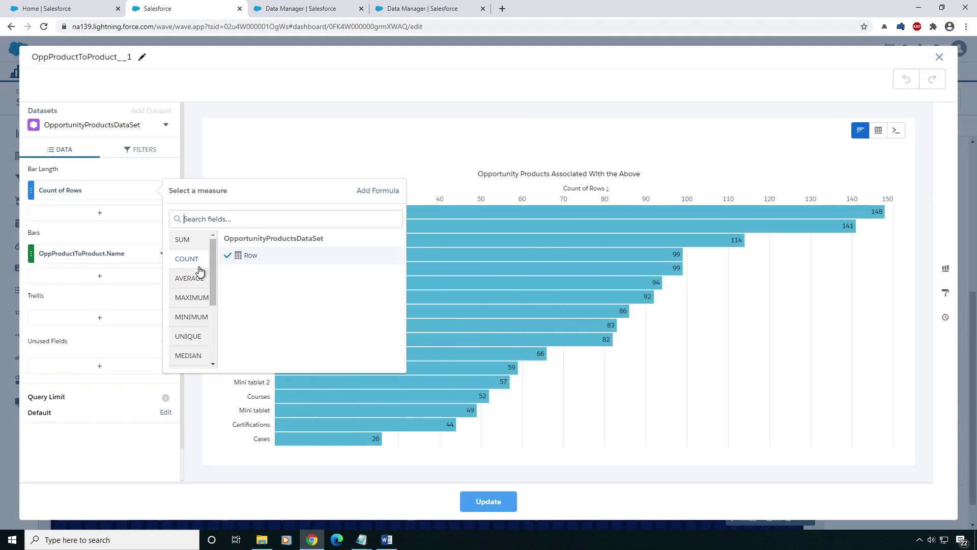
pyautogui.click(198, 240)
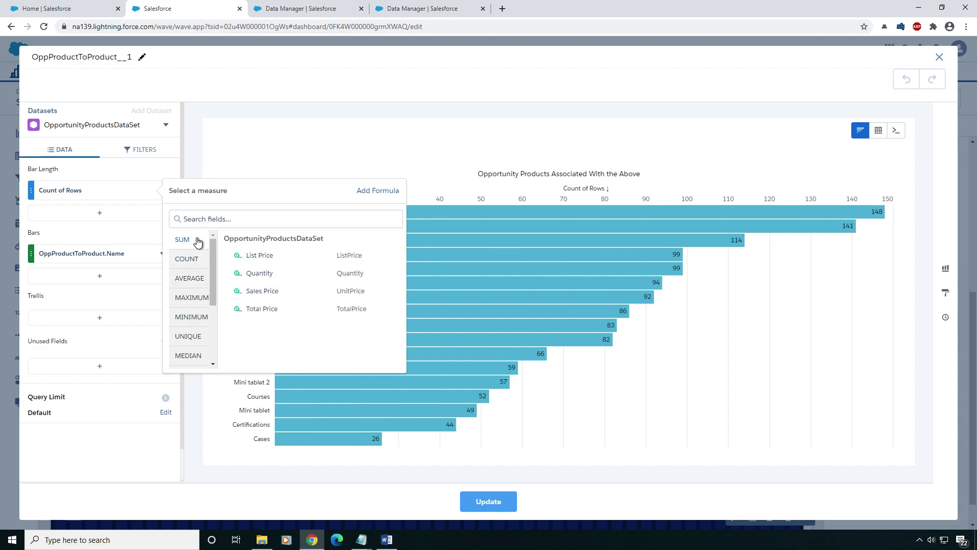
pyautogui.click(271, 278)
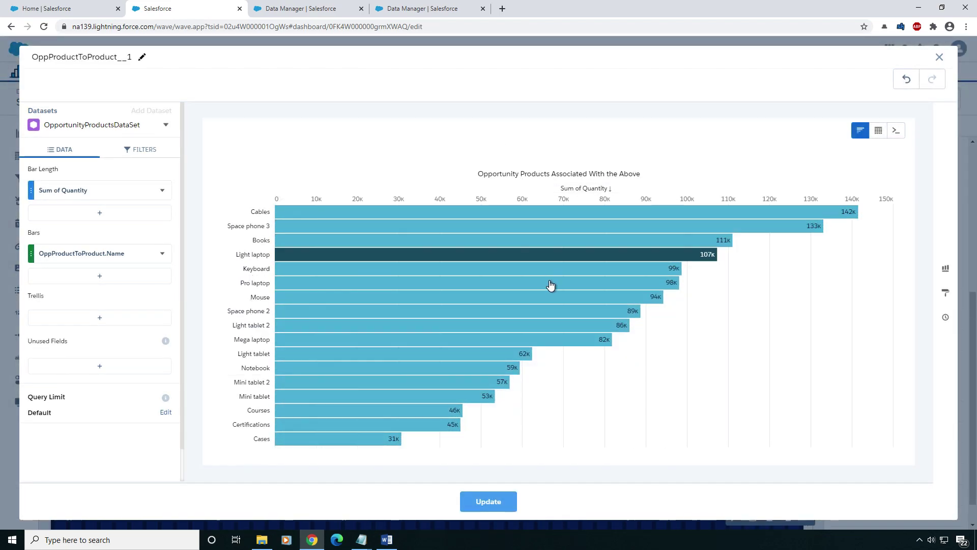
pyautogui.click(487, 503)
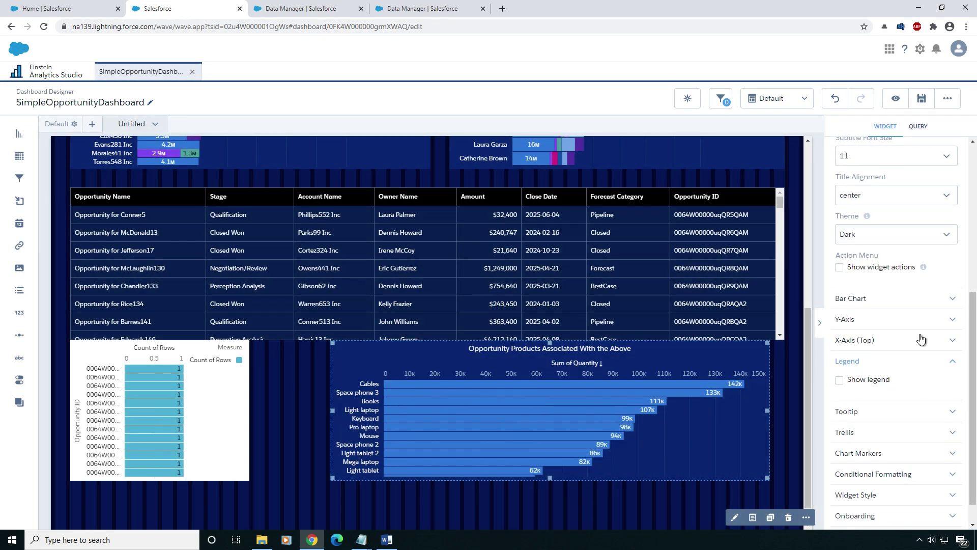
# Set the product chart's subtitle to "(Quantity)".
pyautogui.scroll(5, 893, 184)
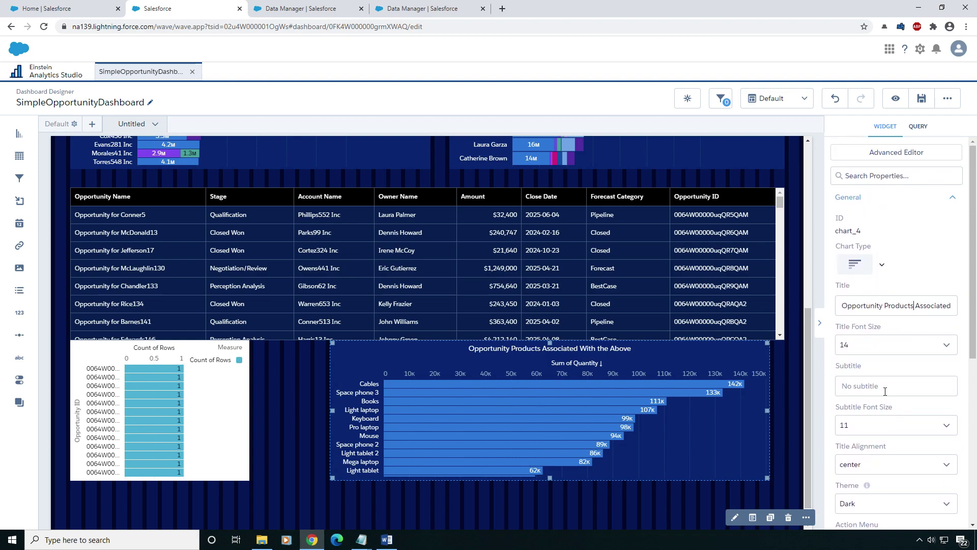
pyautogui.click(884, 389)
pyautogui.write('(QW')
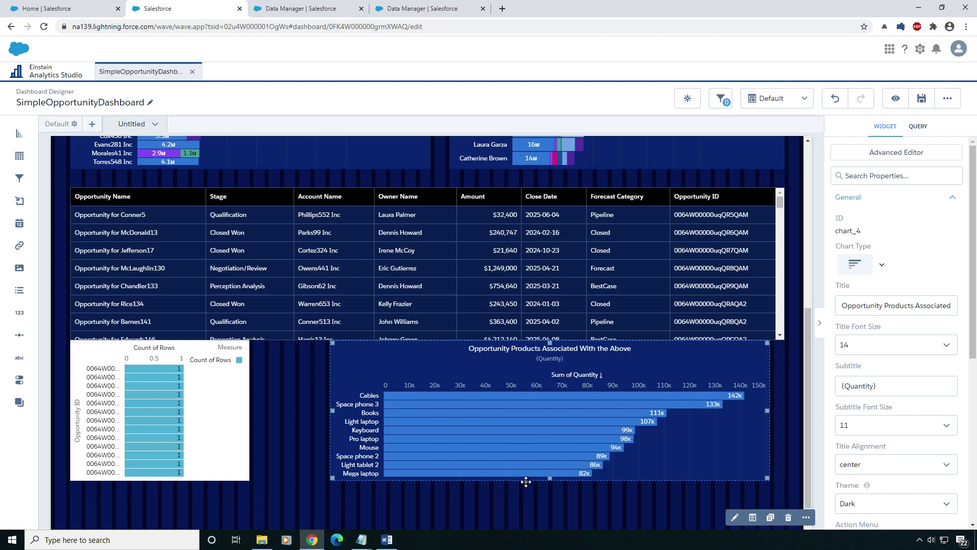
pyautogui.click(557, 484)
pyautogui.click(582, 362)
# Hide the title of the product chart's X-axis while keeping the axis itself shown.
pyautogui.scroll(-2, 917, 415)
pyautogui.scroll(-2, 874, 398)
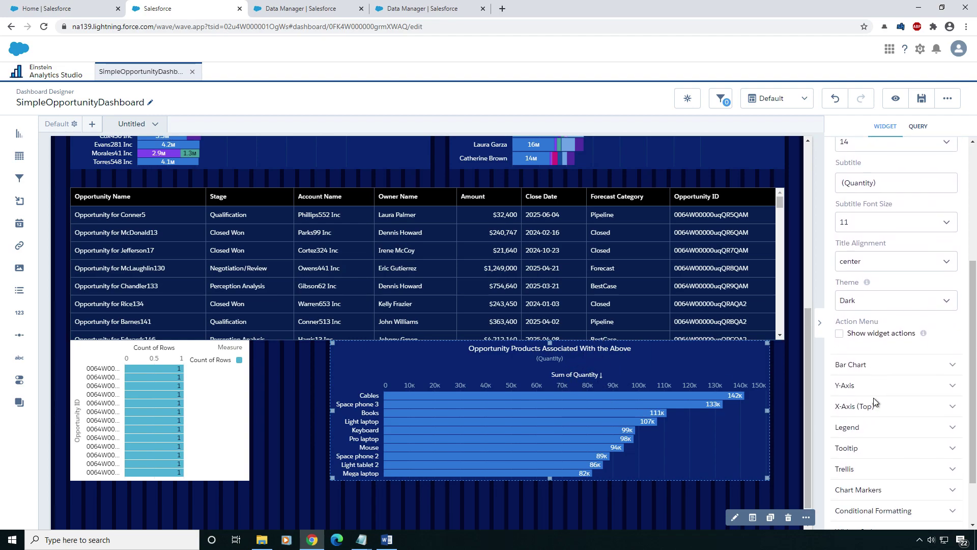
pyautogui.click(859, 402)
pyautogui.scroll(-2, 865, 407)
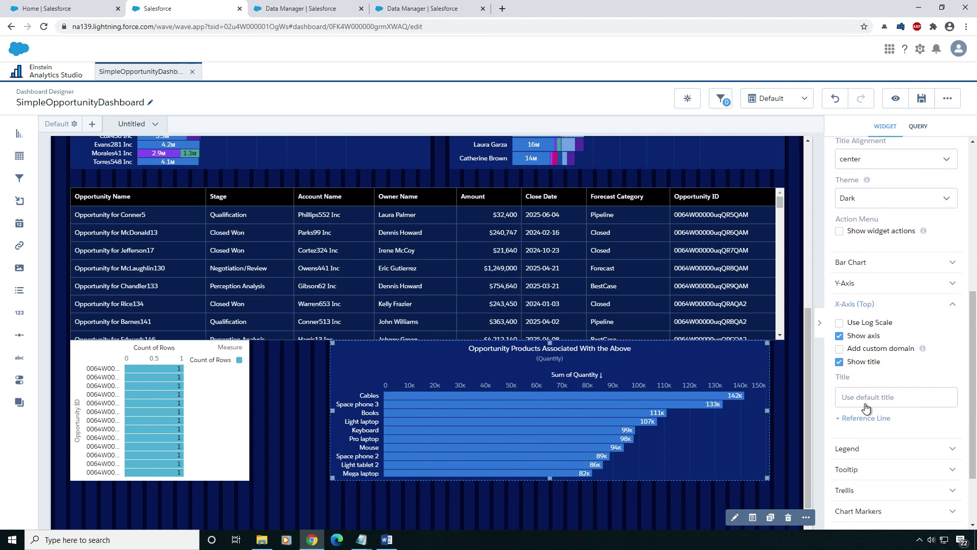
pyautogui.click(839, 362)
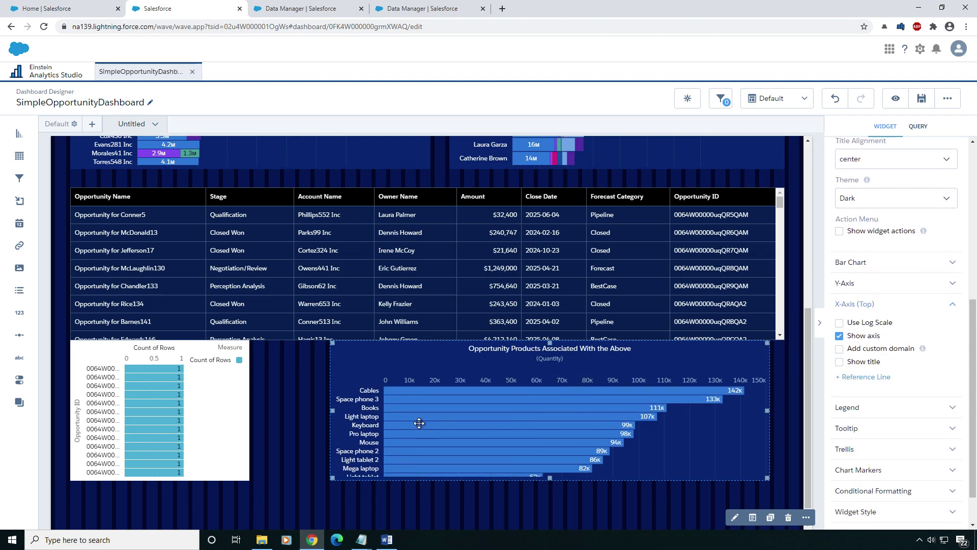
# Make the product chart slightly taller by extending its lower edge.
pyautogui.click(287, 407)
pyautogui.click(534, 466)
pyautogui.moveTo(550, 479); pyautogui.dragTo(549, 505)
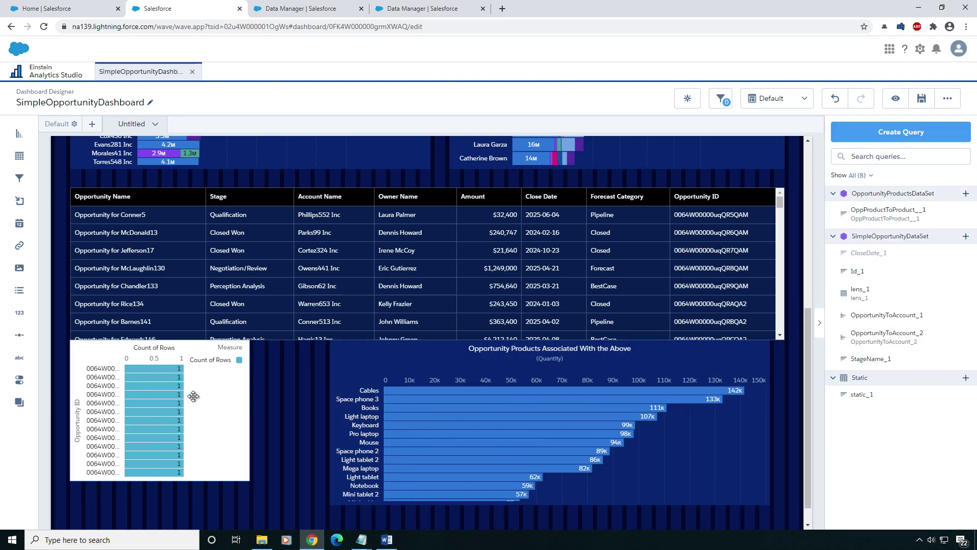
# Open the query JSON of the product chart in the advanced editor.
pyautogui.click(507, 403)
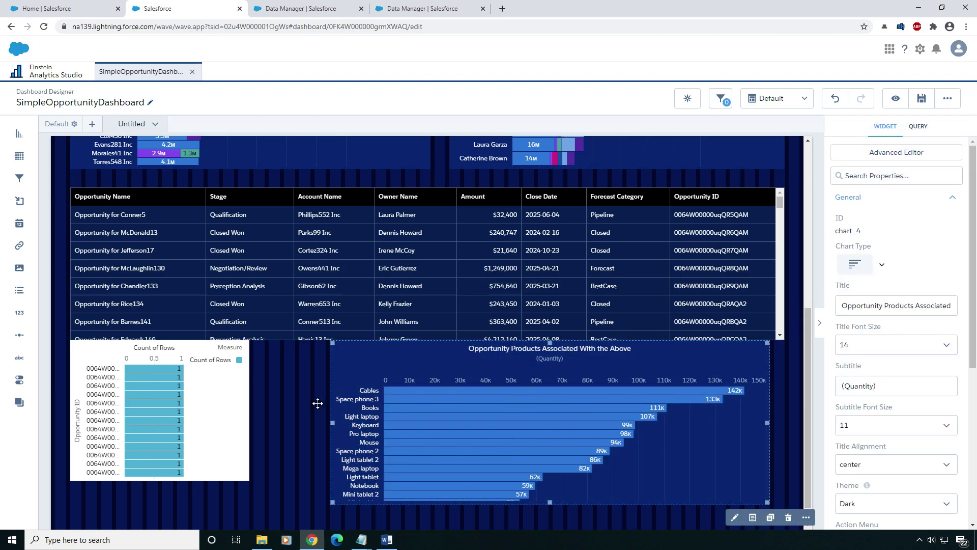
pyautogui.click(139, 391)
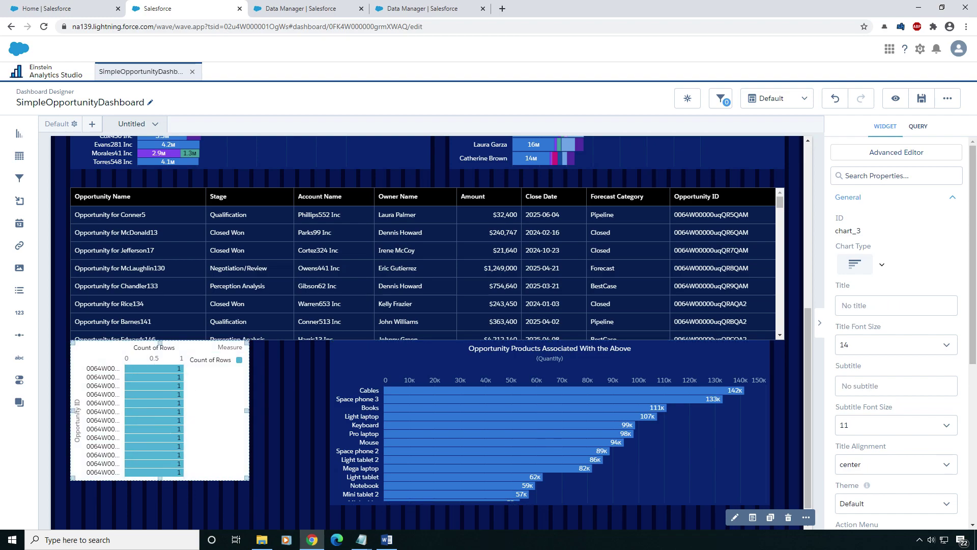
pyautogui.click(386, 539)
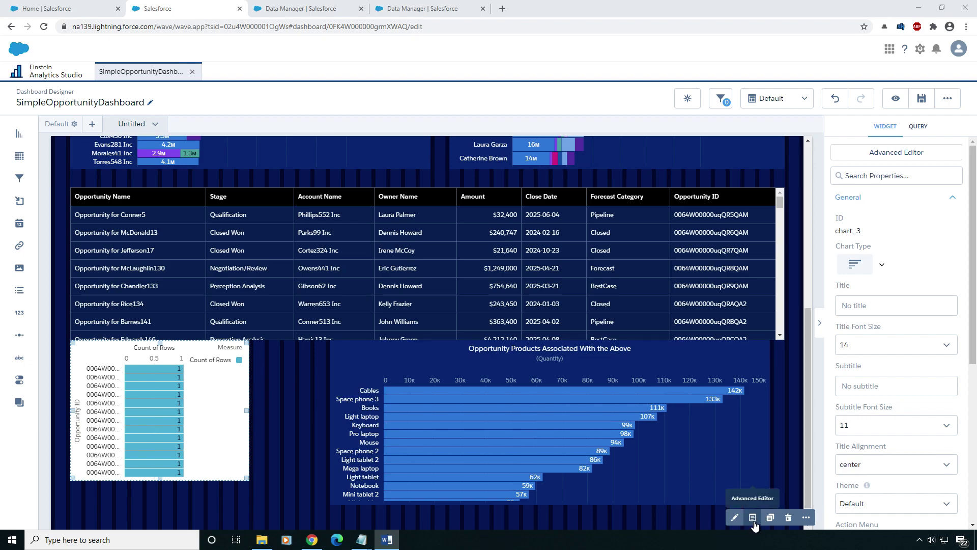
pyautogui.click(560, 388)
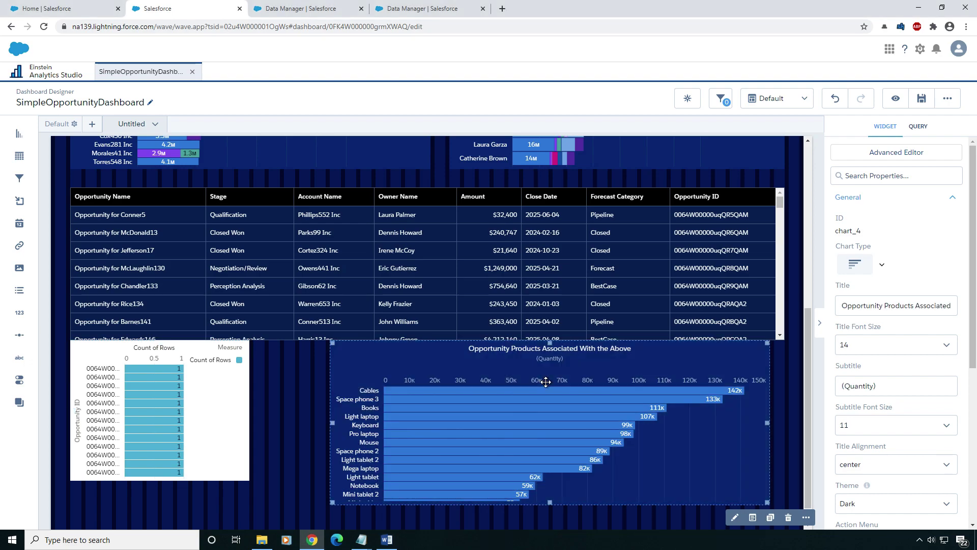
pyautogui.click(753, 518)
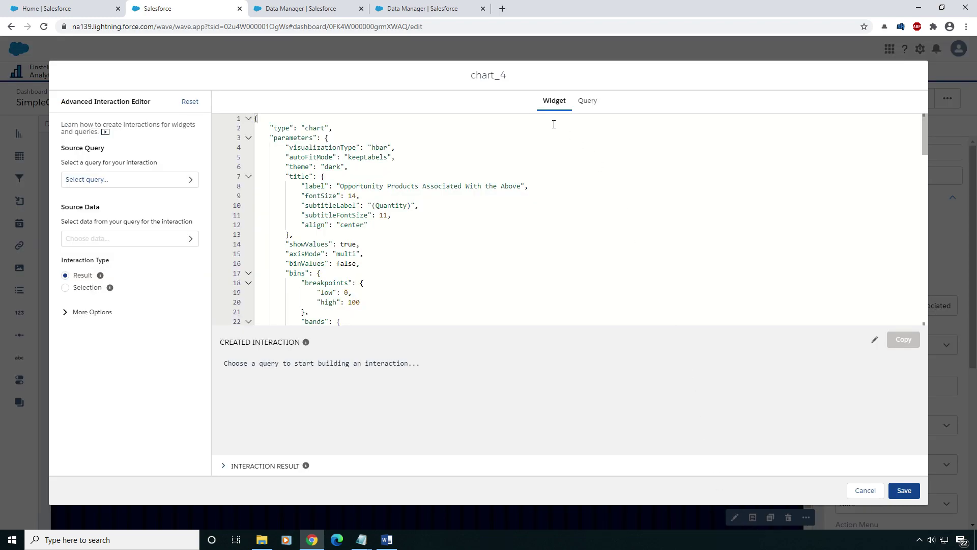
pyautogui.click(587, 102)
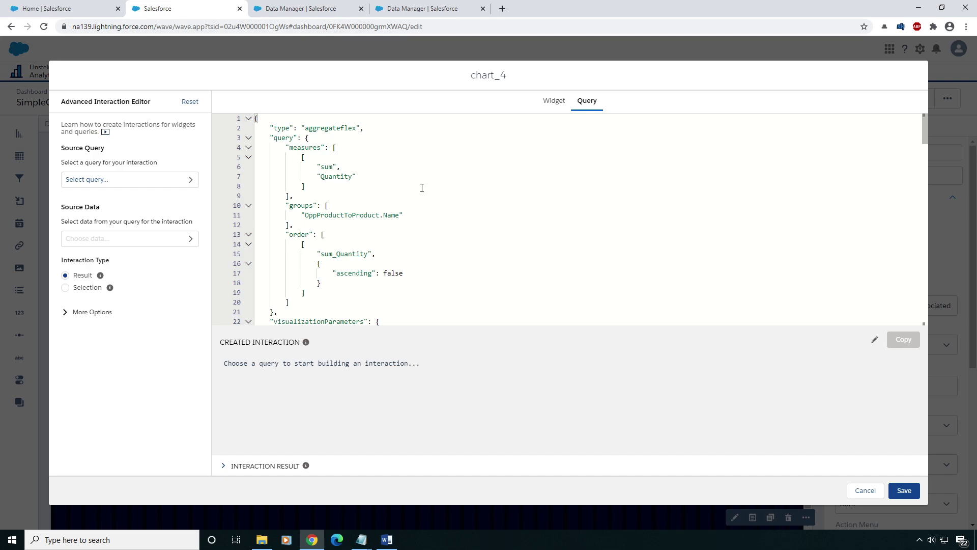
# Insert a filters block after groups, matching OpportunityId with operator "in" to {{coalesce(column(Id_1.result, [\"Id\"])).asObject(),\"None\"}}.
pyautogui.hotkey('alt', 'Tab')
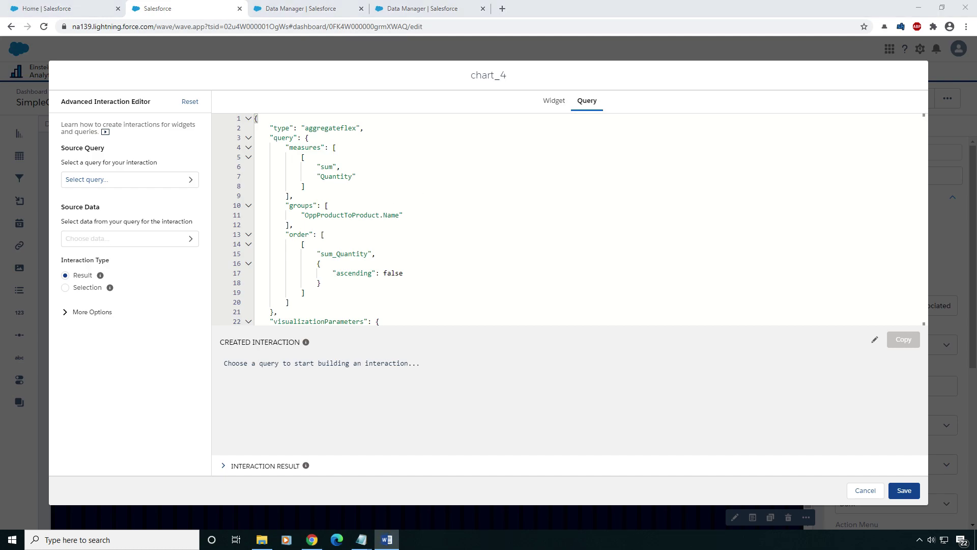
pyautogui.click(292, 225)
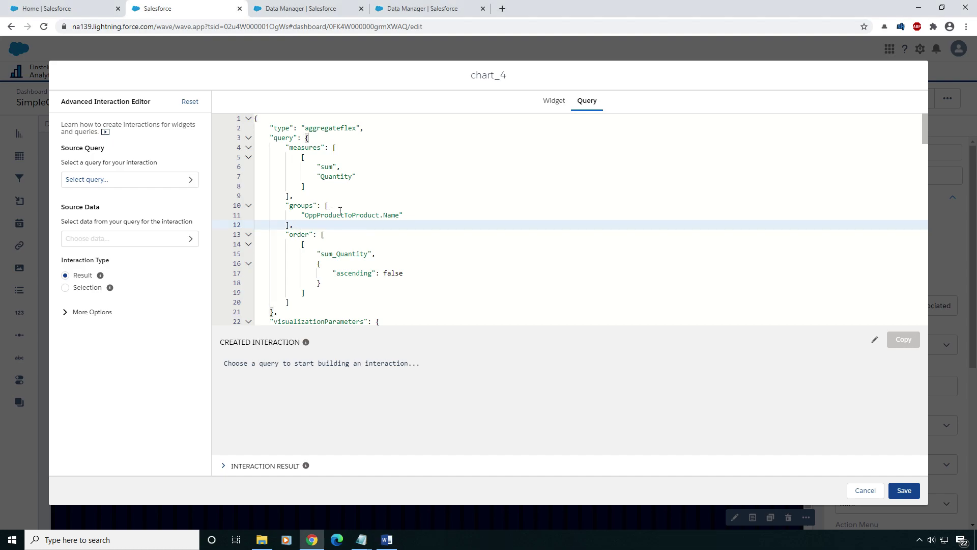
pyautogui.press('Return')
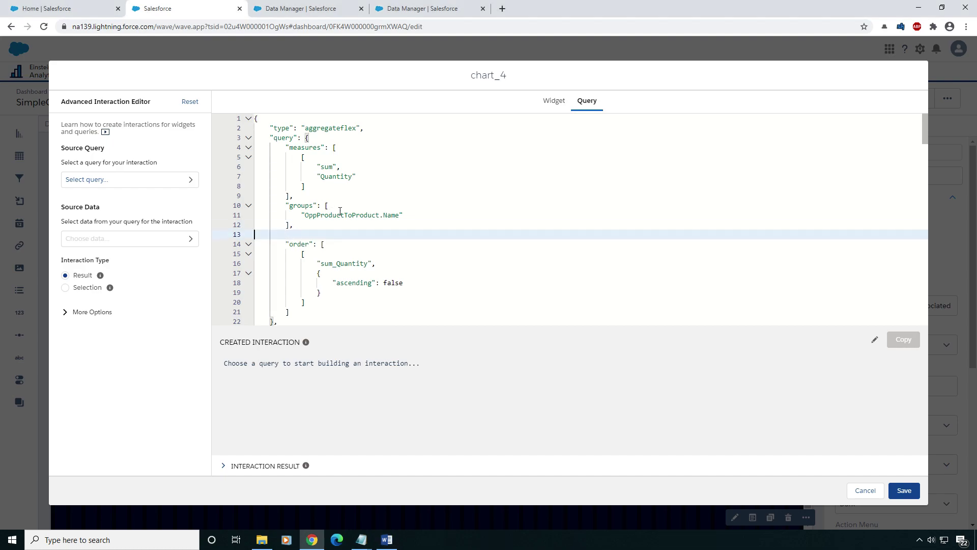
pyautogui.press('BackSpace')
pyautogui.press('Left')
pyautogui.press('Return')
pyautogui.write('"filters": [ [ "OpportunityId", "{{coalesce(column(Id_1.result, [\\"Id\\"])).asObject(),\\"None\\"}}", "in" ] ]')
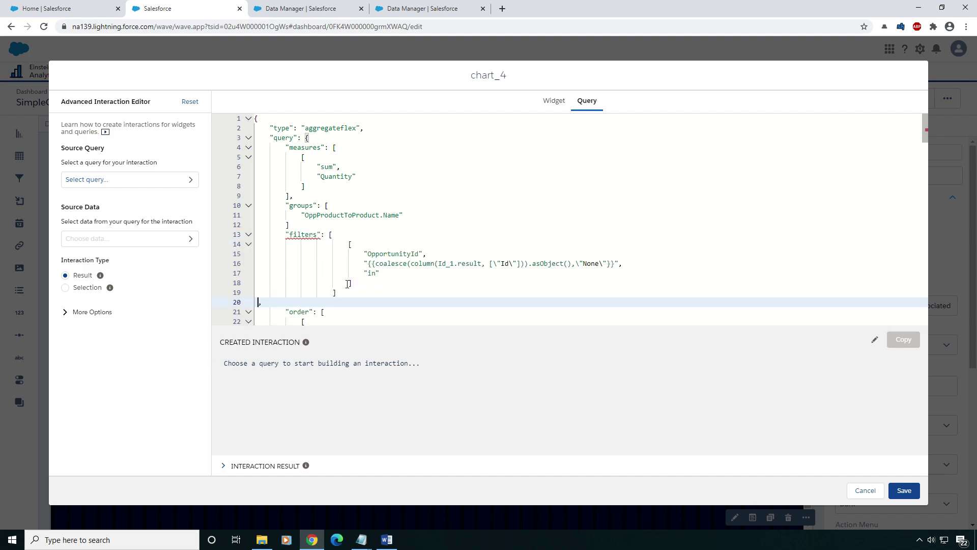
pyautogui.press('BackSpace')
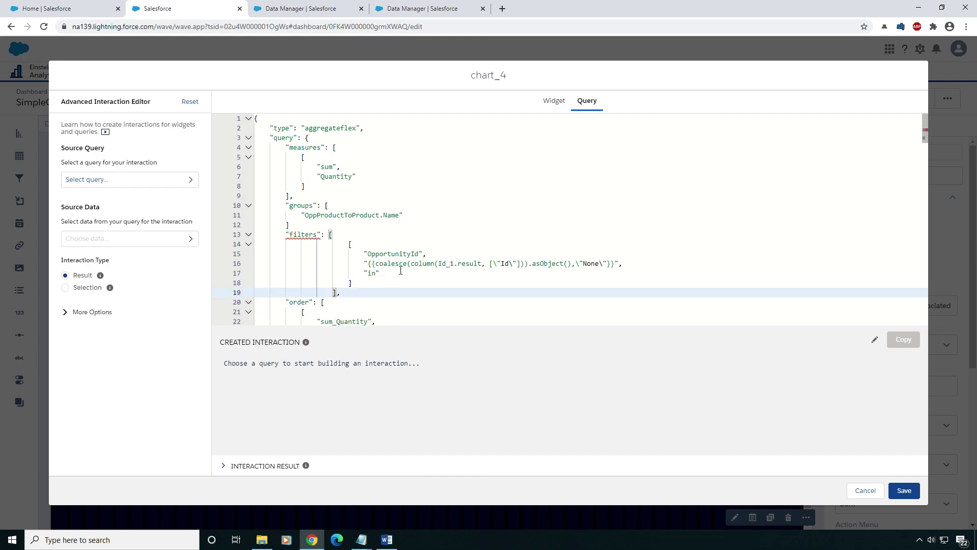
# Examine the inserted filters block: its OpportunityId field, the Id_1 result binding expression and the "in" operator.
pyautogui.scroll(-1, 397, 267)
pyautogui.click(332, 190)
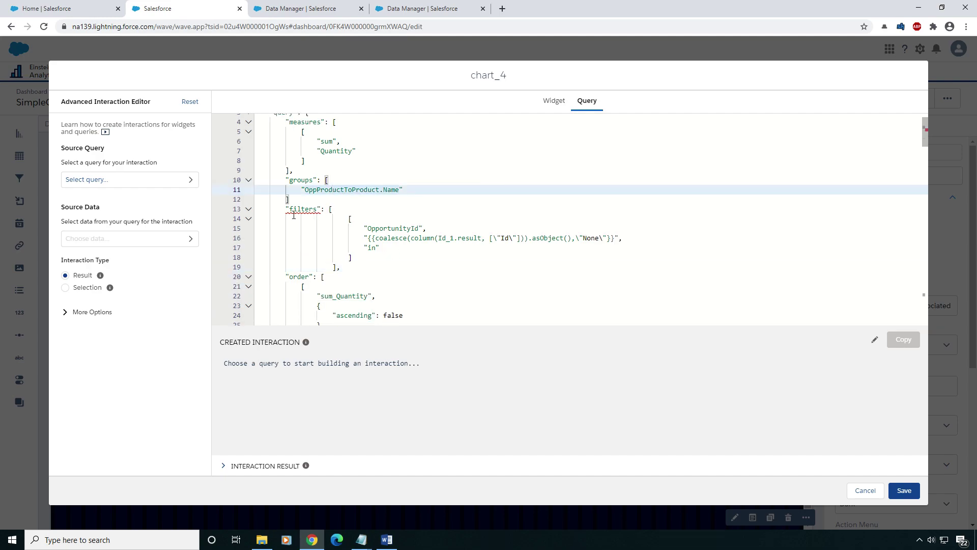
pyautogui.click(327, 208)
pyautogui.click(359, 244)
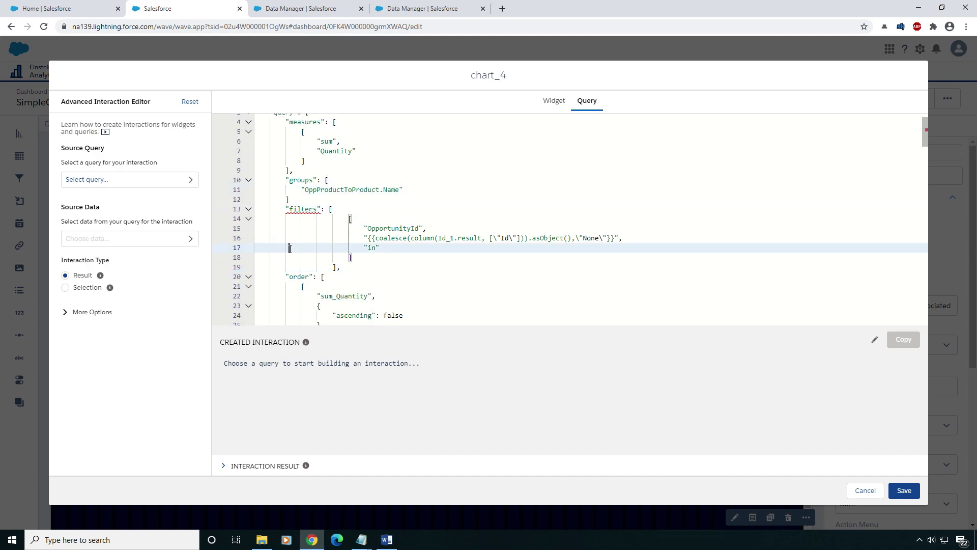
pyautogui.doubleClick(379, 228)
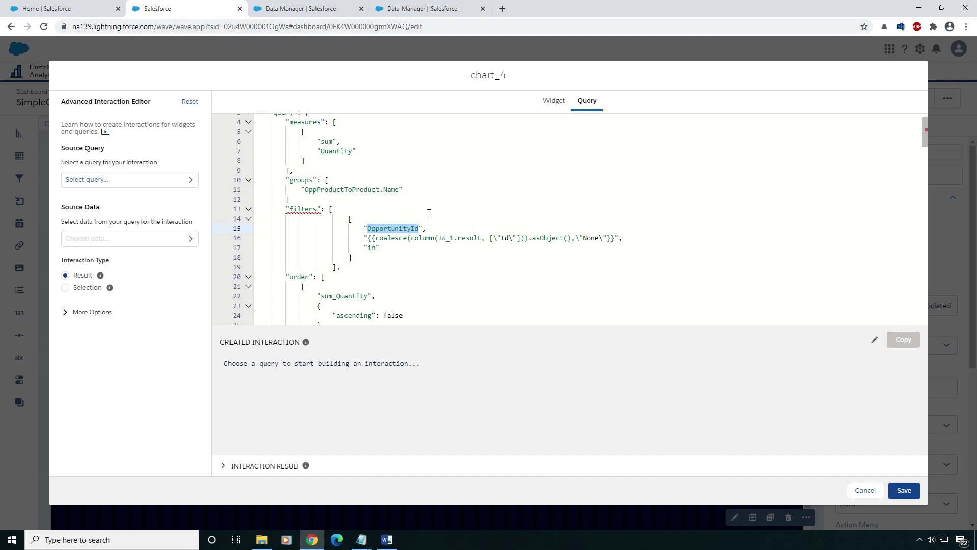
pyautogui.moveTo(627, 238); pyautogui.dragTo(379, 238)
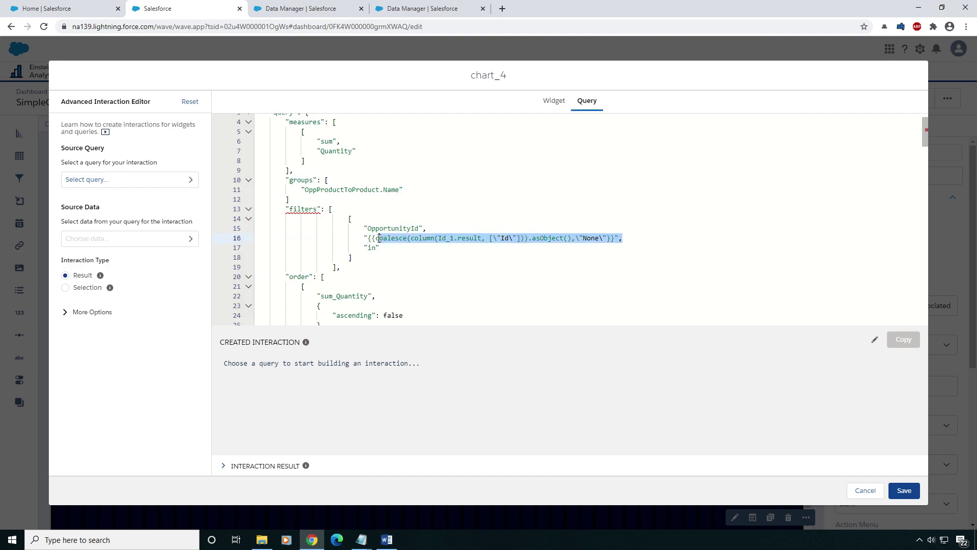
pyautogui.click(449, 247)
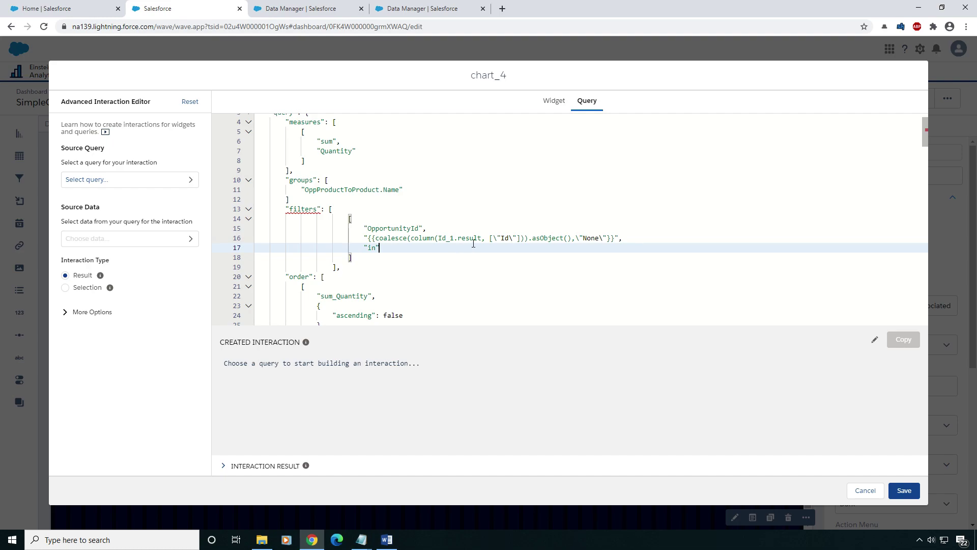
# Add the missing comma after the groups array, before the filters block, and save the product chart's query JSON.
pyautogui.click(294, 202)
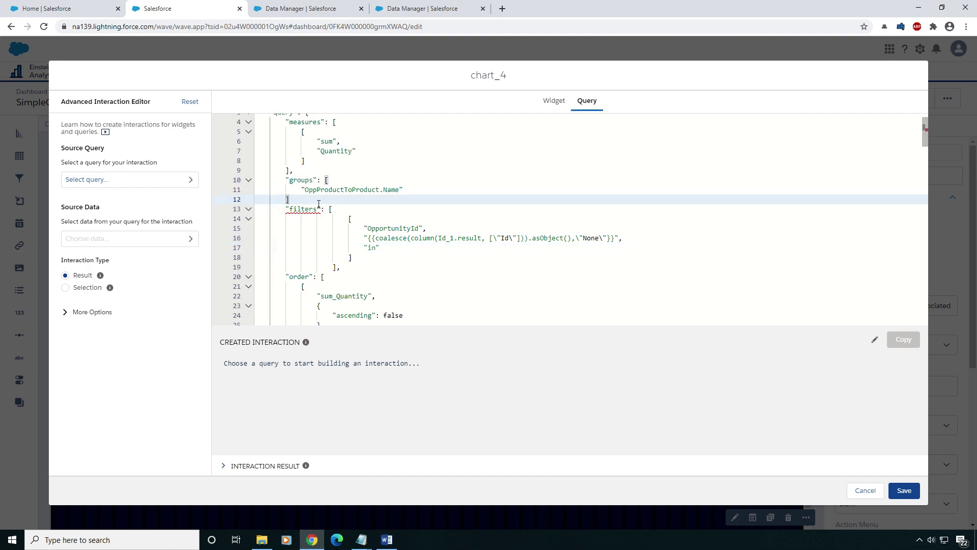
pyautogui.click(424, 212)
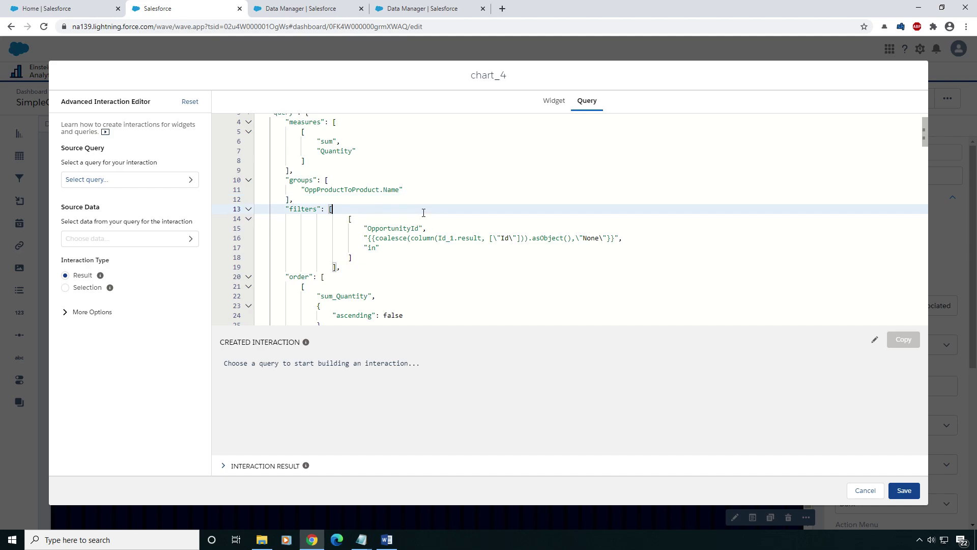
pyautogui.click(339, 267)
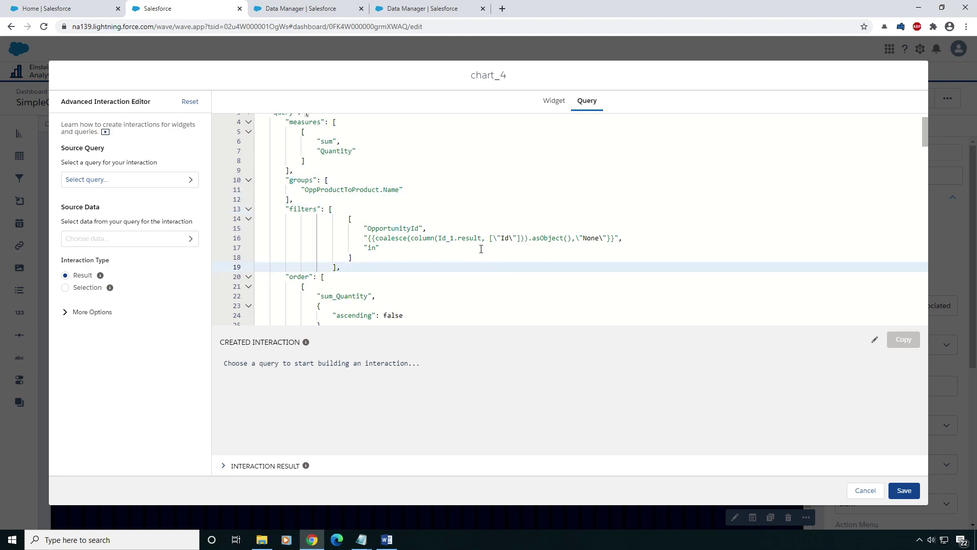
pyautogui.click(904, 491)
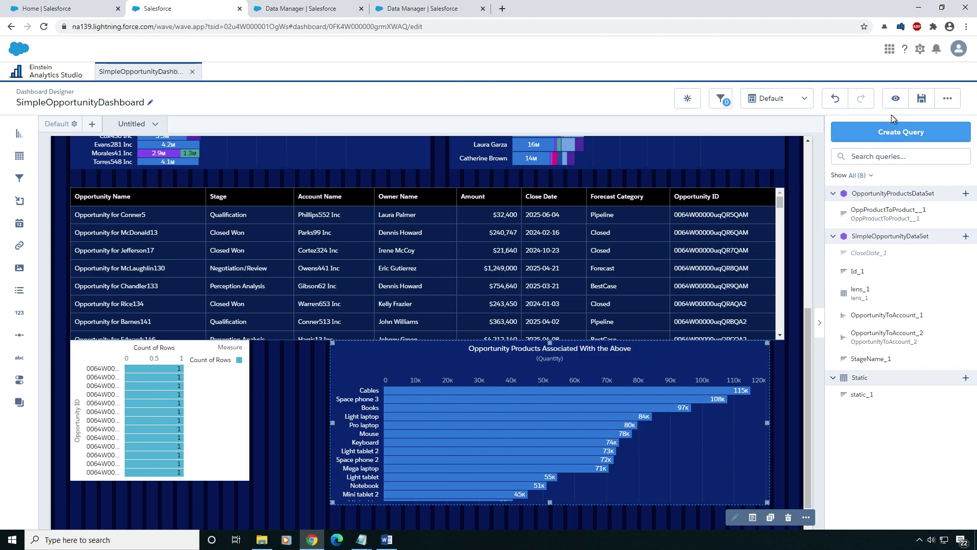
# Preview the dashboard, select Riley999 Inc's Qualification segment in the By Account chart, and check the opportunity table and product chart.
pyautogui.click(896, 98)
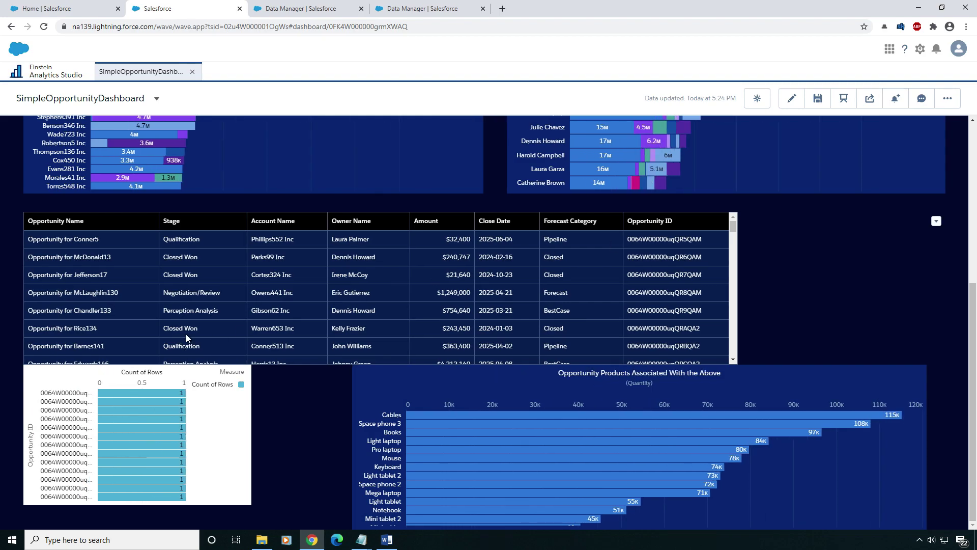
pyautogui.scroll(3, 357, 239)
pyautogui.scroll(3, 408, 275)
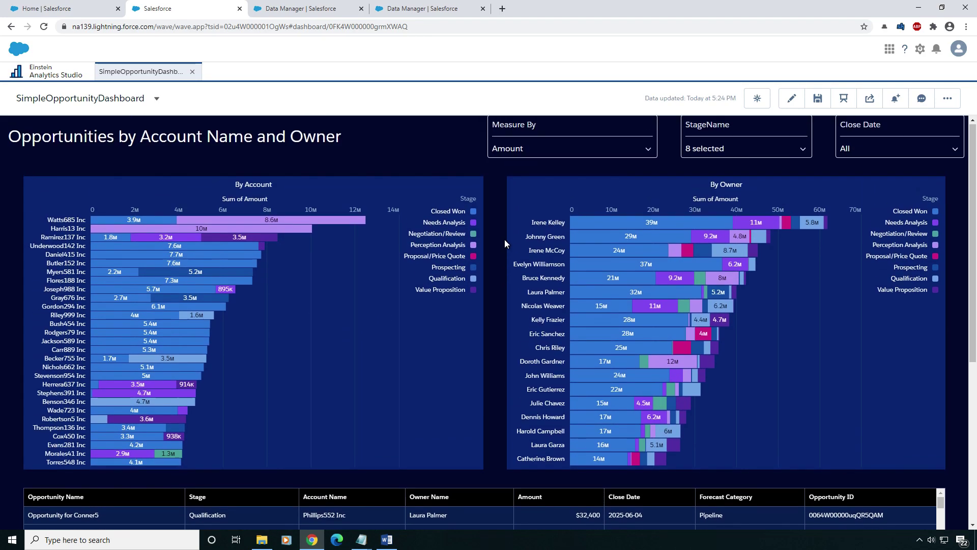
pyautogui.click(192, 316)
pyautogui.scroll(-4, 489, 356)
pyautogui.scroll(-2, 473, 356)
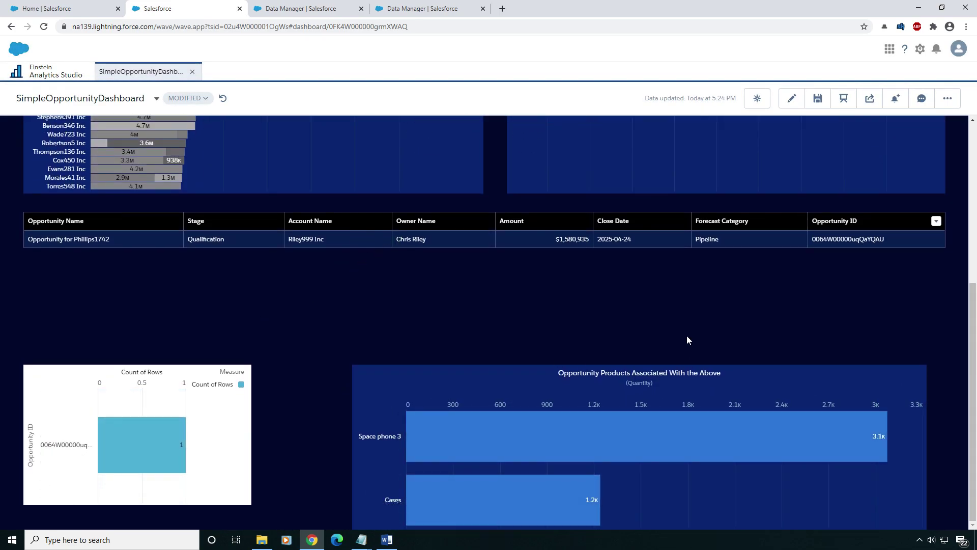
pyautogui.moveTo(484, 454)
pyautogui.scroll(5, 524, 305)
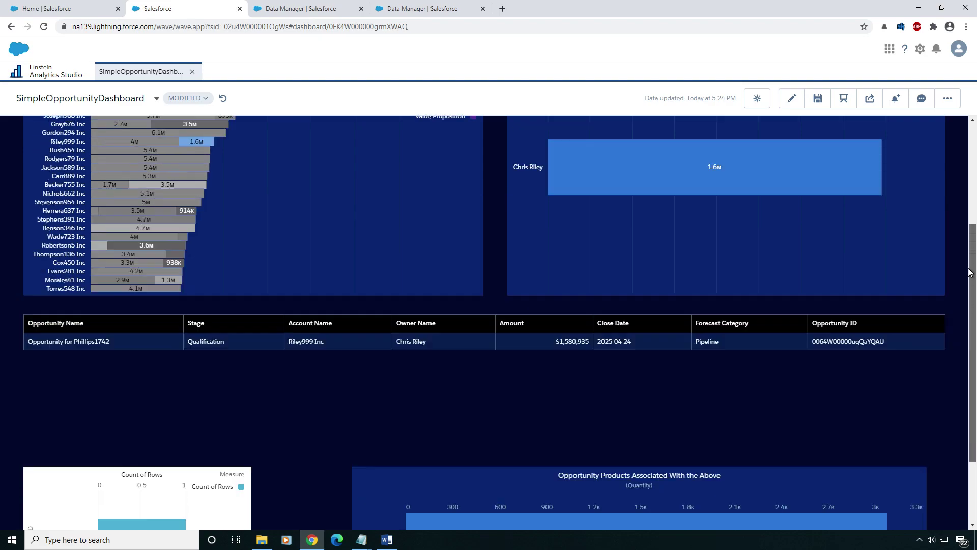
pyautogui.scroll(-3, 754, 295)
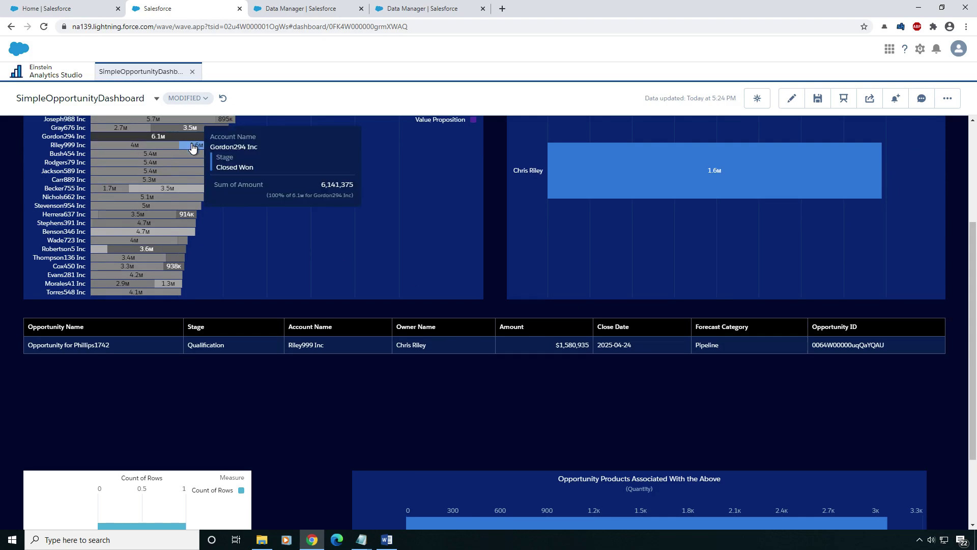
# Return to editing the dashboard and delete the Opportunity ID count chart below the table.
pyautogui.click(794, 97)
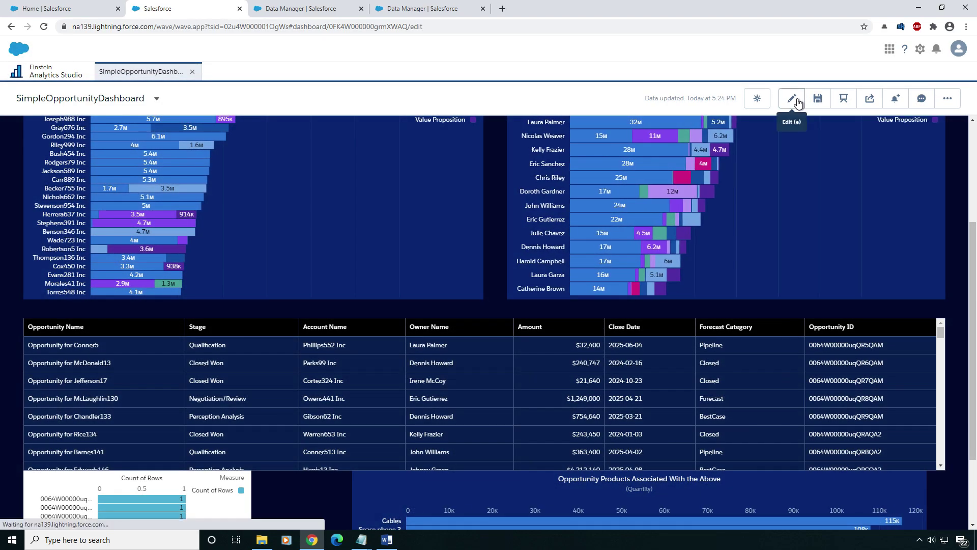
pyautogui.click(794, 97)
pyautogui.scroll(-3, 494, 464)
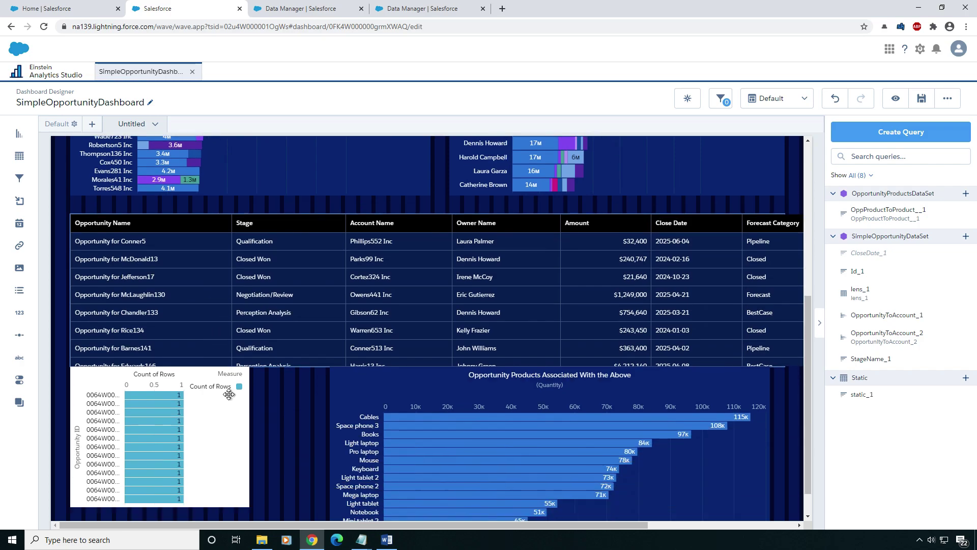
pyautogui.click(201, 380)
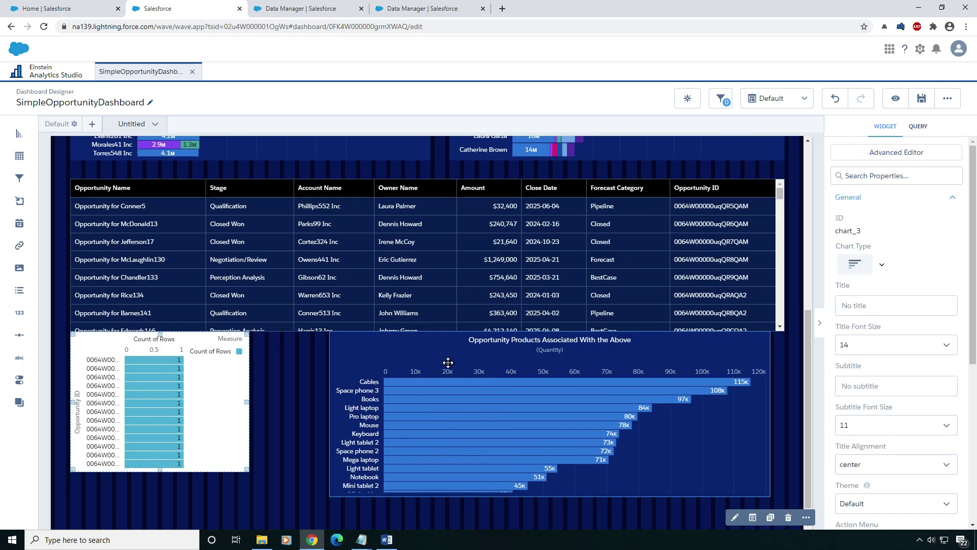
pyautogui.press('Delete')
# Widen the product chart on both sides so it spans the full width of the opportunity table.
pyautogui.click(464, 401)
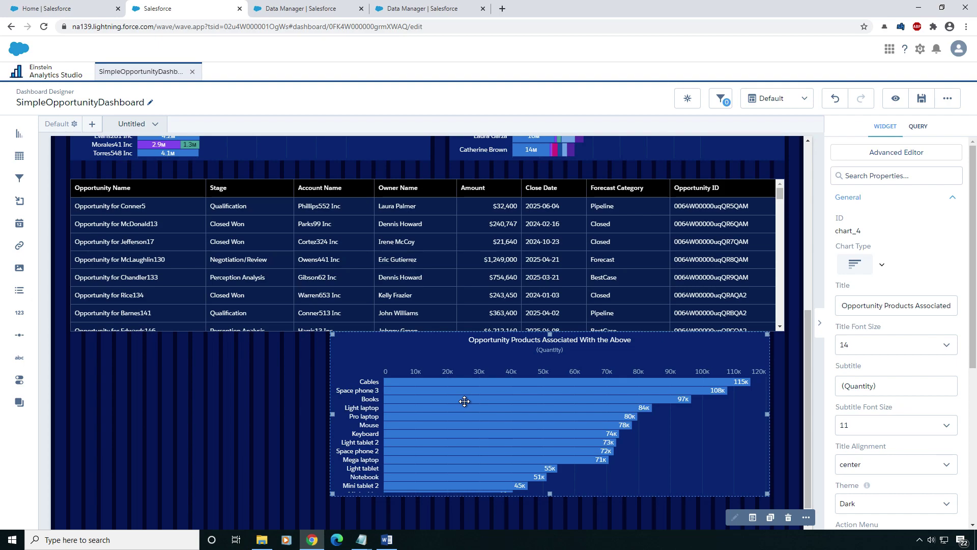
pyautogui.moveTo(333, 414); pyautogui.dragTo(81, 410)
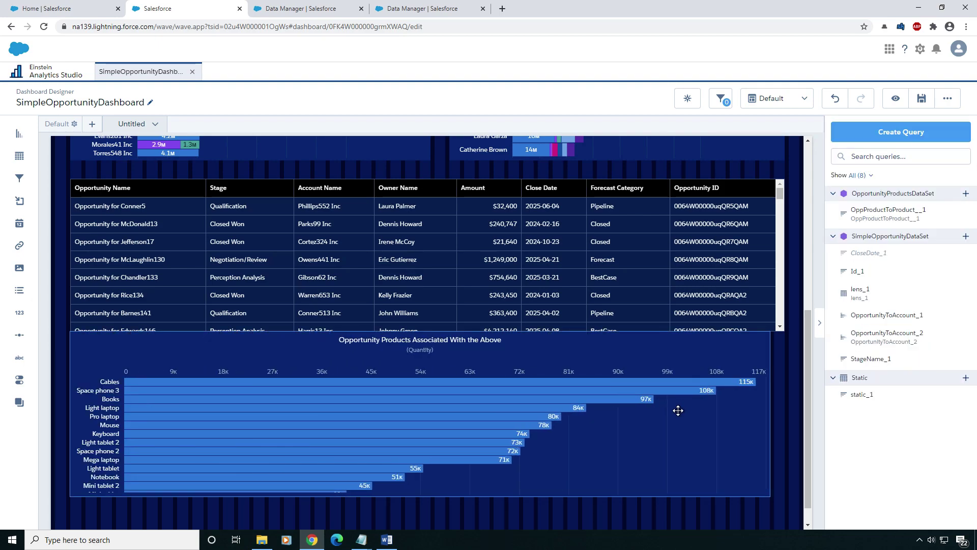
pyautogui.moveTo(768, 414); pyautogui.dragTo(784, 414)
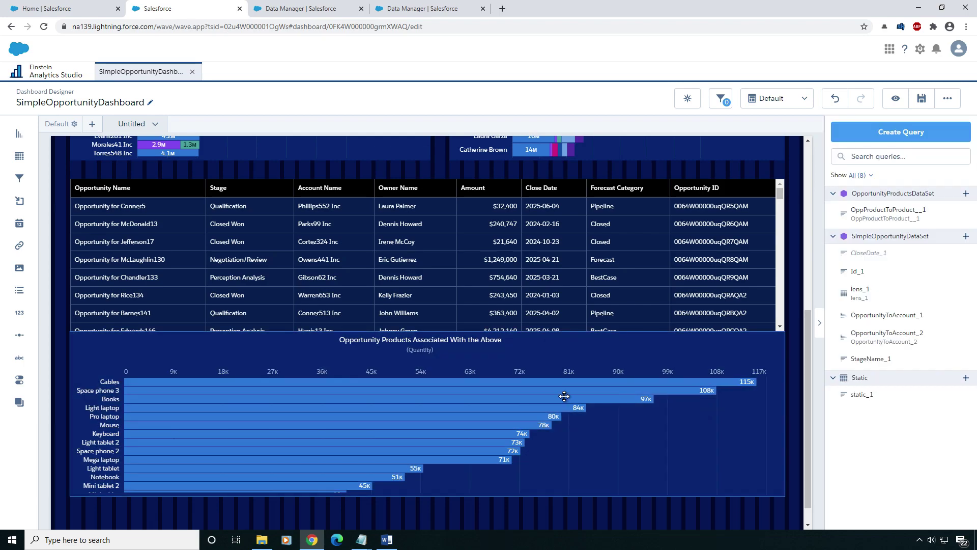
pyautogui.click(473, 389)
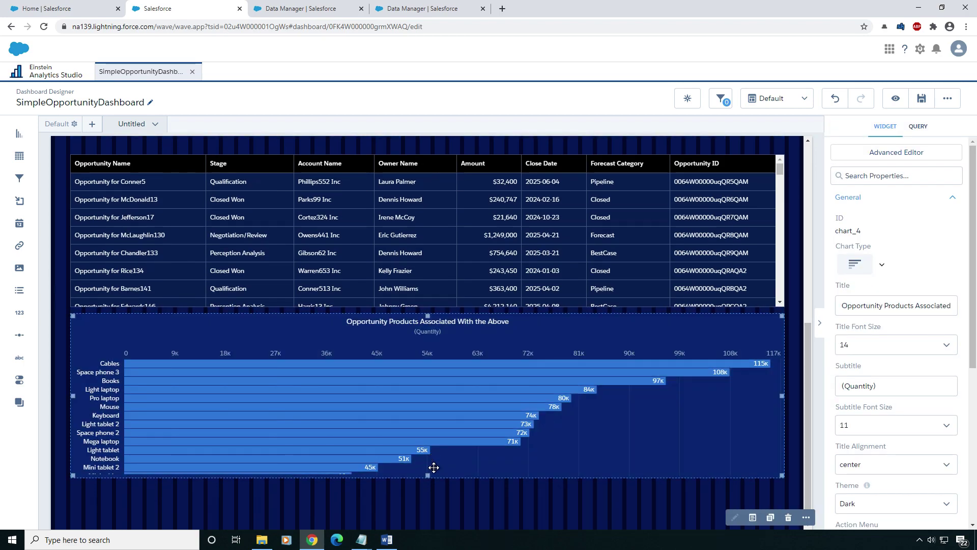
# Make the product chart taller with a small gap below the opportunity table, and save the dashboard.
pyautogui.moveTo(429, 473); pyautogui.dragTo(429, 506)
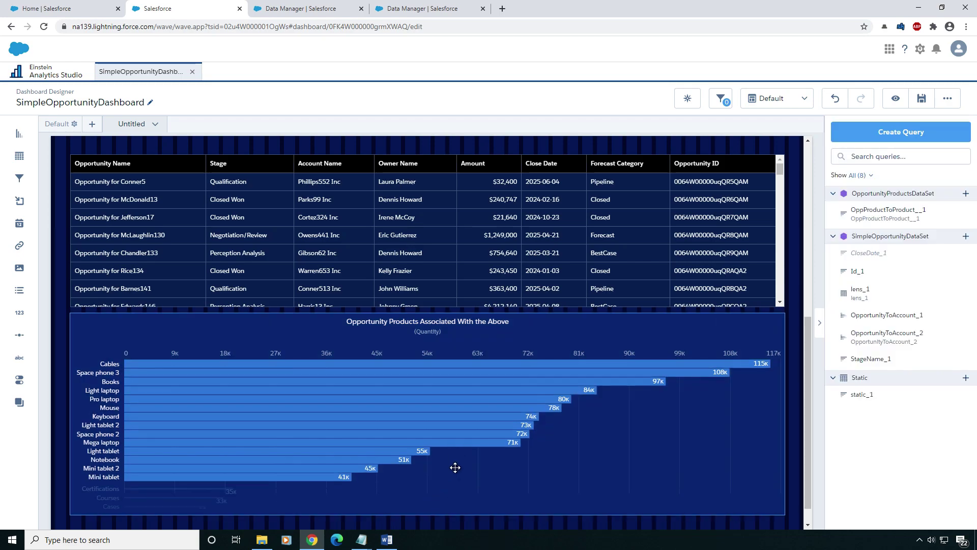
pyautogui.click(466, 462)
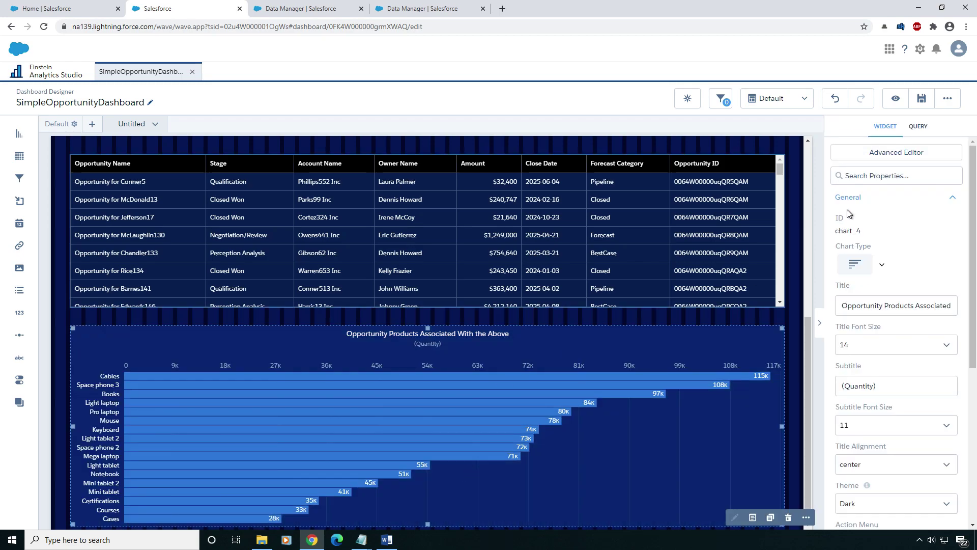
pyautogui.click(926, 90)
# Examine the filter binding in the product chart's query JSON: the Id_1 query, the Id column and the column expression.
pyautogui.click(484, 397)
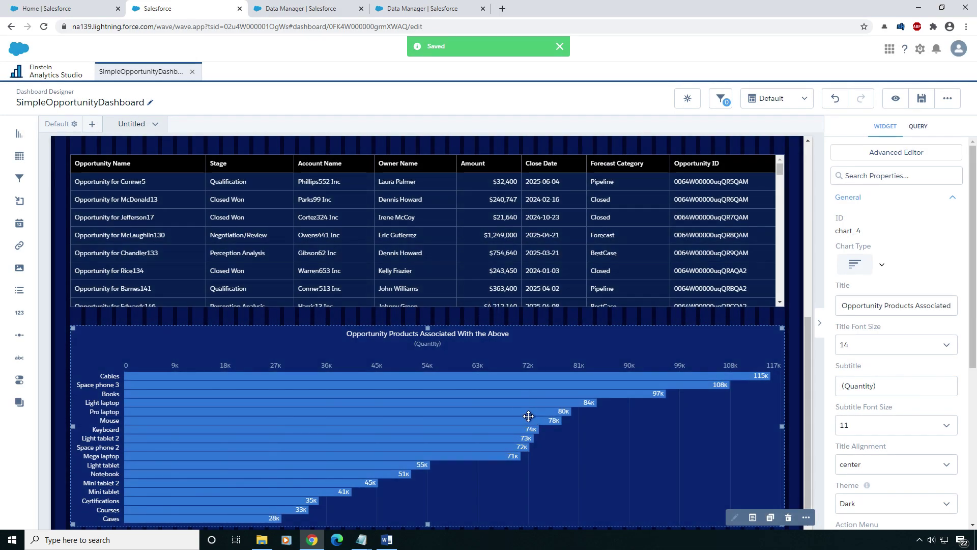
pyautogui.click(753, 517)
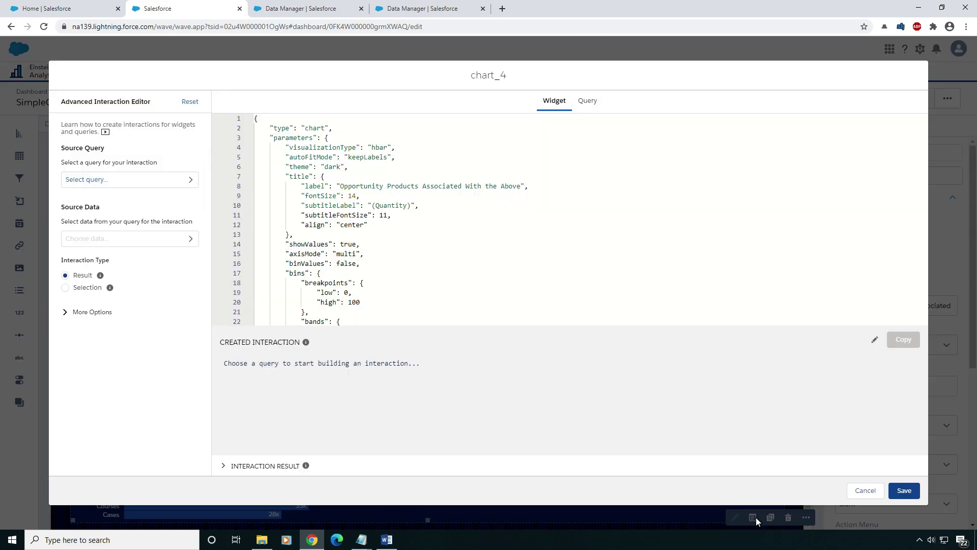
pyautogui.click(641, 101)
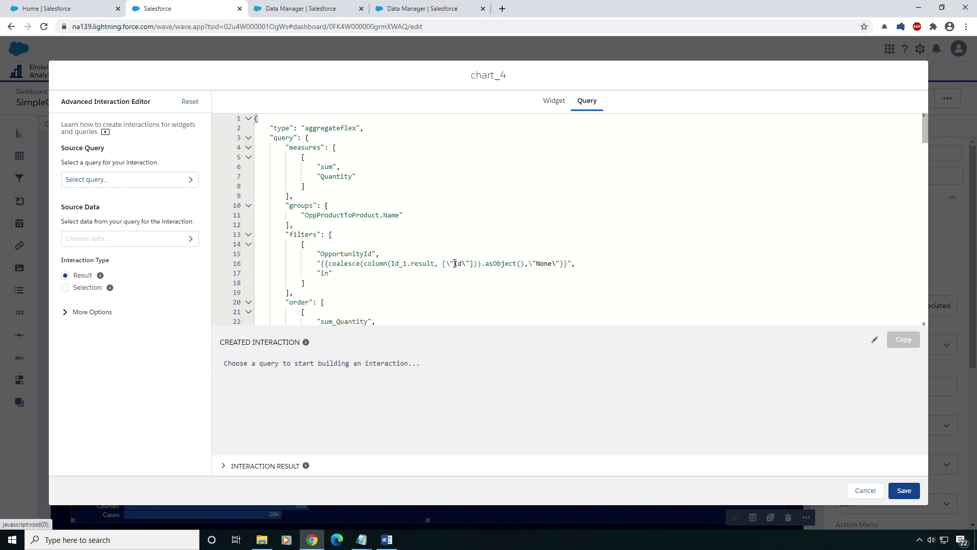
pyautogui.doubleClick(405, 263)
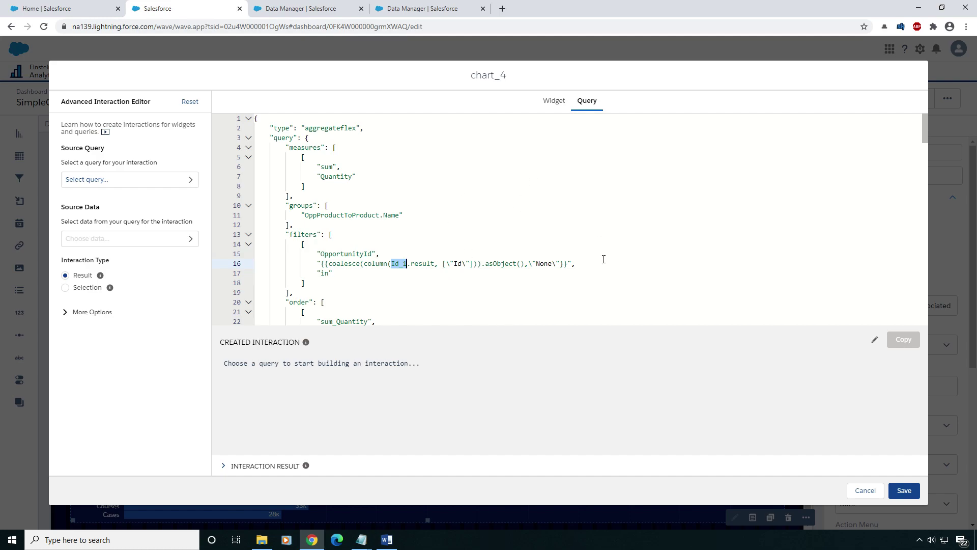
pyautogui.doubleClick(457, 264)
pyautogui.moveTo(364, 264); pyautogui.dragTo(475, 267)
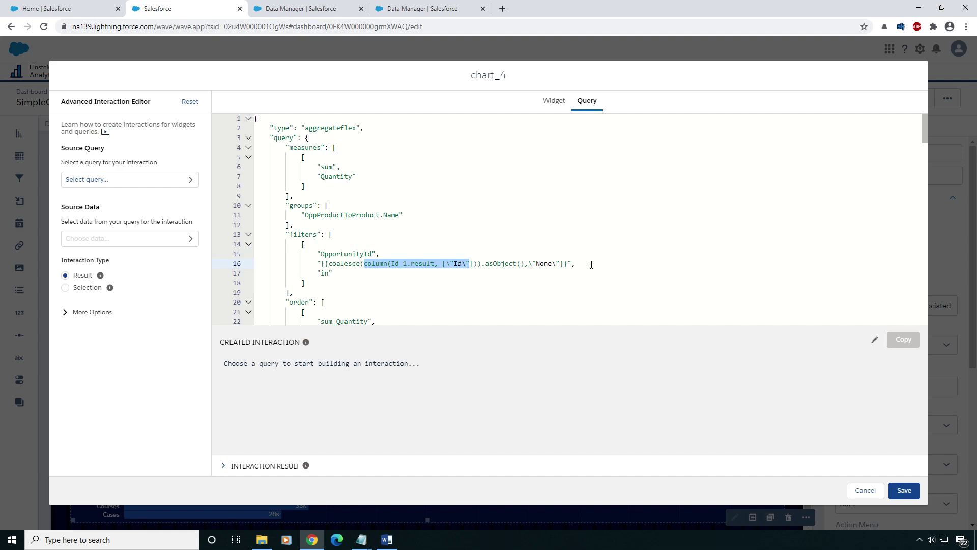
pyautogui.click(905, 490)
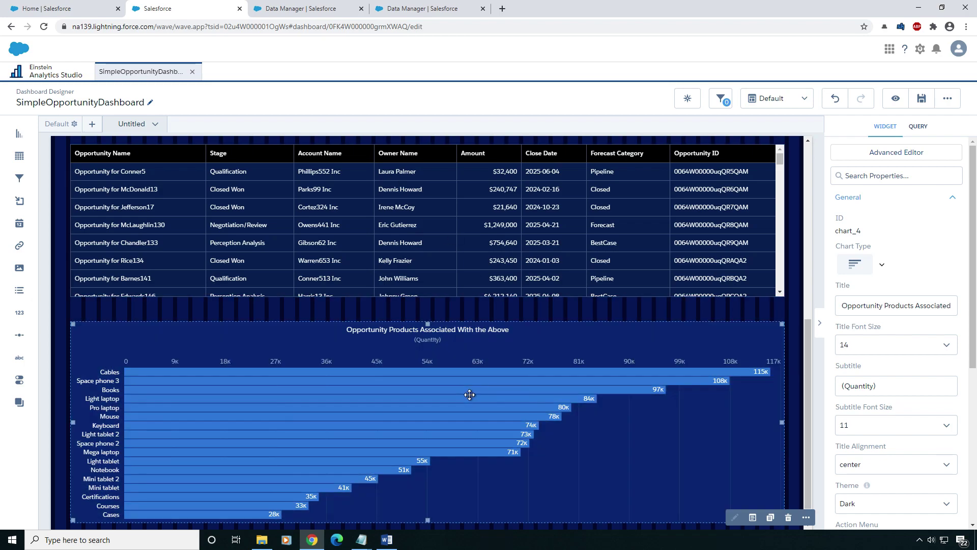
# Search the dashboard JSON for Id_1 and examine its reference in the product filter and its own query definition.
pyautogui.hotkey('ctrl', 'e')
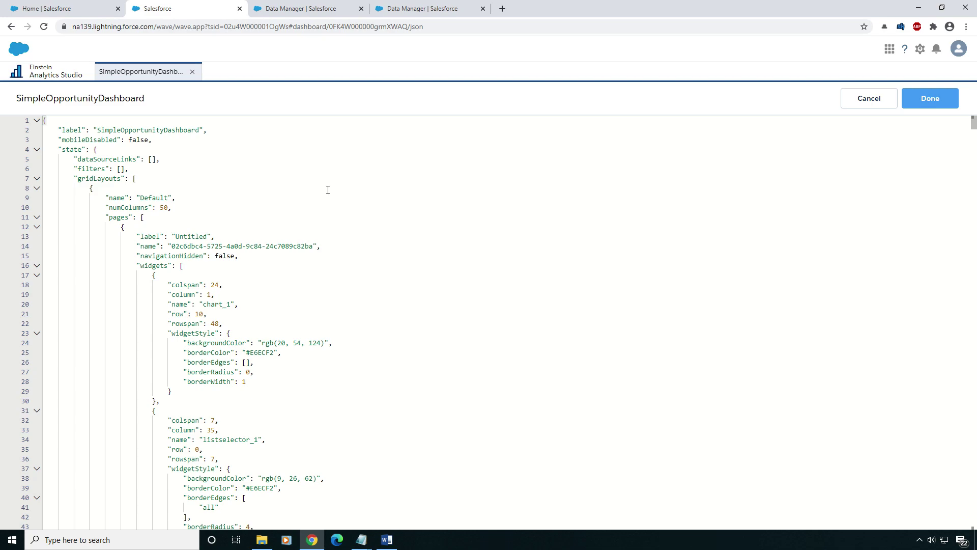
pyautogui.click(362, 210)
pyautogui.hotkey('ctrl', 'f')
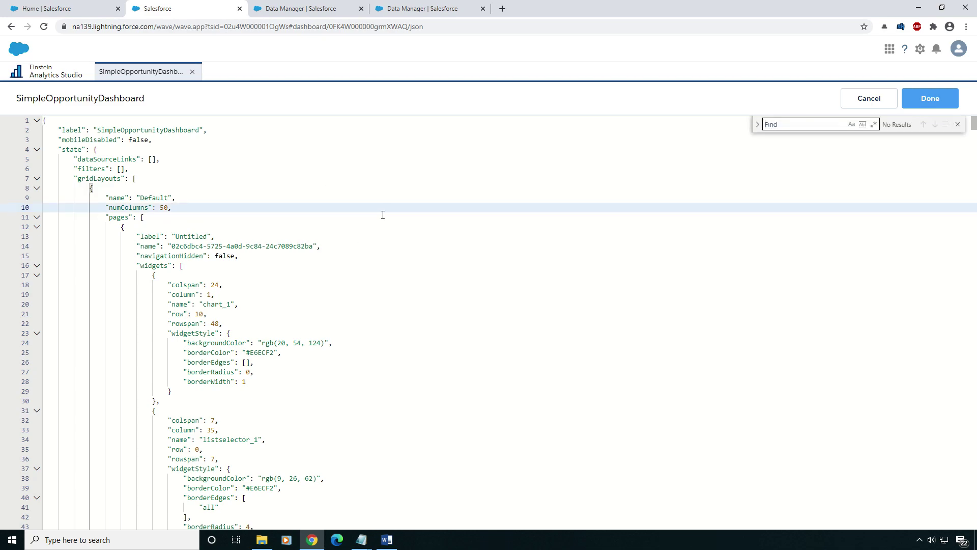
pyautogui.write('Id_1')
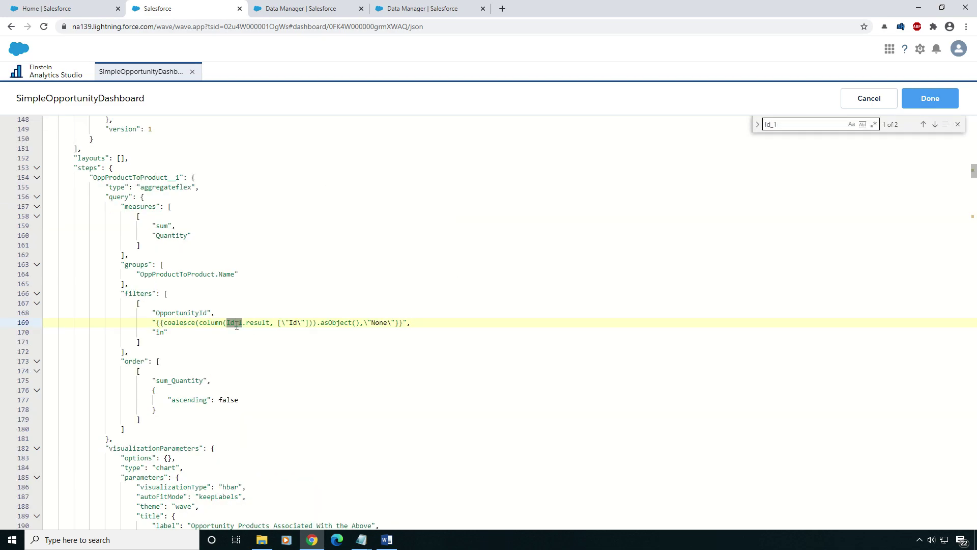
pyautogui.click(935, 125)
pyautogui.click(935, 125)
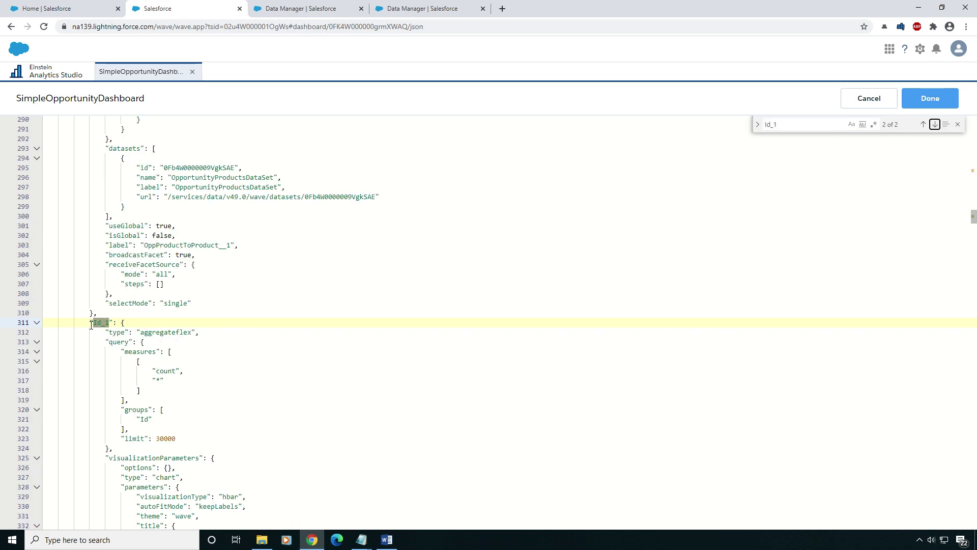
pyautogui.scroll(-5, 92, 325)
pyautogui.scroll(-12, 102, 315)
pyautogui.scroll(-5, 118, 315)
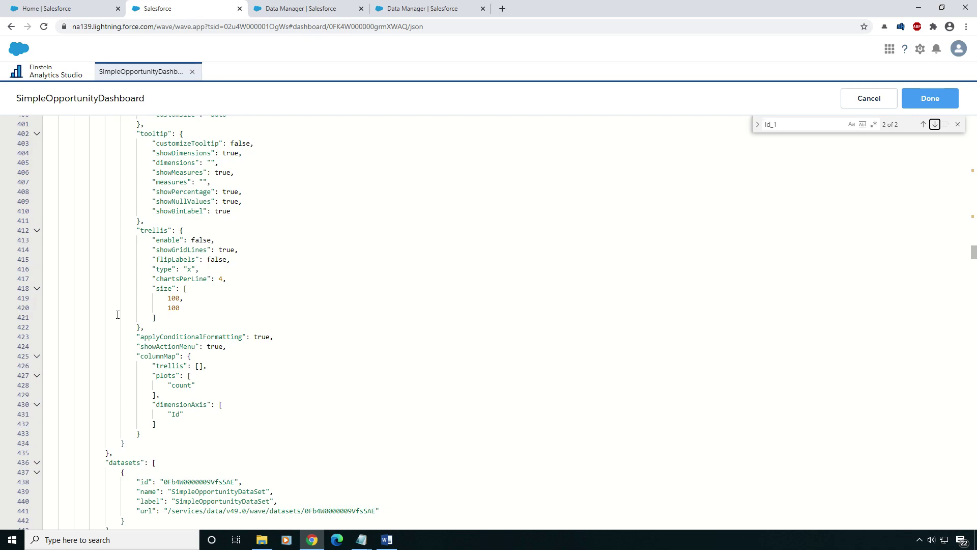
pyautogui.scroll(14, 118, 314)
pyautogui.scroll(5, 120, 337)
pyautogui.hotkey('ctrl', 'e')
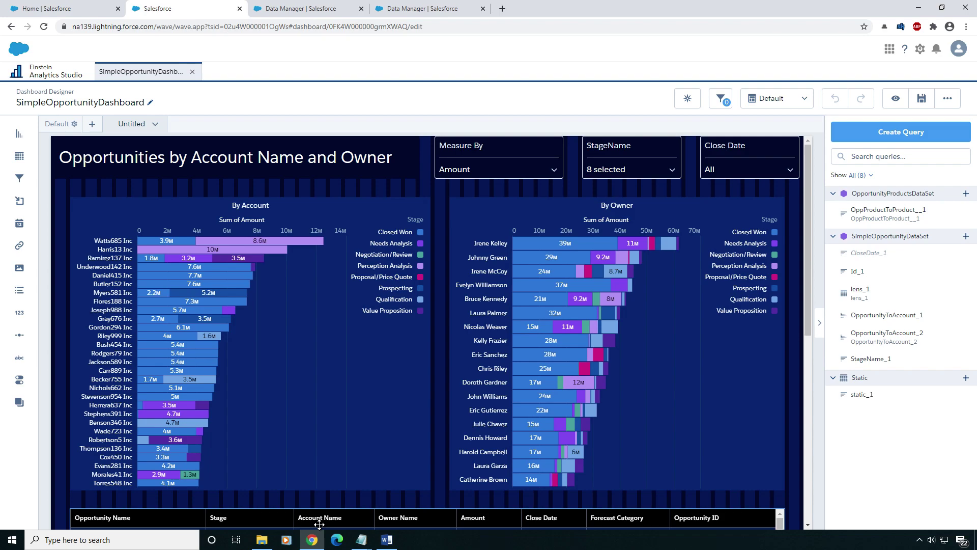
# Preview the dashboard, select Jackson589 Inc's Closed Won bar, check the associated opportunities and products, and clear the selection.
pyautogui.click(288, 323)
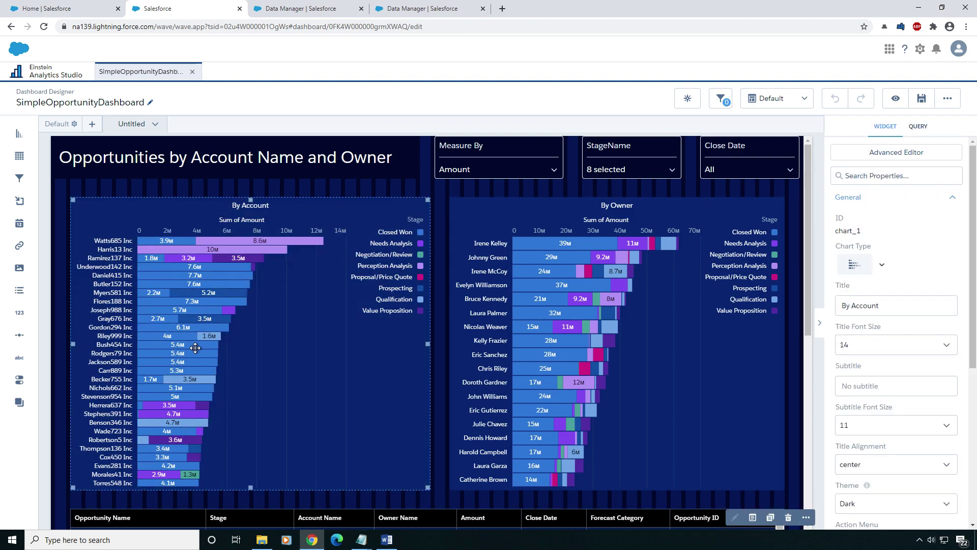
pyautogui.click(896, 99)
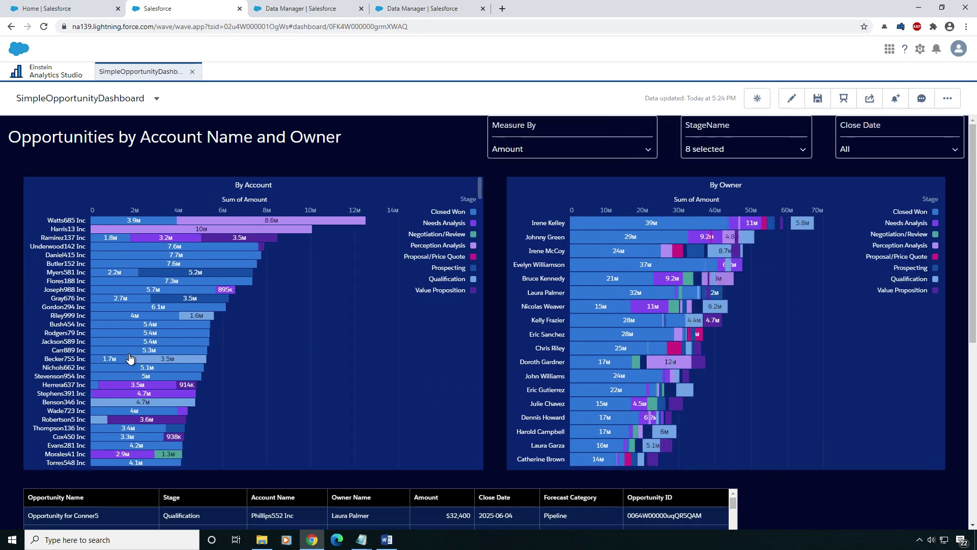
pyautogui.click(130, 342)
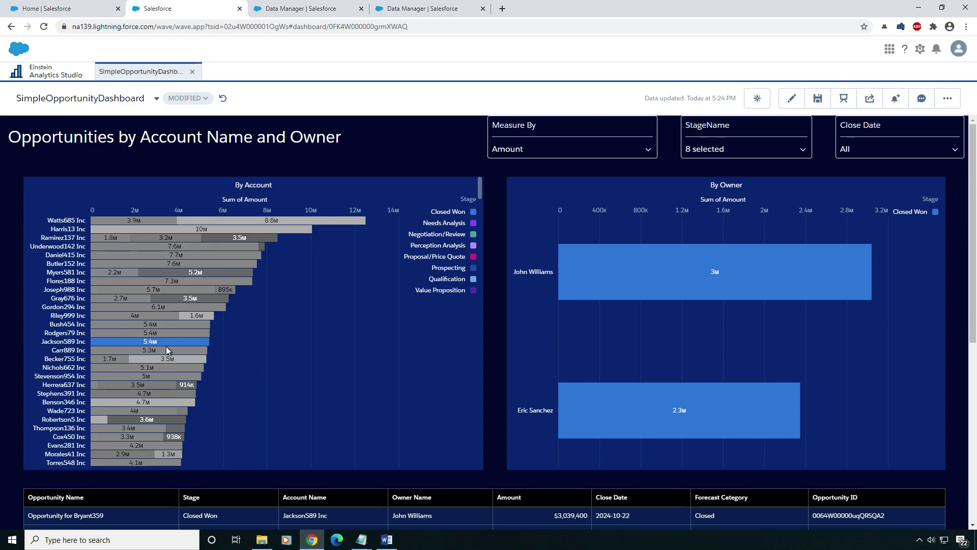
pyautogui.scroll(-6, 13, 408)
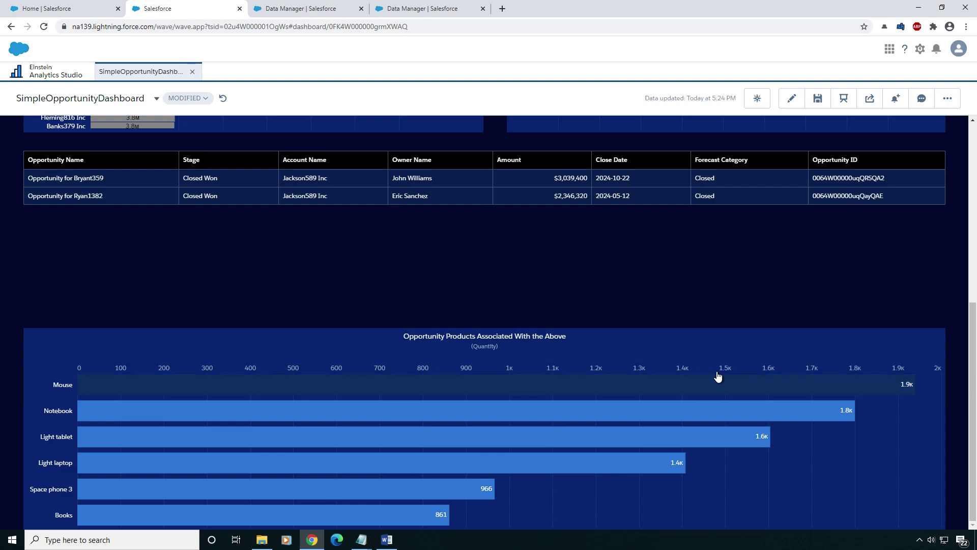
pyautogui.scroll(7, 27, 301)
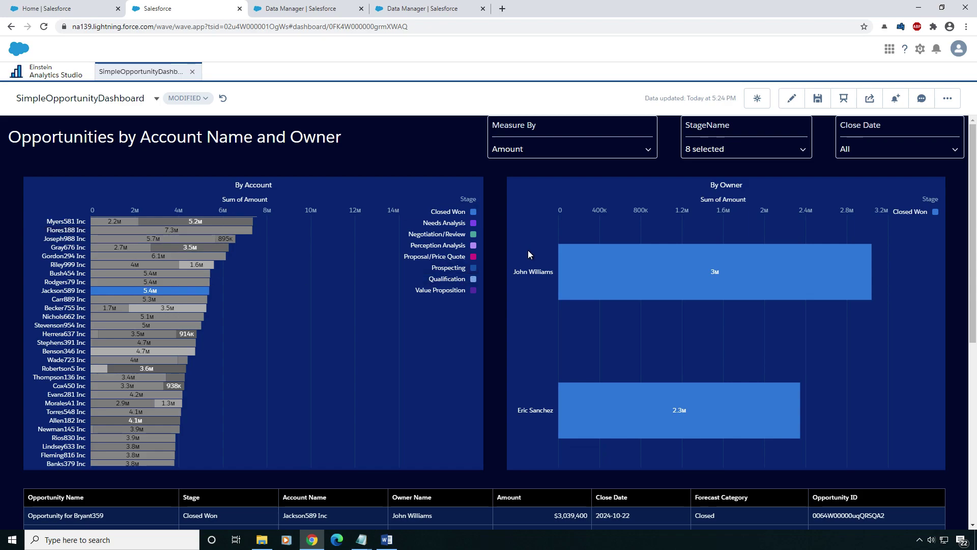
pyautogui.click(164, 293)
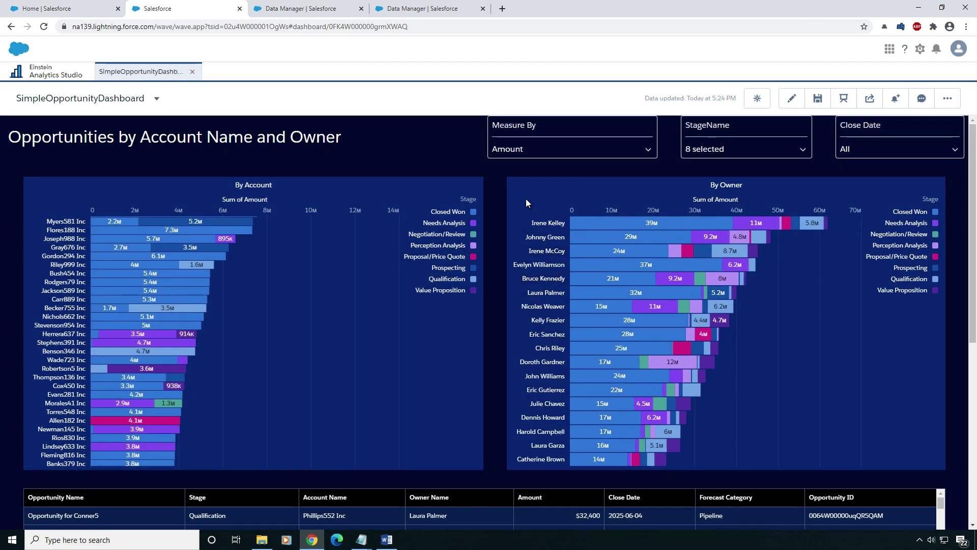